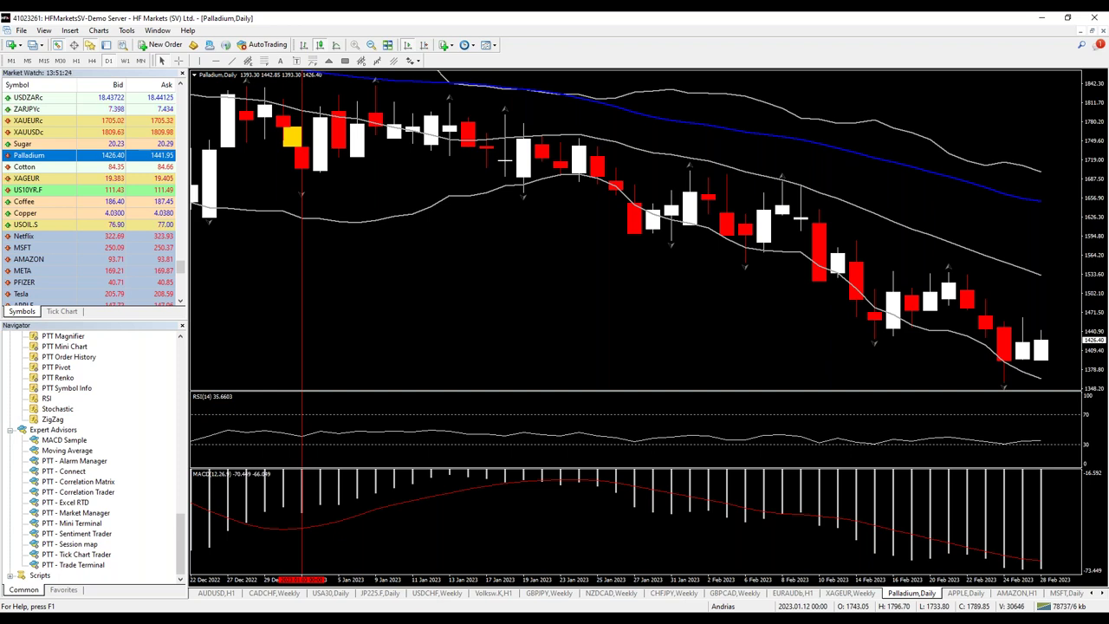
Switch to the browser and close every report tab, leaving only the main CFTC Commitments of Traders page.
key("alt+Tab")
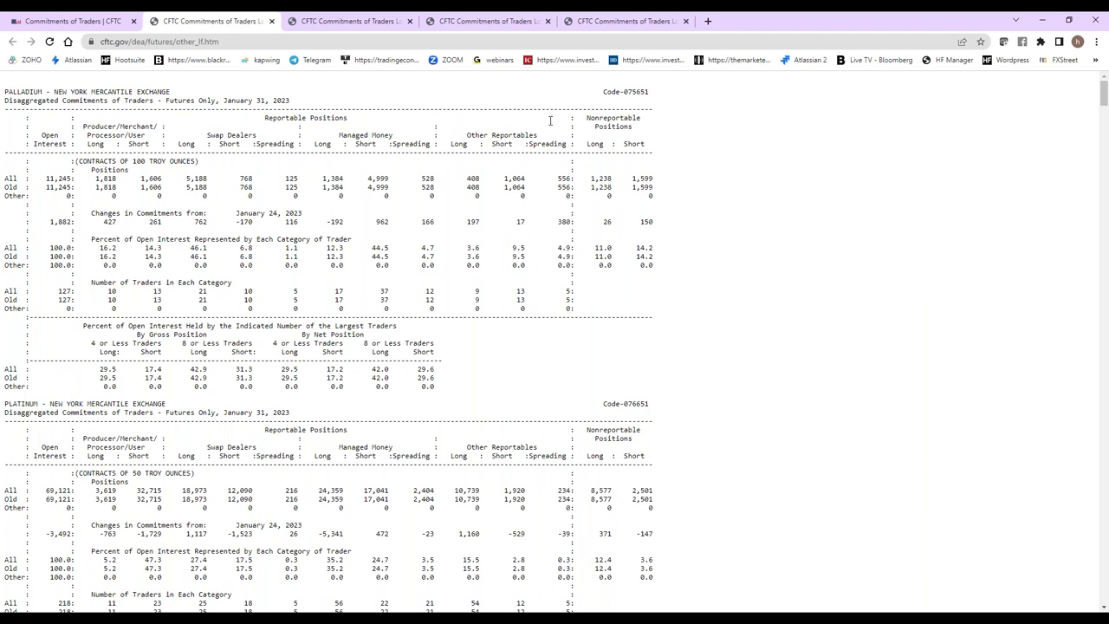
left_click(358, 15)
left_click(410, 21)
left_click(410, 21)
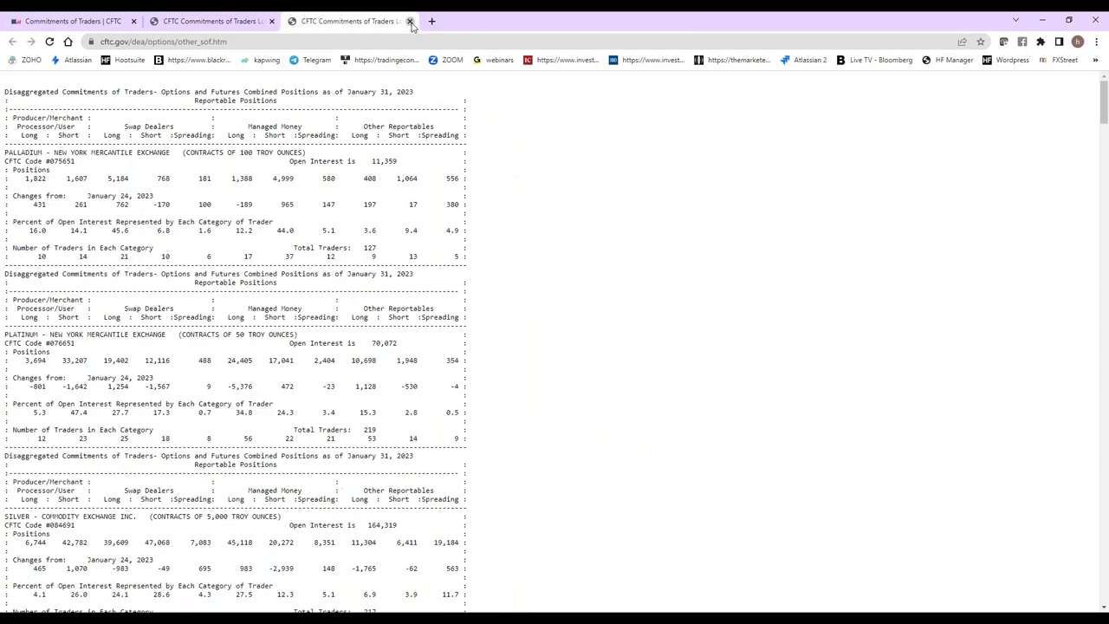
left_click(410, 21)
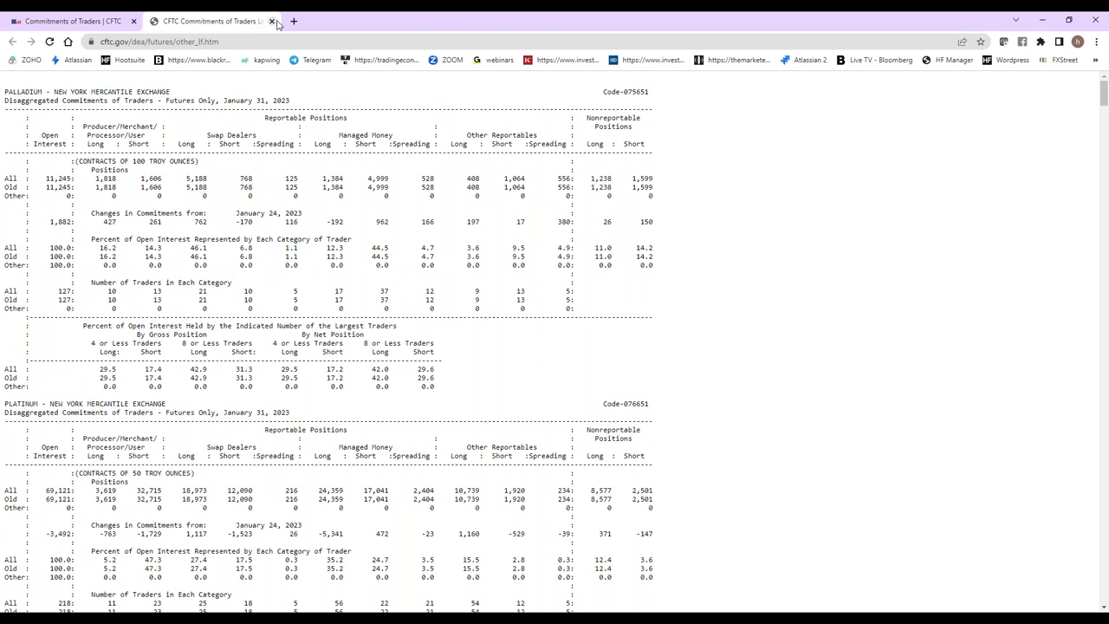
left_click(271, 21)
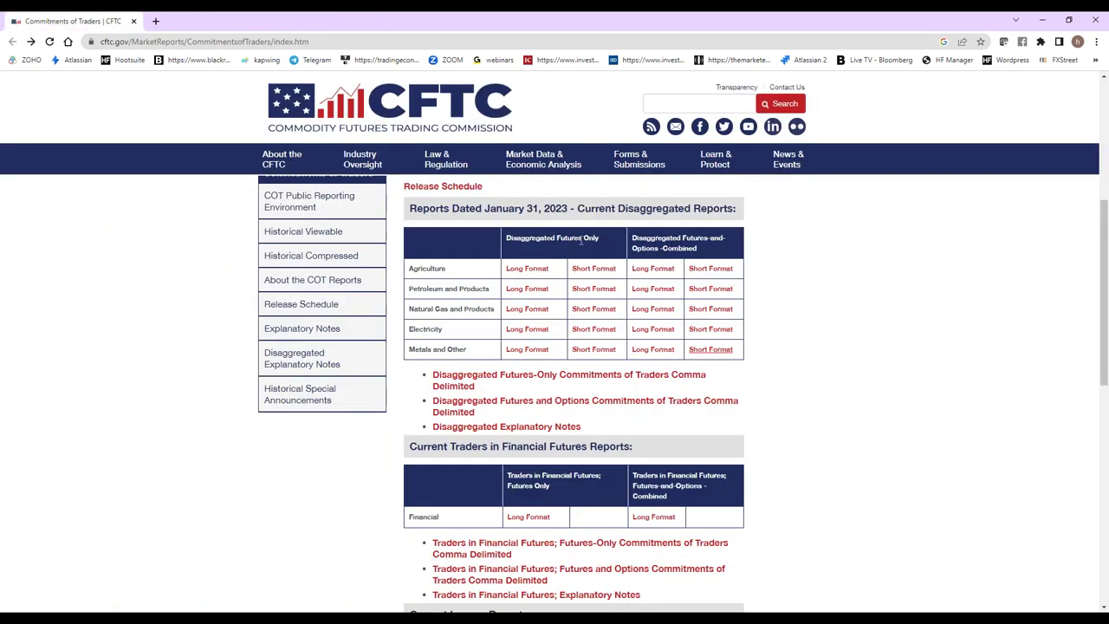
middle_click(537, 351)
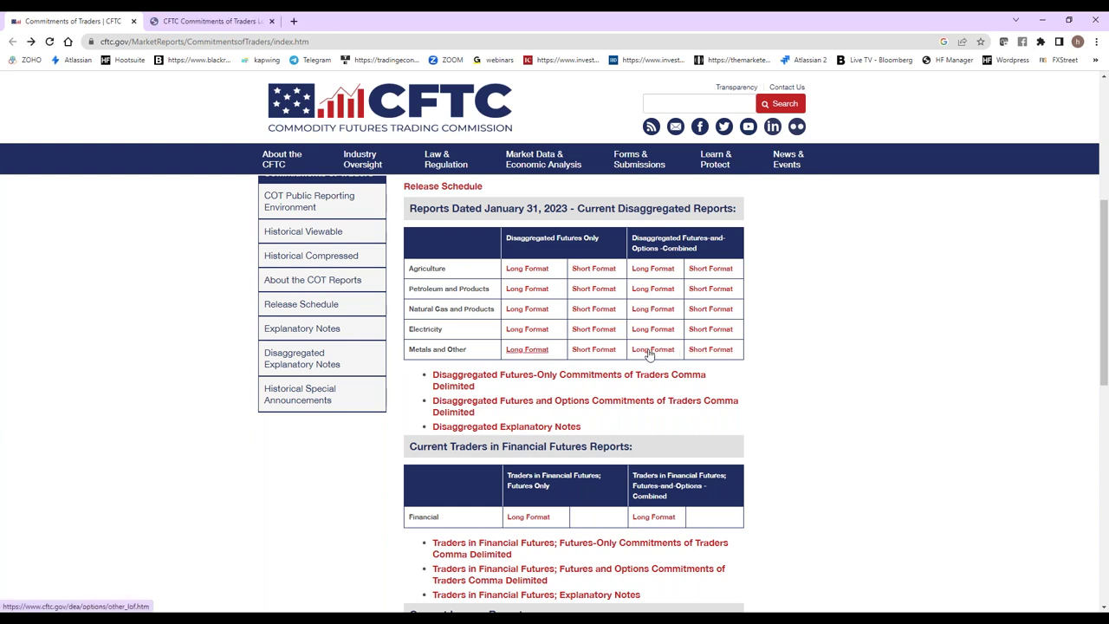
mouse_move(362, 159)
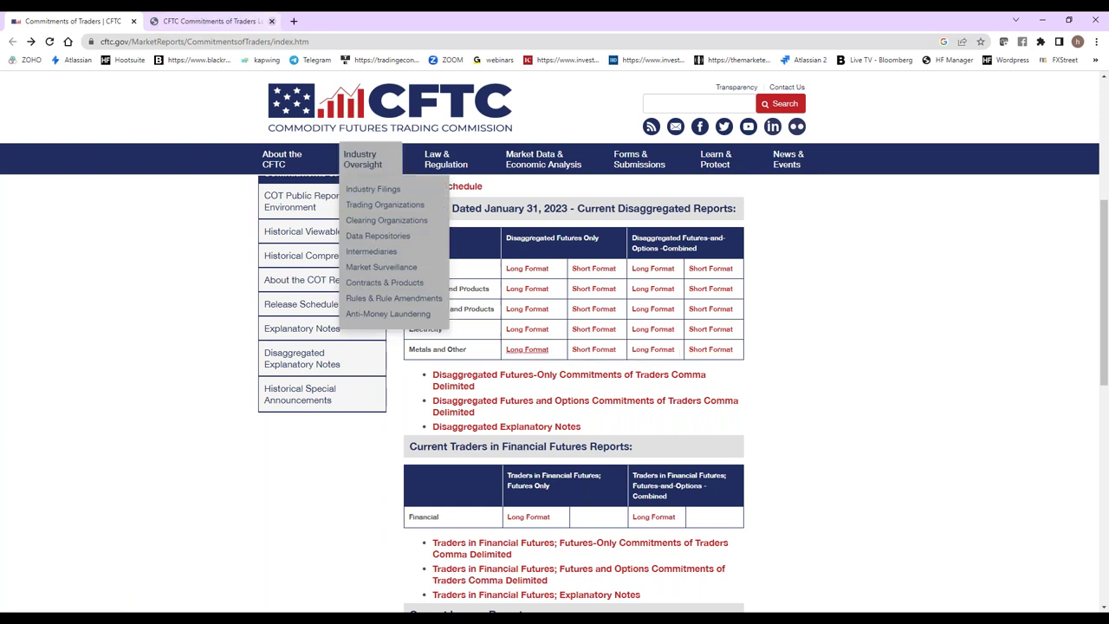
middle_click(595, 351)
middle_click(727, 351)
left_click(267, 25)
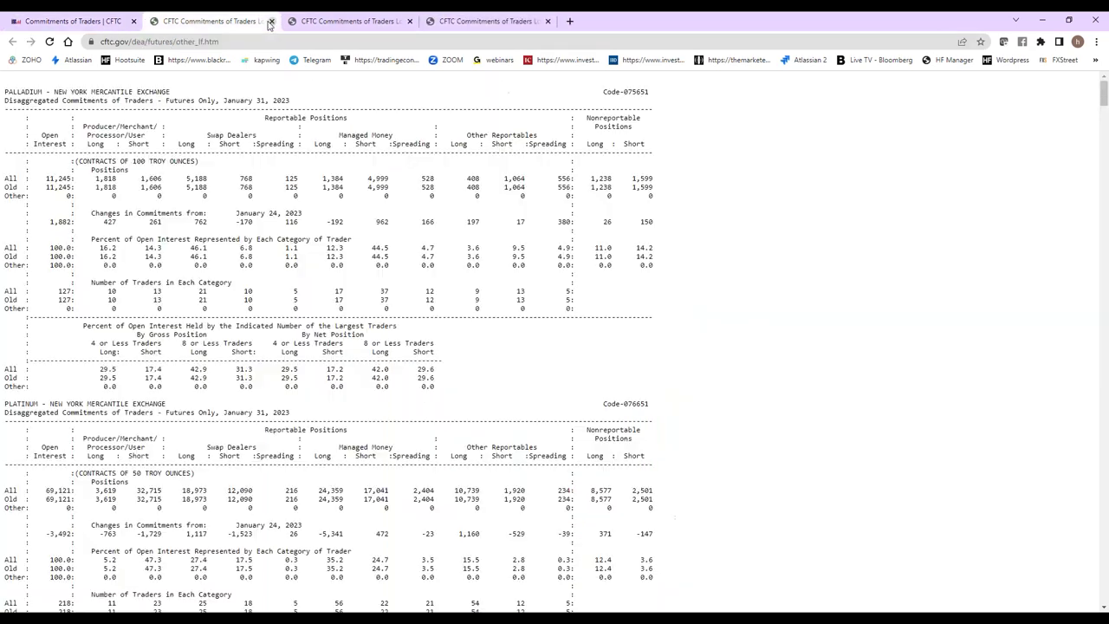
left_click(269, 21)
left_click(269, 22)
left_click(270, 22)
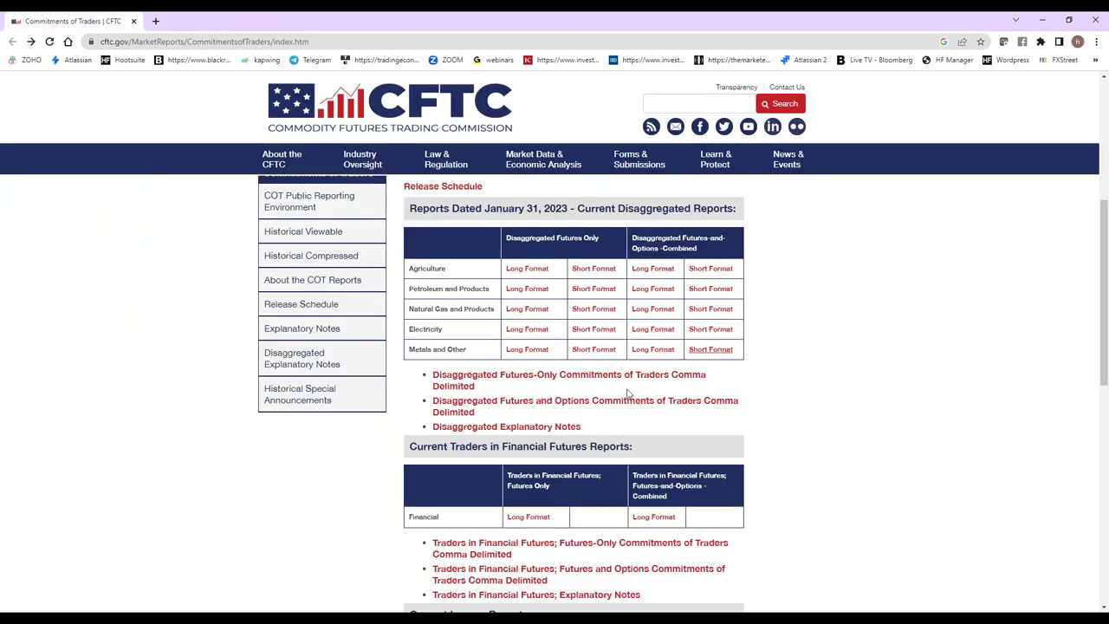
Open both Metals and Other short-format reports in new tabs, with the Chicago Mercantile Exchange legacy futures-only short-format report placed between them.
middle_click(594, 349)
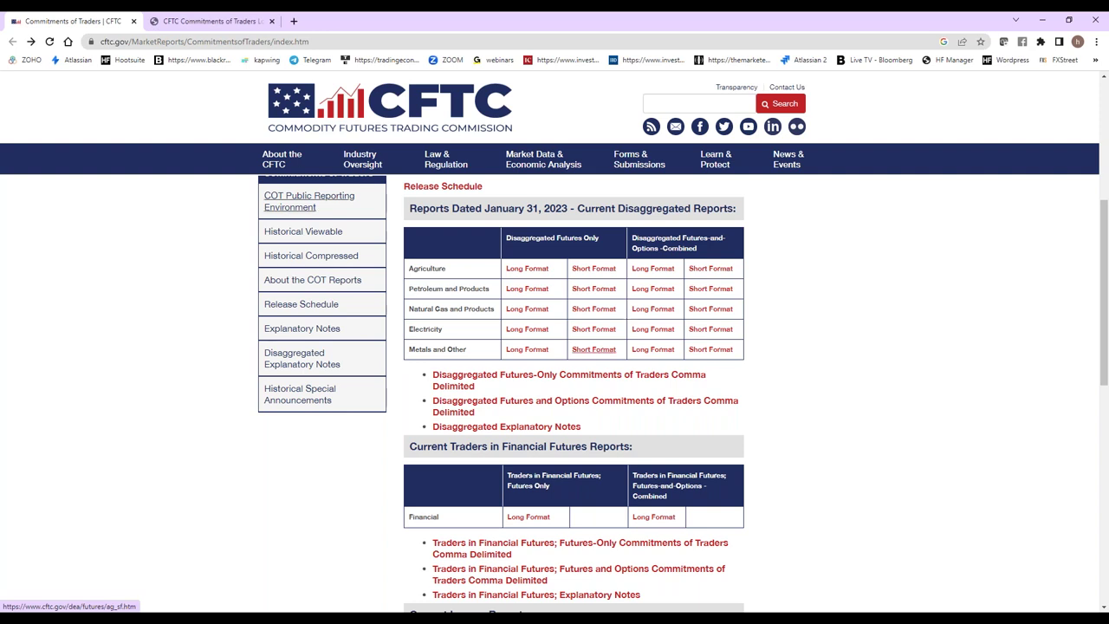
middle_click(710, 349)
scroll(892, 528, "down", 3)
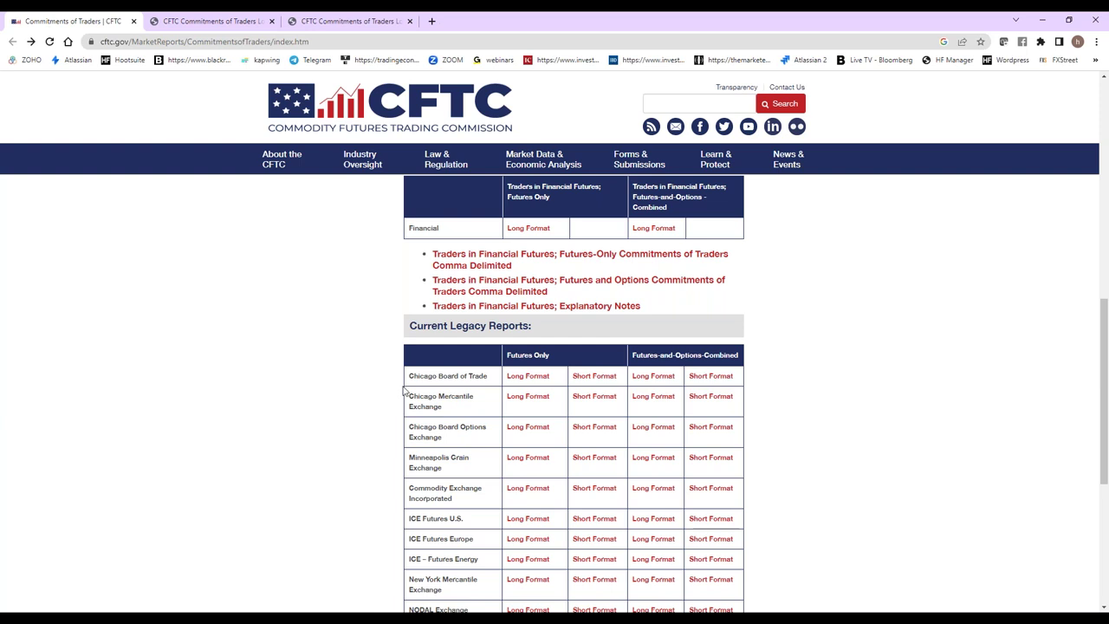
scroll(452, 406, "down", 1)
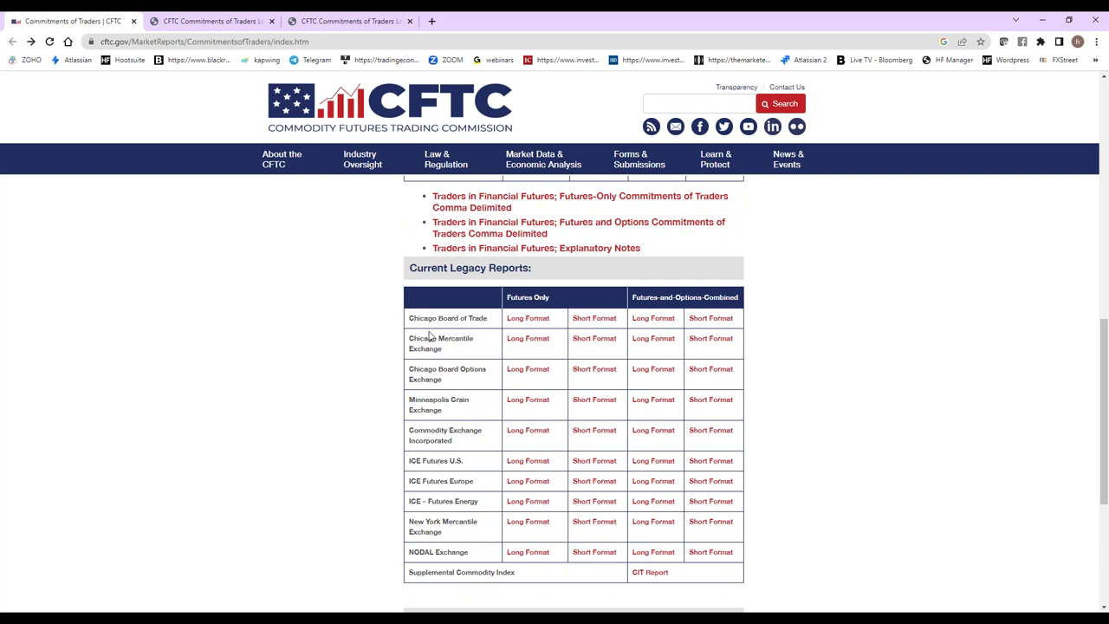
middle_click(604, 342)
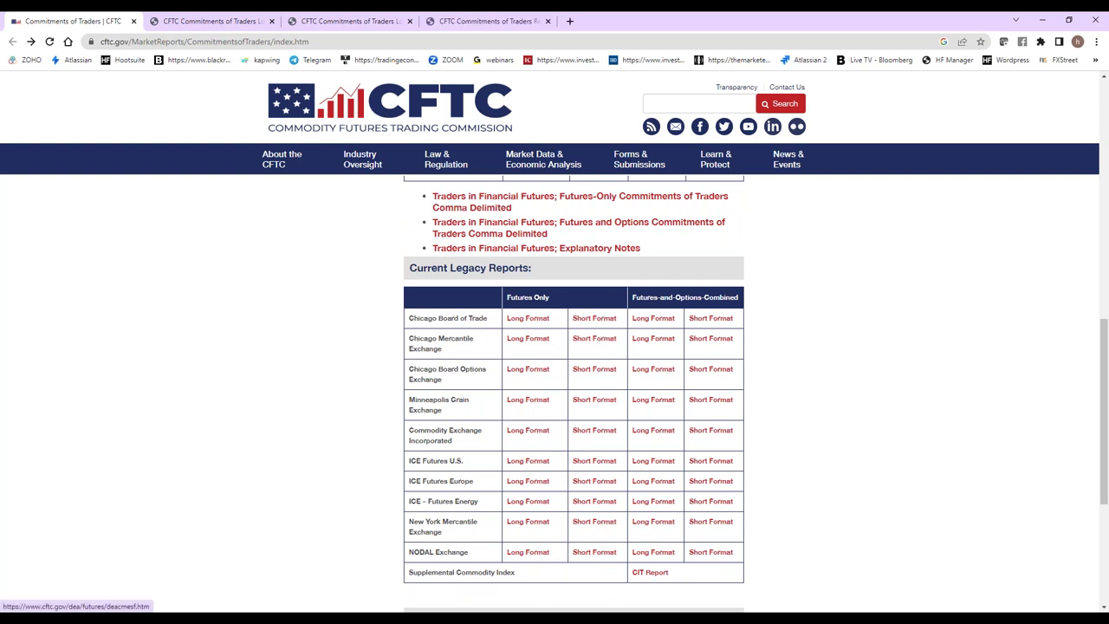
left_click_drag(448, 25, 322, 28)
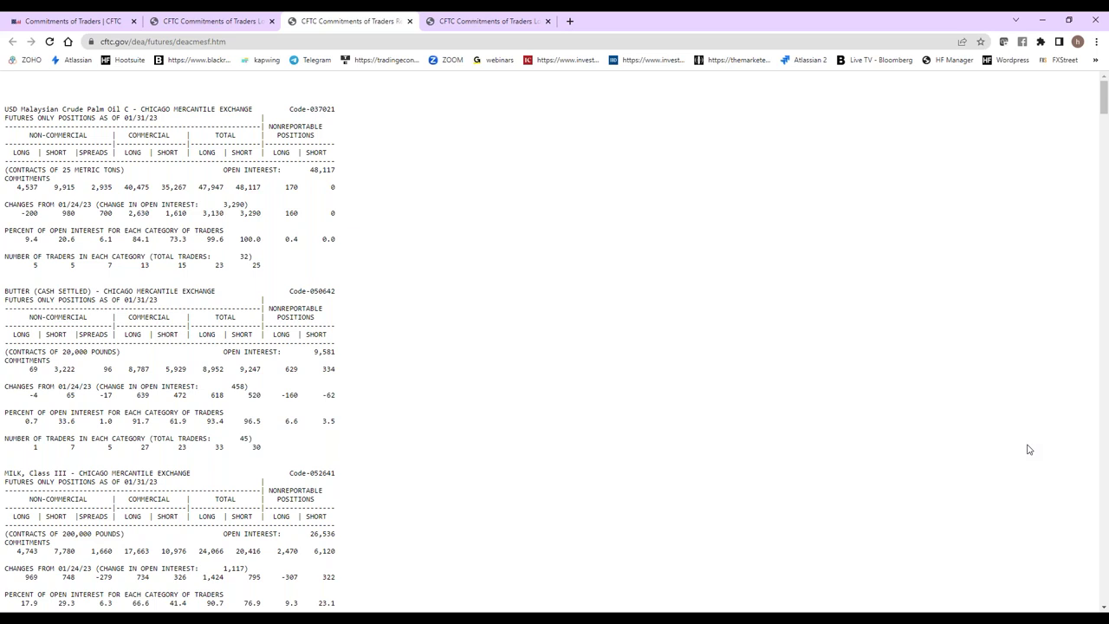
Compare the disaggregated and legacy short-format reports, examining the weekly changes in non-commercial and commercial positions for Malaysian crude palm oil.
left_click(182, 21)
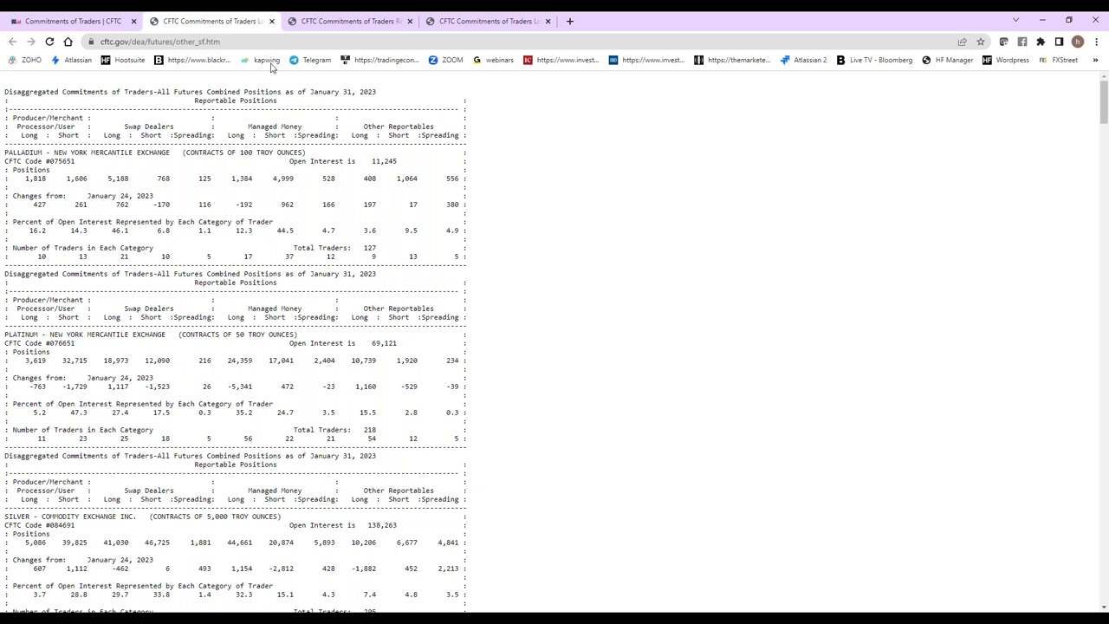
left_click(377, 17)
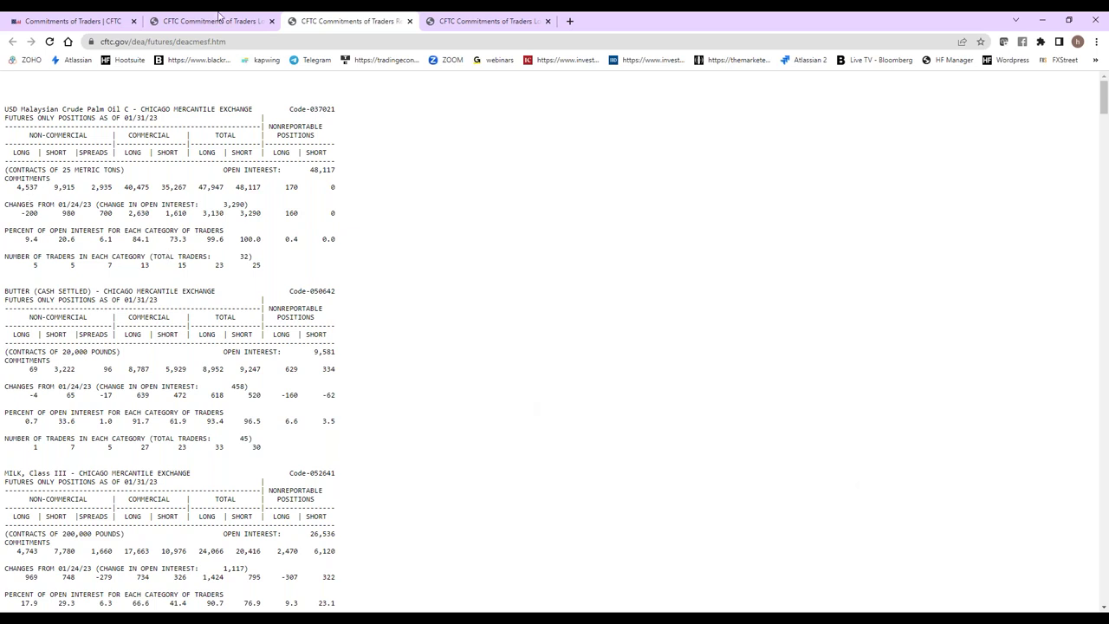
left_click_drag(13, 186, 49, 185)
left_click_drag(23, 213, 40, 213)
left_click_drag(78, 213, 59, 212)
left_click_drag(148, 213, 120, 214)
left_click(127, 222)
left_click_drag(62, 212, 76, 213)
left_click_drag(155, 214, 124, 214)
left_click_drag(40, 213, 13, 213)
left_click(52, 211)
Switch to the trading platform to view the Palladium daily chart, and return to the browser.
mouse_move(354, 620)
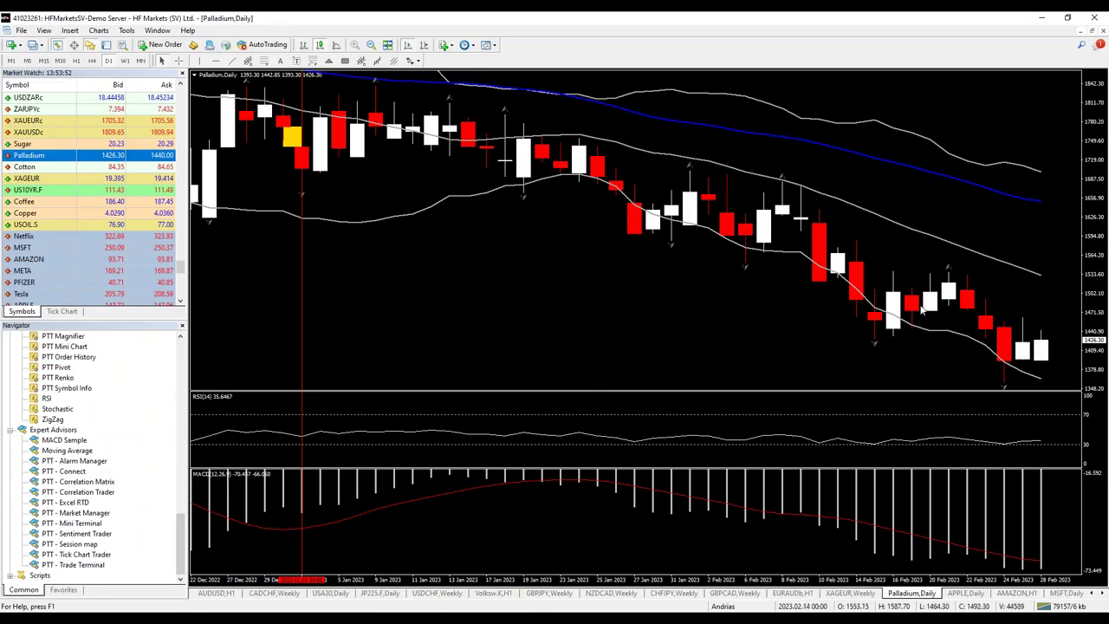
left_click(1047, 17)
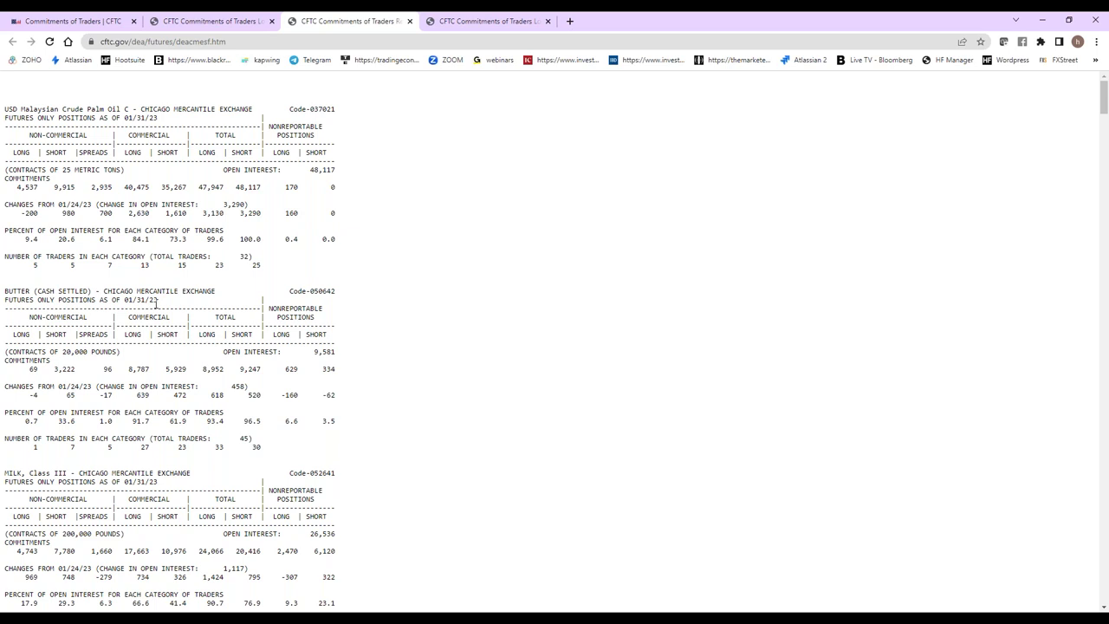
Open the Chicago Mercantile Exchange legacy futures-only long-format report in a new tab and place it directly after the disaggregated futures-only report.
left_click(243, 19)
left_click(95, 21)
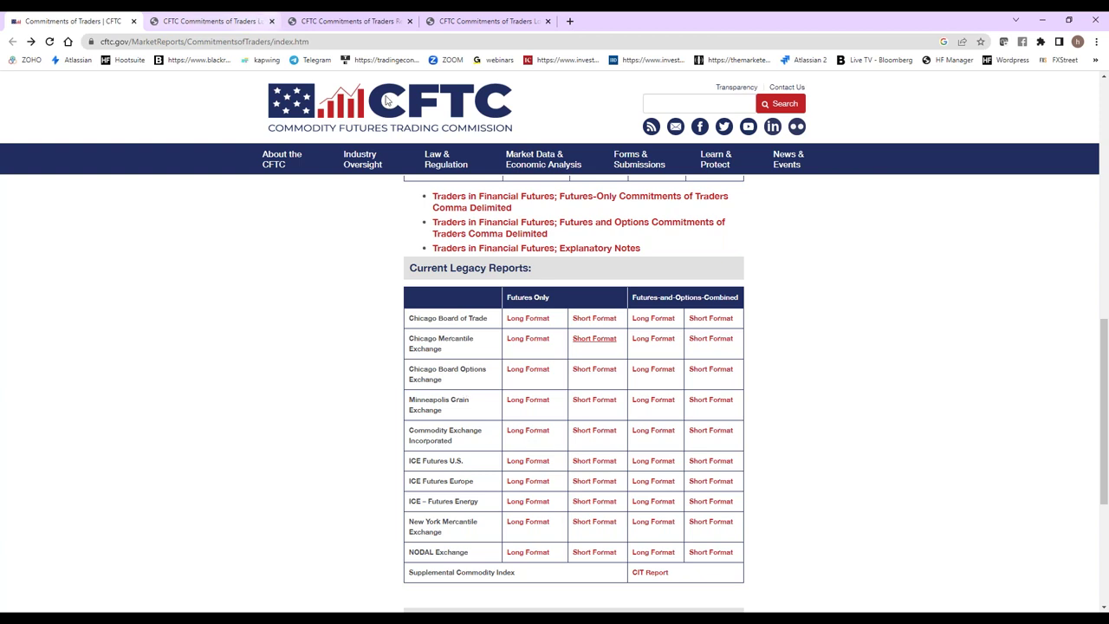
middle_click(525, 343)
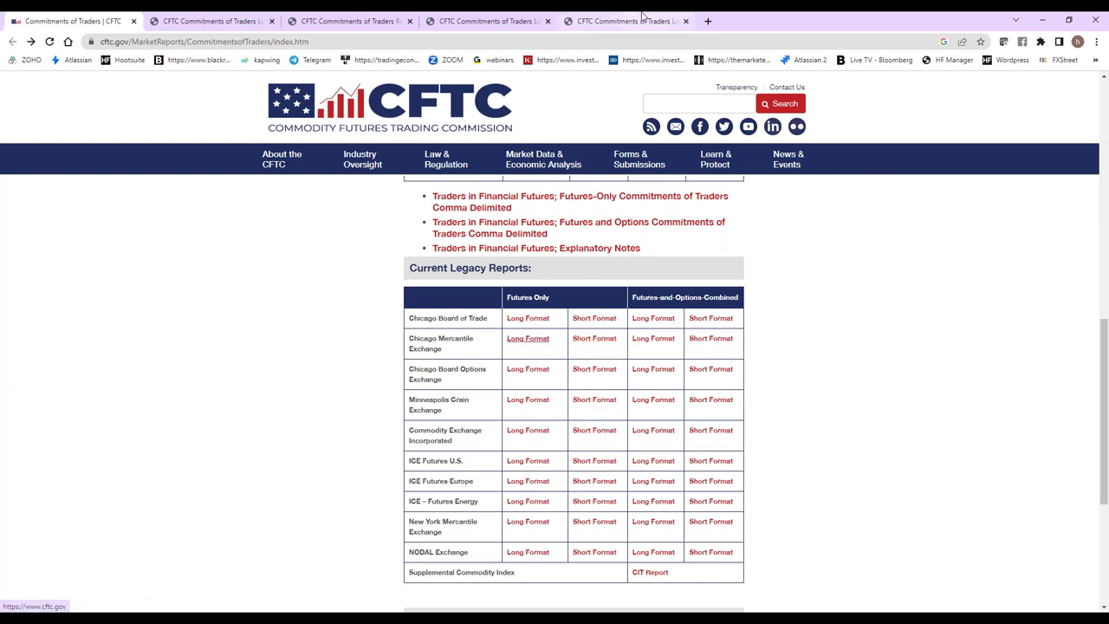
left_click(489, 21)
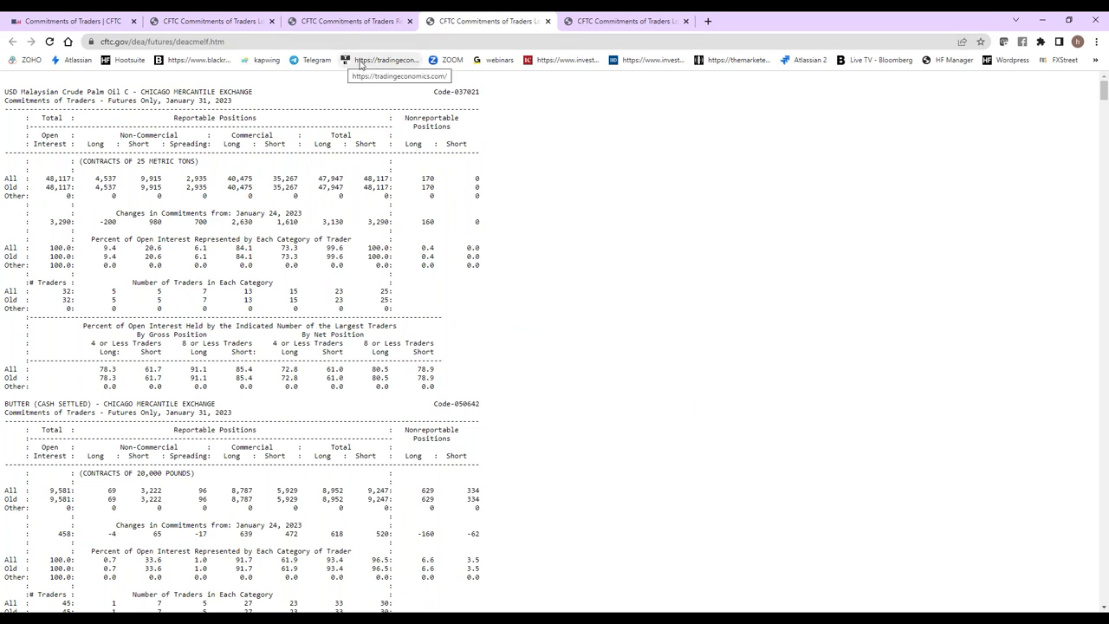
left_click(351, 17)
left_click_drag(520, 19, 364, 19)
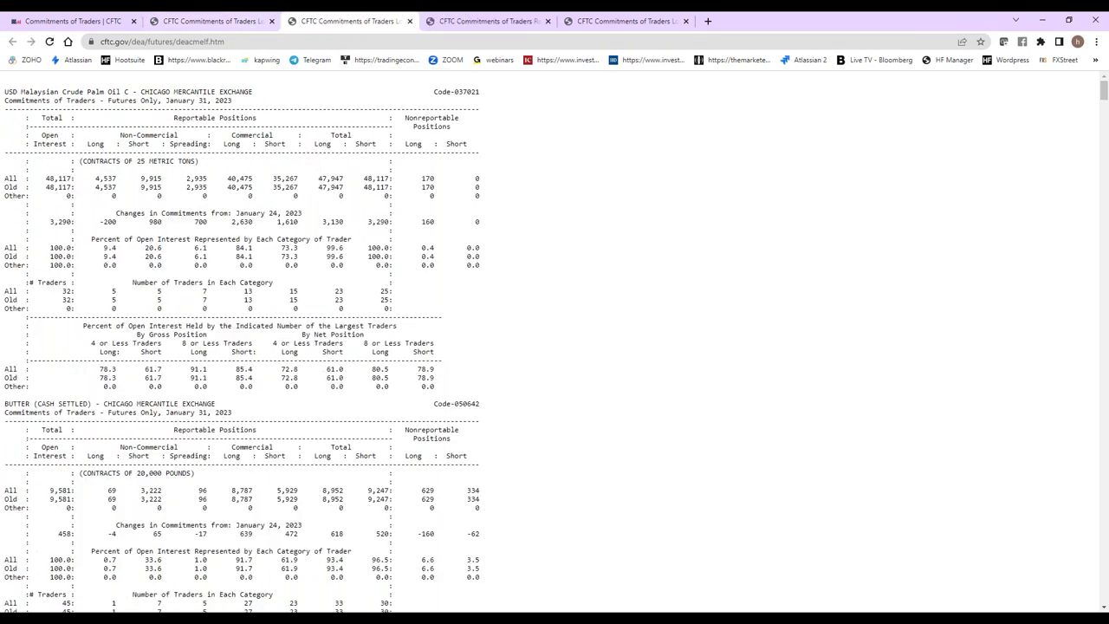
Compare the layout of the Metals and Other short-format report with the Chicago Mercantile Exchange legacy long-format report.
left_click(208, 14)
left_click(312, 17)
left_click(39, 16)
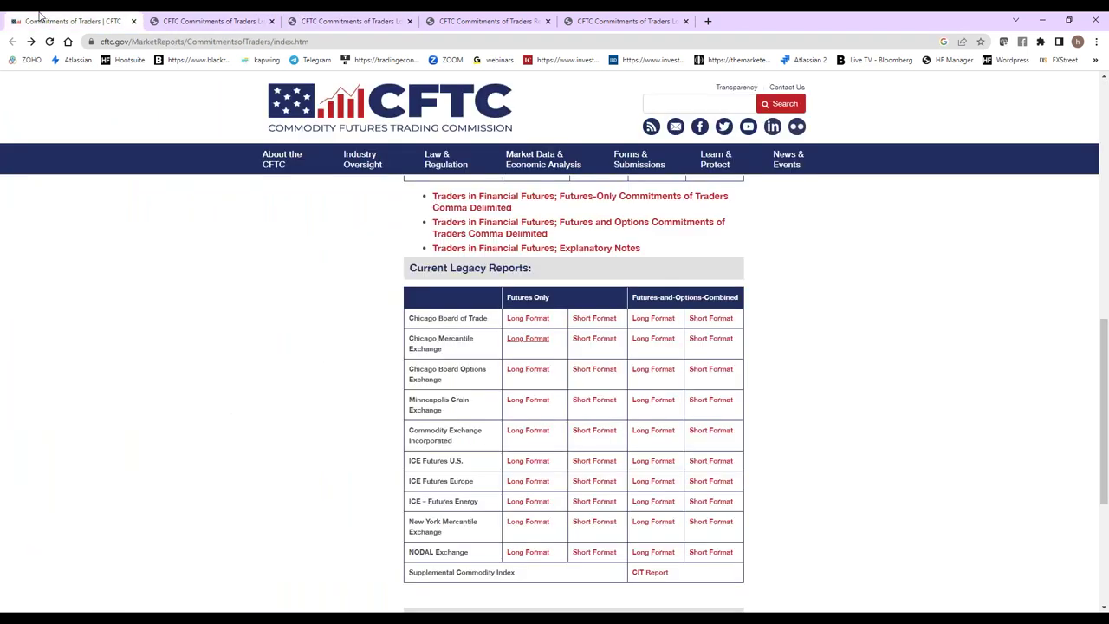
left_click(199, 15)
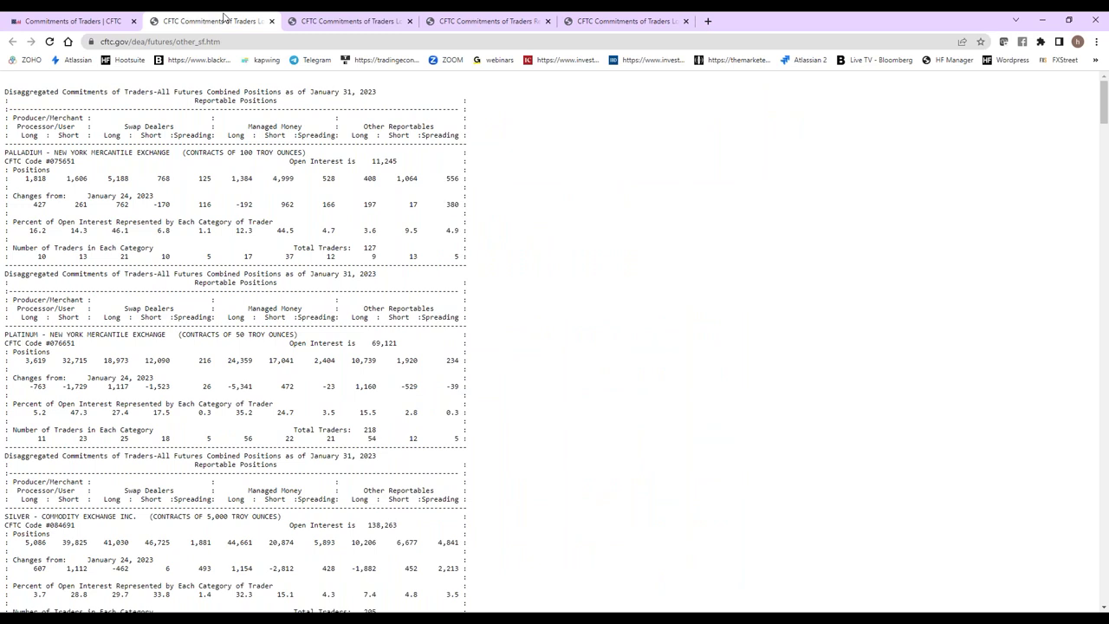
left_click(319, 16)
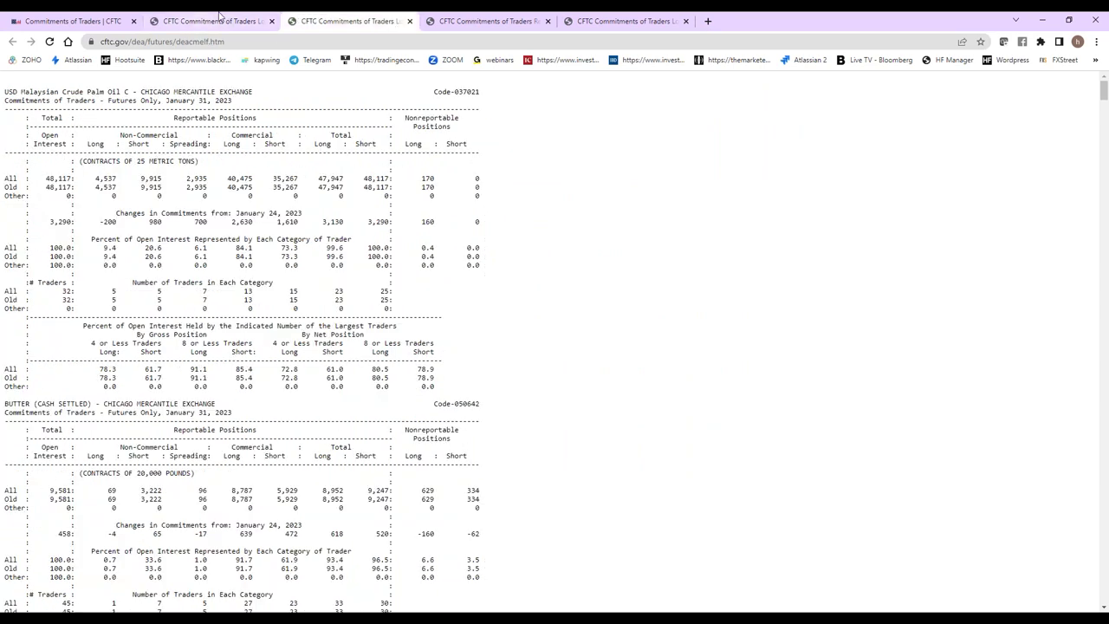
Look through the remaining short-format reports and close all report tabs, returning to the current legacy reports table.
left_click(409, 21)
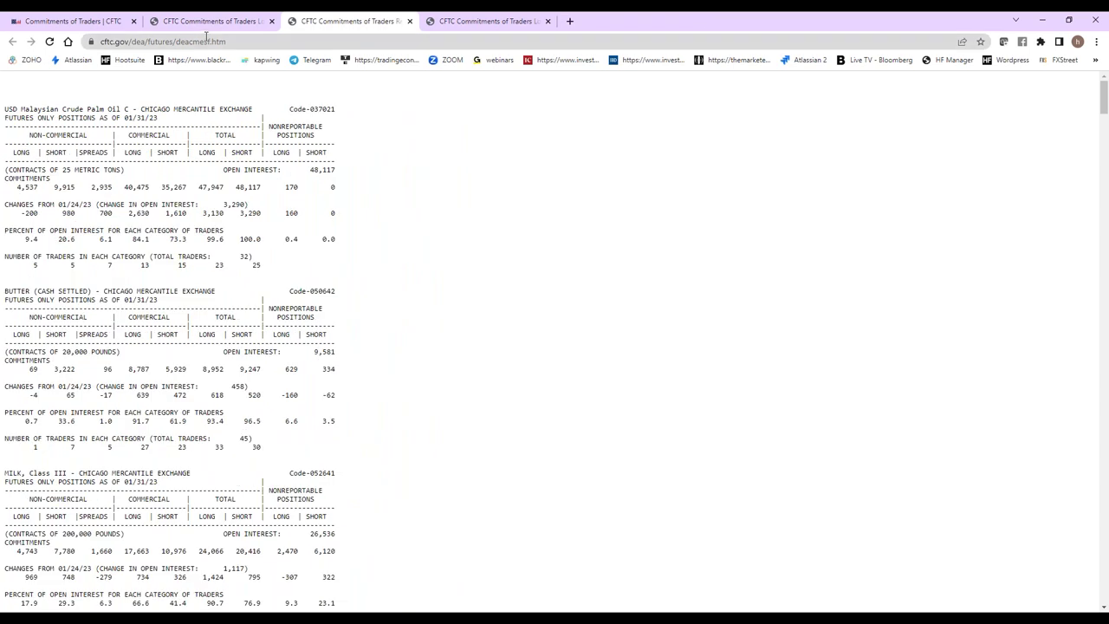
left_click(239, 19)
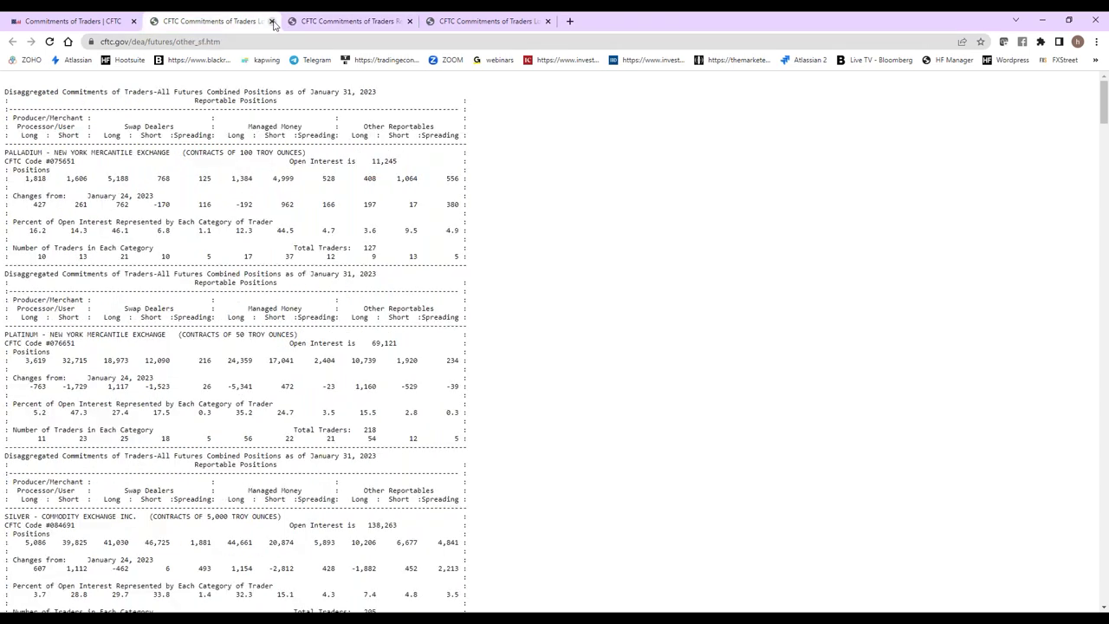
left_click(347, 19)
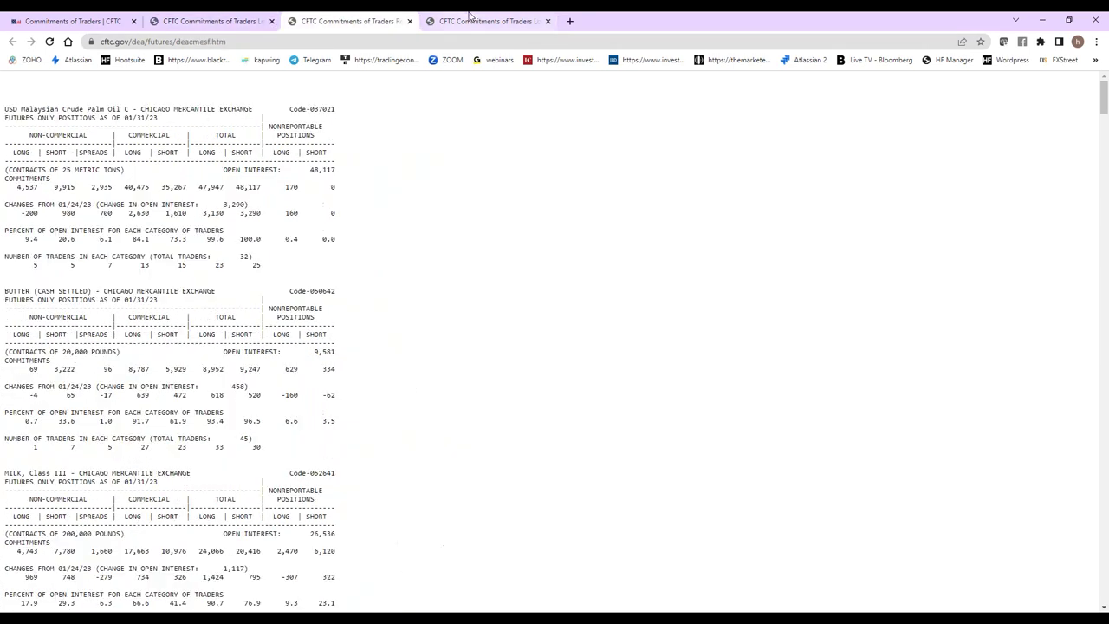
left_click(506, 19)
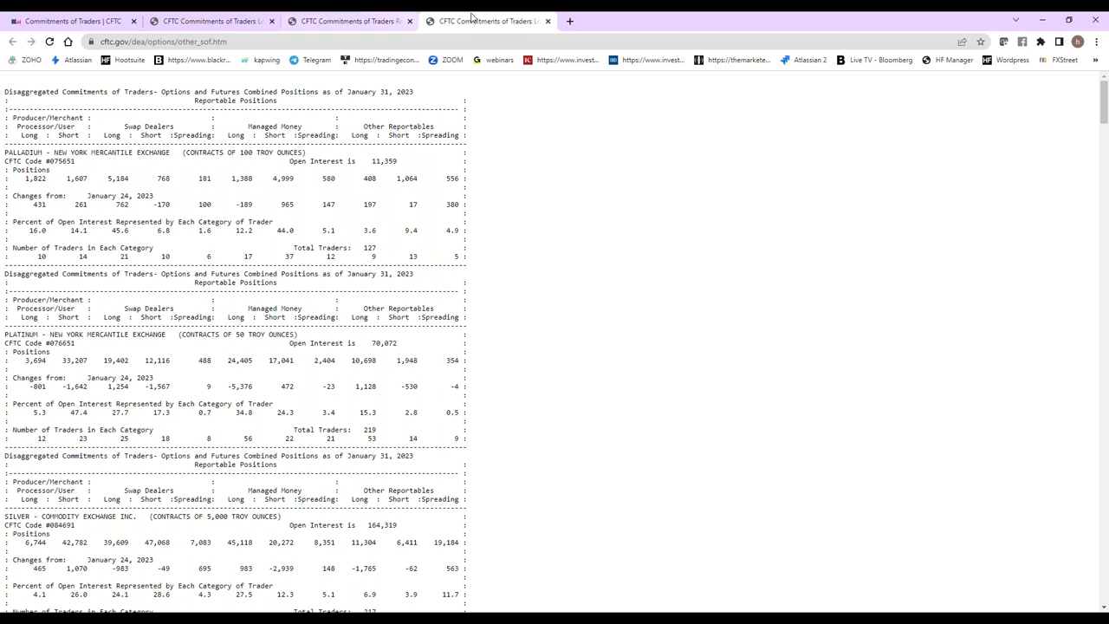
left_click(548, 21)
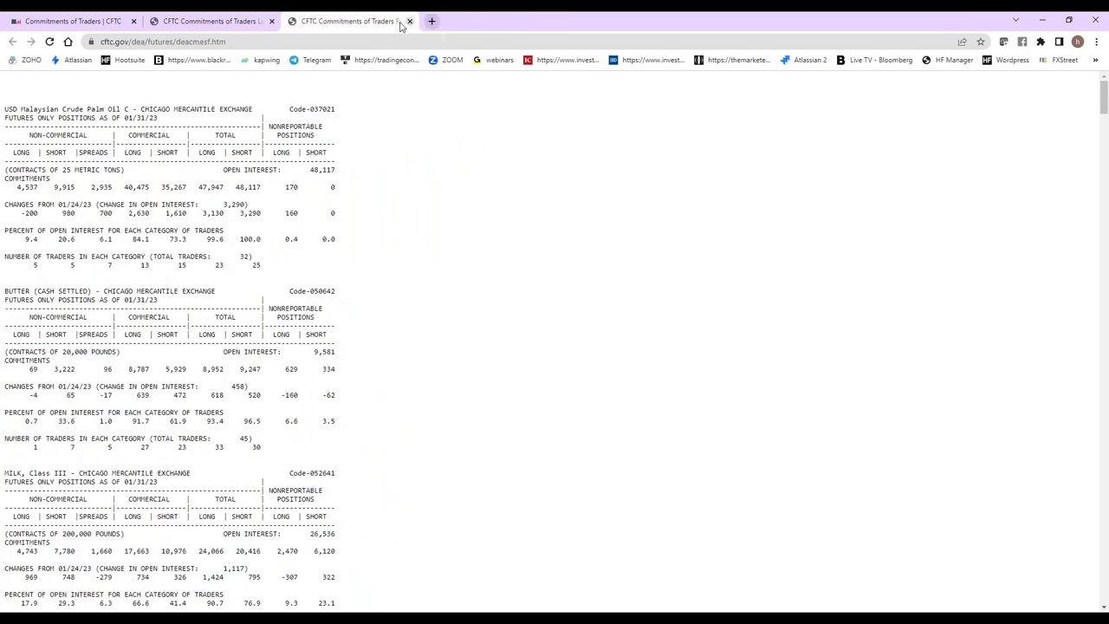
left_click(273, 22)
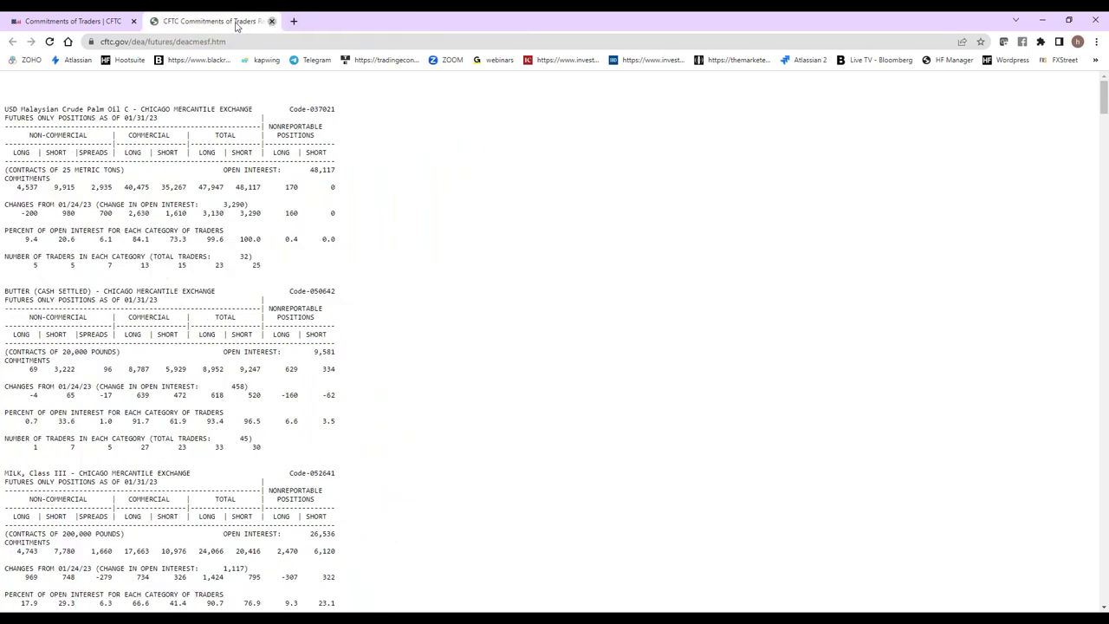
left_click(273, 22)
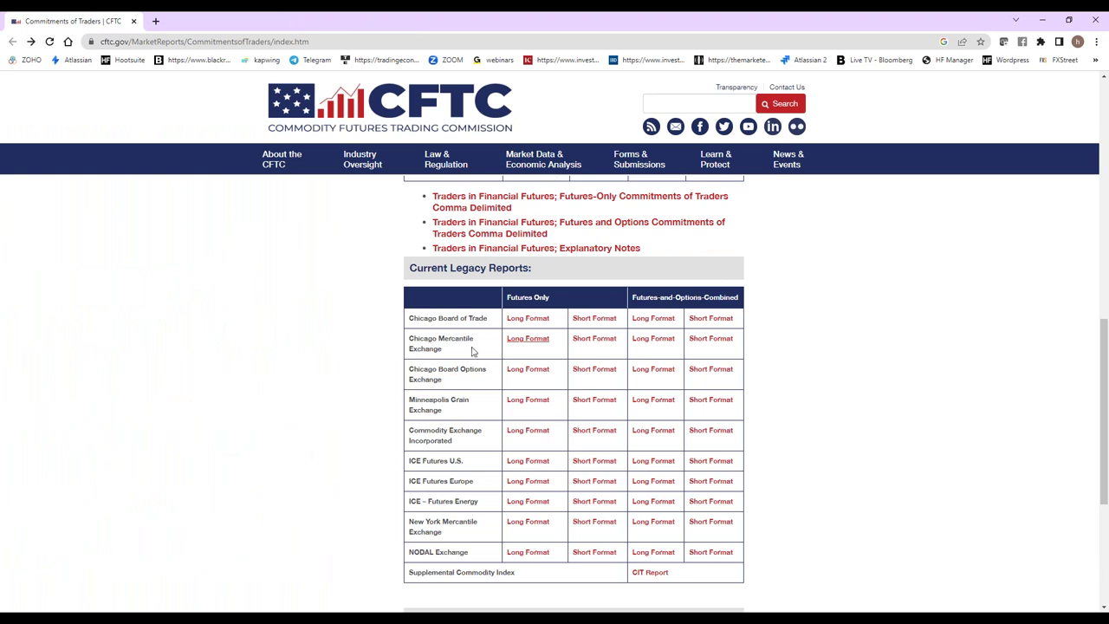
Open the Chicago Mercantile Exchange legacy futures-only short-format and long-format reports in new tabs and display the short-format one.
middle_click(599, 341)
middle_click(539, 345)
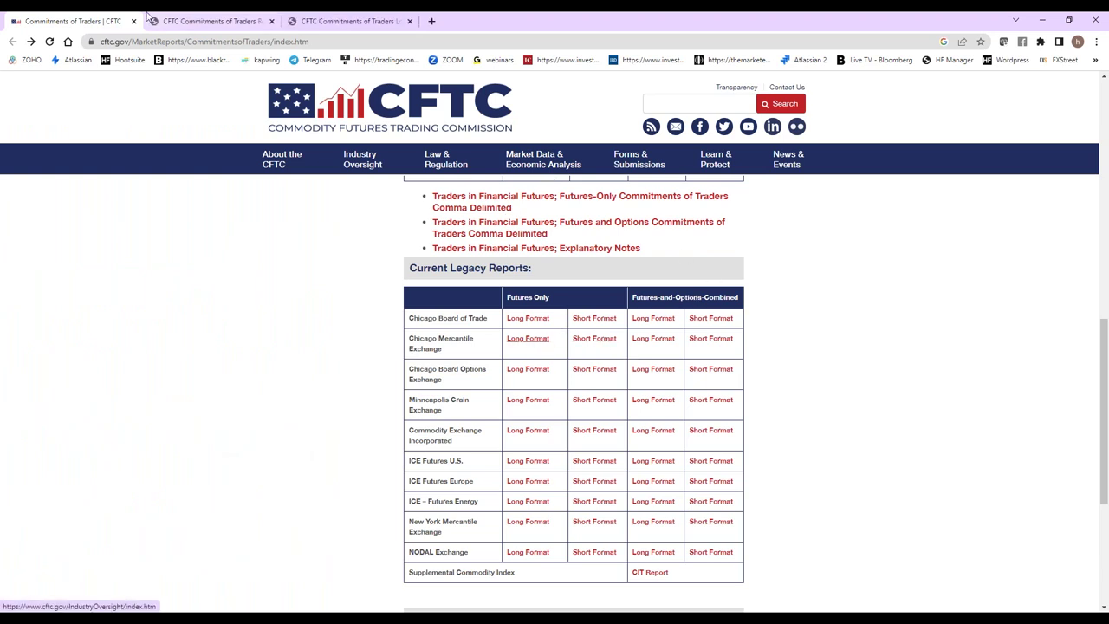
left_click(200, 17)
Highlight the palm oil weekly changes in the short-format report and examine the extra trader detail in the long-format report.
left_click_drag(152, 218, 173, 197)
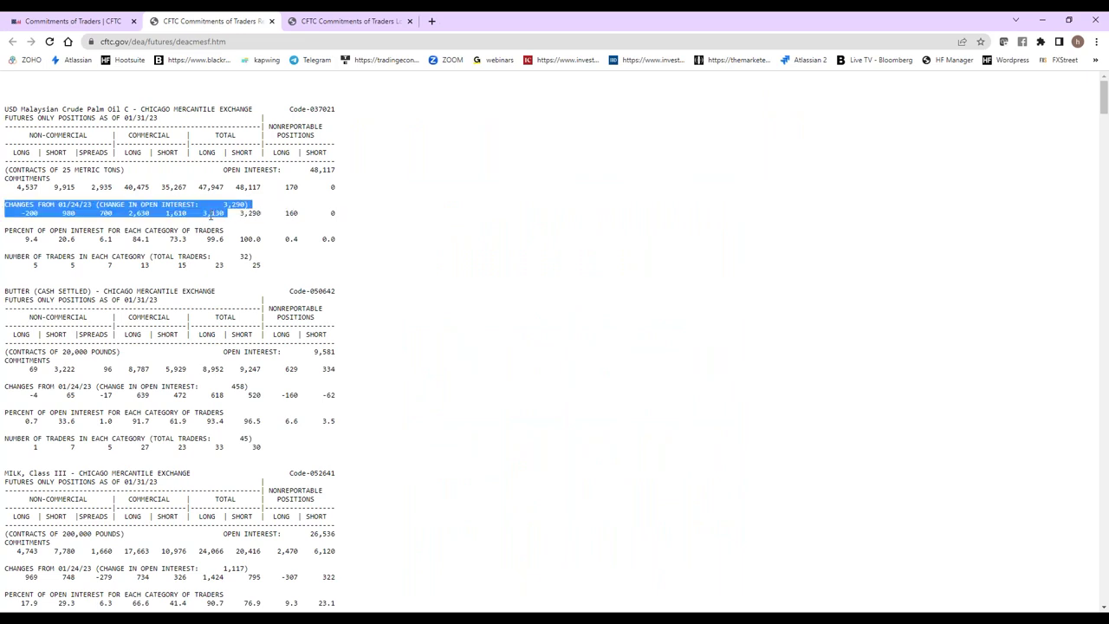
left_click(325, 19)
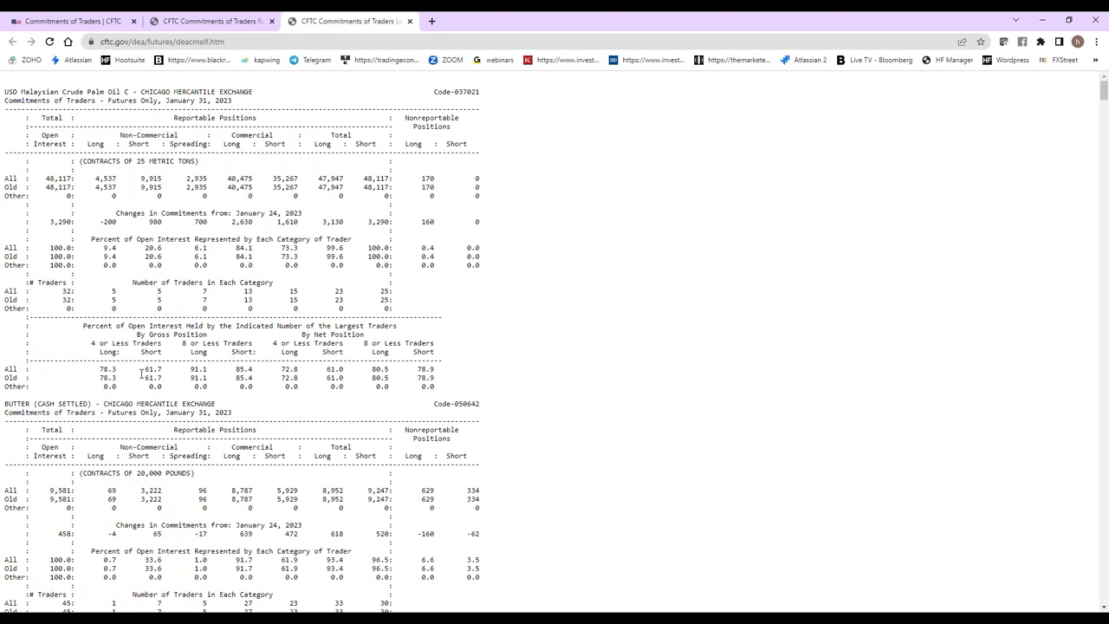
scroll(187, 371, "down", 5)
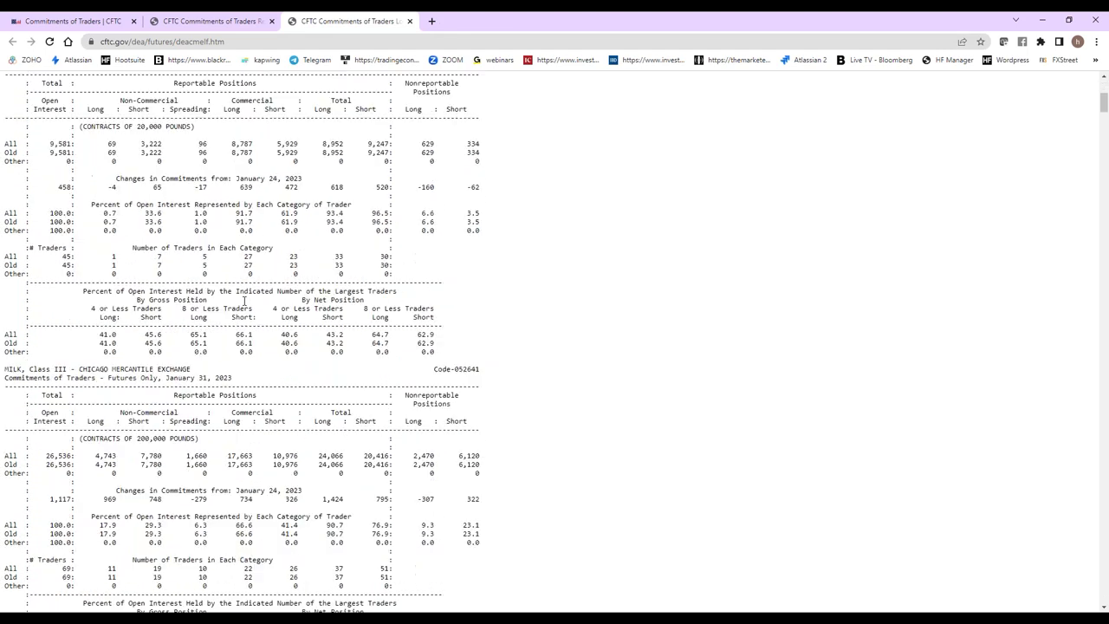
Compare the Chicago Mercantile Exchange futures-only long-format report with its short-format counterpart, and close both report tabs.
scroll(243, 301, "down", 12)
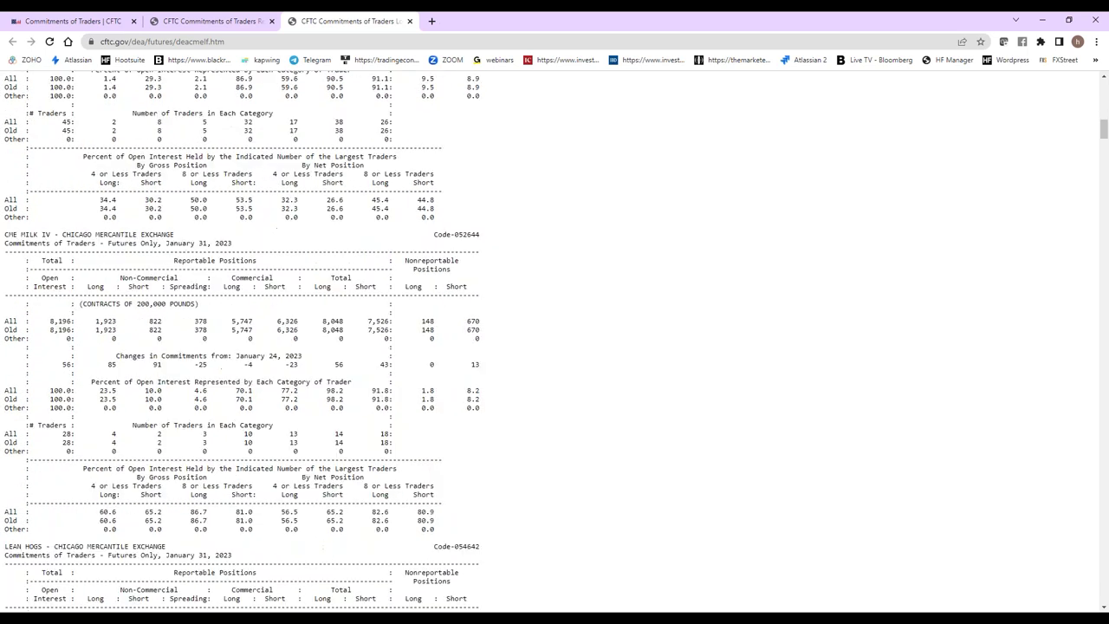
scroll(243, 302, "down", 7)
scroll(249, 294, "down", 1)
left_click(212, 23)
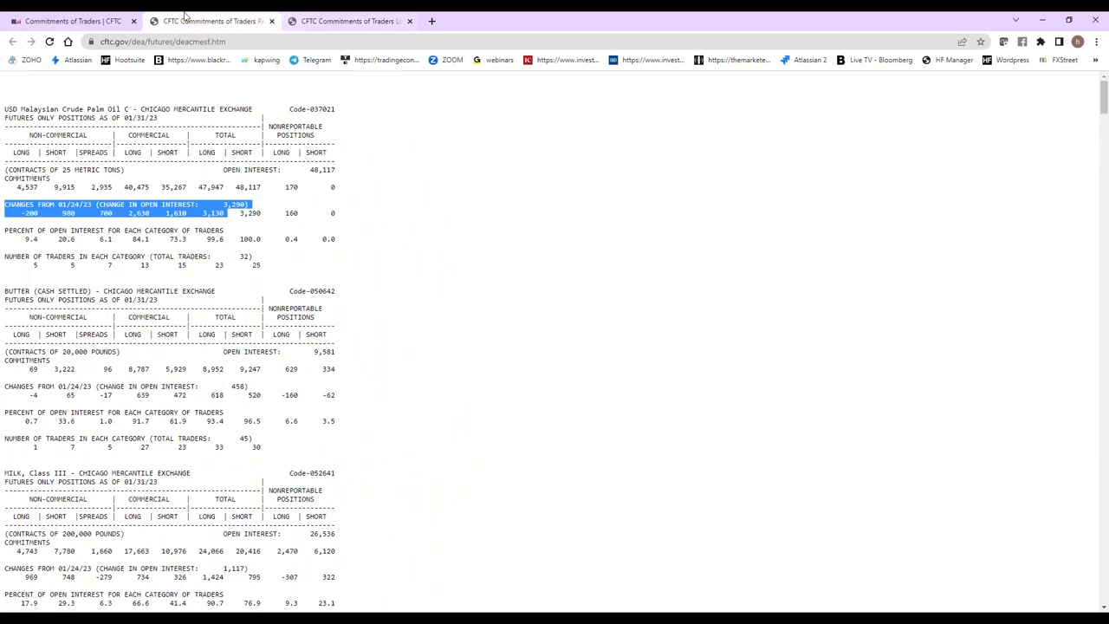
left_click(57, 19)
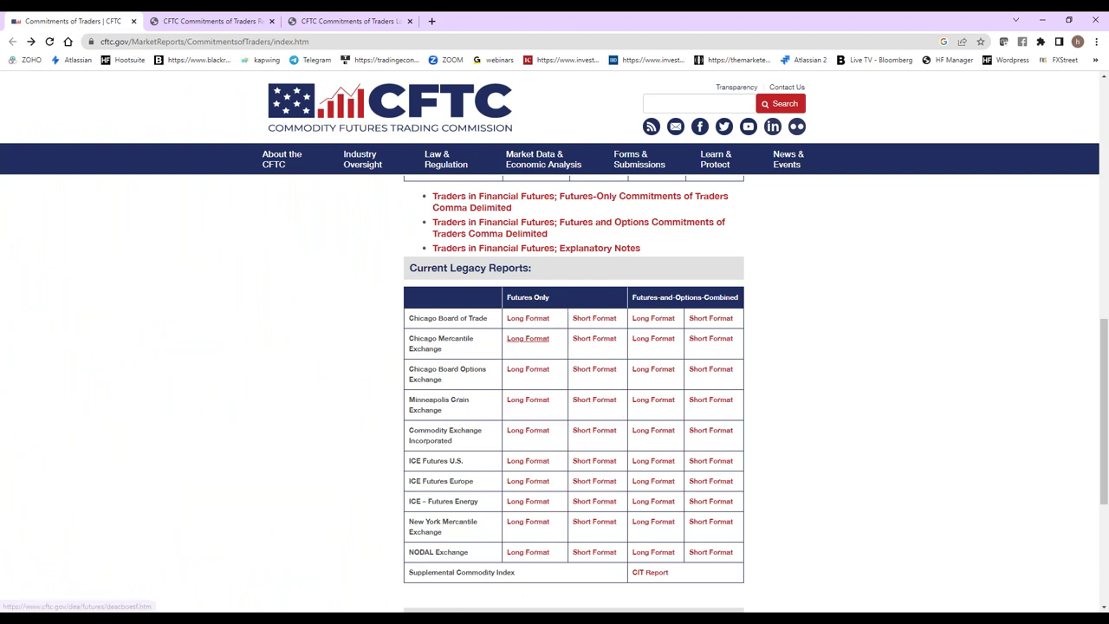
left_click(334, 15)
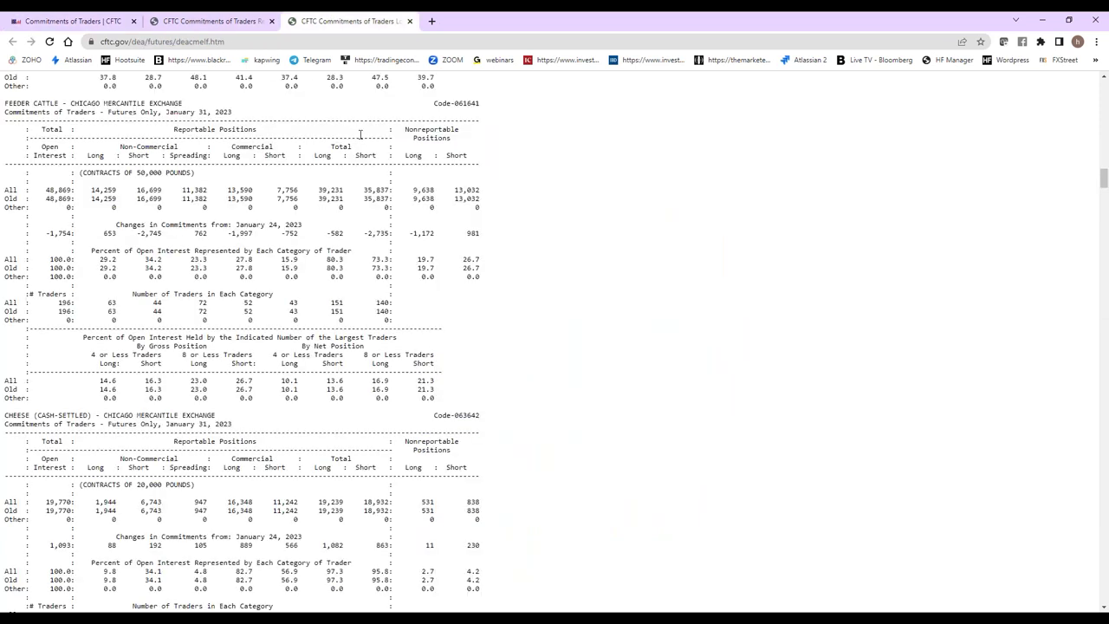
scroll(314, 249, "up", 12)
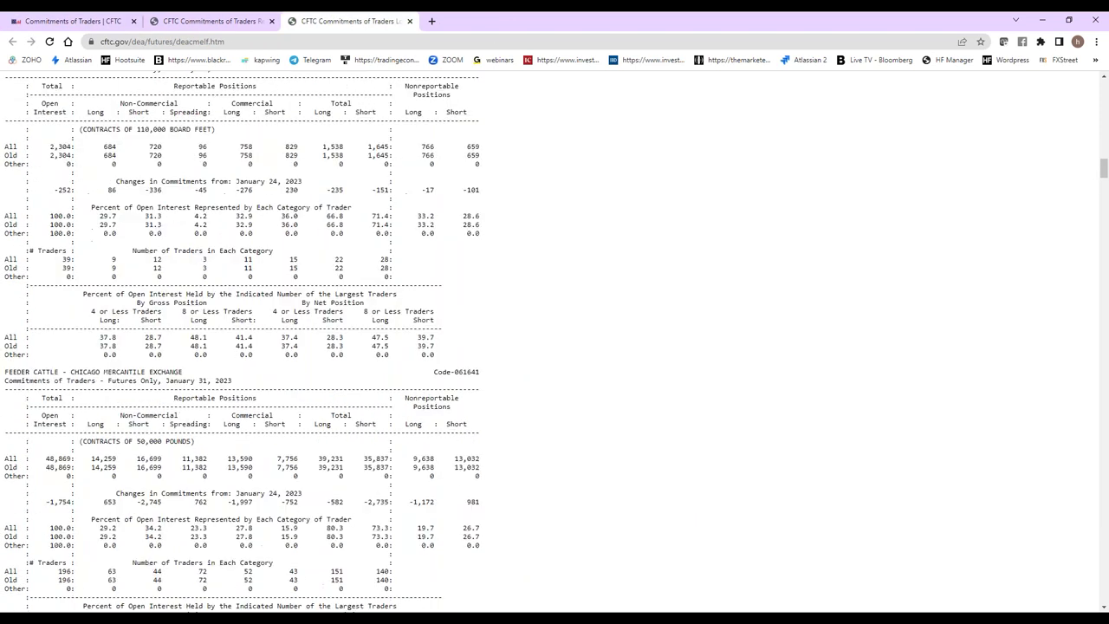
scroll(315, 249, "up", 10)
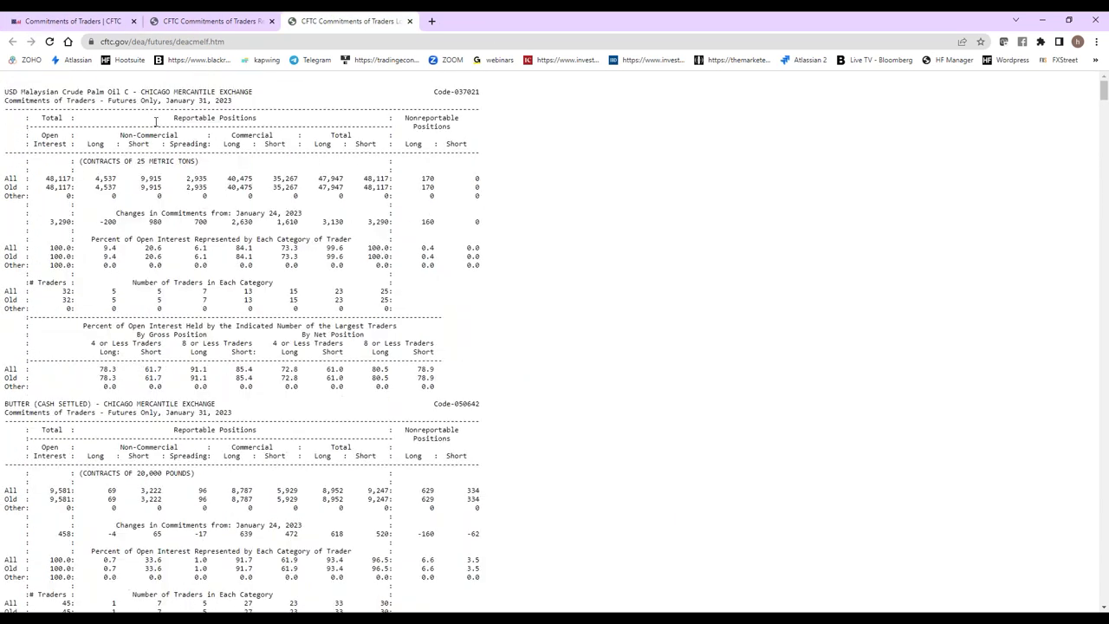
left_click(410, 21)
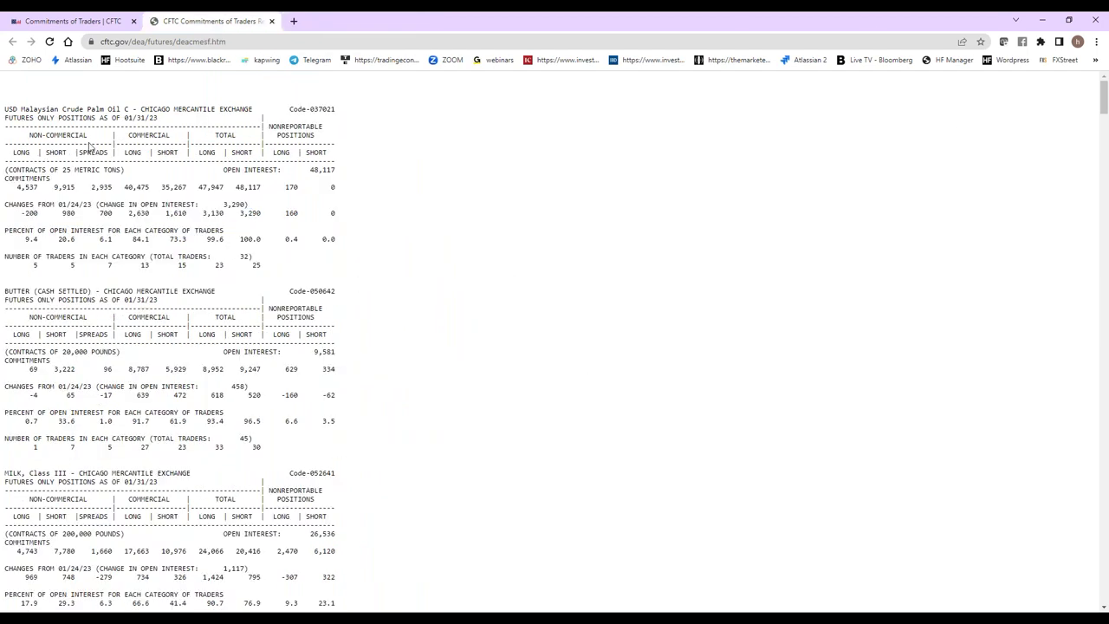
left_click(271, 21)
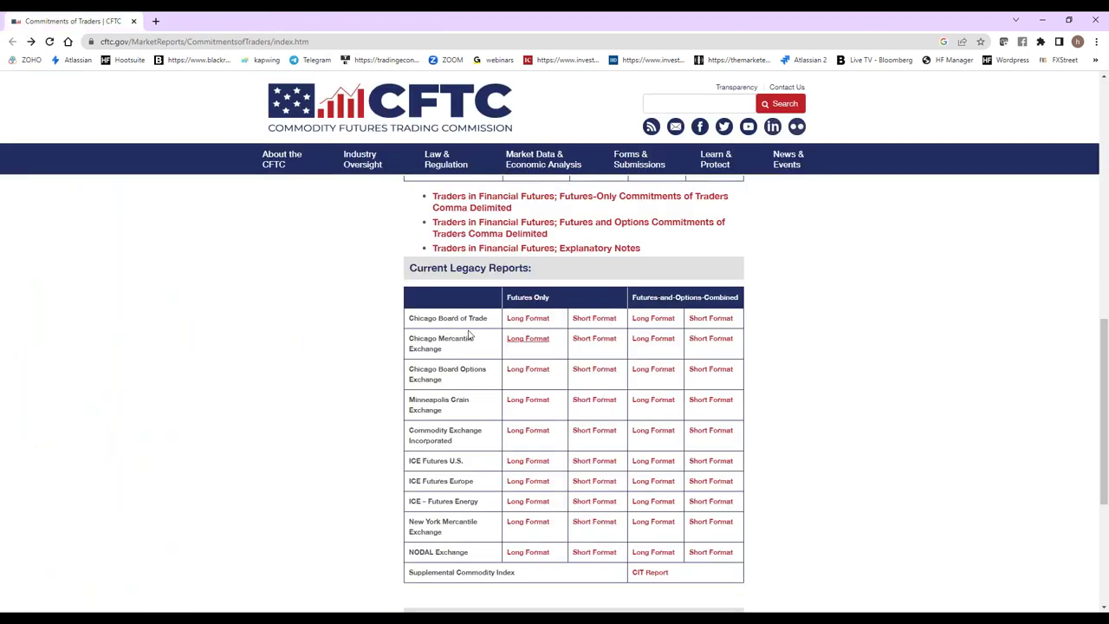
Open the Chicago Mercantile Exchange futures-only and combined short-format legacy reports in new tabs, compare them, and close both.
left_click(595, 340, "ctrl")
left_click(713, 340, "ctrl")
left_click(328, 18)
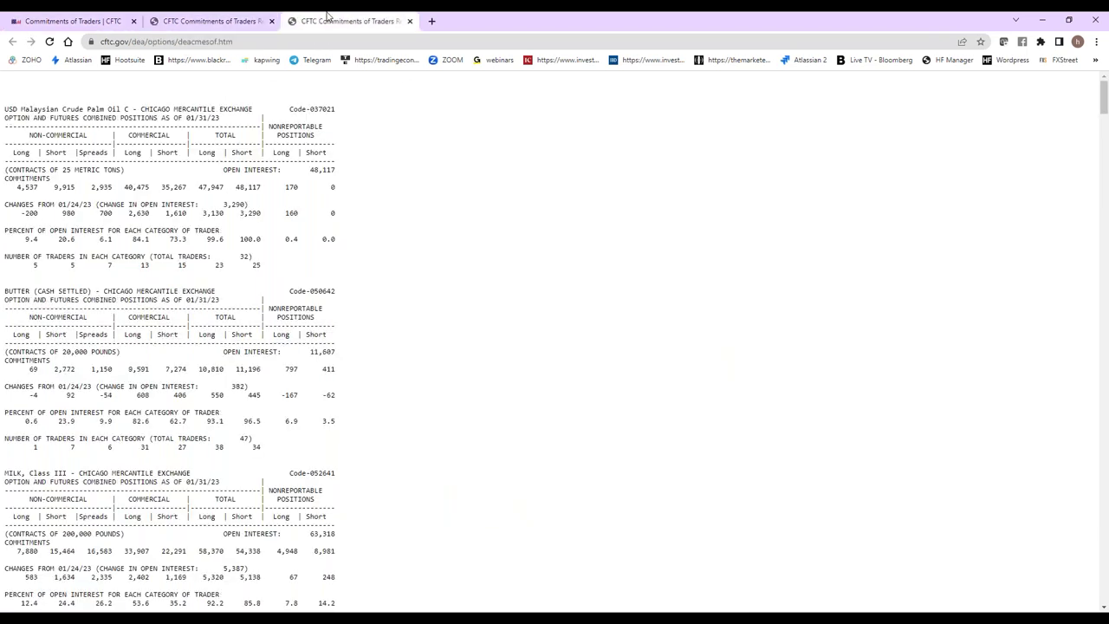
left_click(264, 20)
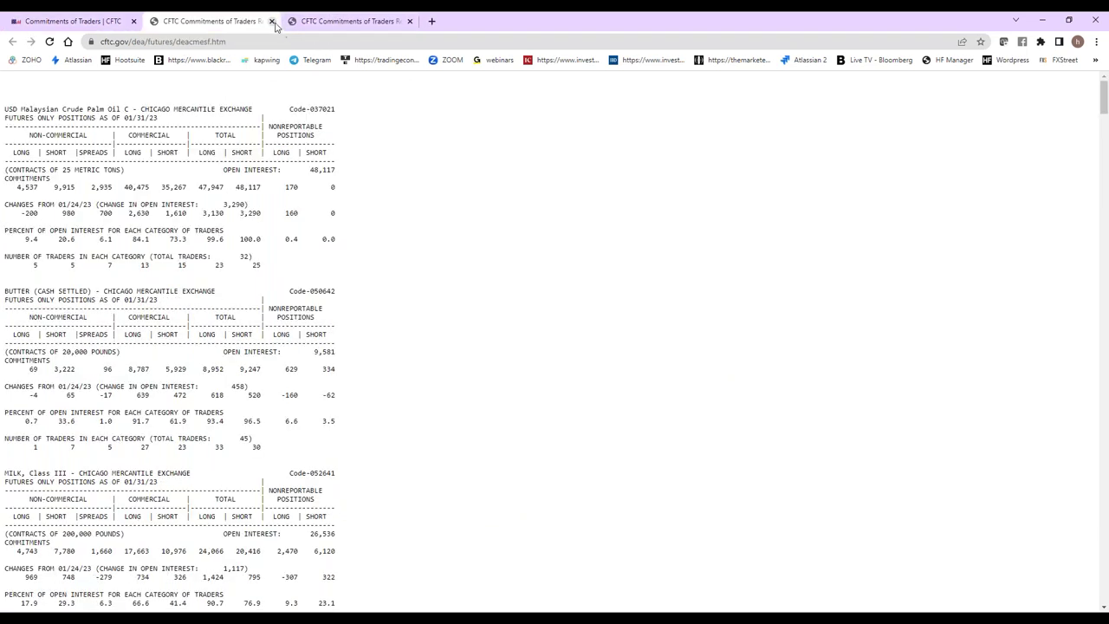
left_click(272, 21)
left_click(271, 20)
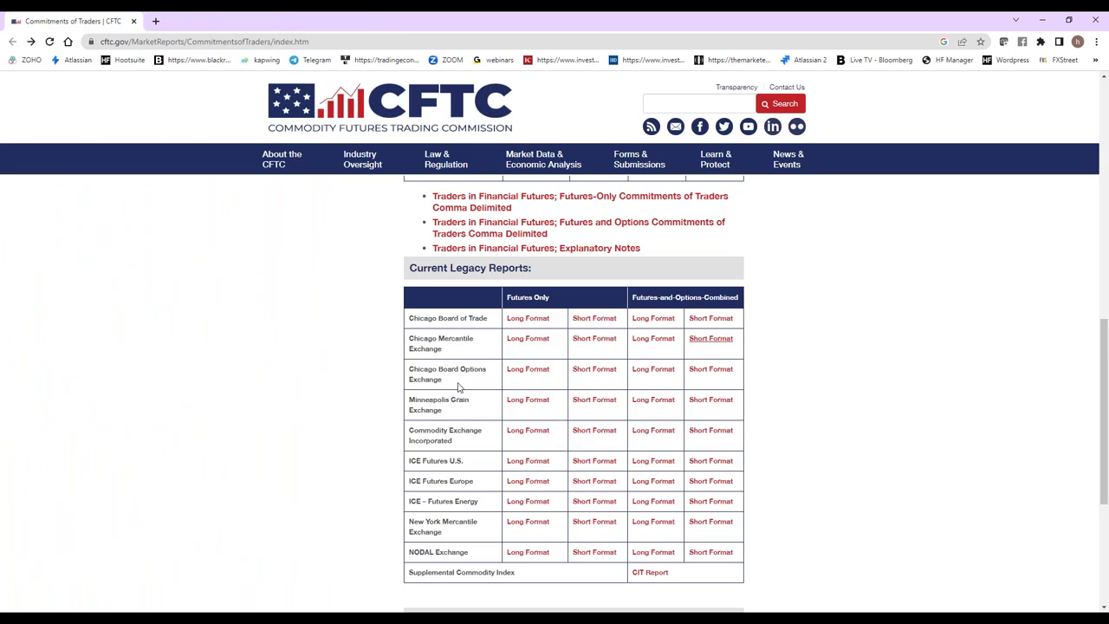
Open the Chicago Board Options Exchange combined and futures-only short-format reports in new tabs, view them, and close both.
middle_click(705, 374)
middle_click(596, 371)
left_click(208, 21)
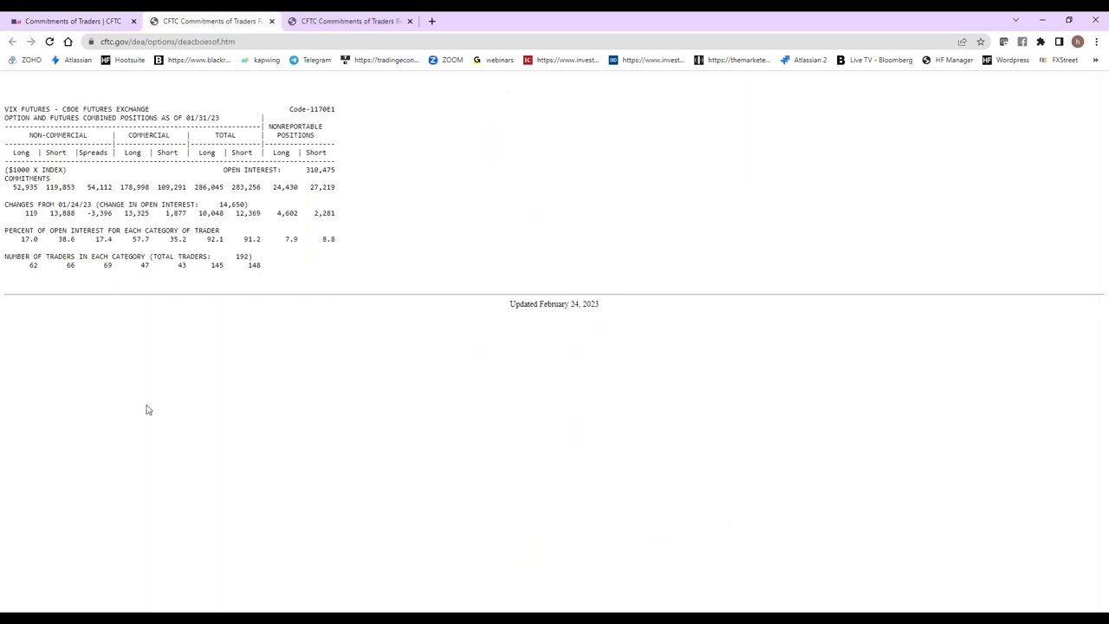
left_click(271, 21)
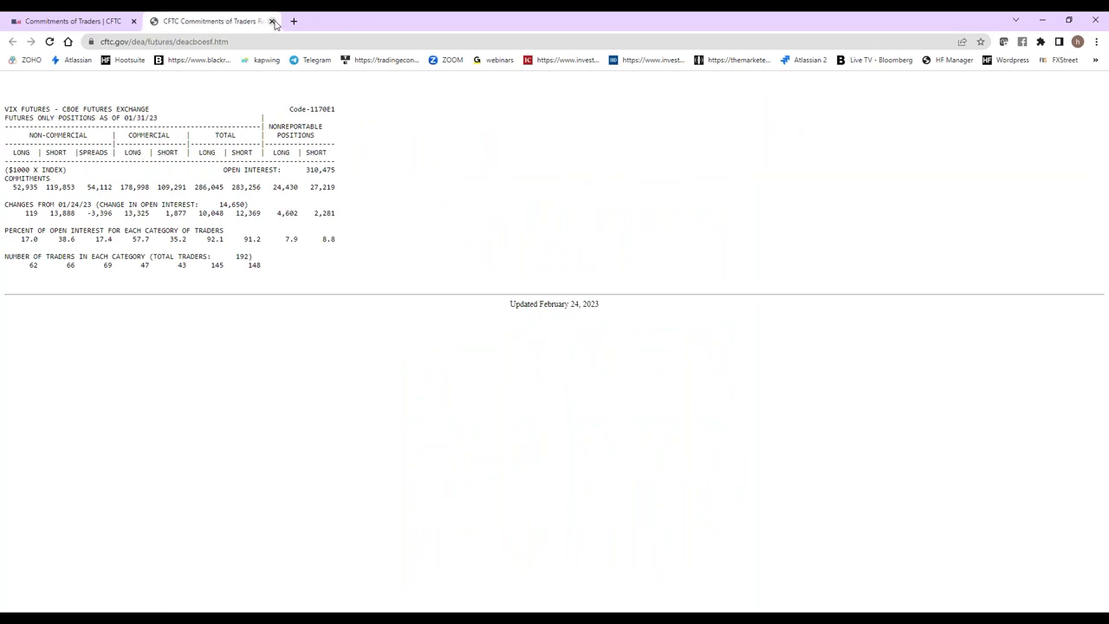
left_click(272, 20)
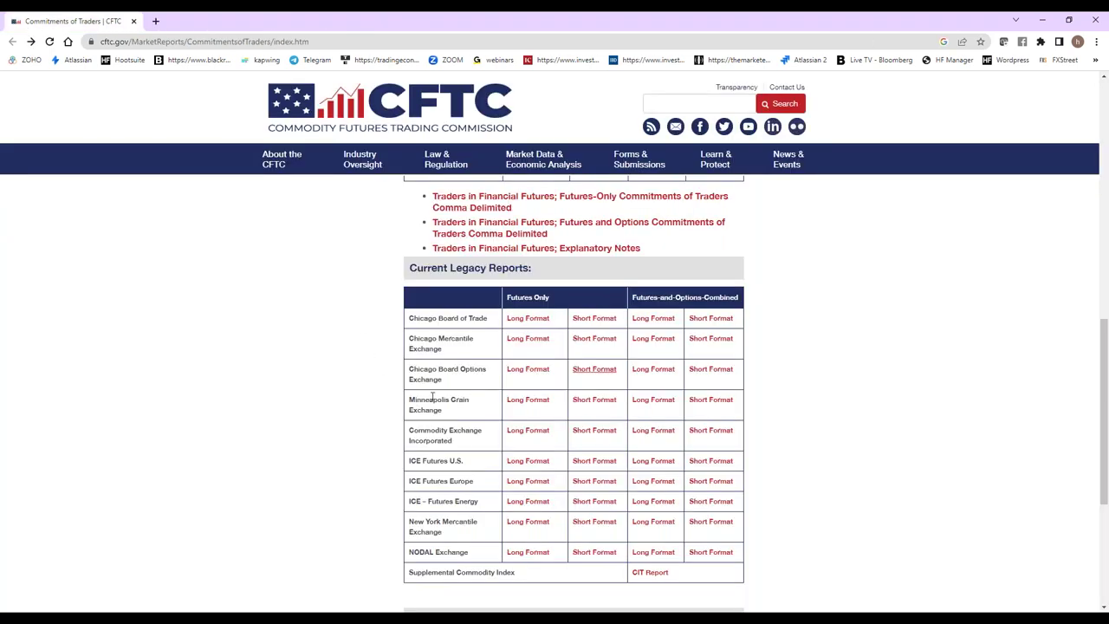
Open the futures-only and combined long-format legacy reports of the Chicago Mercantile and Chicago Board Options Exchanges in new tabs and view each.
middle_click(530, 339)
middle_click(530, 371)
middle_click(652, 339)
middle_click(654, 369)
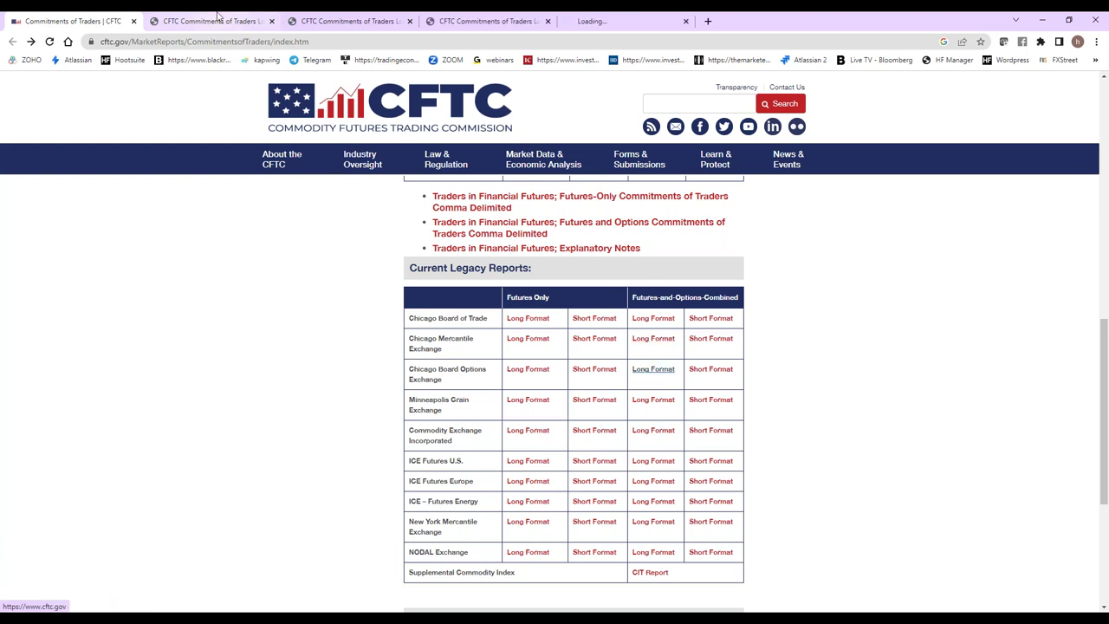
left_click(243, 17)
left_click(354, 19)
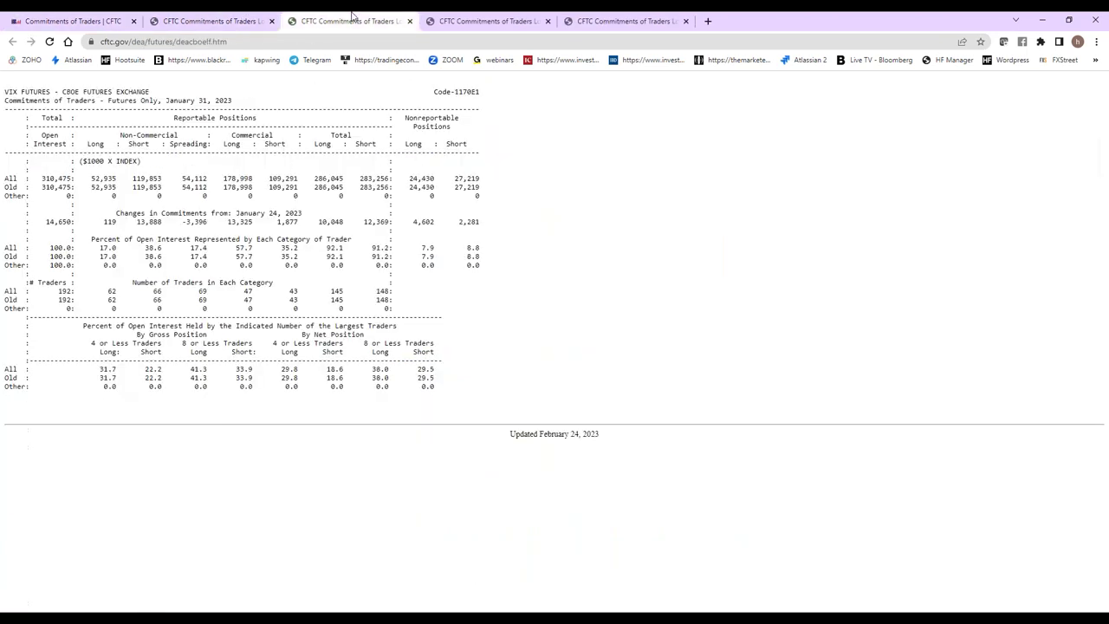
left_click(488, 15)
left_click(640, 16)
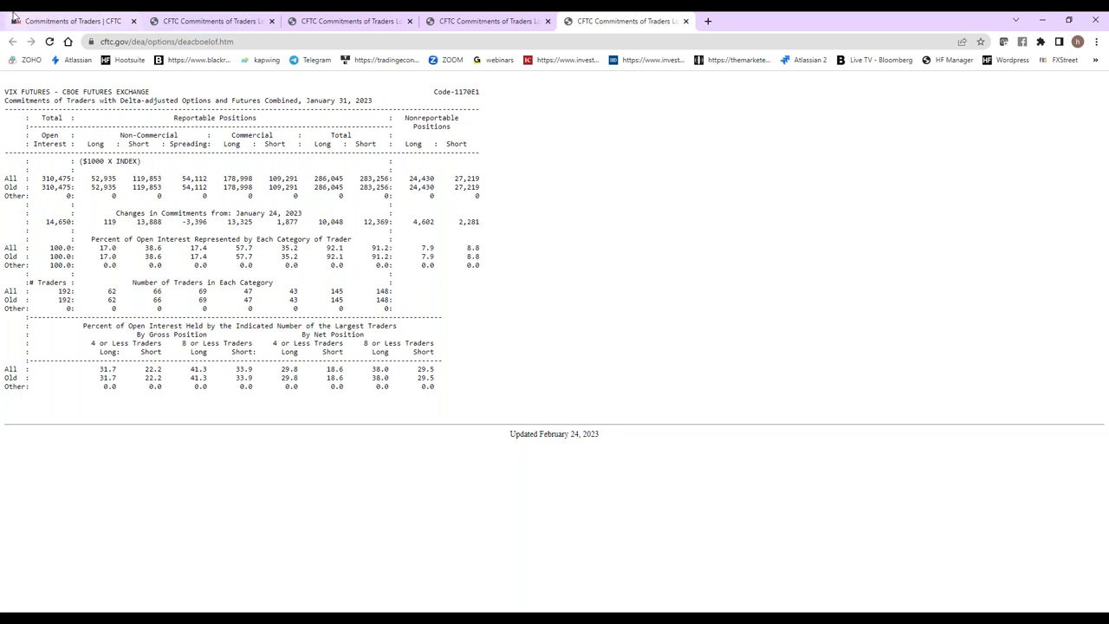
Return to the Commitments of Traders page and open all four disaggregated Metals and Other reports in new tabs.
left_click(71, 21)
scroll(490, 607, "up", 7)
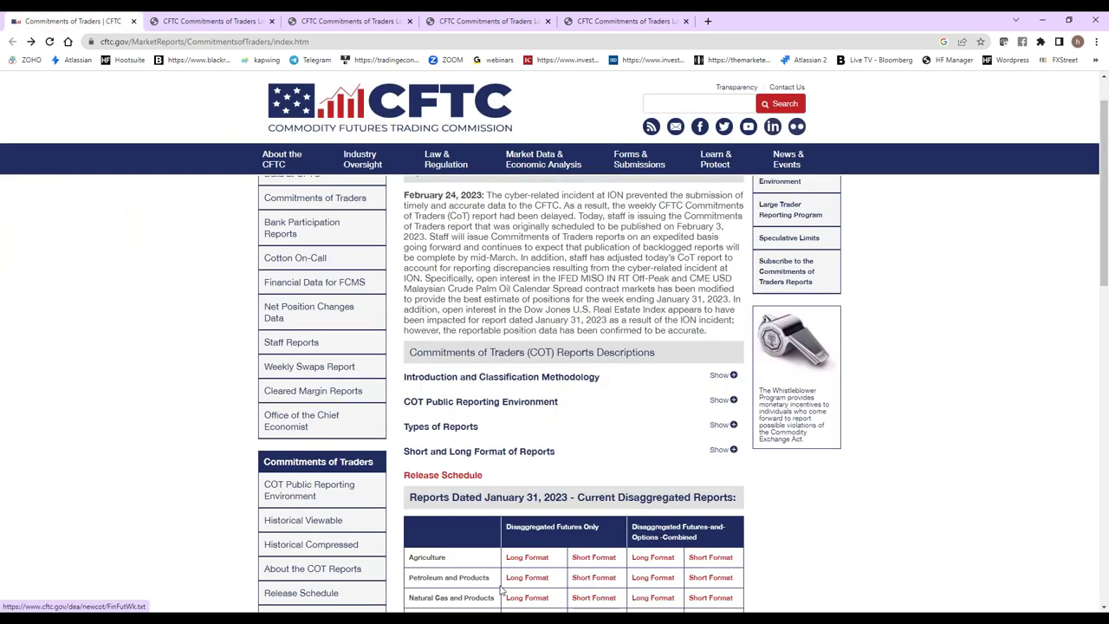
scroll(515, 481, "down", 2)
middle_click(542, 466)
middle_click(649, 466)
middle_click(706, 465)
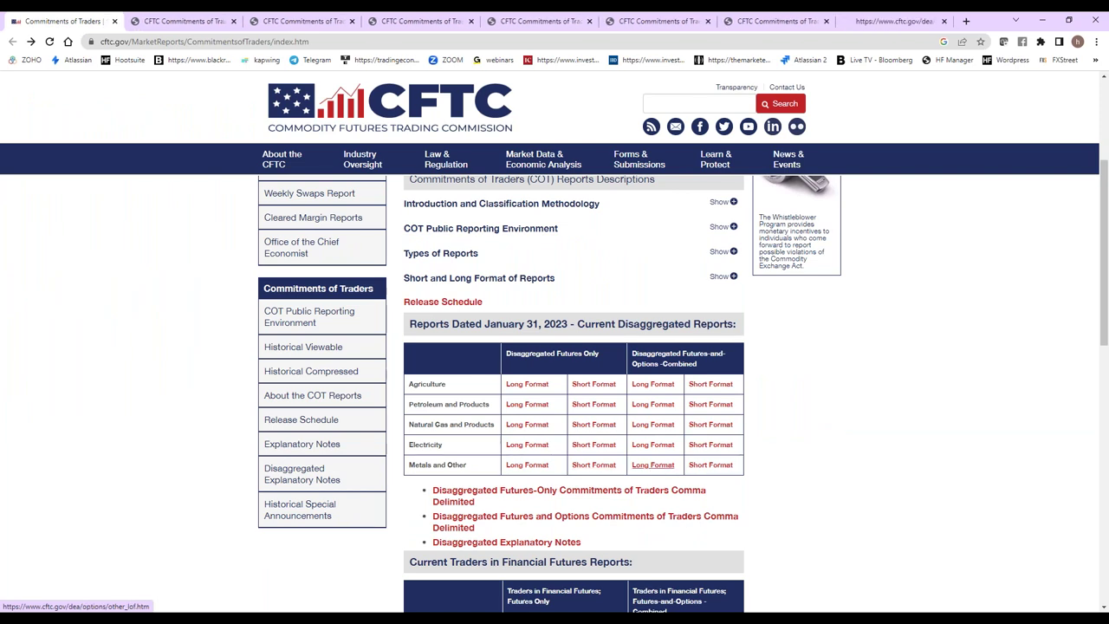
middle_click(711, 466)
Compare the legacy VIX long-format report with the futures-only and combined Metals and Other reports in long and short format.
left_click(491, 15)
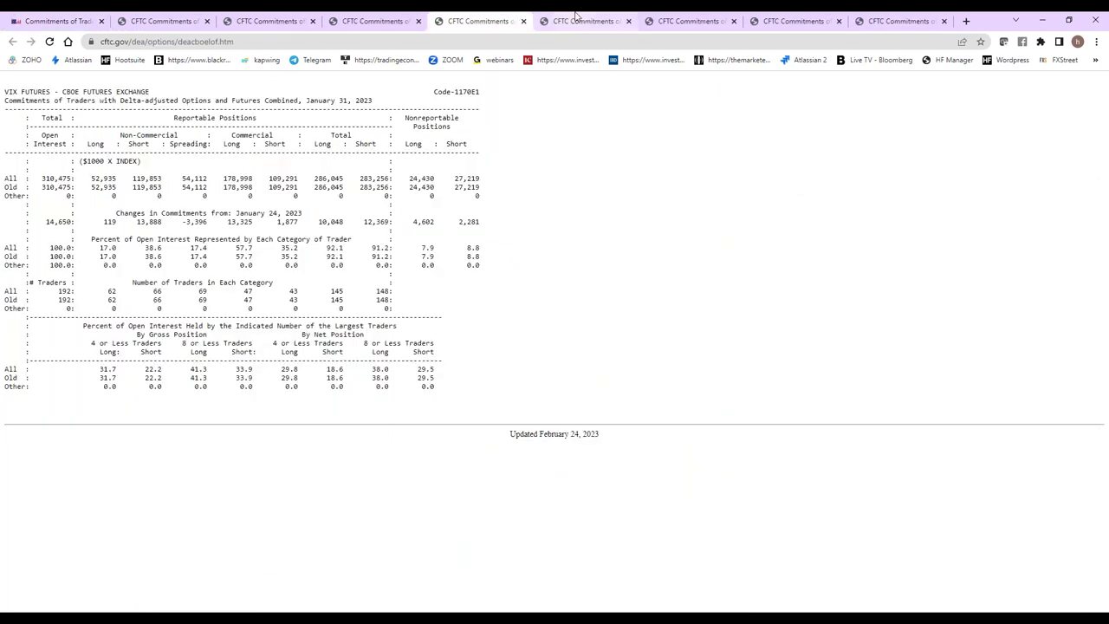
left_click(581, 17)
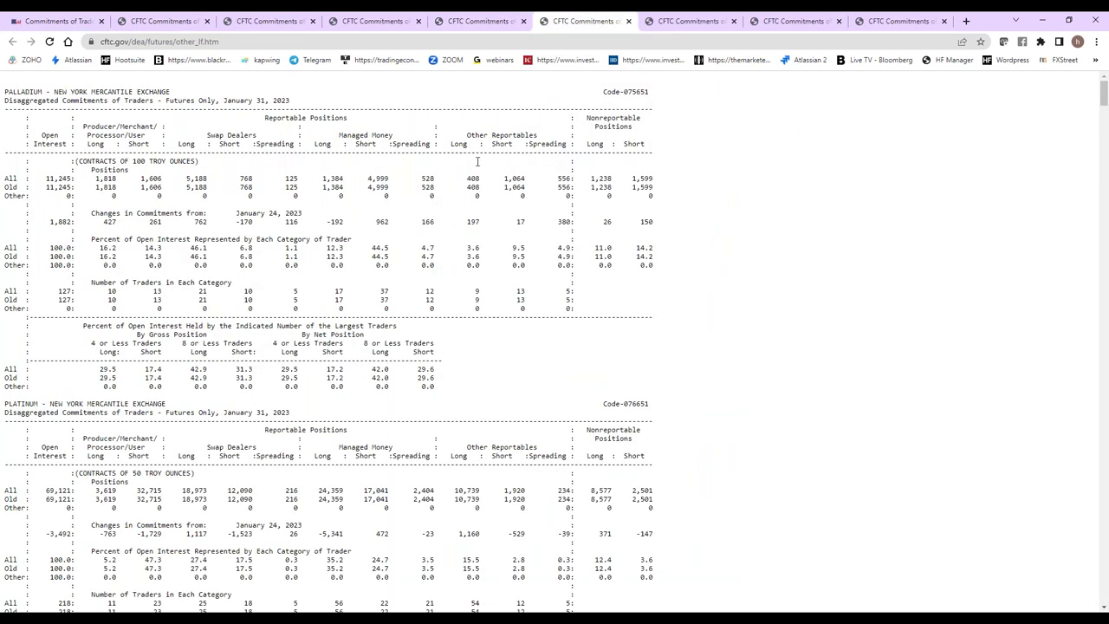
left_click(732, 15)
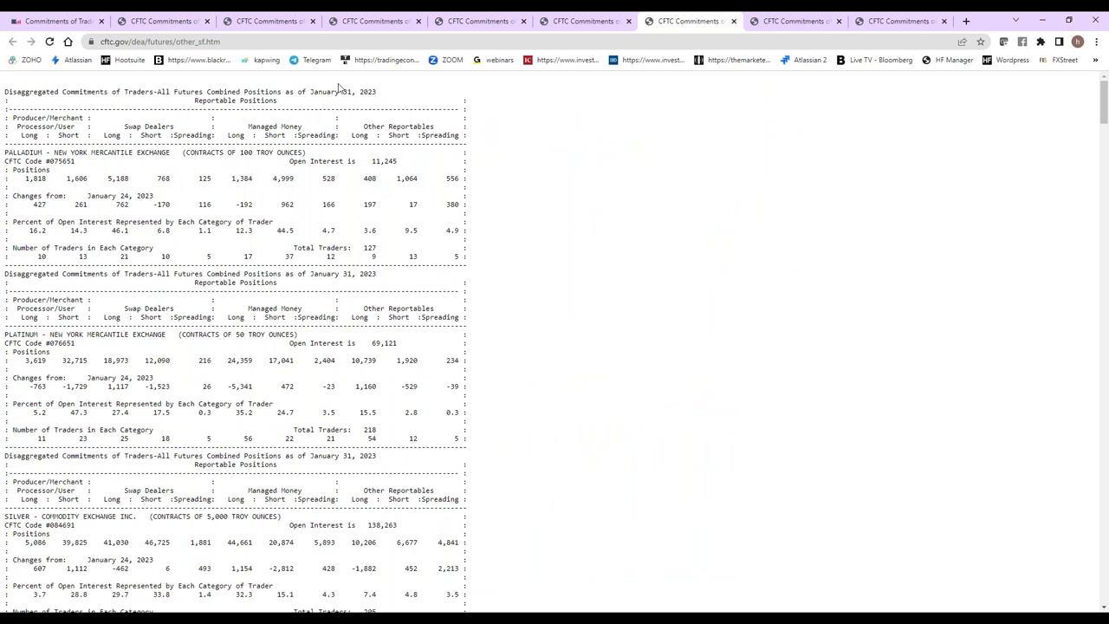
left_click(784, 17)
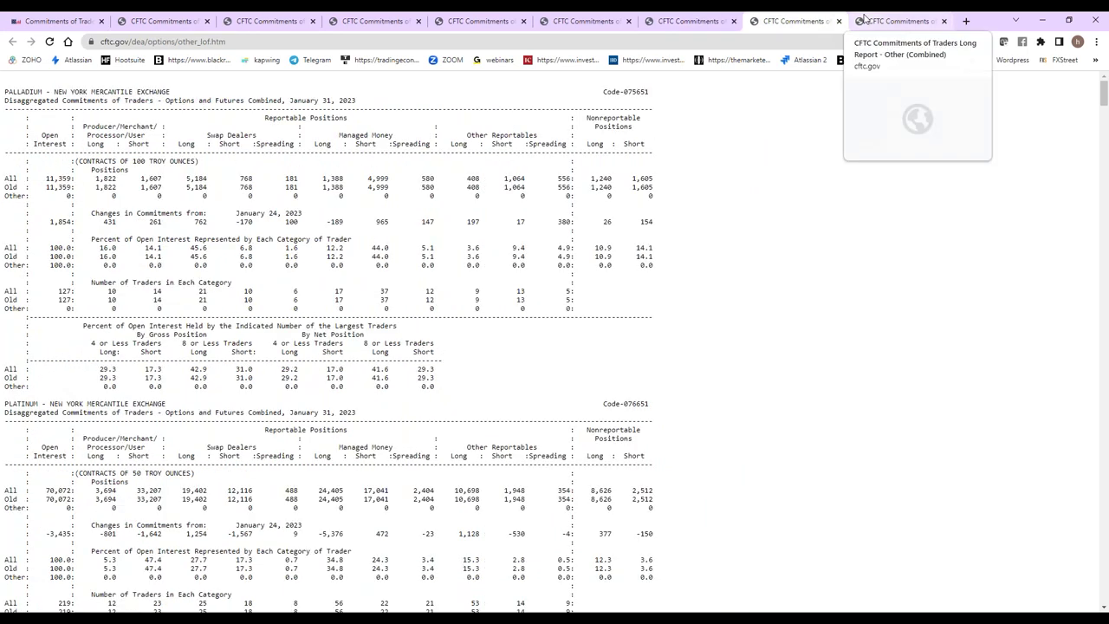
left_click(902, 17)
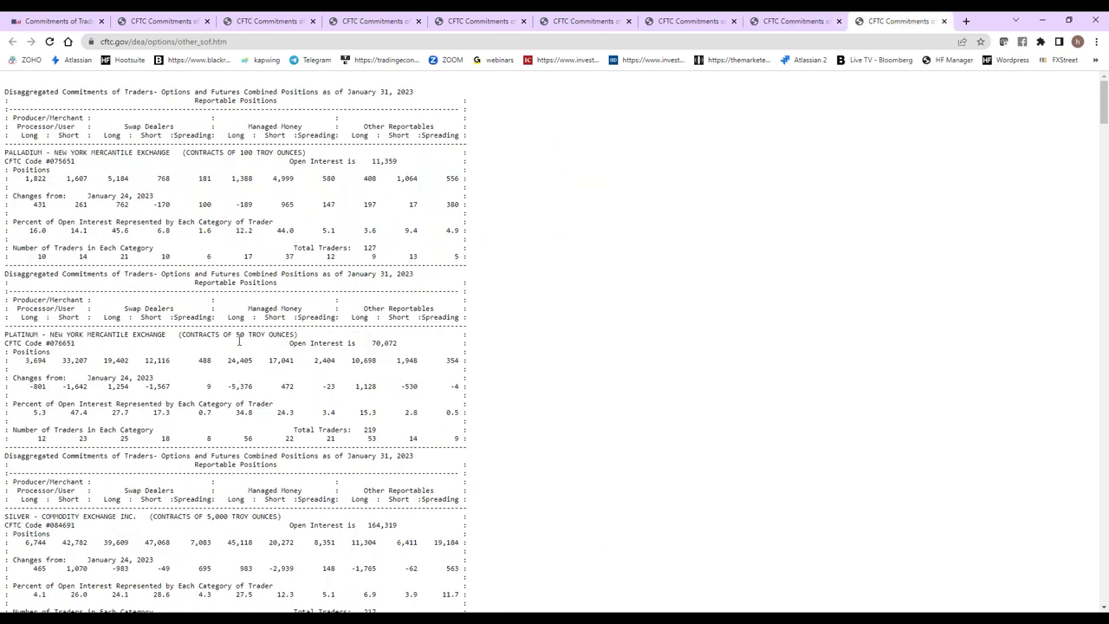
Return to the current legacy reports table on the Commitments of Traders page and close all the open report tabs.
left_click(57, 21)
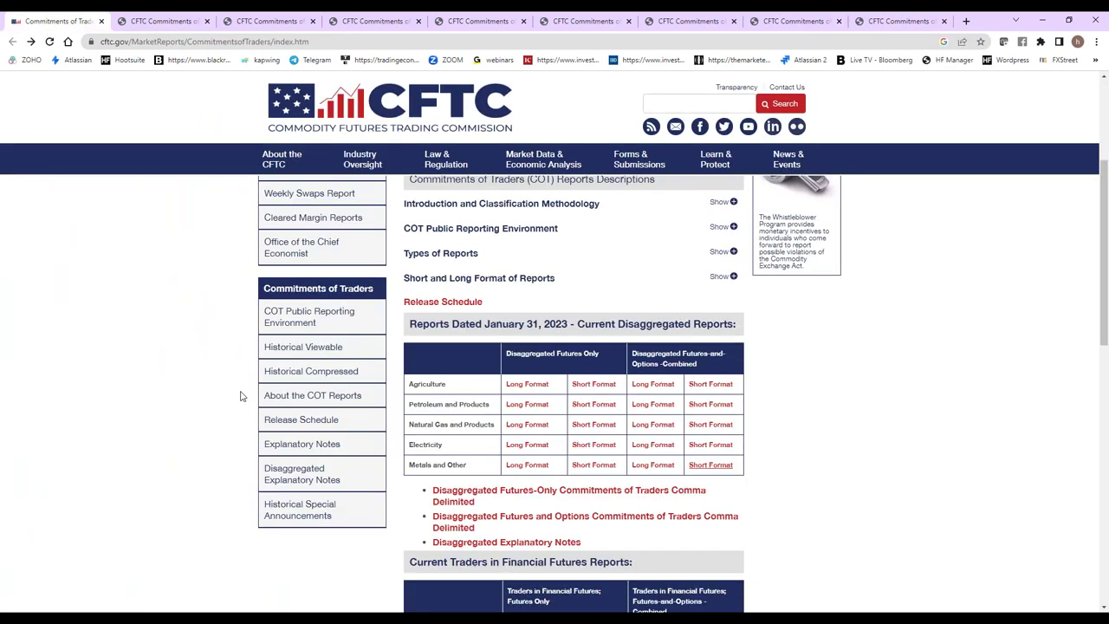
scroll(477, 525, "down", 5)
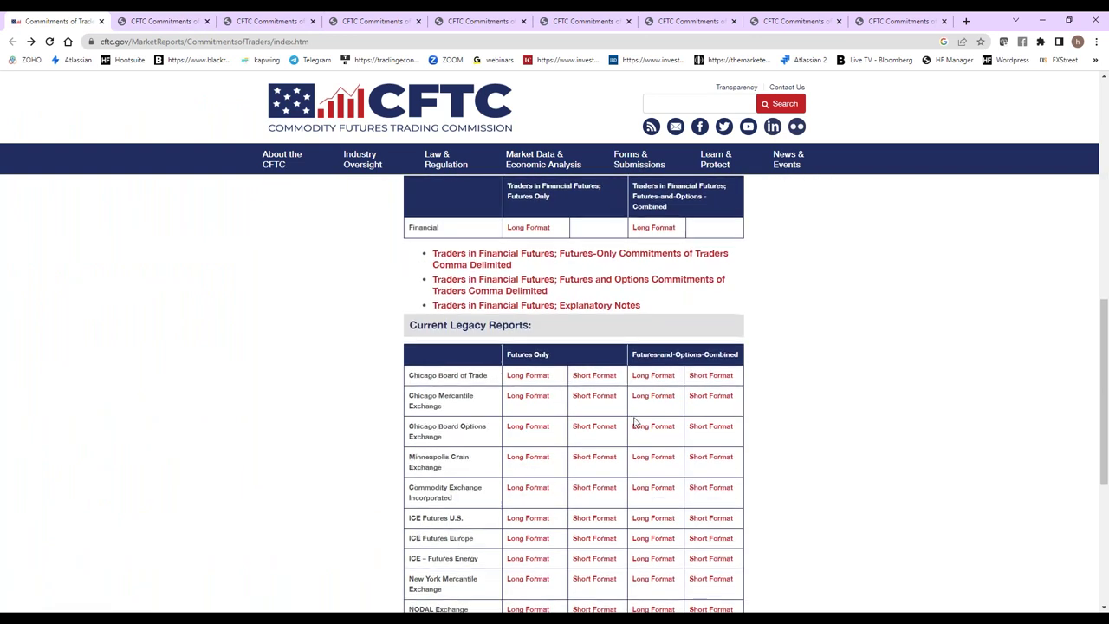
scroll(635, 422, "down", 1)
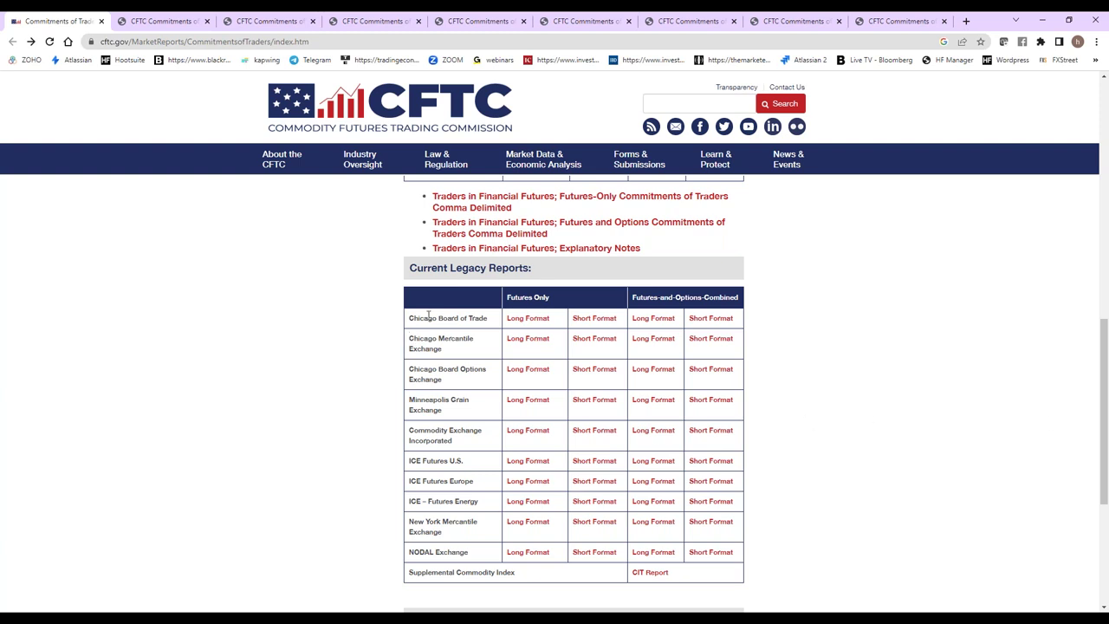
left_click(206, 21)
left_click(207, 21)
left_click(207, 21)
left_click(206, 20)
left_click(206, 20)
left_click(205, 22)
left_click(205, 22)
left_click(205, 23)
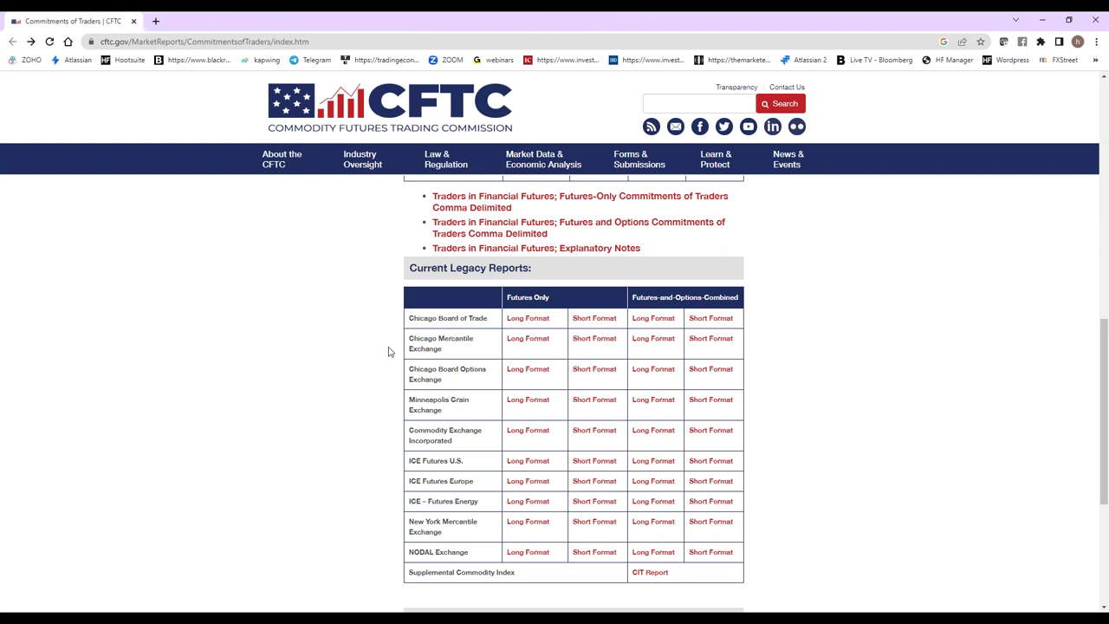
Open all four Chicago Mercantile Exchange legacy reports, futures-only and combined in long and short format, in new tabs.
middle_click(528, 340)
middle_click(594, 339)
middle_click(653, 339)
middle_click(710, 339)
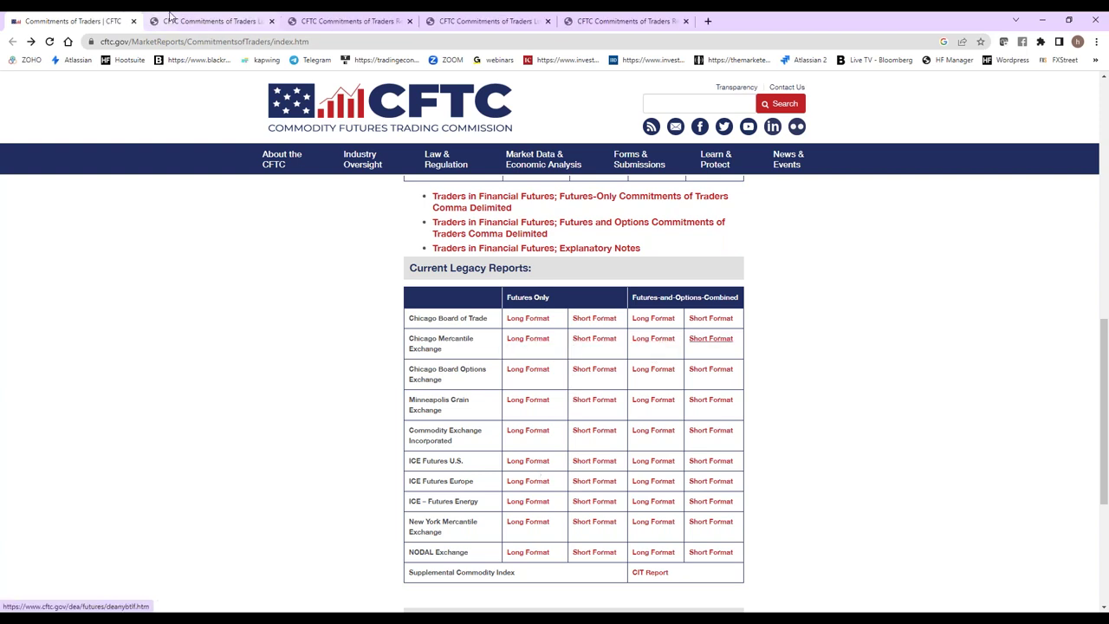
Look through the four Chicago Mercantile Exchange legacy reports, searching the futures-only short-format one for "p".
left_click(194, 19)
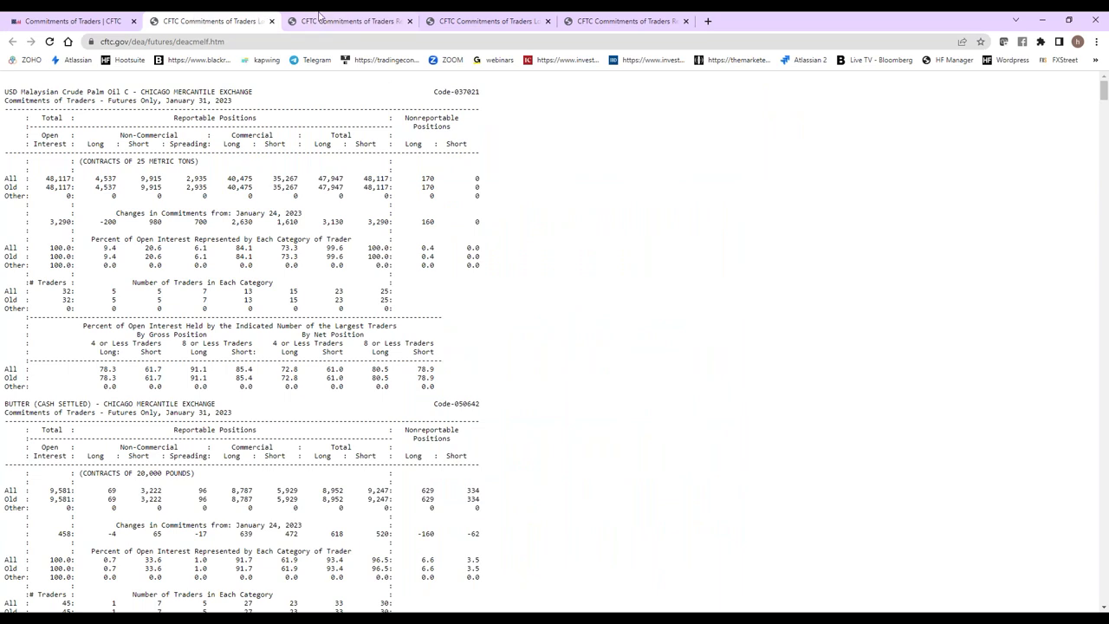
left_click(319, 18)
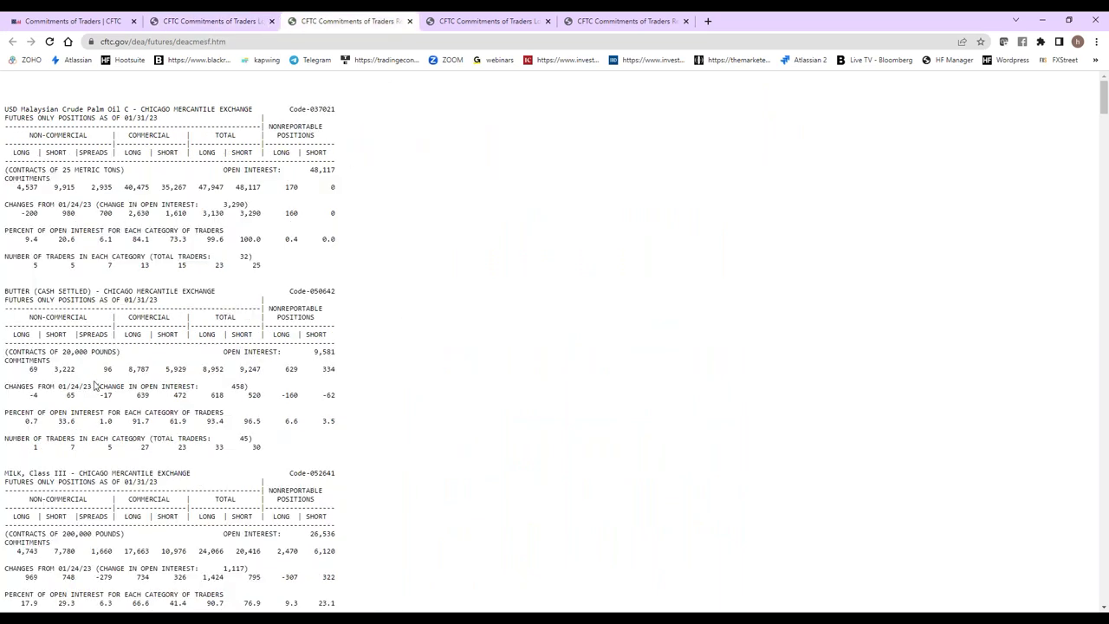
scroll(95, 385, "down", 5)
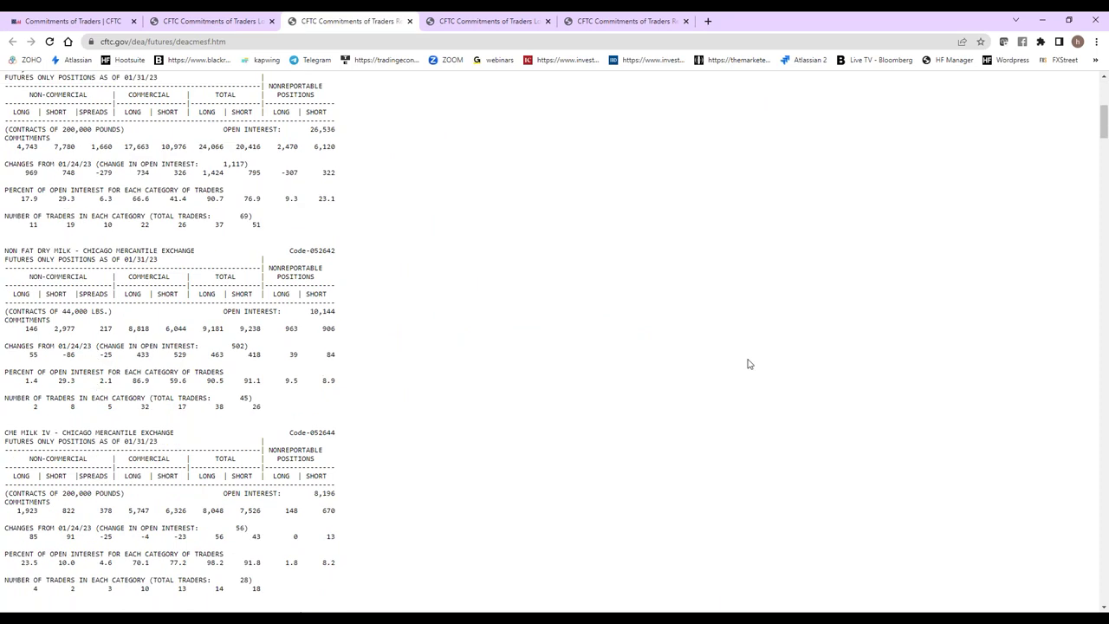
key("ctrl+f")
type("p")
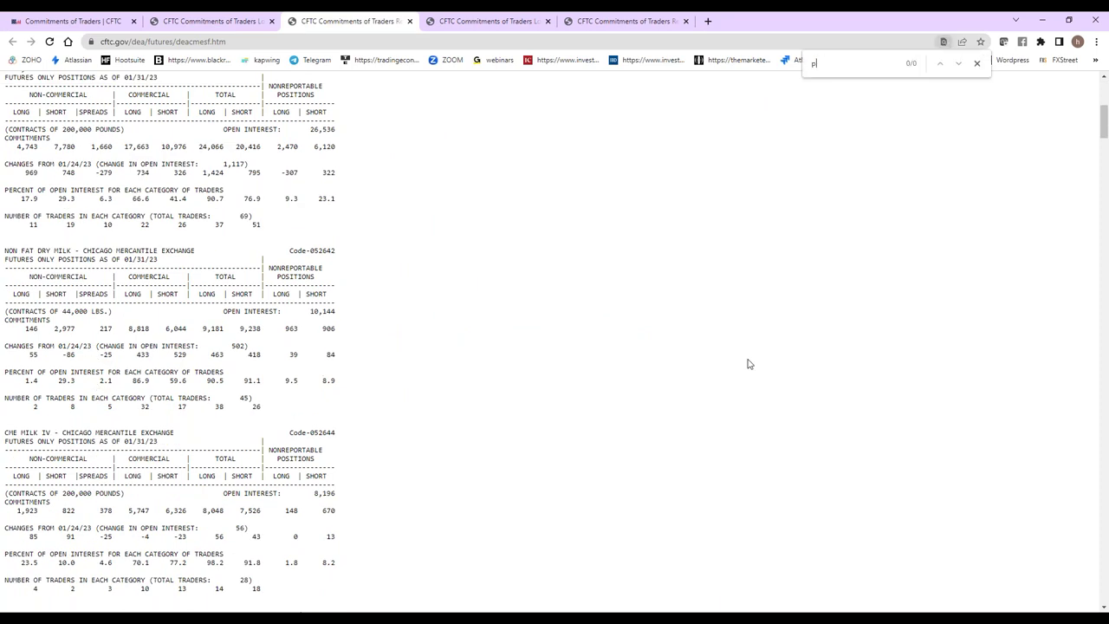
key("ctrl+Tab")
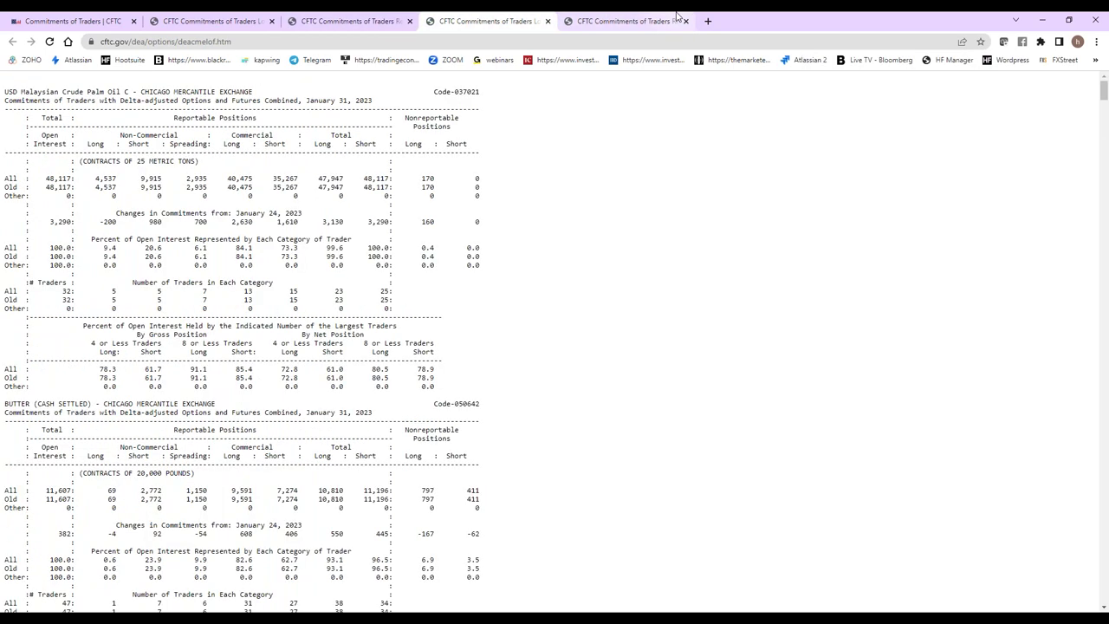
left_click(678, 15)
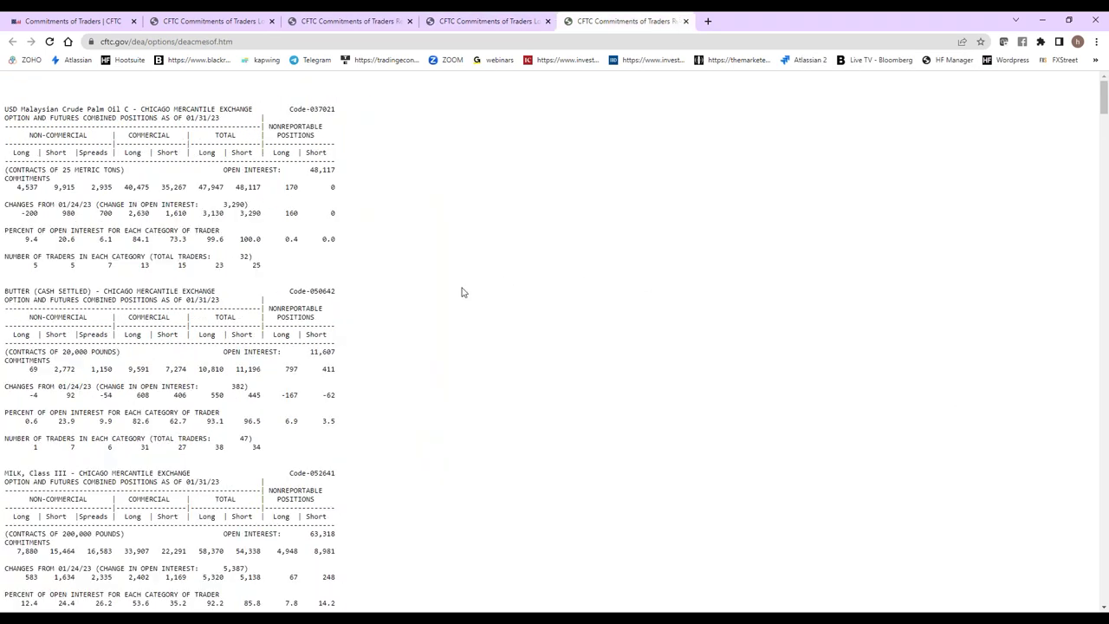
Look through the Chicago Mercantile Exchange futures-and-options-combined short-format report down to the currency contracts.
scroll(629, 431, "down", 8)
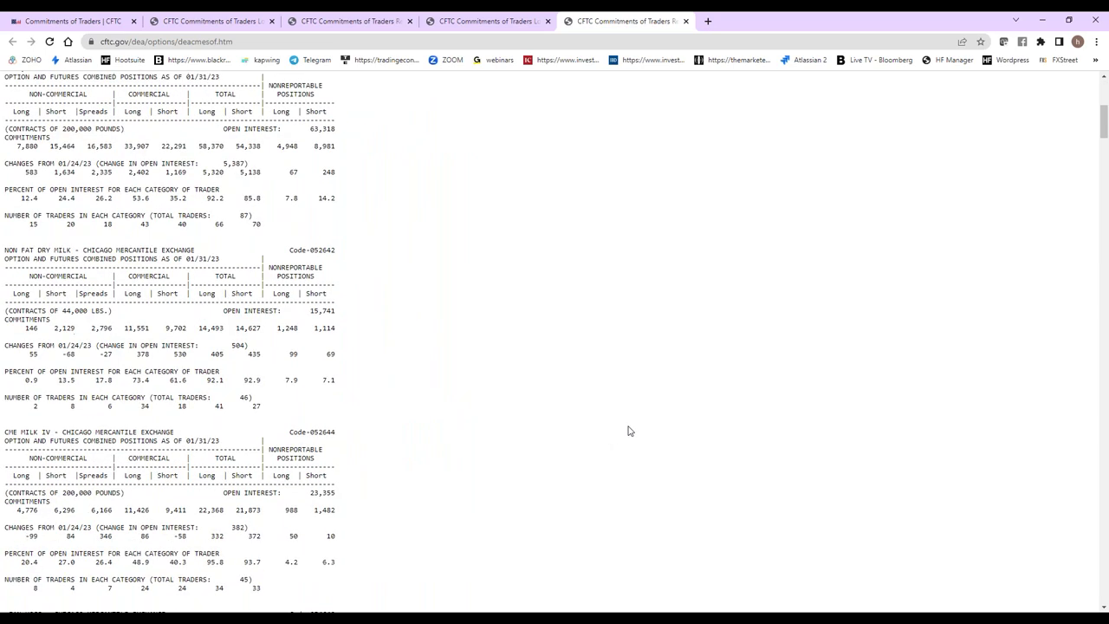
scroll(632, 434, "down", 15)
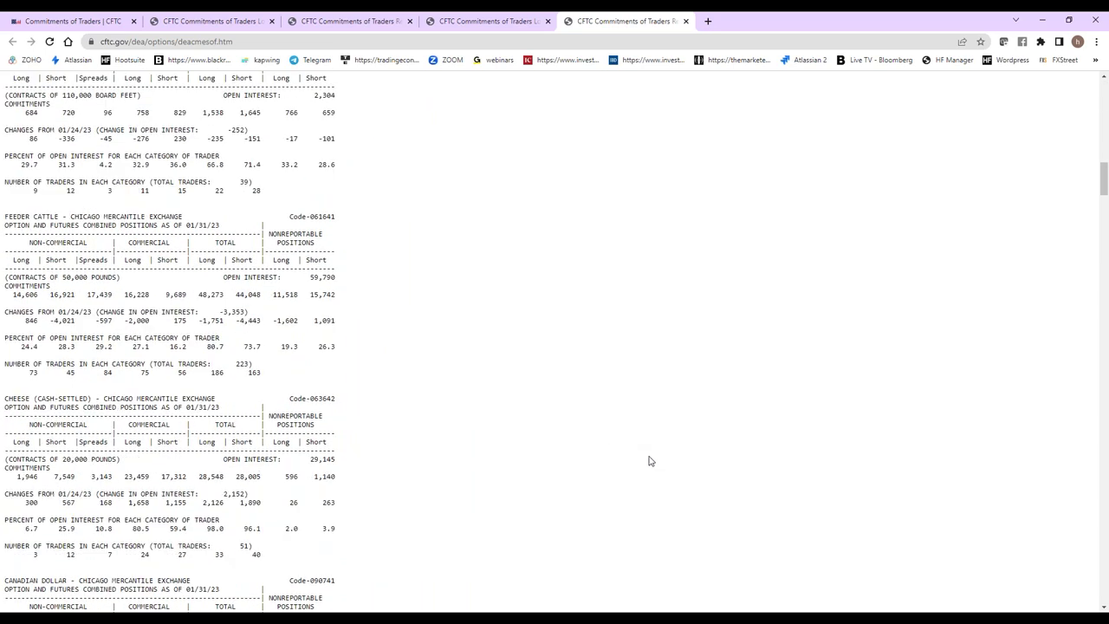
scroll(775, 461, "down", 1)
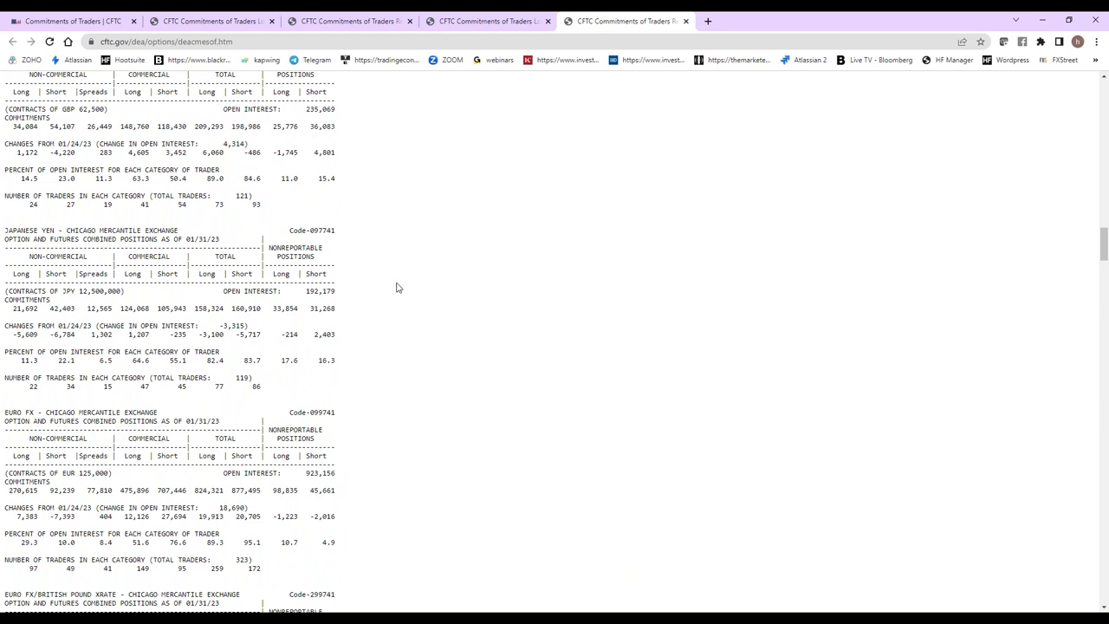
Open the Supplemental Commodity Index CIT Report from the legacy reports table in a new tab and look through it.
left_click(45, 13)
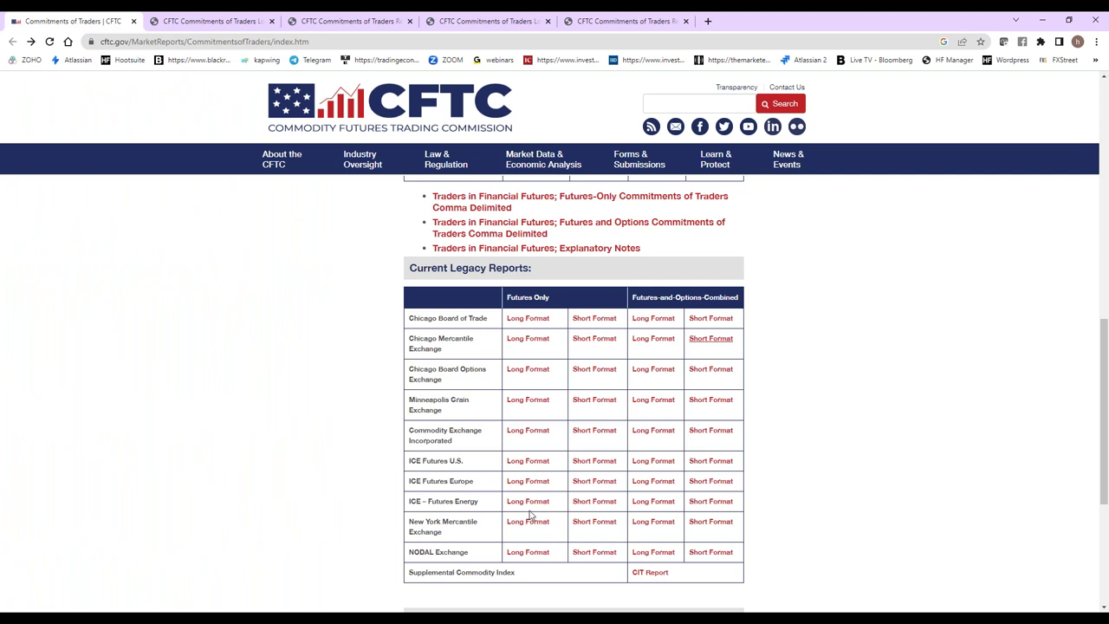
middle_click(650, 574)
left_click(811, 17)
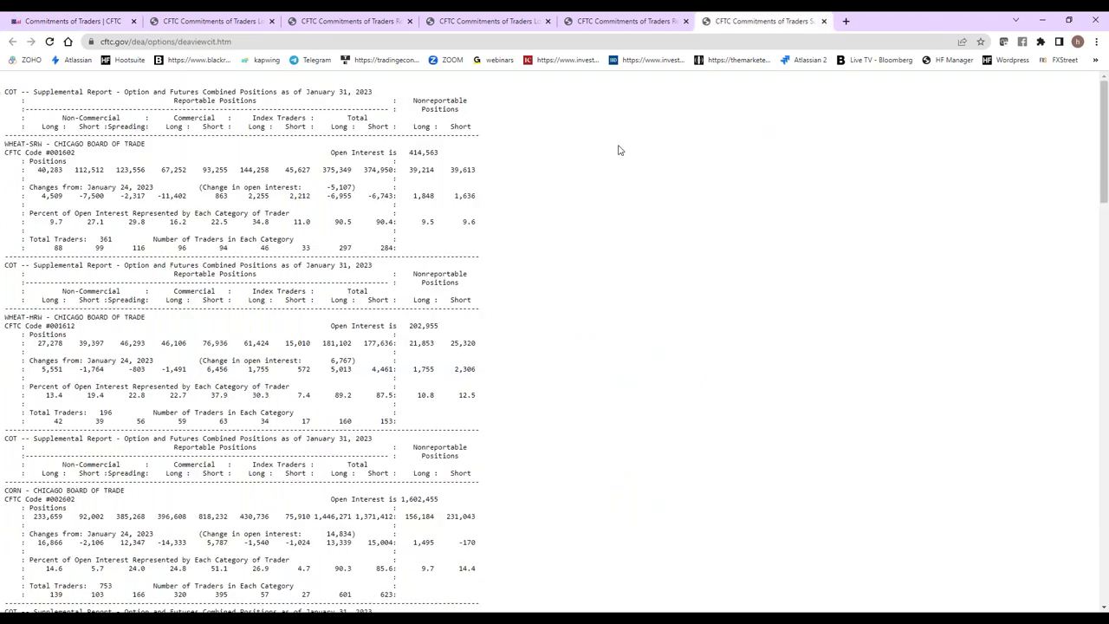
scroll(485, 590, "down", 5)
scroll(463, 589, "down", 8)
Return to the report descriptions on the Commitments of Traders page and open Short and Long Format of Reports in a new tab.
left_click(87, 20)
scroll(381, 390, "up", 10)
scroll(381, 533, "down", 5)
scroll(532, 339, "up", 3)
middle_click(467, 359)
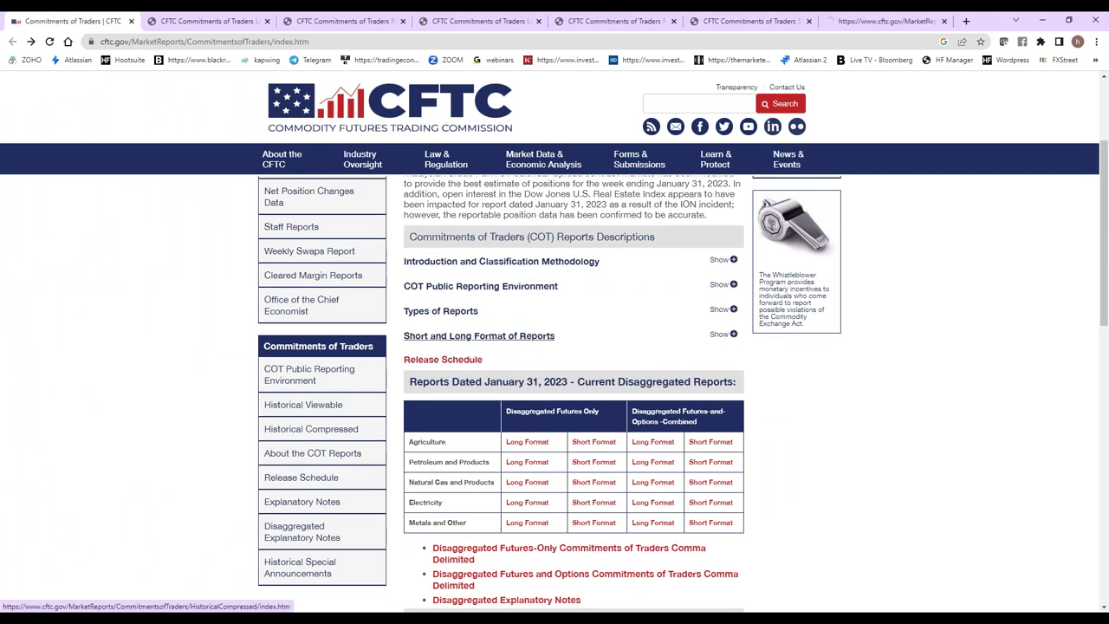
left_click(734, 335)
left_click(734, 334)
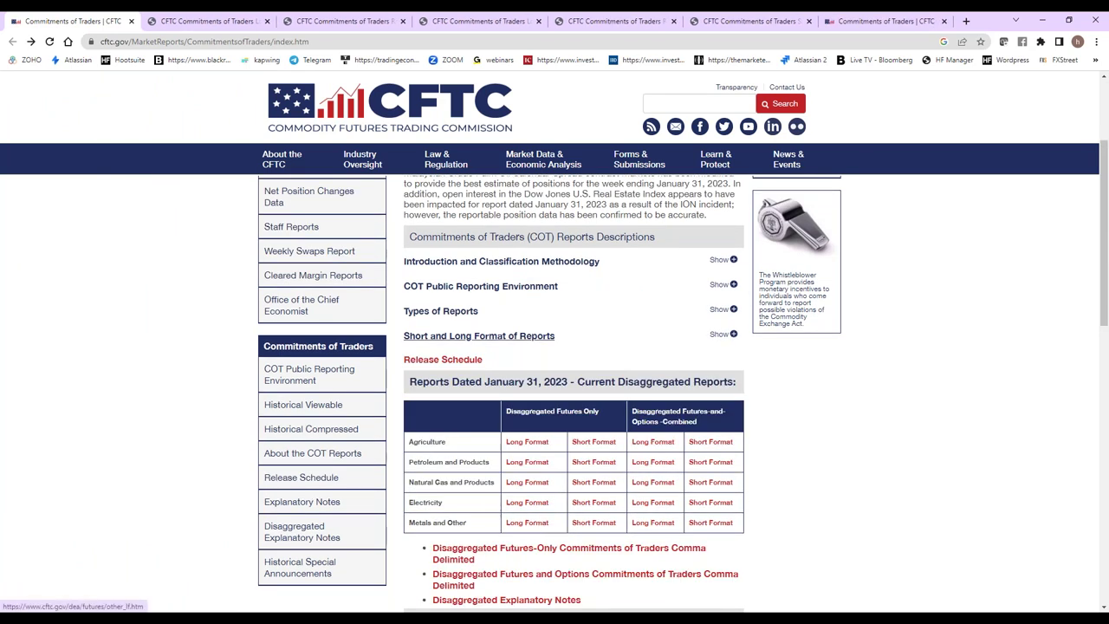
Open the four disaggregated Metals and Other reports in new tabs and compare them with the legacy Chicago Mercantile Exchange futures-only long-format report.
middle_click(527, 523)
middle_click(652, 523)
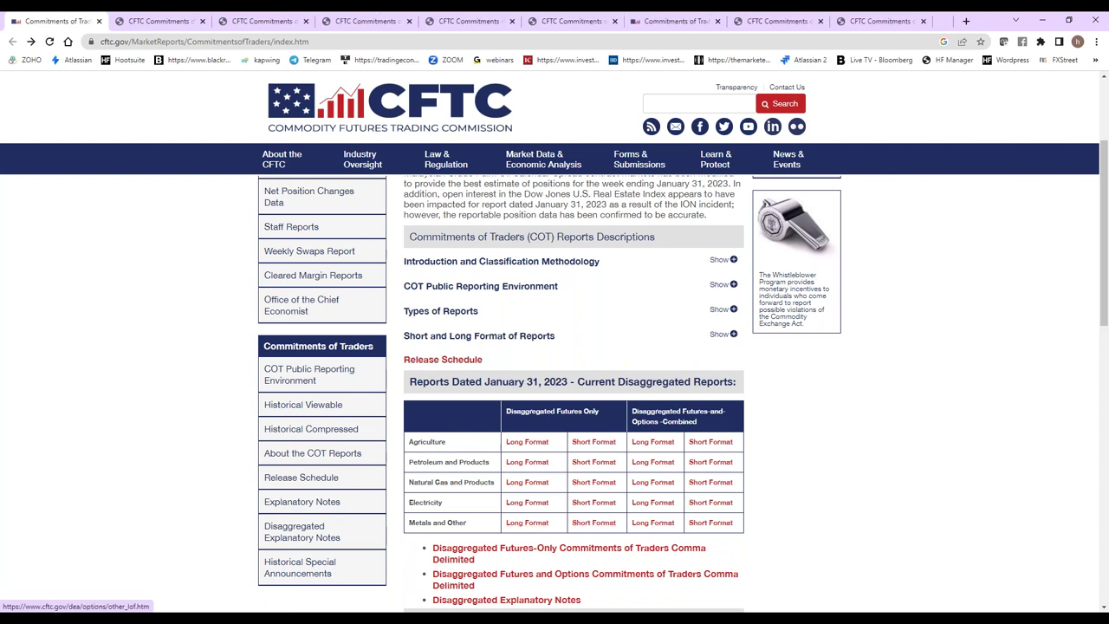
left_click(668, 16)
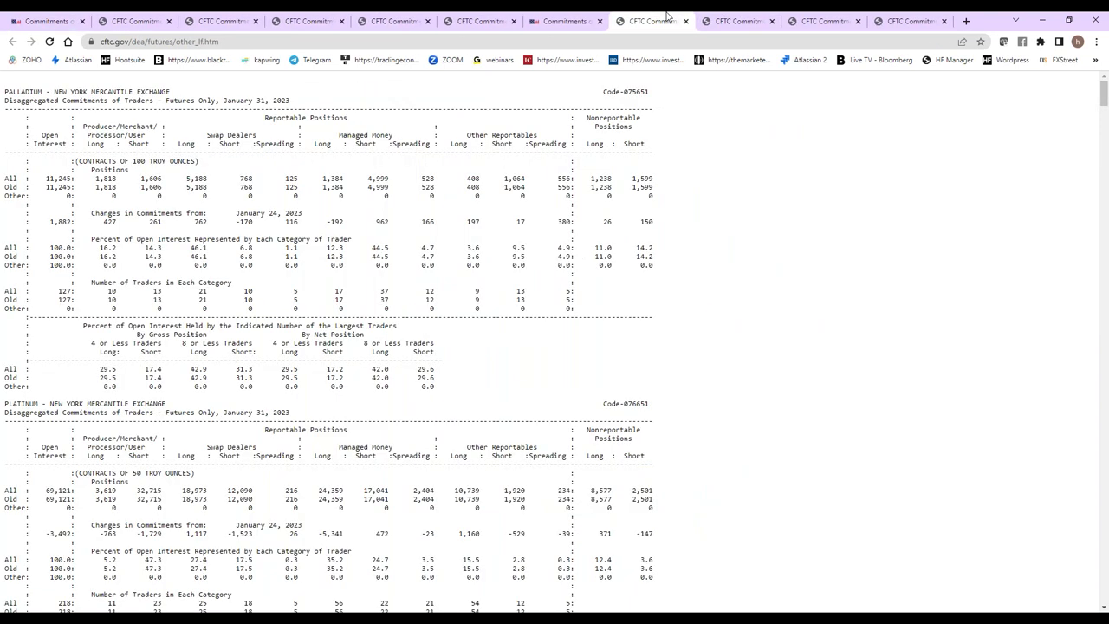
left_click(739, 16)
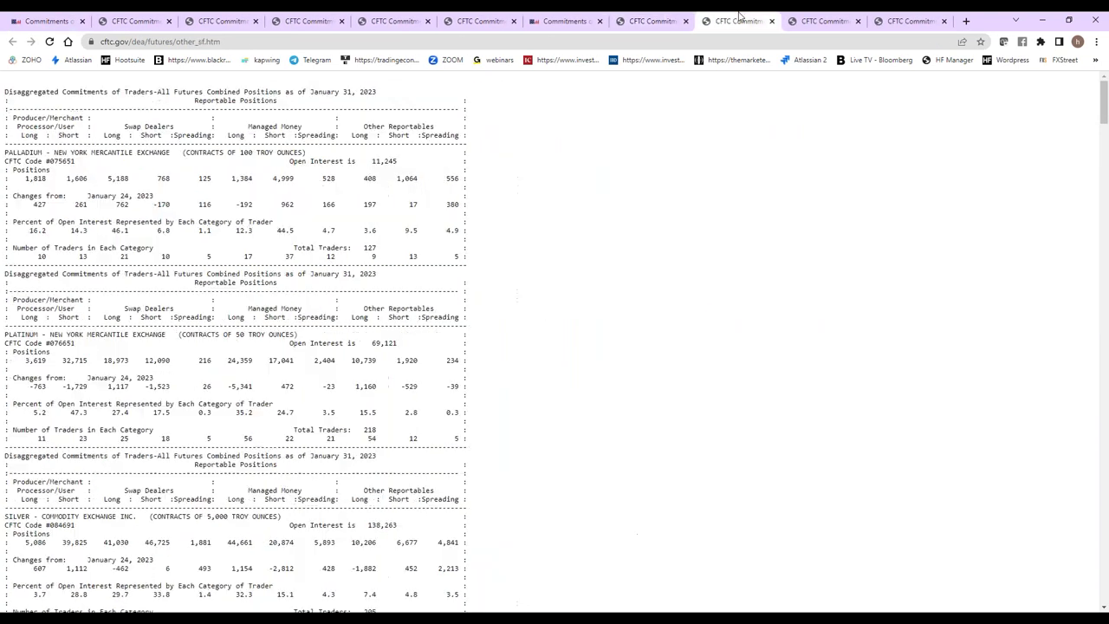
left_click(815, 15)
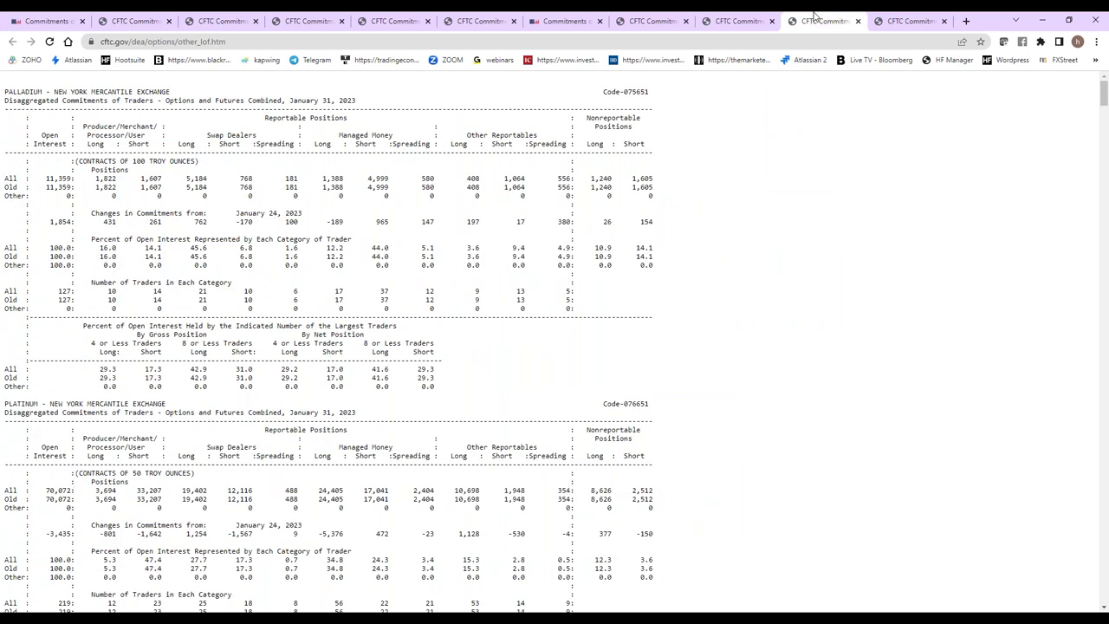
left_click(912, 15)
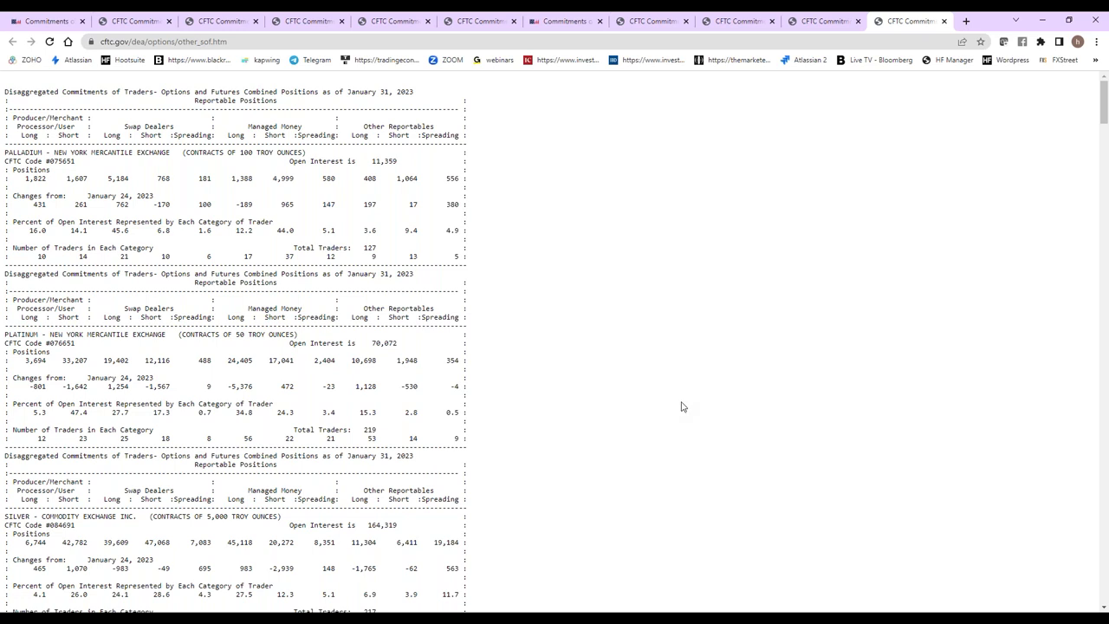
left_click(157, 17)
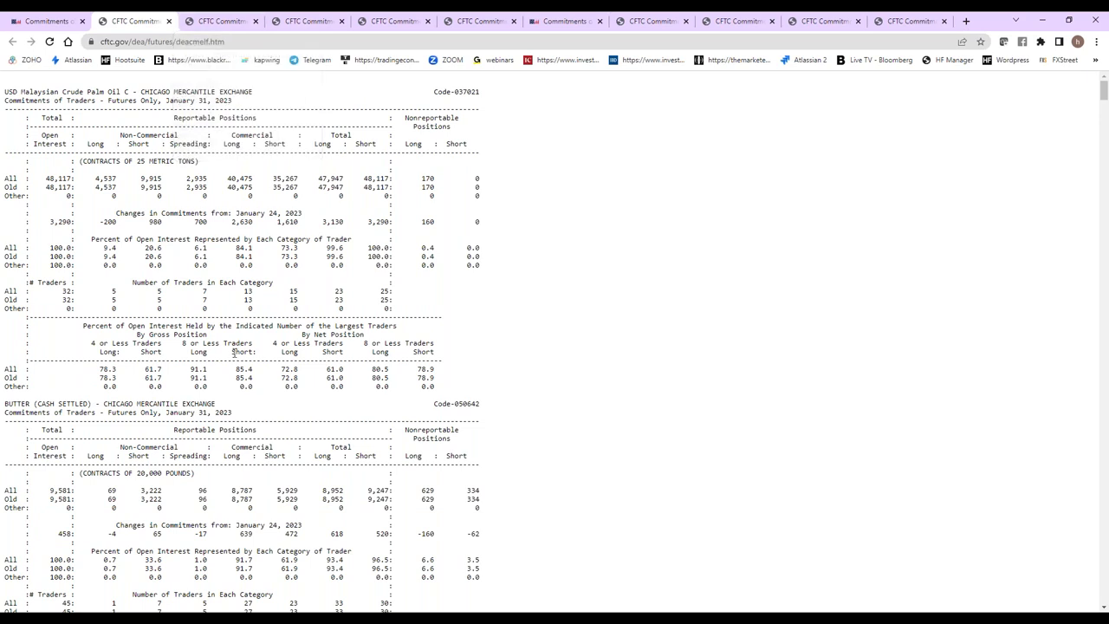
scroll(236, 355, "down", 1)
scroll(243, 371, "up", 1)
Close all the report tabs, leaving only the original Commitments of Traders page open.
left_click(170, 23)
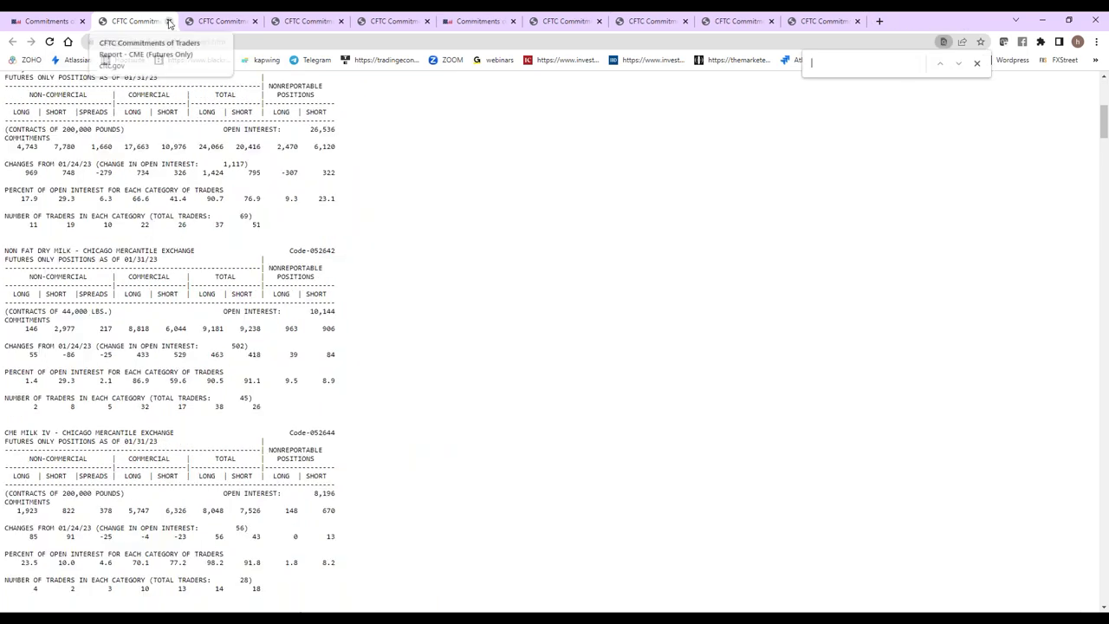
left_click(170, 23)
scroll(241, 422, "up", 1)
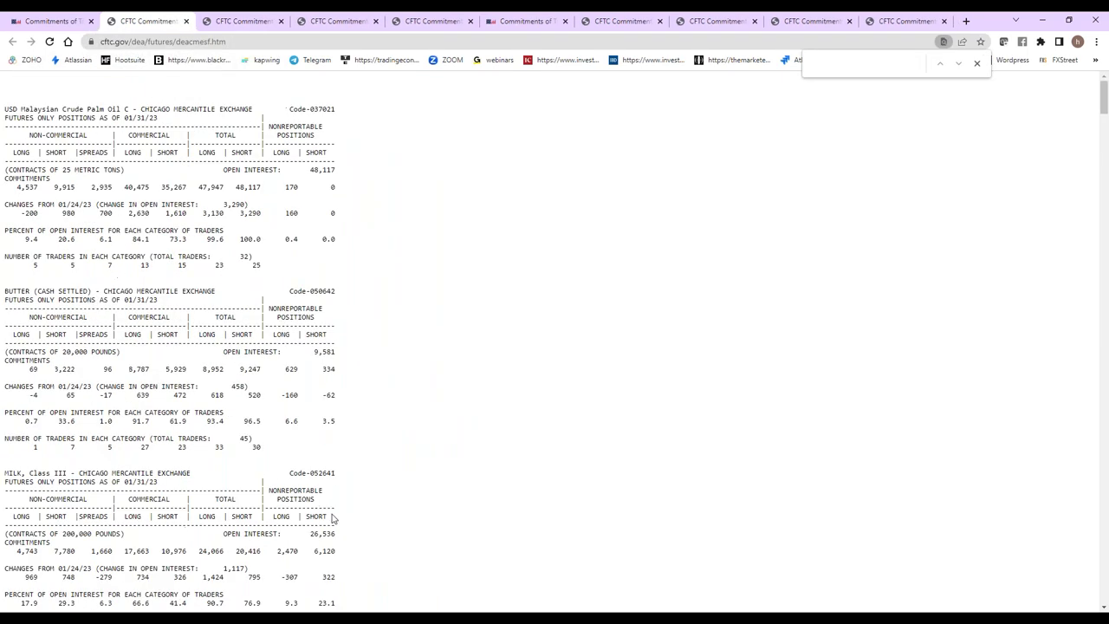
left_click(186, 21)
left_click(186, 21)
scroll(164, 484, "up", 1)
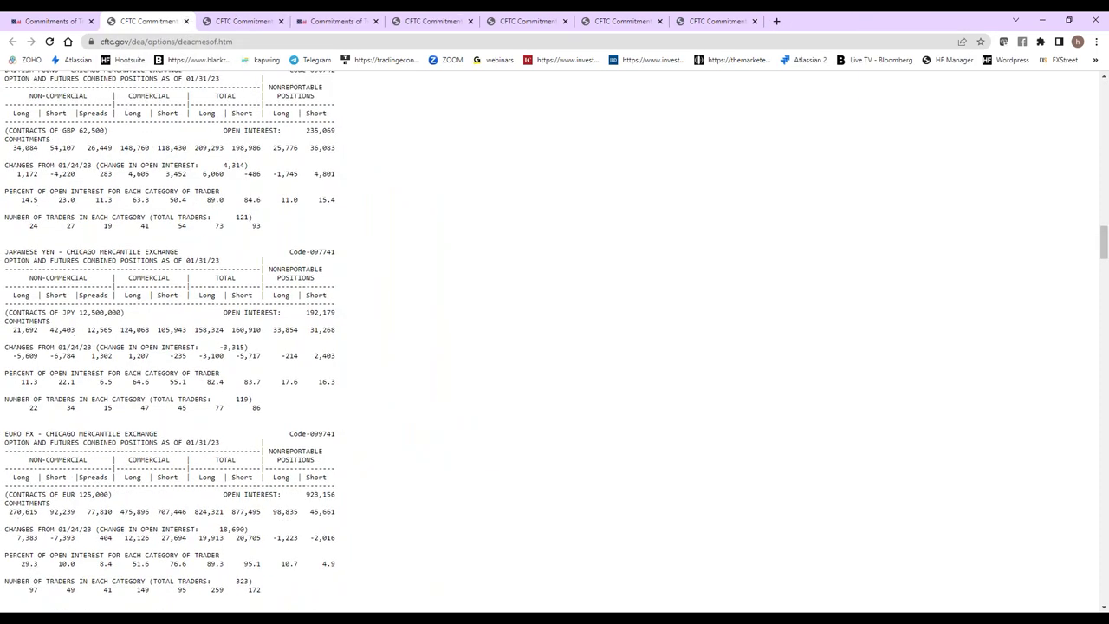
scroll(165, 484, "up", 15)
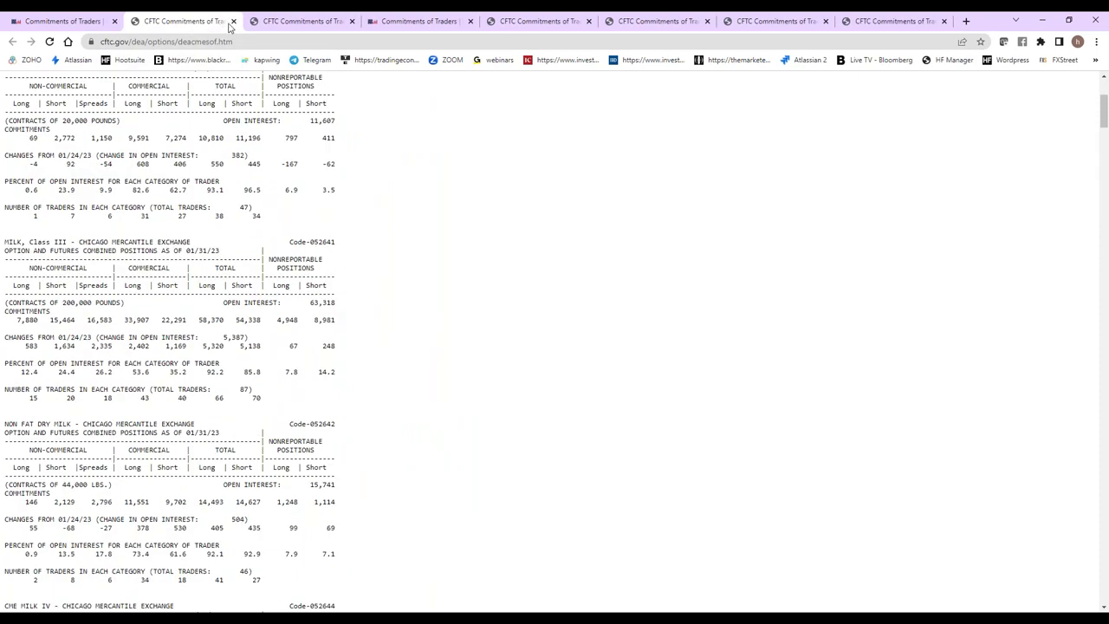
left_click(234, 20)
left_click(234, 21)
left_click(234, 21)
left_click(234, 21)
left_click(234, 20)
left_click(234, 21)
left_click(234, 21)
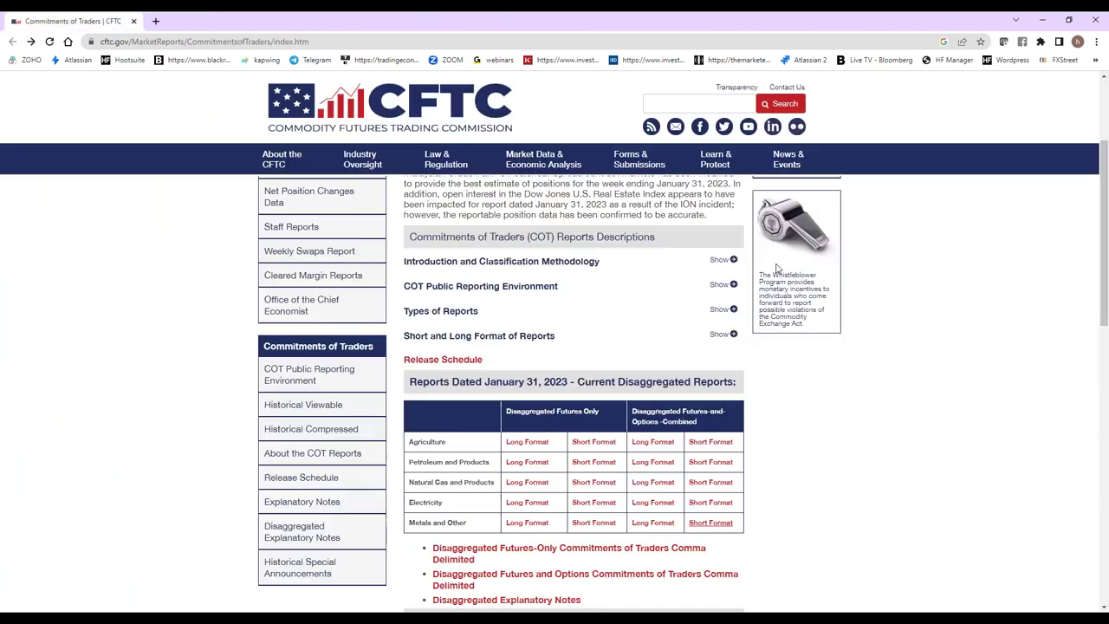
Open the futures-only long- and short-format reports for disaggregated Metals and Other and legacy Chicago Mercantile Exchange in new tabs.
left_click(543, 529, "ctrl")
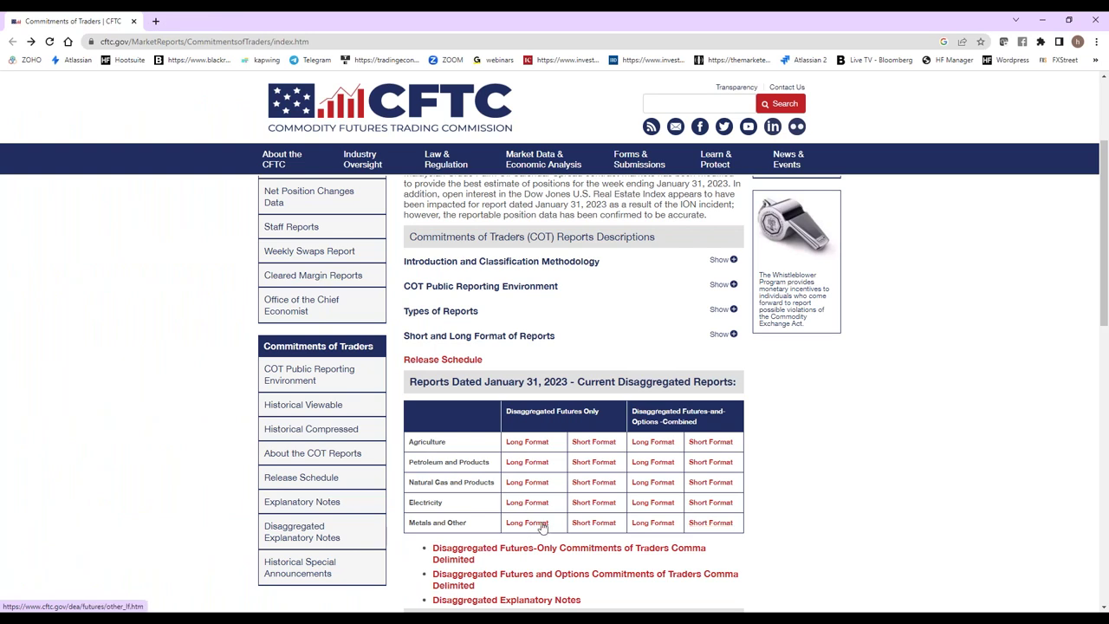
left_click(587, 528, "ctrl")
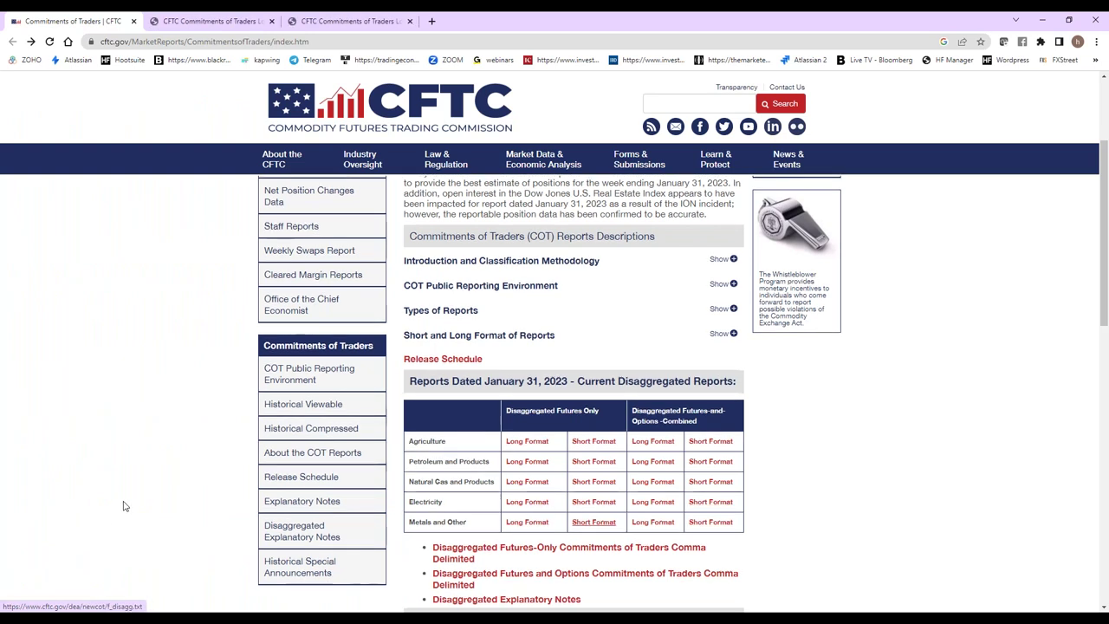
scroll(128, 486, "down", 6)
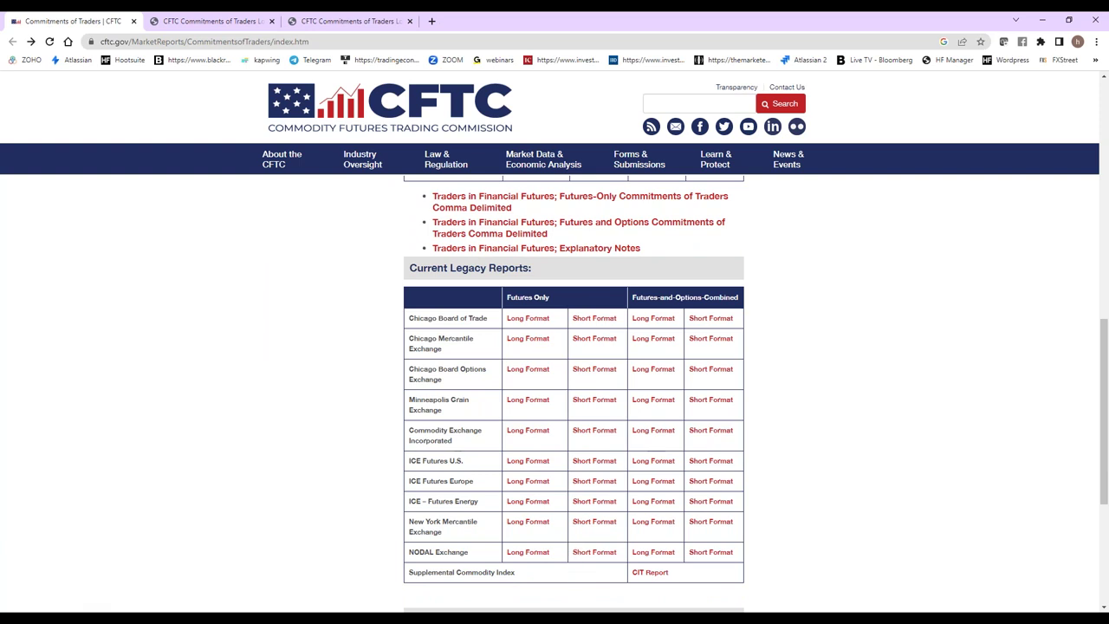
middle_click(542, 340)
middle_click(595, 341)
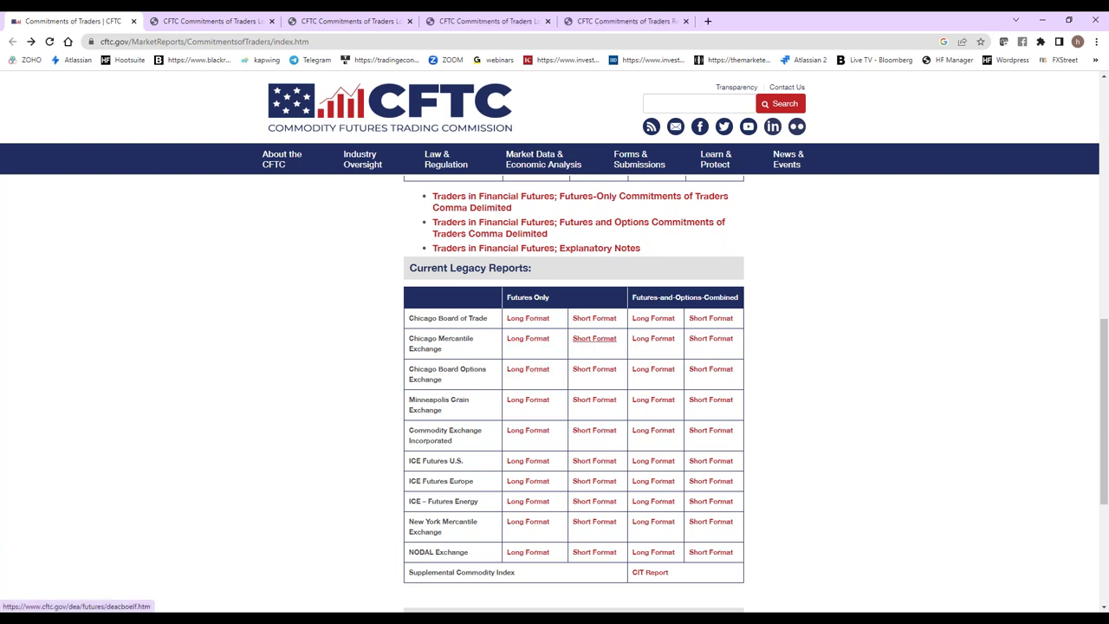
Open the legacy futures-only long- and short-format reports for Chicago Board Options Exchange, Commodity Exchange Incorporated, ICE Futures U.S. and ICE – Futures Energy in new tabs.
middle_click(528, 371)
middle_click(596, 371)
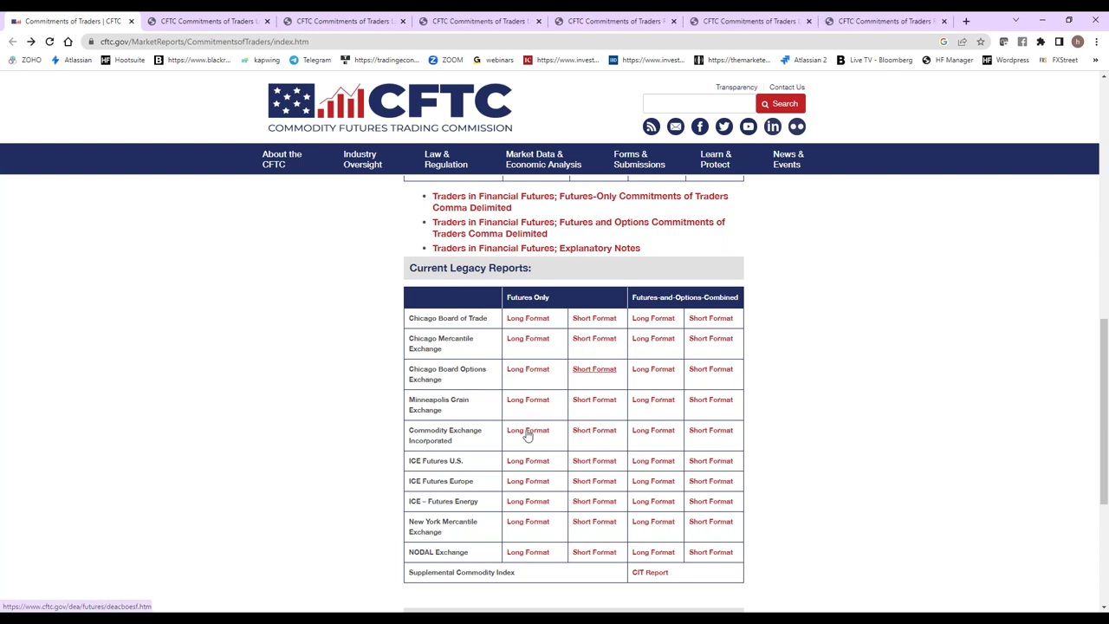
middle_click(528, 430)
middle_click(592, 430)
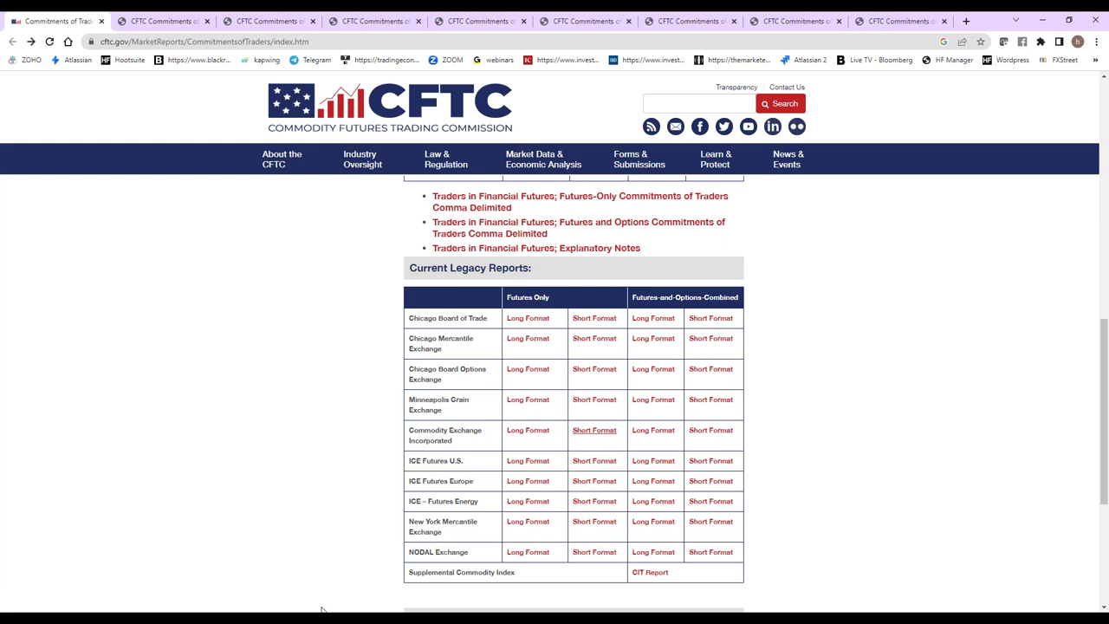
middle_click(534, 462)
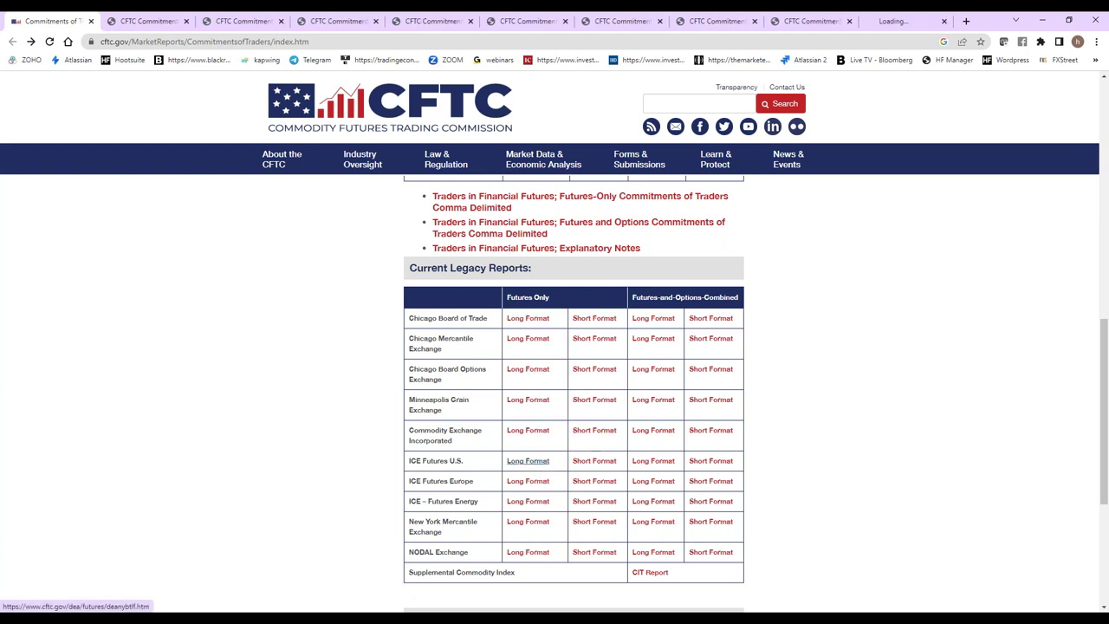
middle_click(594, 461)
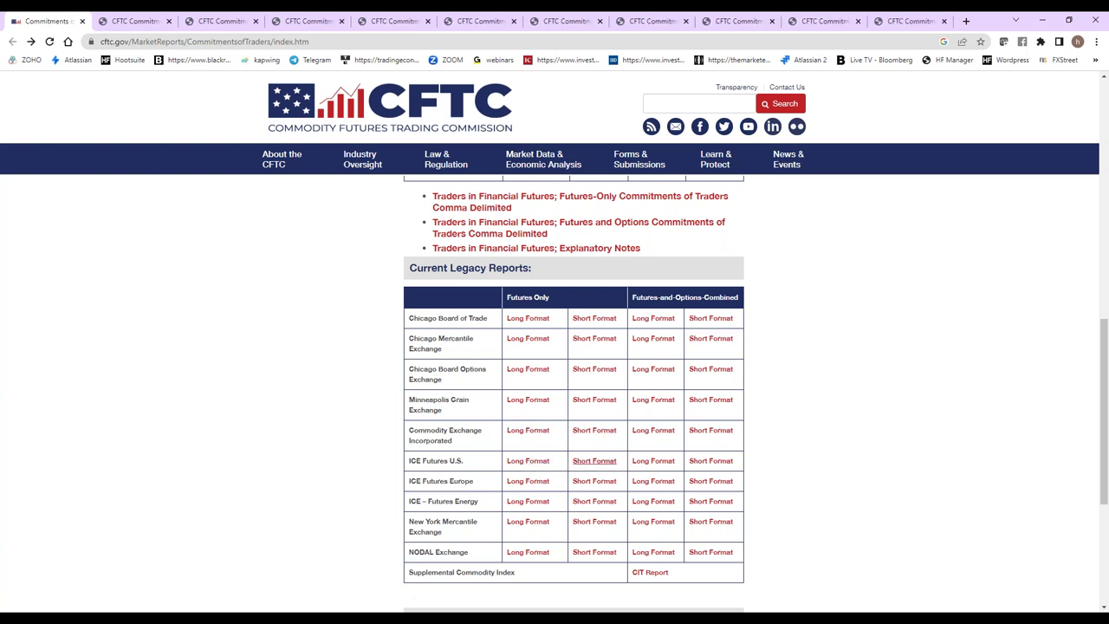
middle_click(528, 503)
middle_click(594, 501)
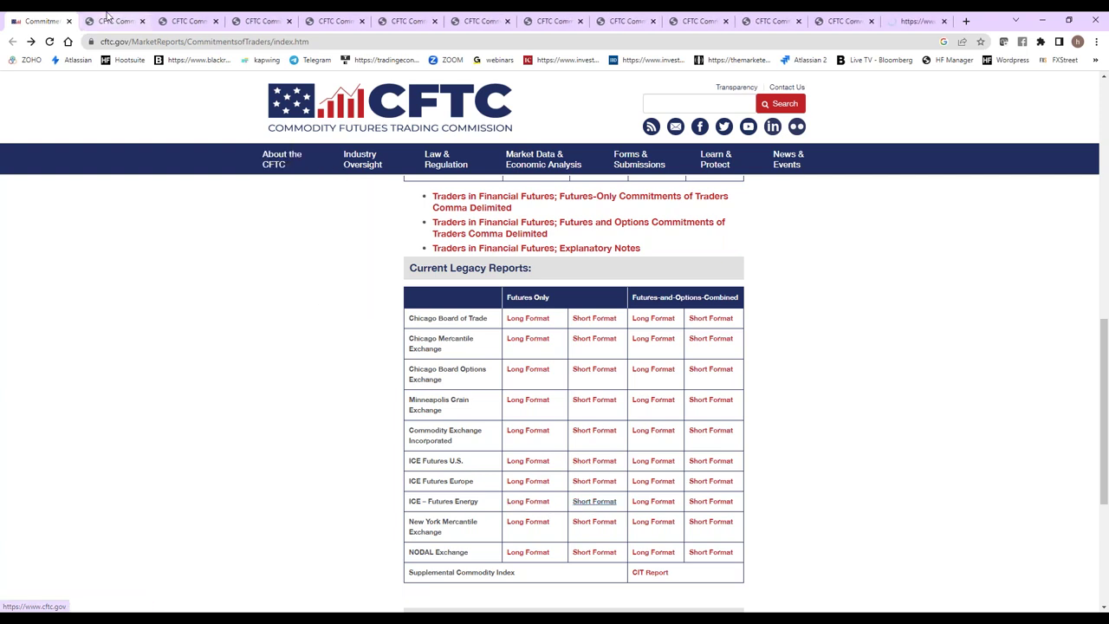
Search the Chicago Mercantile Exchange futures-only short-format report for "pall" and close that report.
left_click(354, 17)
left_click(418, 15)
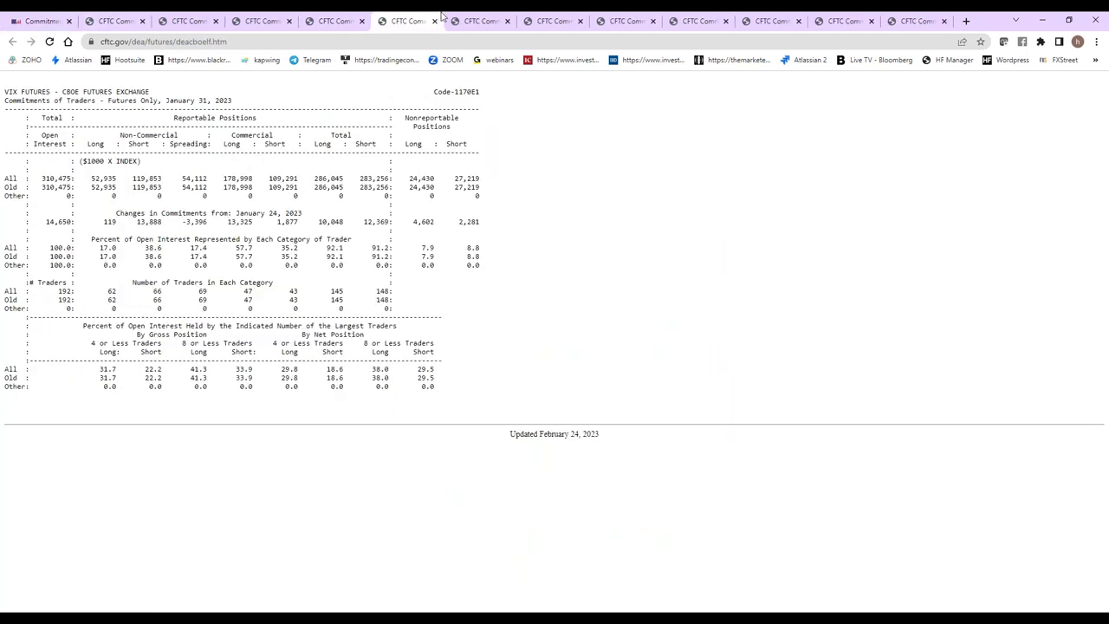
left_click(360, 17)
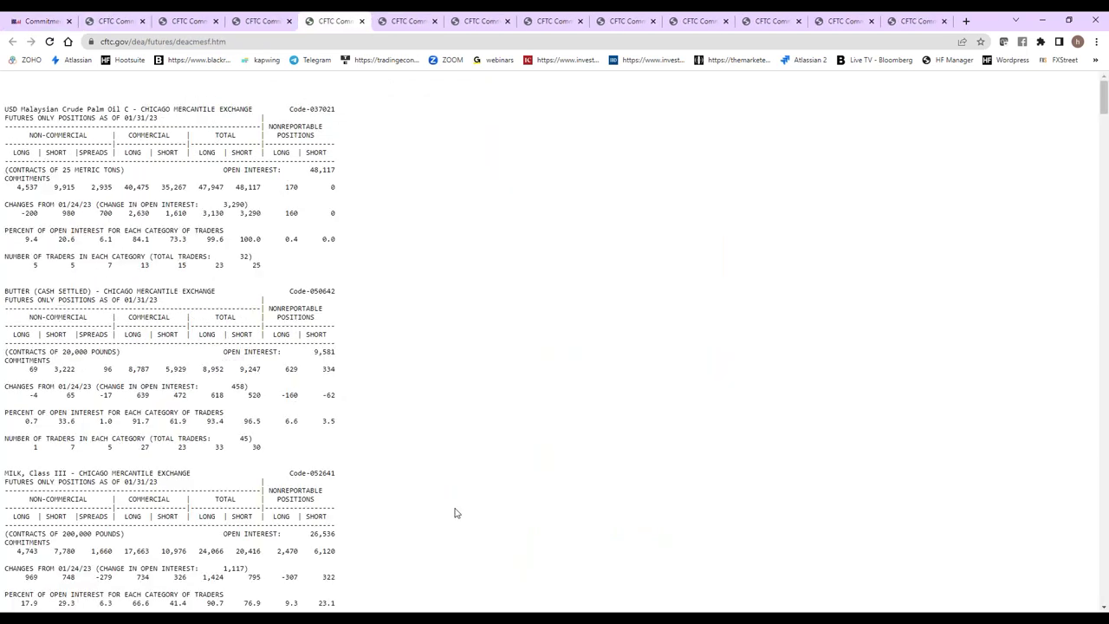
key("ctrl+f")
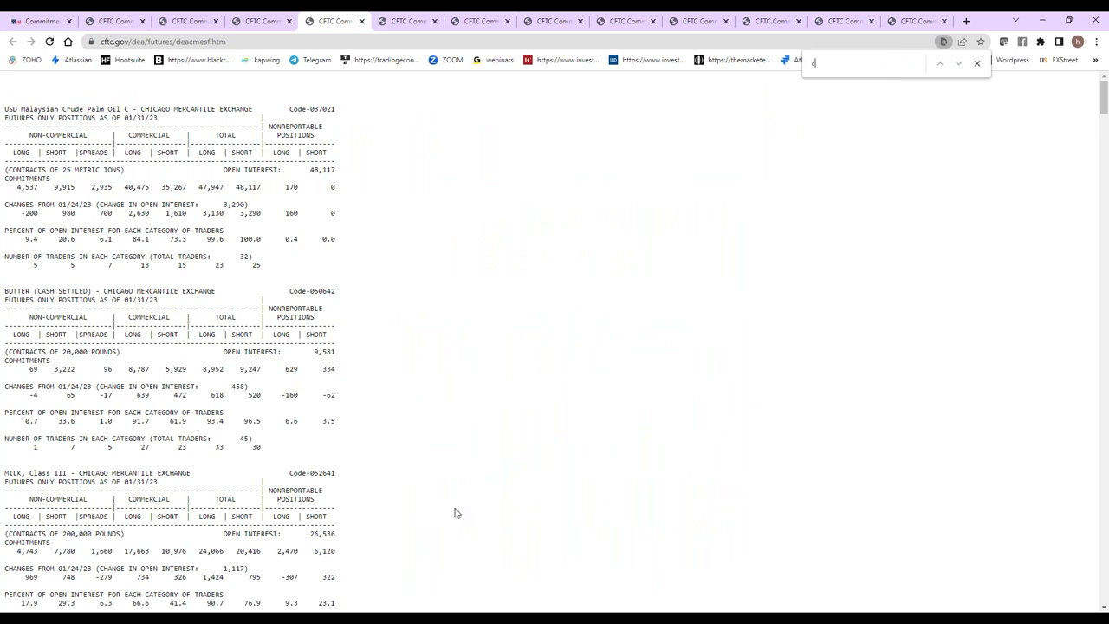
key("BackSpace")
key("BackSpace")
type("pal")
left_click(361, 21)
Search the VIX futures-only long-format report for "pall" and close both the long- and short-format VIX reports.
key("ctrl+f")
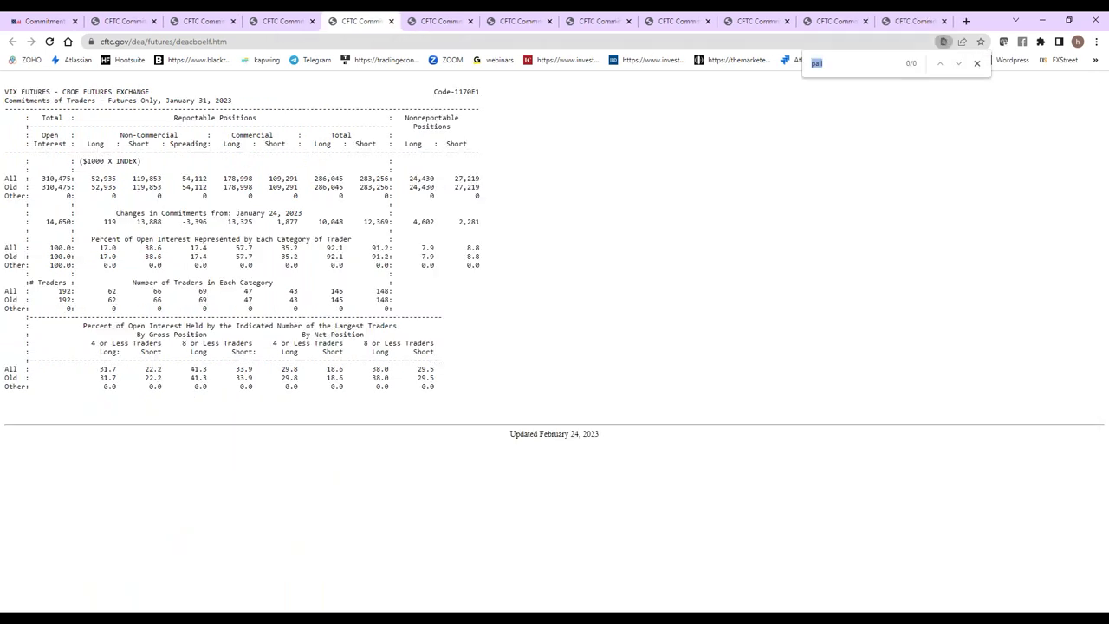
left_click(390, 21)
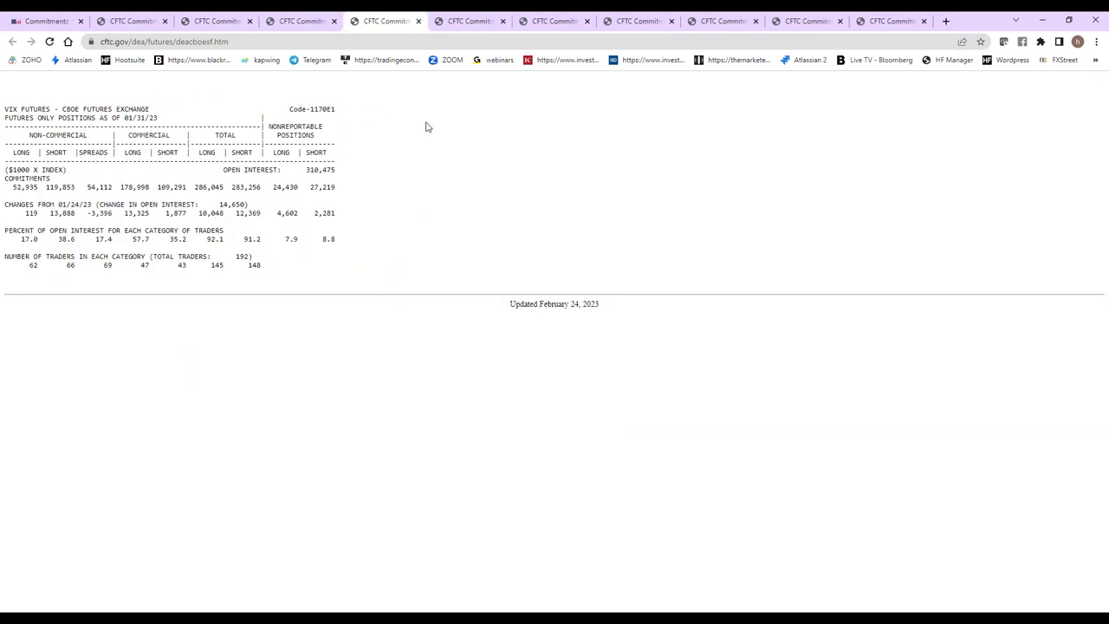
left_click(428, 21)
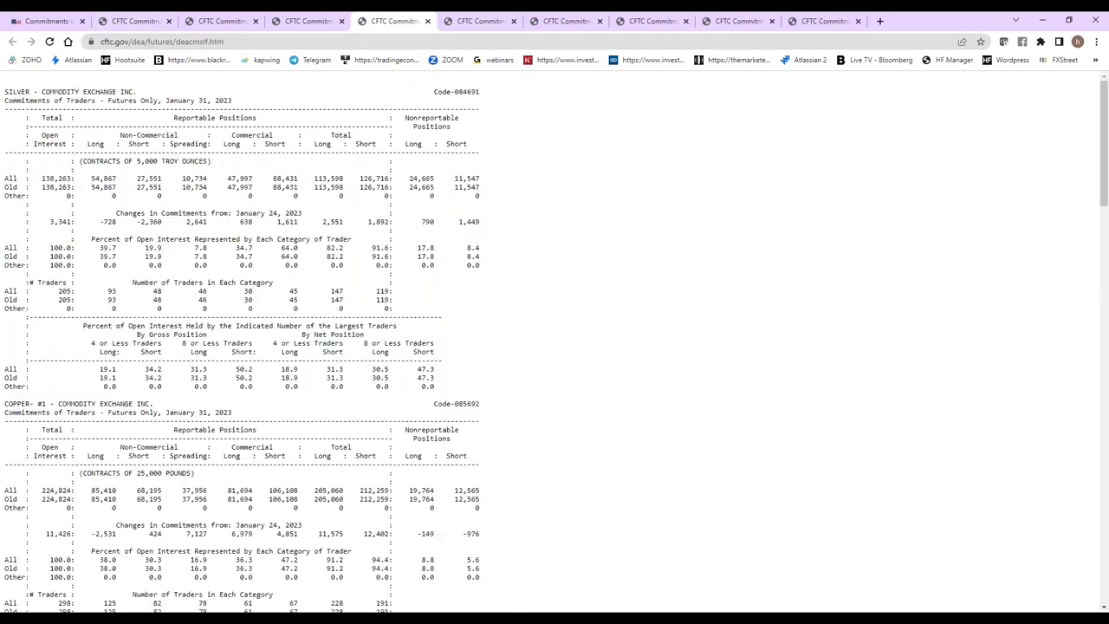
Look through the Commodity Exchange long-format futures-only report and move its tab directly after the Commitments of Traders index page.
scroll(629, 330, "down", 9)
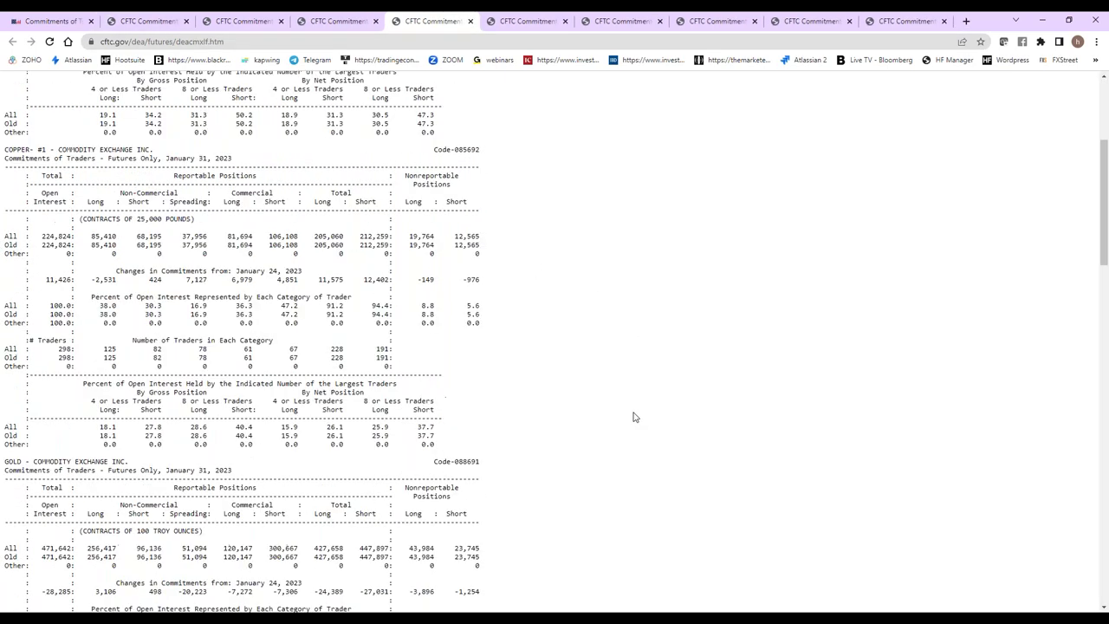
scroll(634, 490, "down", 8)
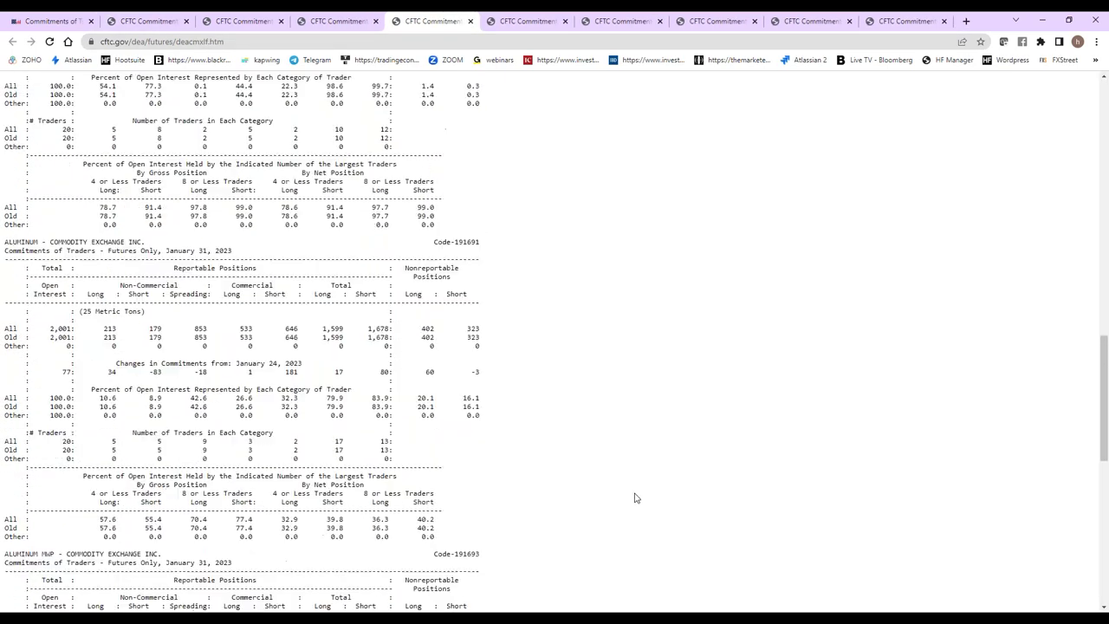
scroll(635, 499, "down", 3)
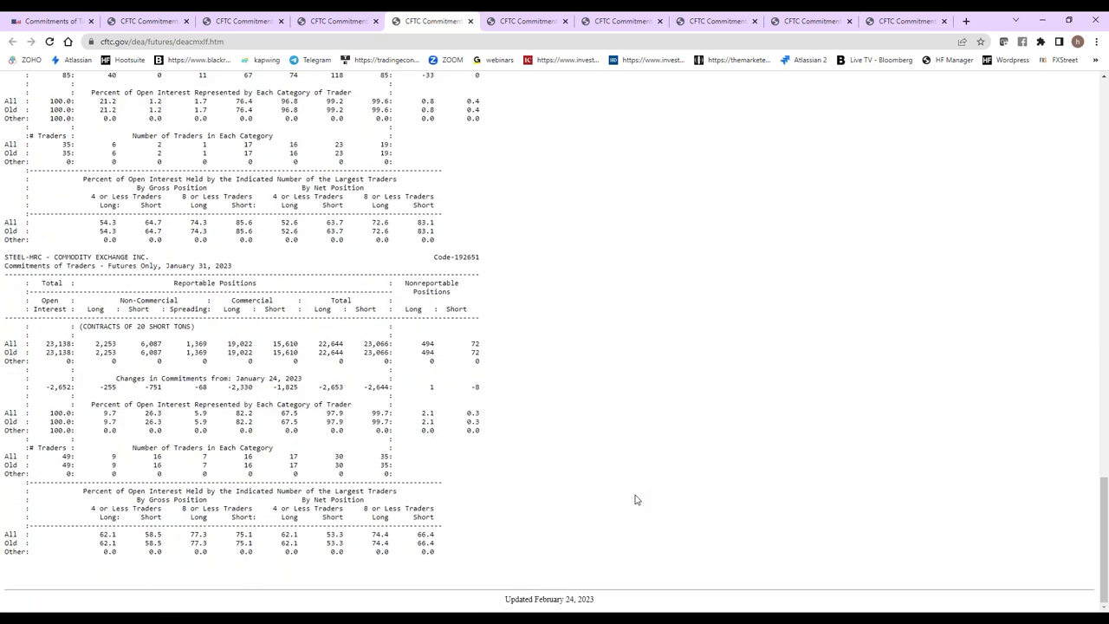
scroll(636, 499, "up", 20)
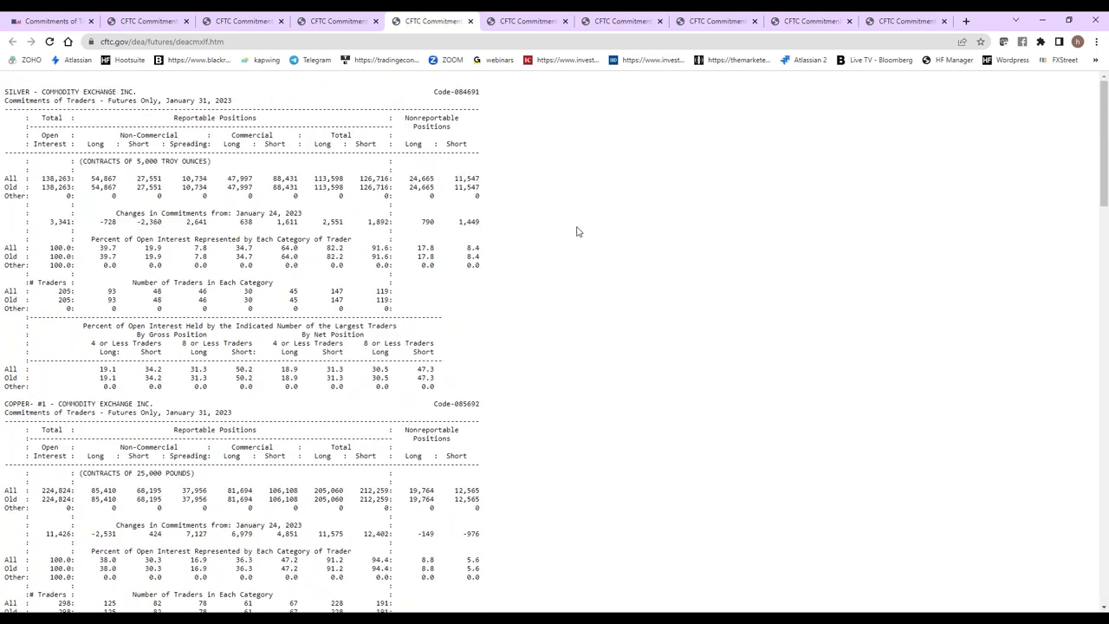
scroll(120, 483, "down", 5)
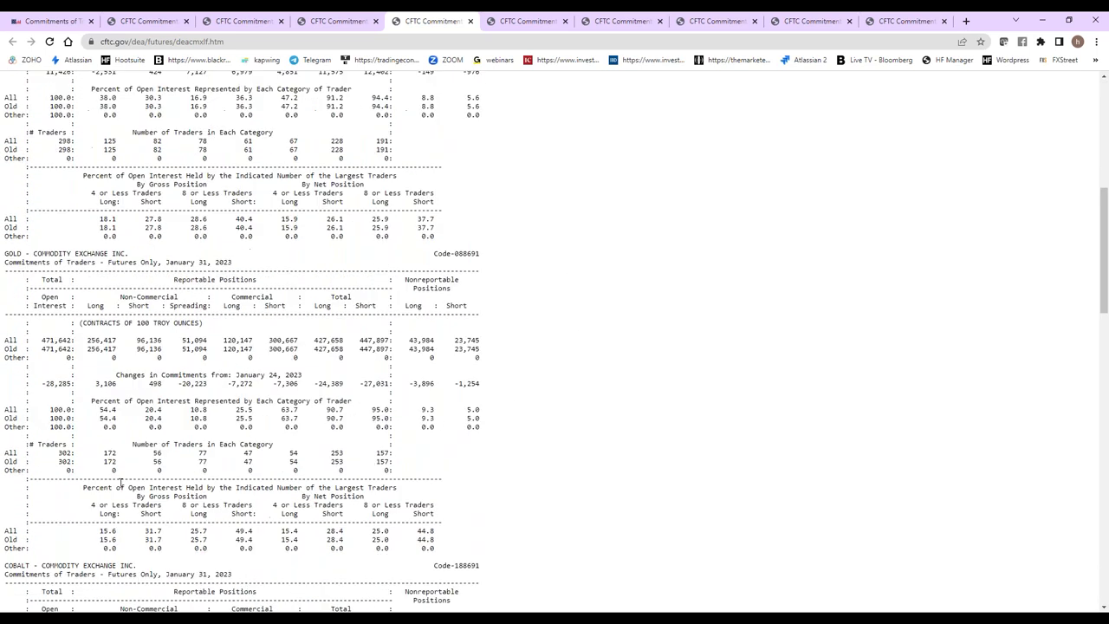
left_click_drag(424, 21, 169, 18)
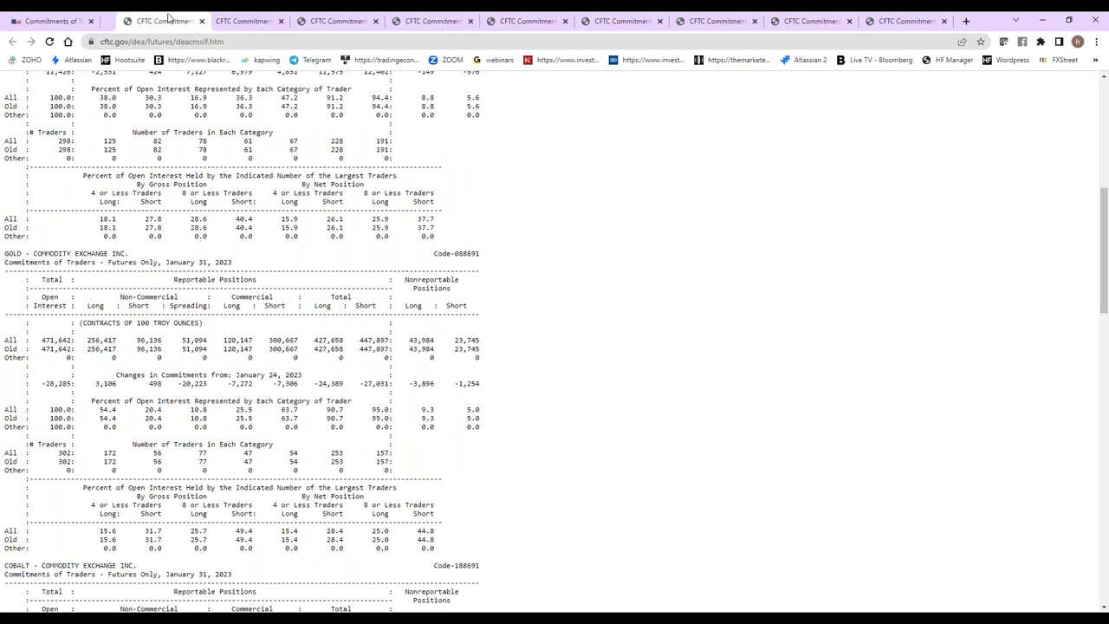
Close the Chicago Mercantile Exchange long-format report and place the Commodity Exchange short-format report's tab beside its long-format counterpart.
left_click(431, 21)
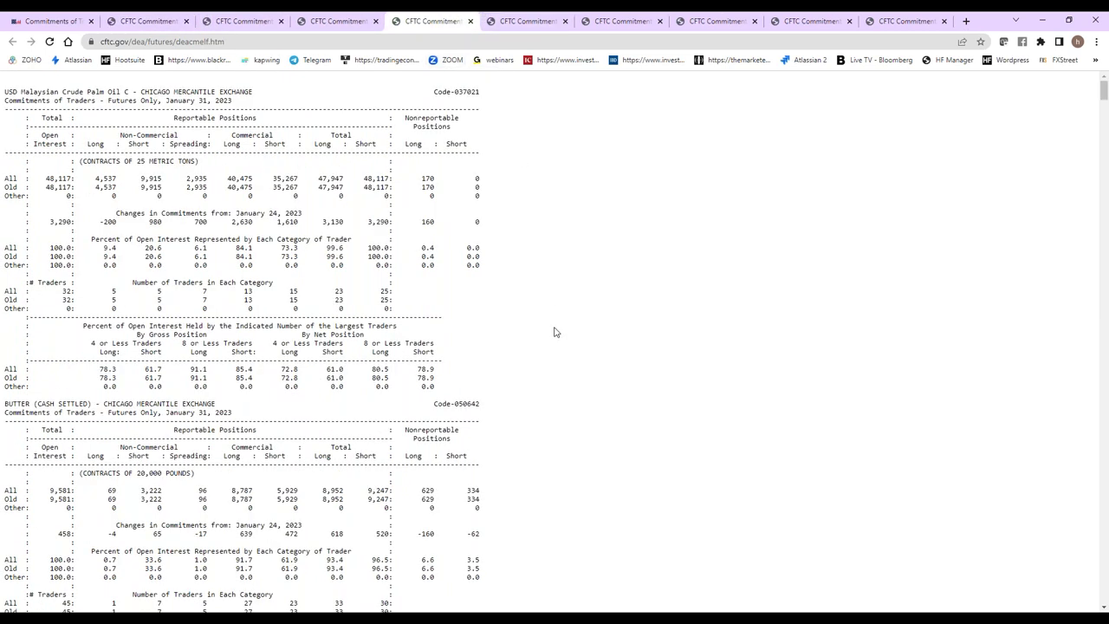
left_click(470, 21)
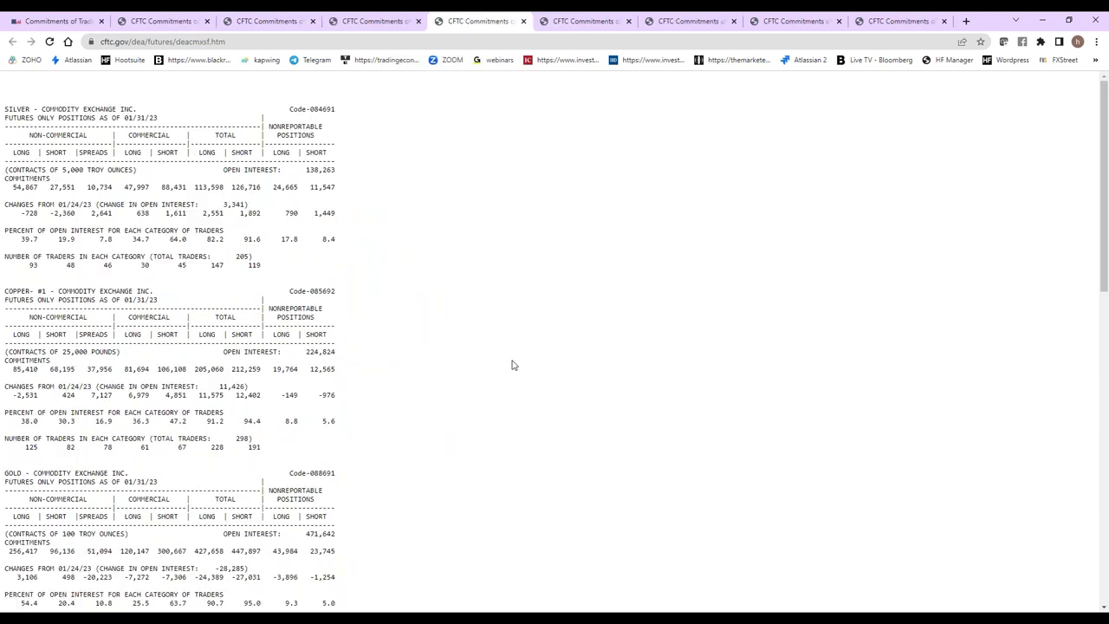
left_click_drag(490, 20, 244, 27)
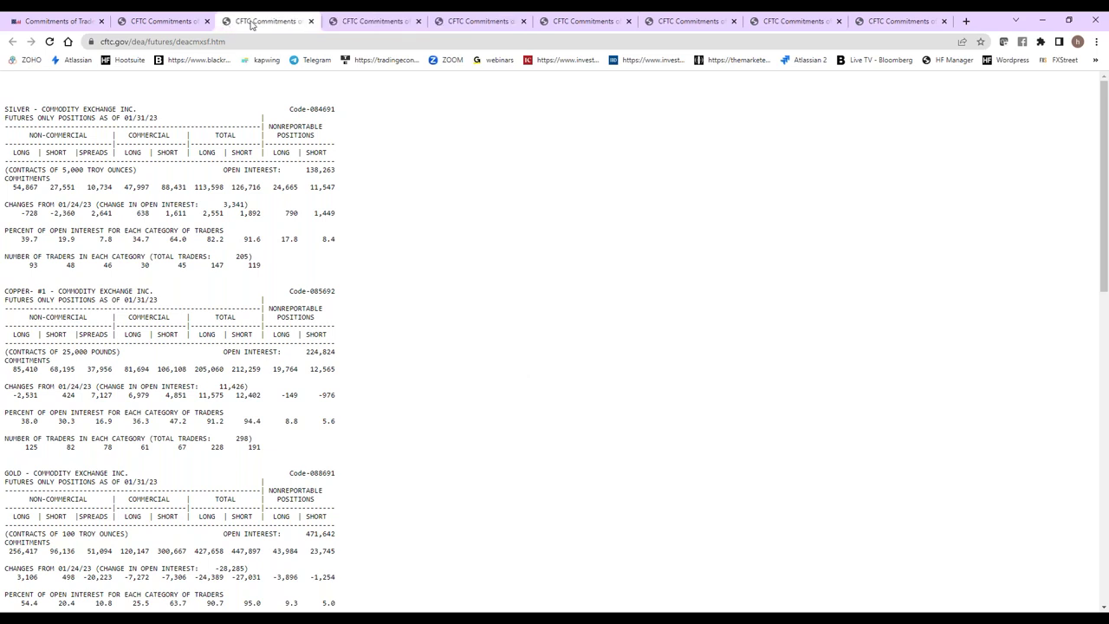
Check the ICE Futures U.S. long- and short-format reports for palladium and close both.
left_click(593, 19)
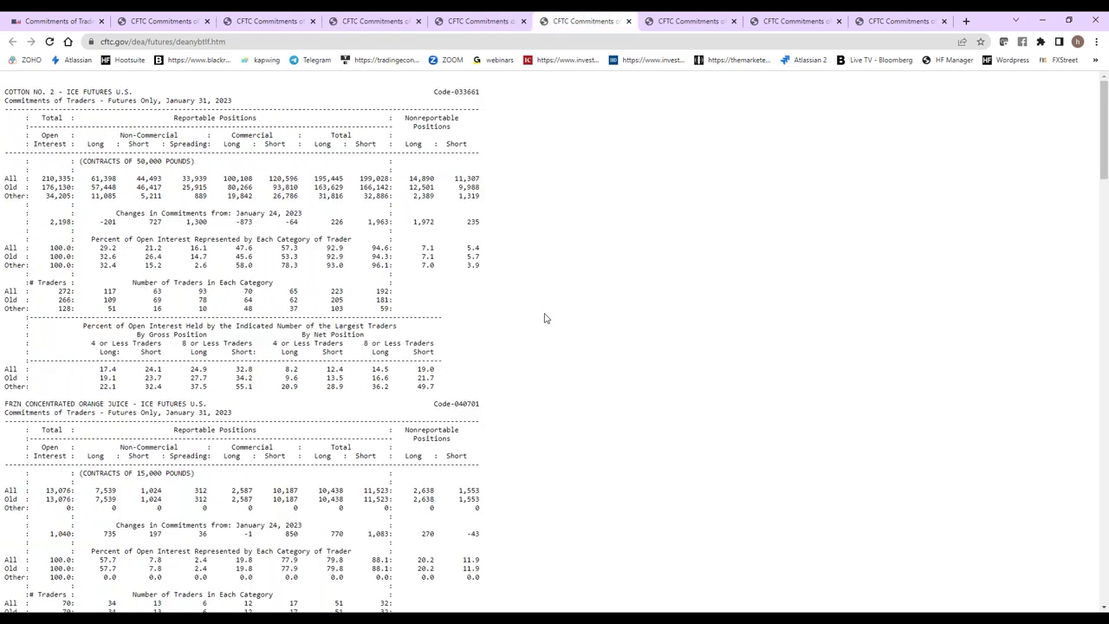
scroll(592, 402, "down", 10)
scroll(593, 404, "down", 5)
key("ctrl+f")
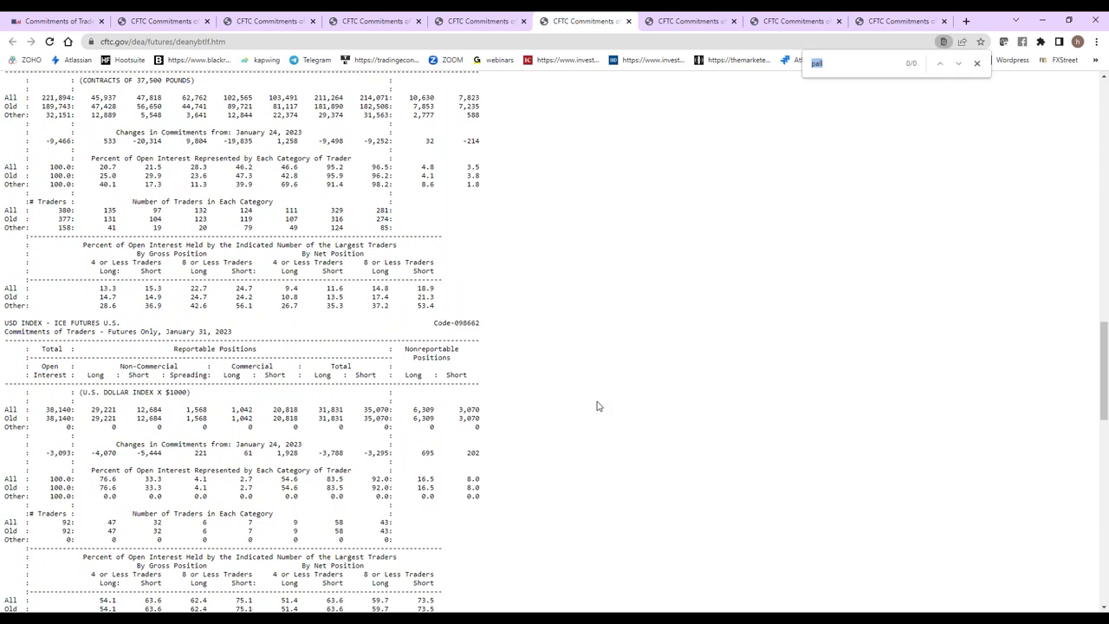
left_click(629, 21)
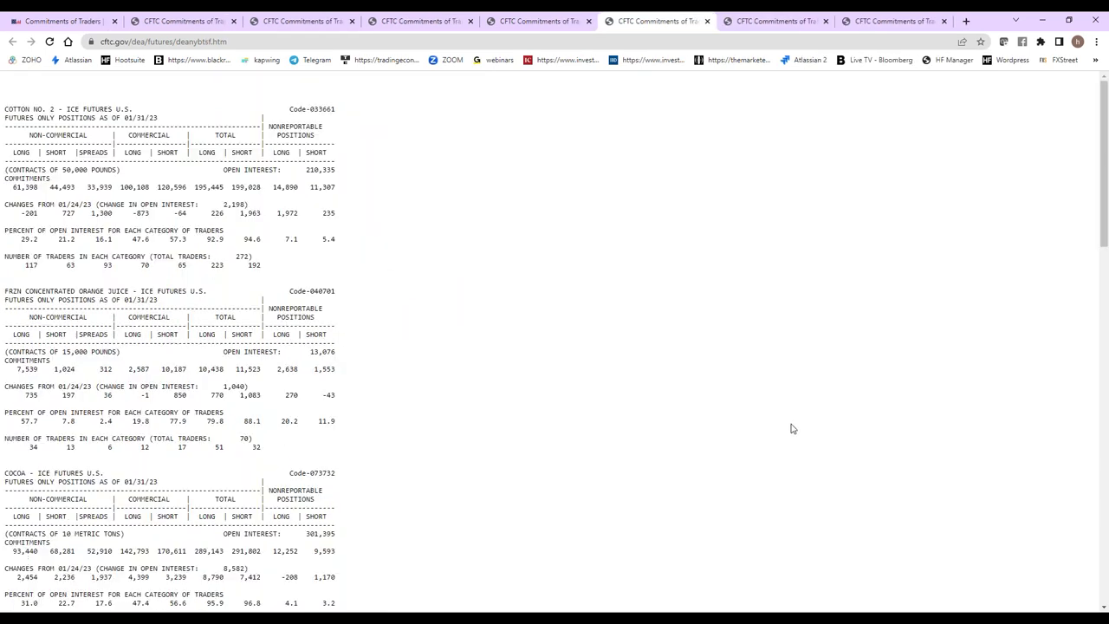
scroll(774, 373, "down", 20)
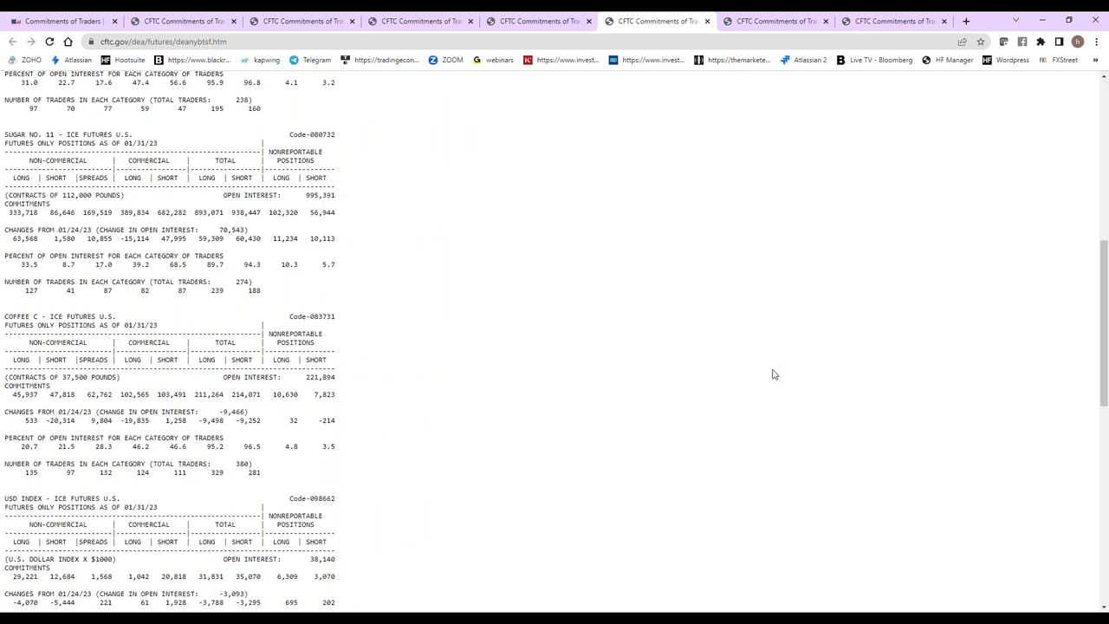
left_click(707, 21)
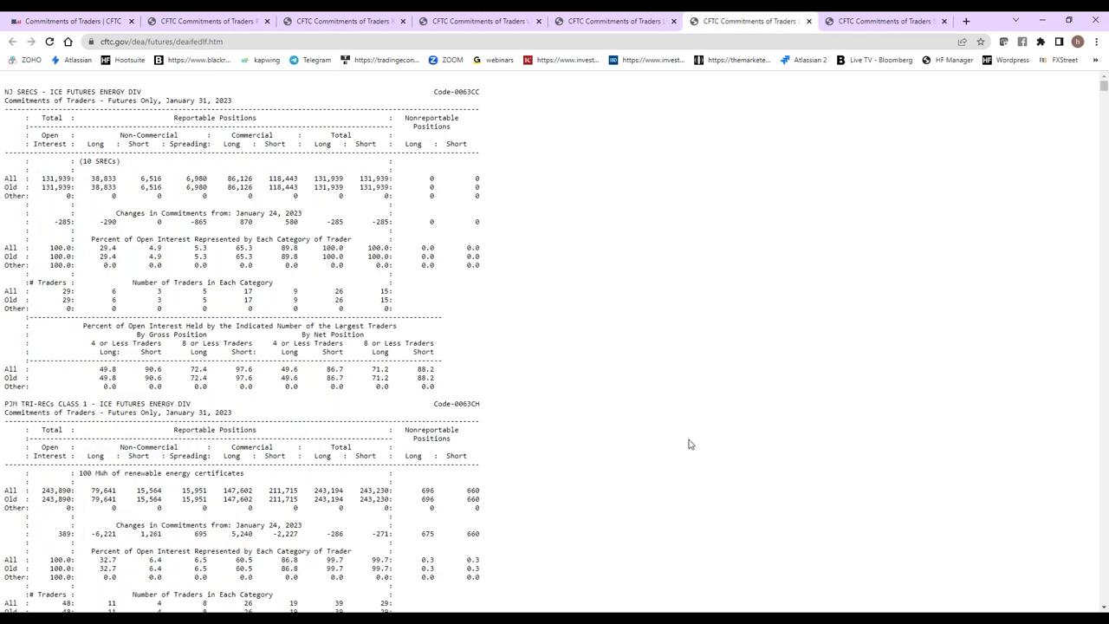
Look through the ICE Futures Energy long- and short-format reports and close both.
scroll(691, 446, "down", 6)
scroll(693, 448, "down", 15)
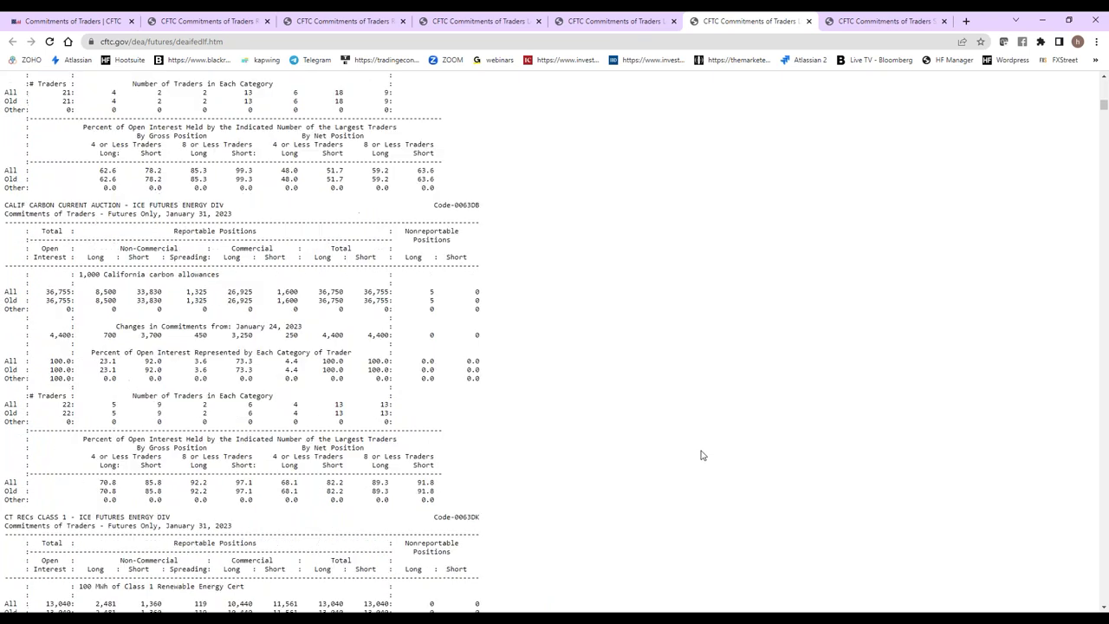
scroll(728, 433, "down", 6)
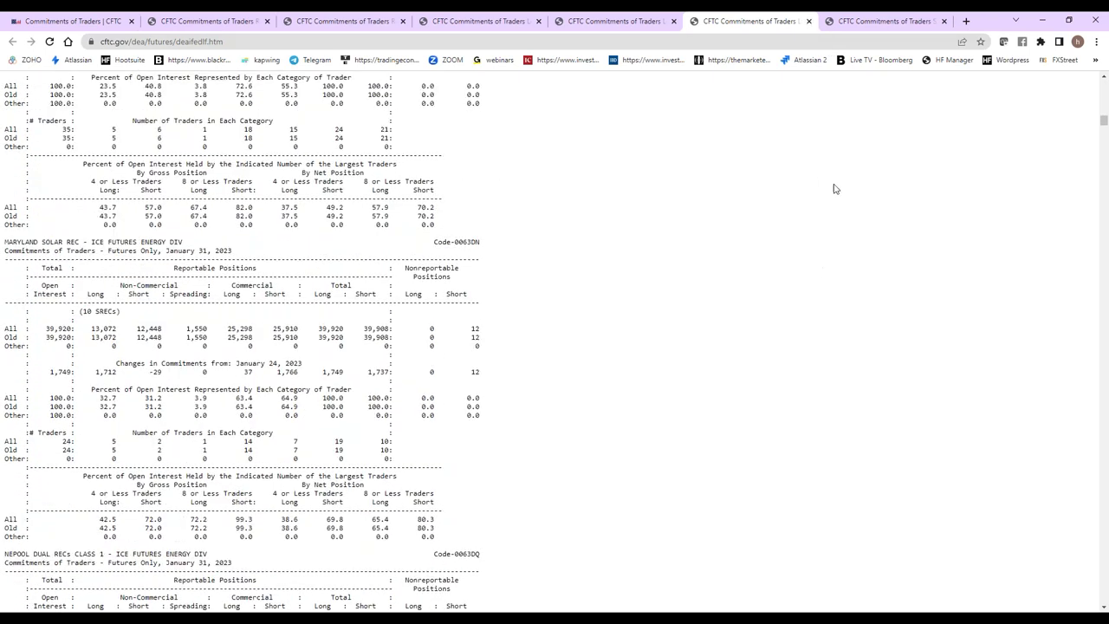
left_click(809, 21)
scroll(754, 359, "down", 8)
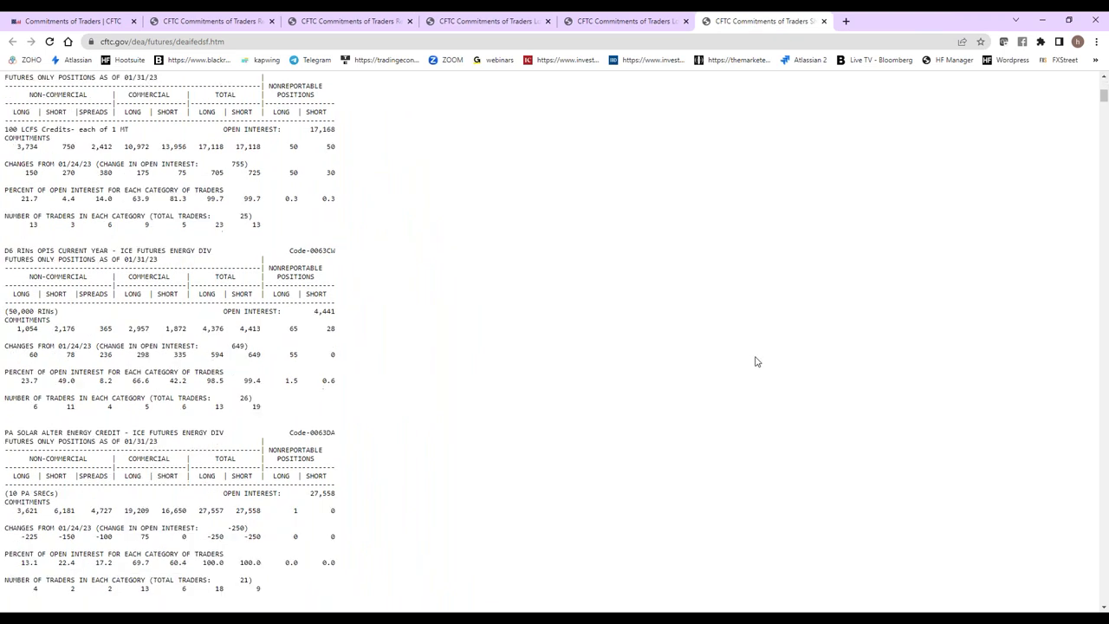
left_click(825, 21)
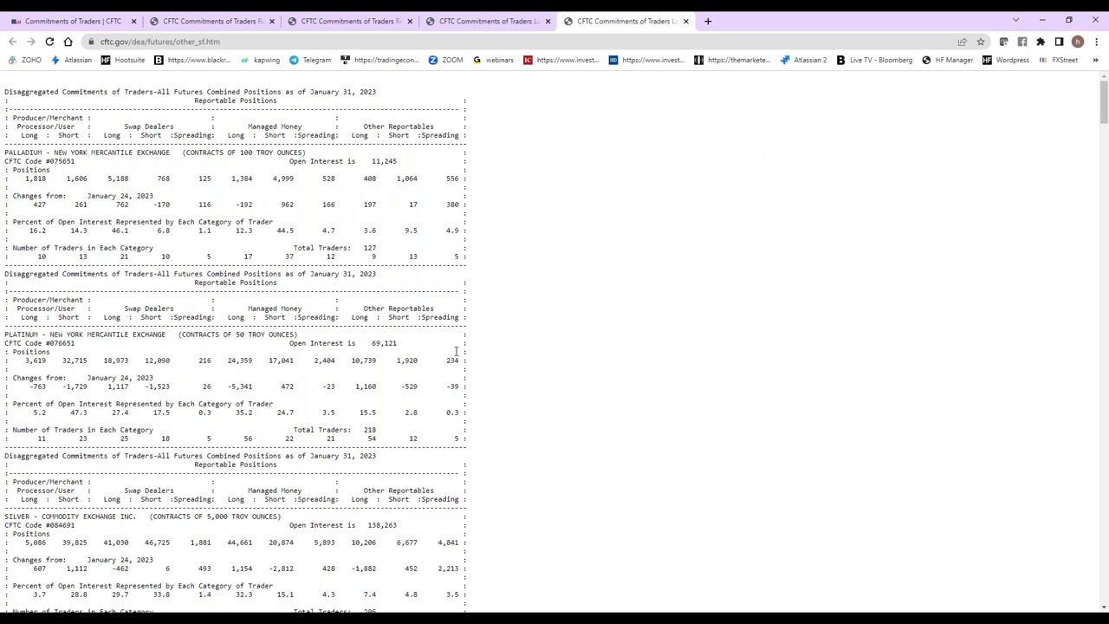
From the reports index, open the disaggregated futures-and-options-combined short-format report for Metals and Other in a new tab.
left_click(77, 15)
left_click(630, 19)
left_click(57, 15)
scroll(424, 401, "up", 4)
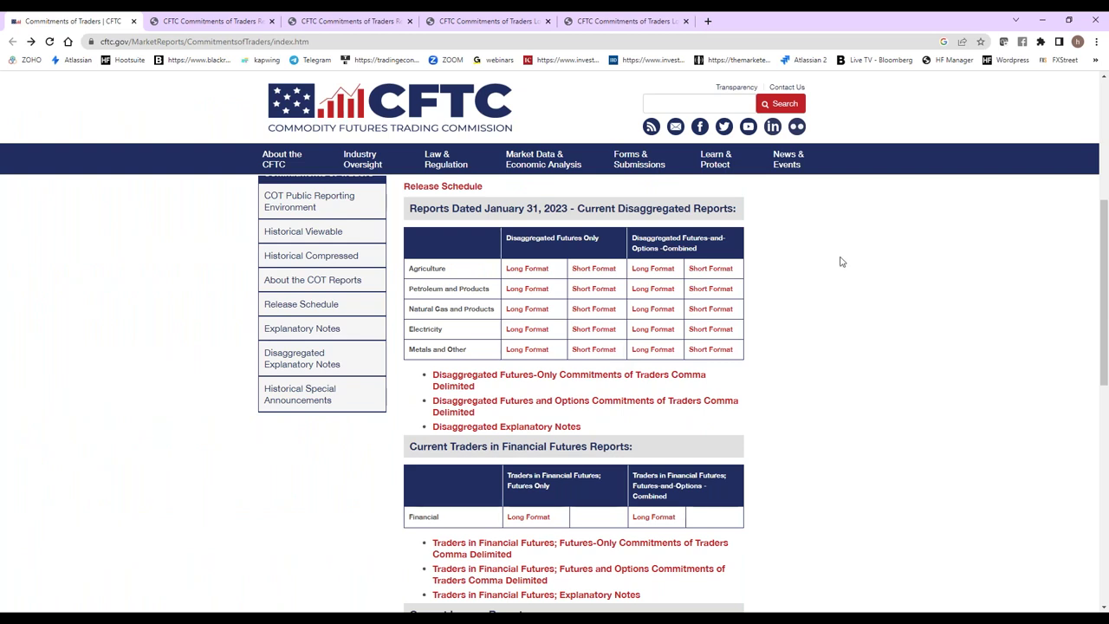
middle_click(713, 349)
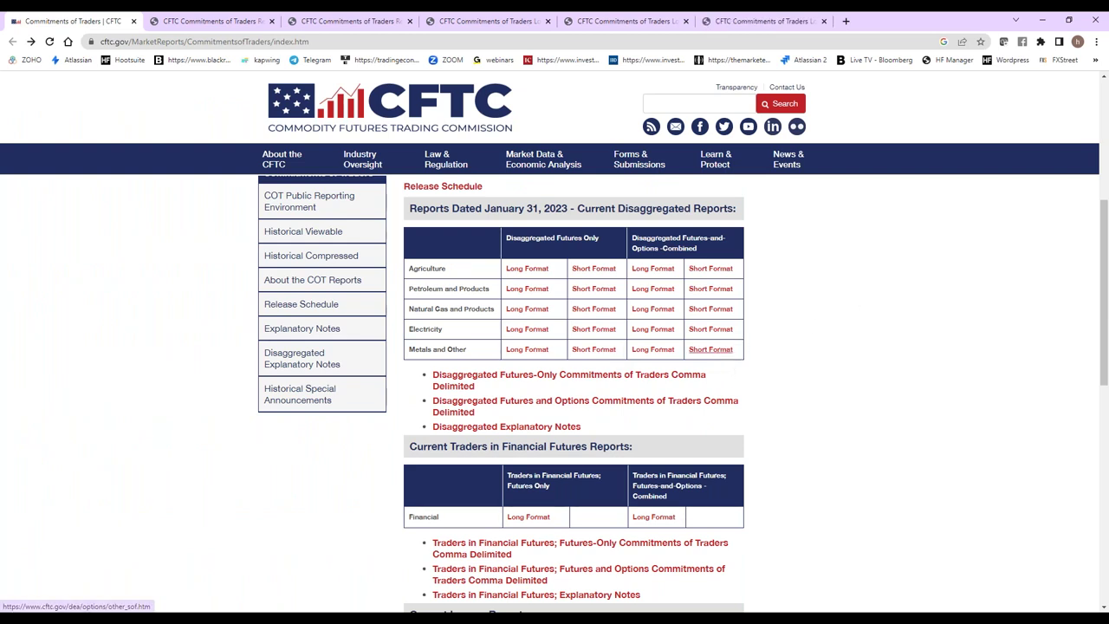
Compare the futures-only and options-and-futures-combined short-format Metals and Other reports, ending on the futures-only one.
left_click(604, 18)
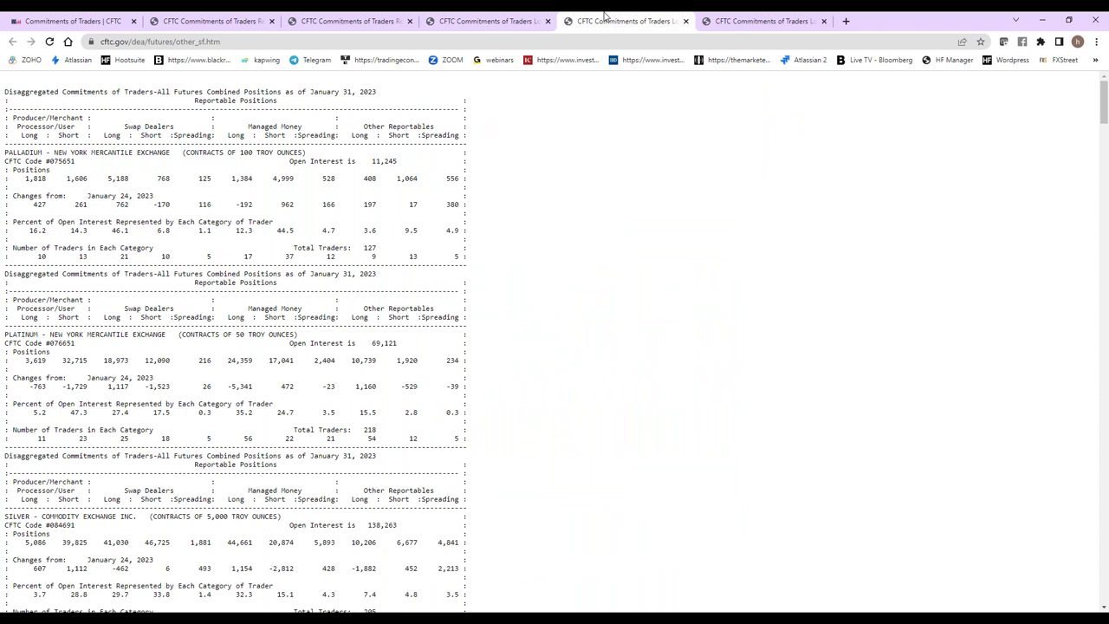
left_click(736, 20)
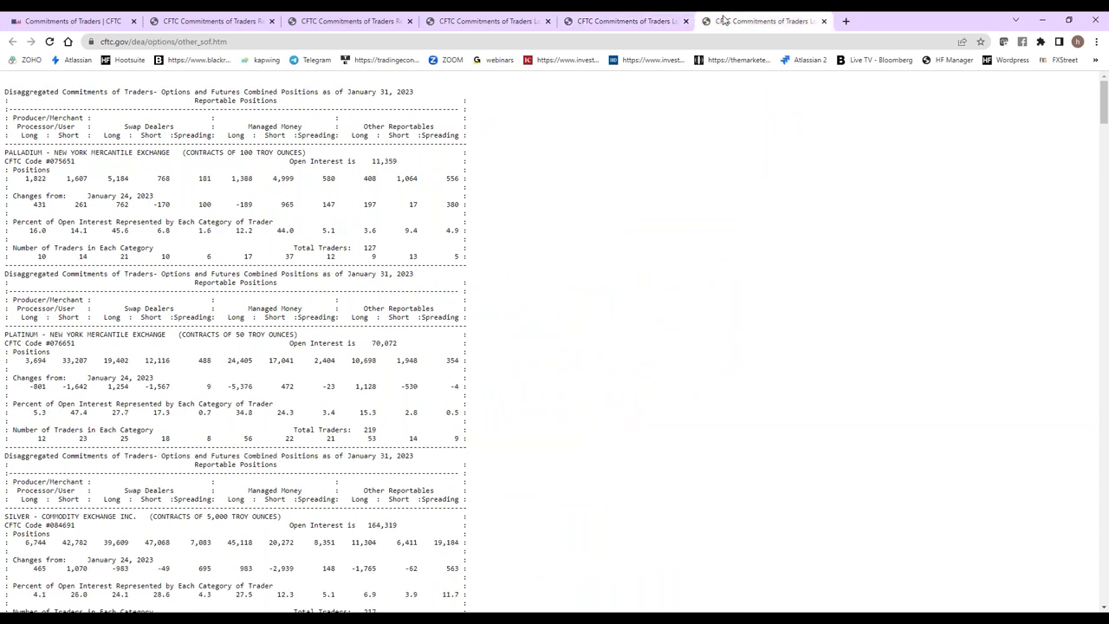
left_click(624, 21)
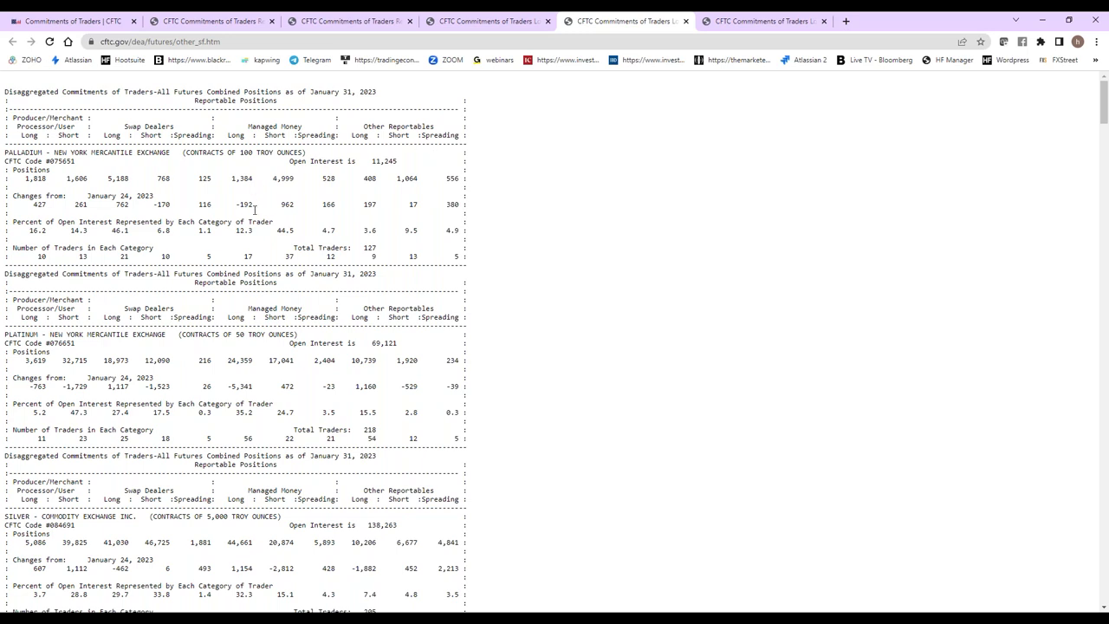
Highlight palladium's managed-money position changes and the open-interest percentages for swap dealers, producers and managed money.
left_click_drag(255, 203, 232, 204)
mouse_move(130, 231)
left_mouse_down()
mouse_move(102, 242)
mouse_move(108, 229)
left_mouse_up()
left_click_drag(26, 229, 52, 231)
left_click_drag(296, 224, 277, 222)
left_click_drag(297, 231, 268, 231)
left_click_drag(295, 204, 278, 211)
Highlight palladium's trader counts for swap dealers and managed money, together with the total number of traders.
left_click(260, 254)
left_click_drag(135, 231, 110, 230)
double_click(123, 256)
double_click(373, 248)
left_click_drag(302, 255, 288, 252)
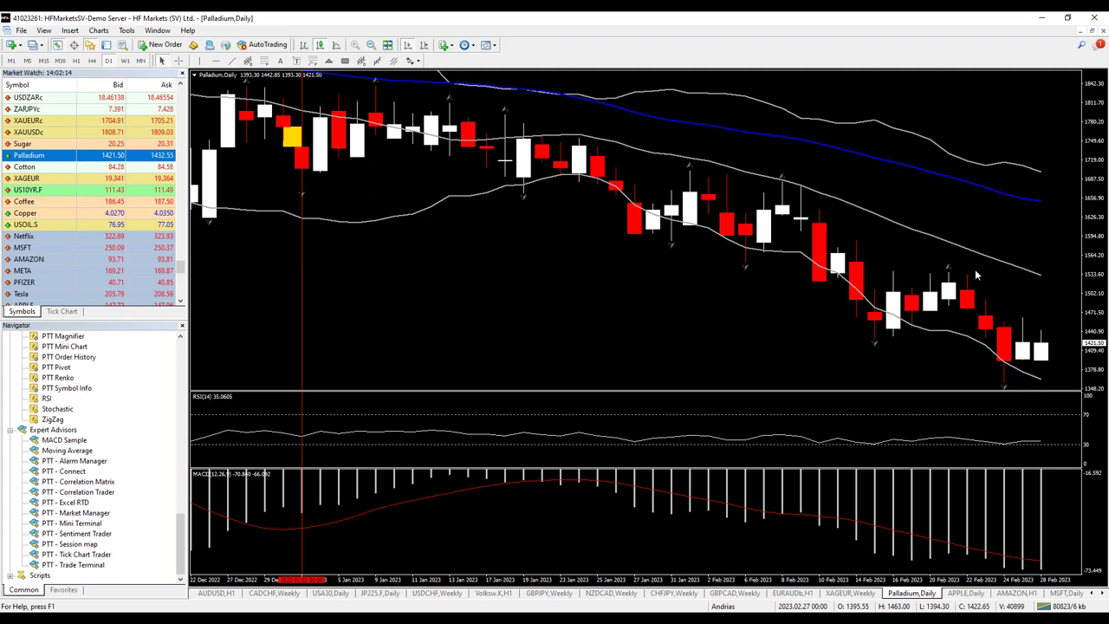
Set the Palladium chart in MetaTrader to the weekly timeframe and compare it with the report's palladium percent-of-open-interest row.
left_click(125, 60)
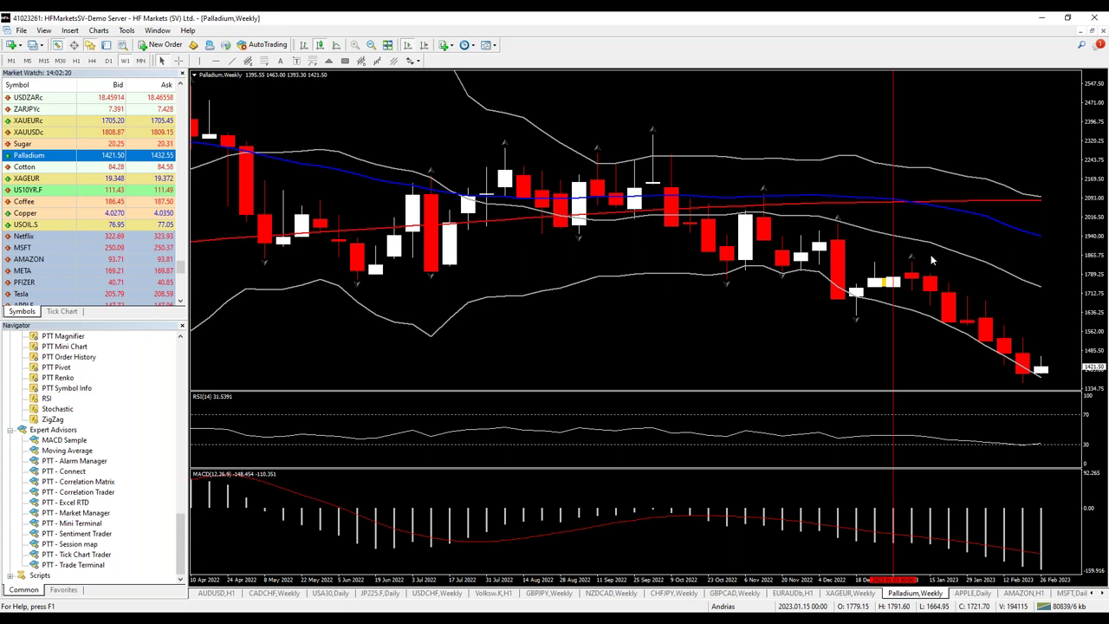
left_click(1043, 17)
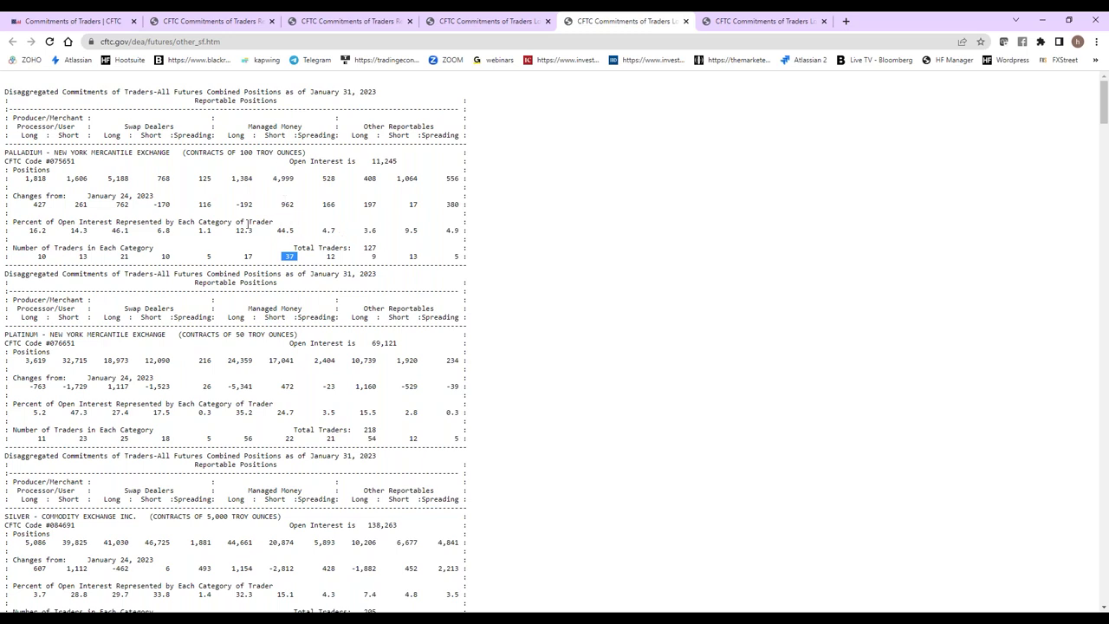
left_click_drag(257, 229, 23, 232)
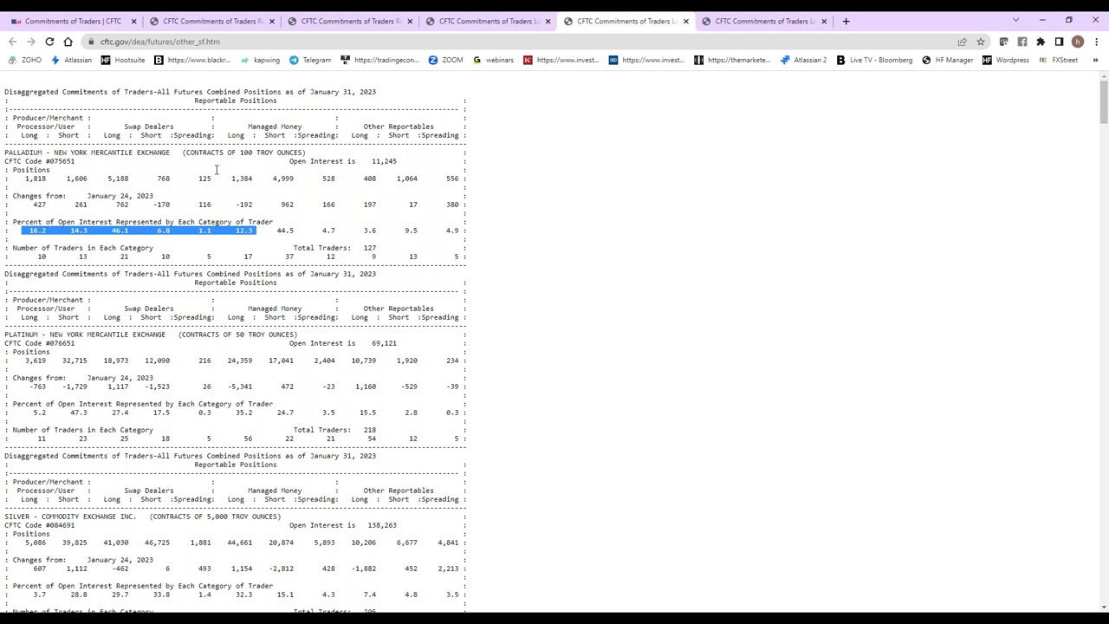
left_click(459, 278)
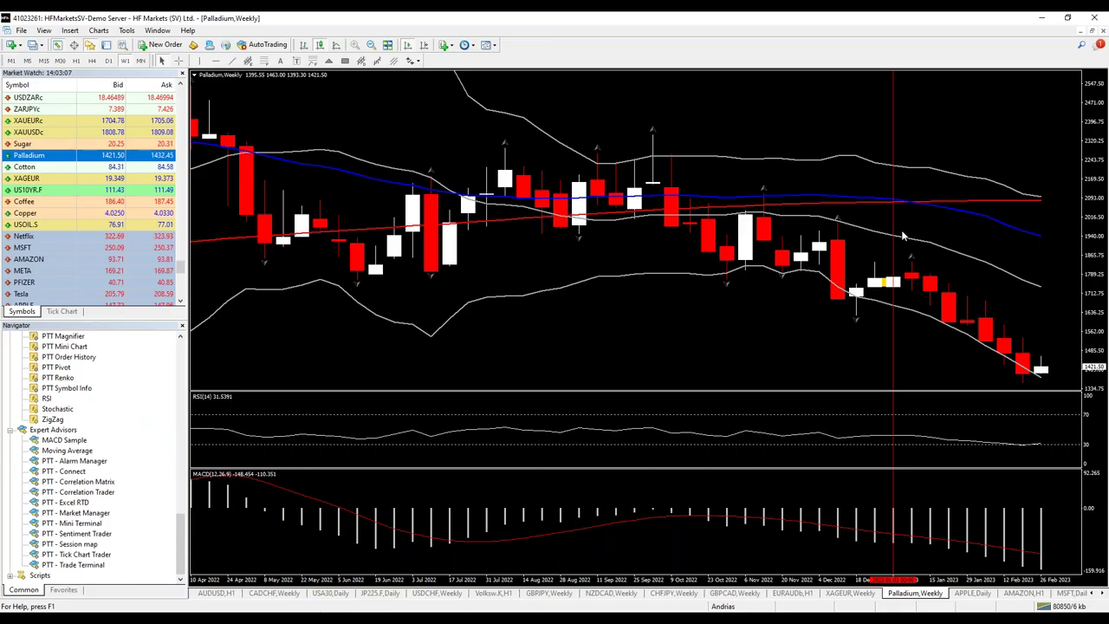
key("minus")
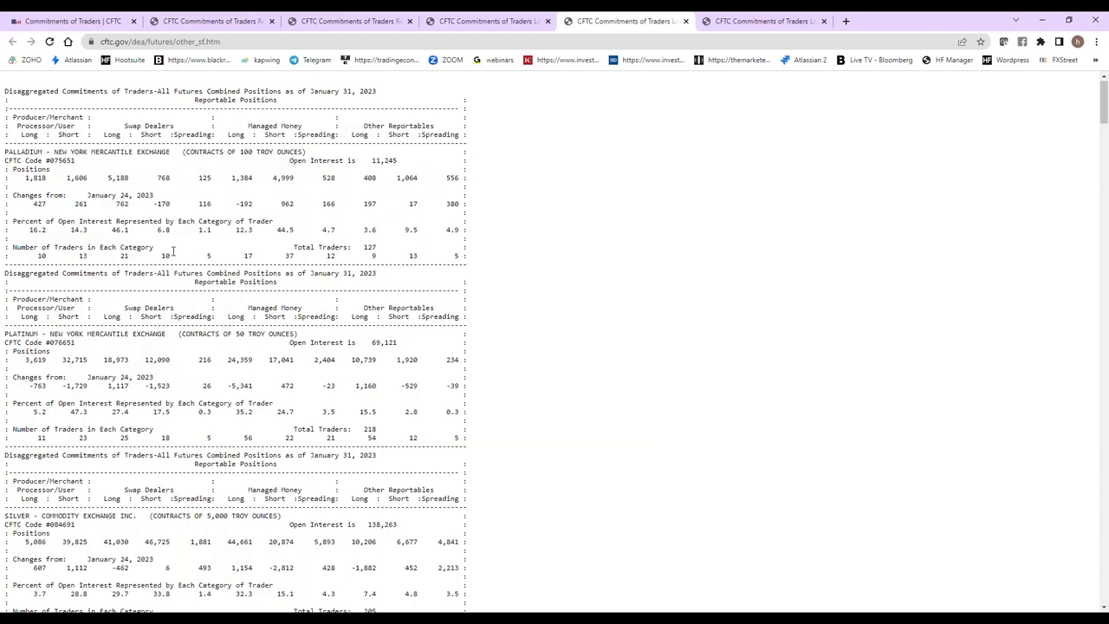
Examine the silver, gold and copper entries in the futures-only short-format report and bring up the long-format Metals and Other report.
scroll(176, 252, "down", 3)
scroll(175, 252, "down", 3)
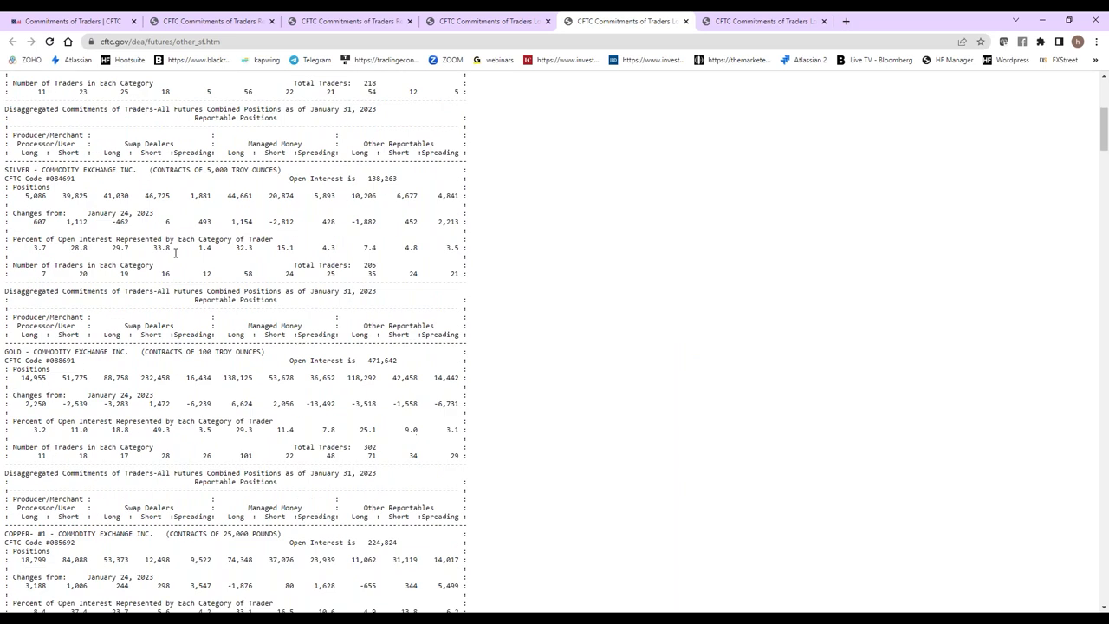
scroll(175, 254, "down", 1)
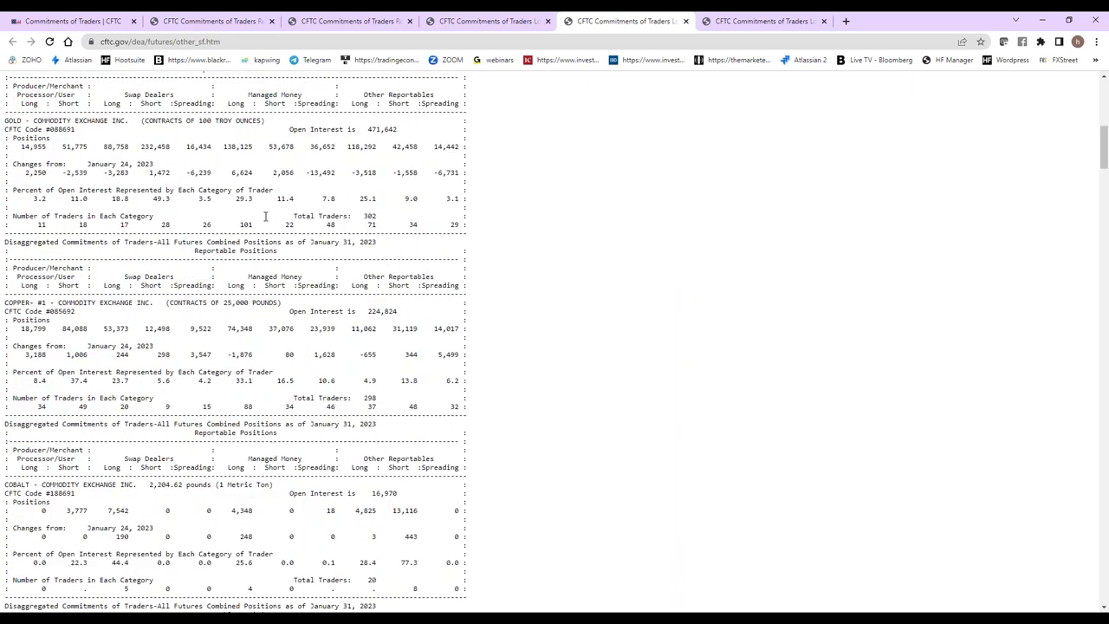
scroll(253, 184, "up", 1)
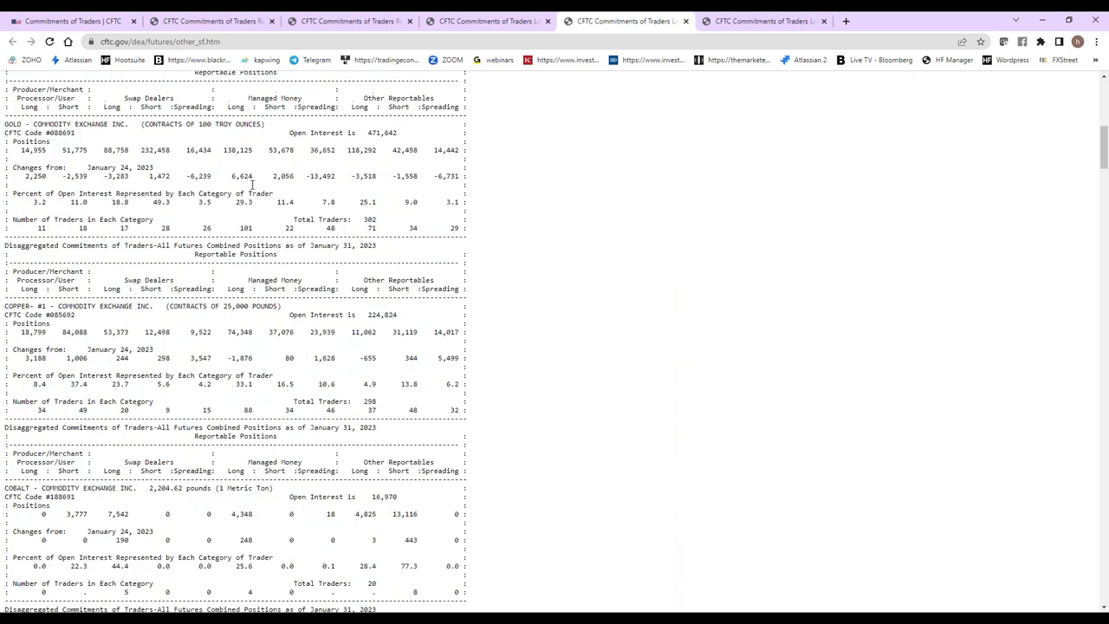
scroll(228, 216, "down", 1)
scroll(228, 216, "down", 1)
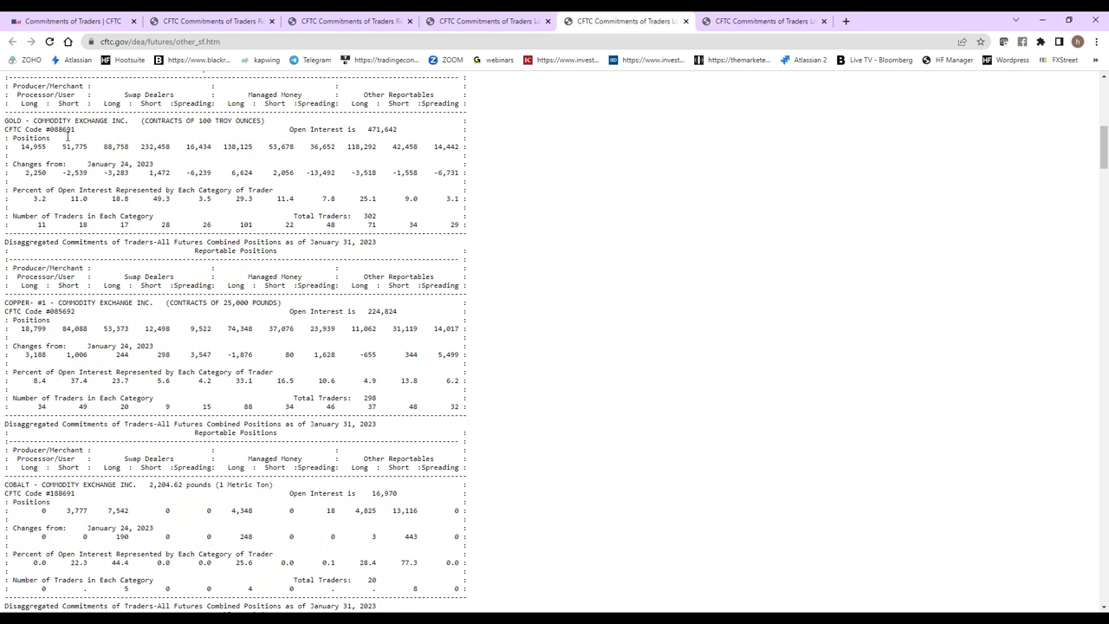
scroll(173, 238, "up", 1)
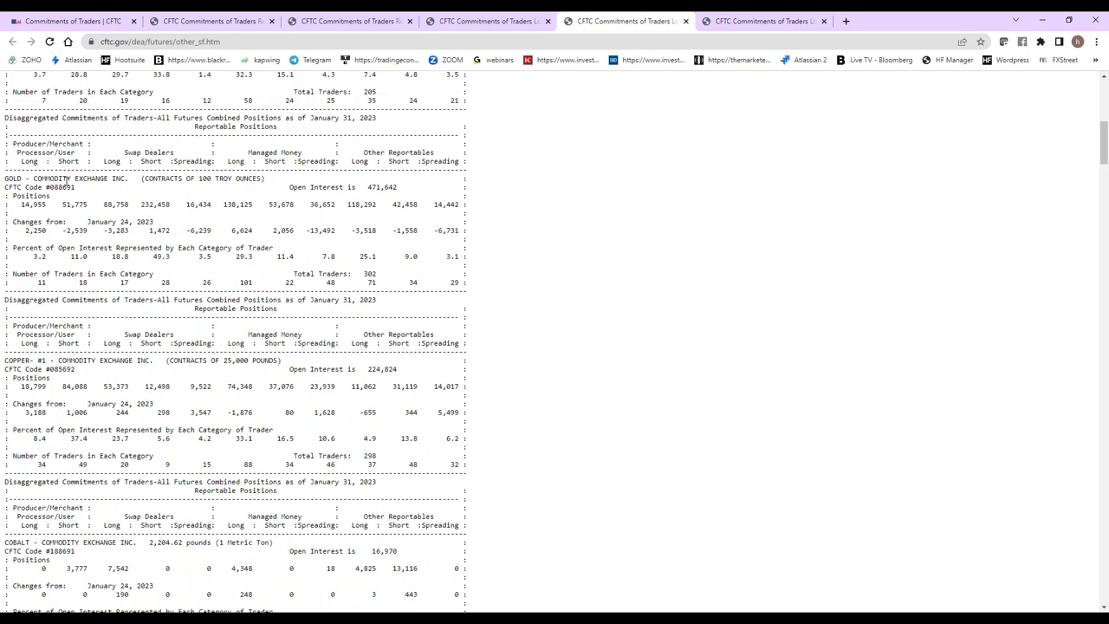
left_click(494, 20)
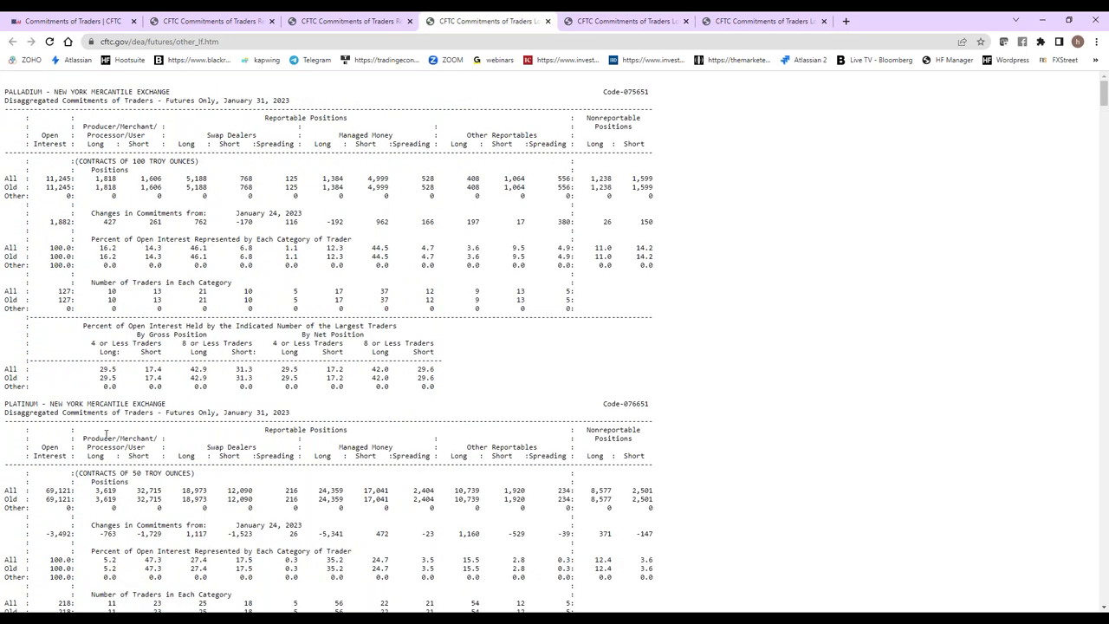
Compare the gold entry in the disaggregated long-format report with the gold entry in the futures-only short-format report.
scroll(106, 433, "down", 5)
scroll(107, 434, "down", 5)
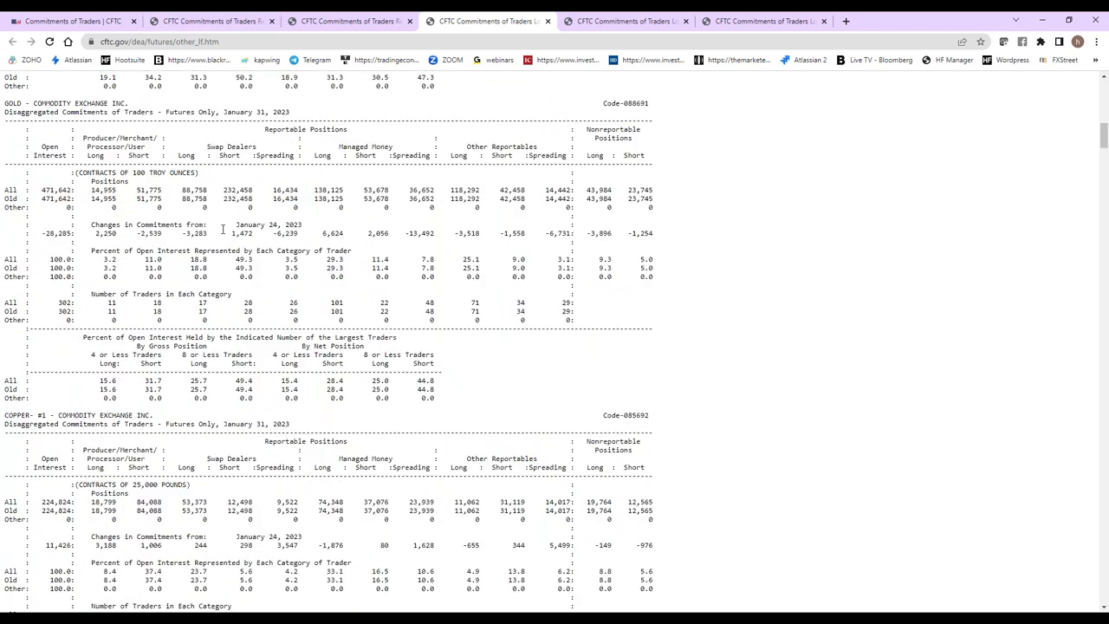
left_click(361, 18)
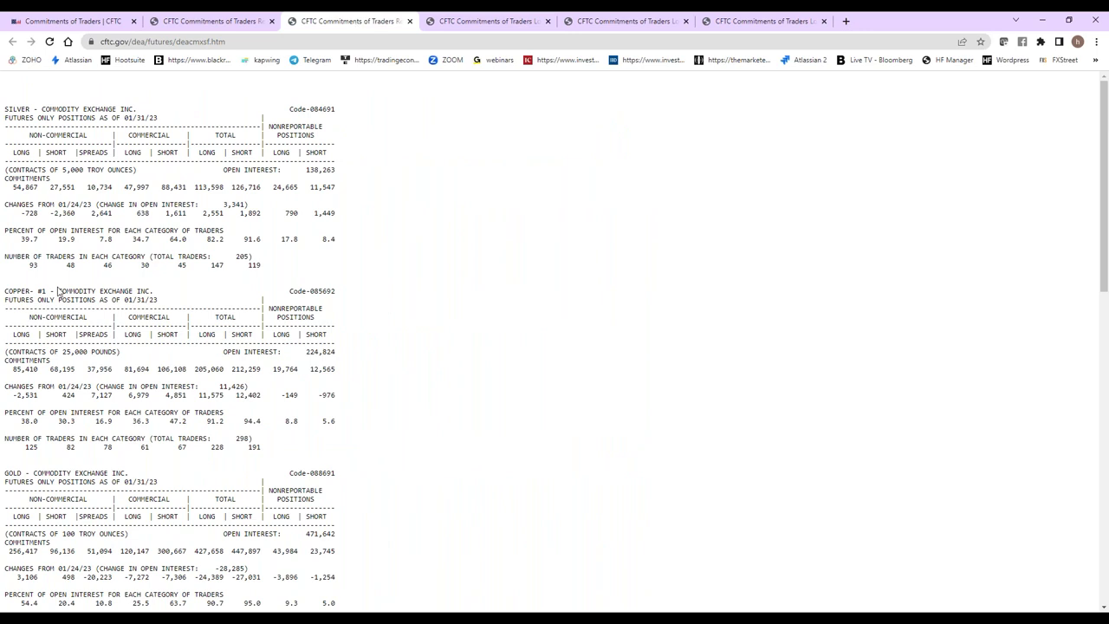
scroll(88, 378, "down", 1)
scroll(88, 379, "down", 2)
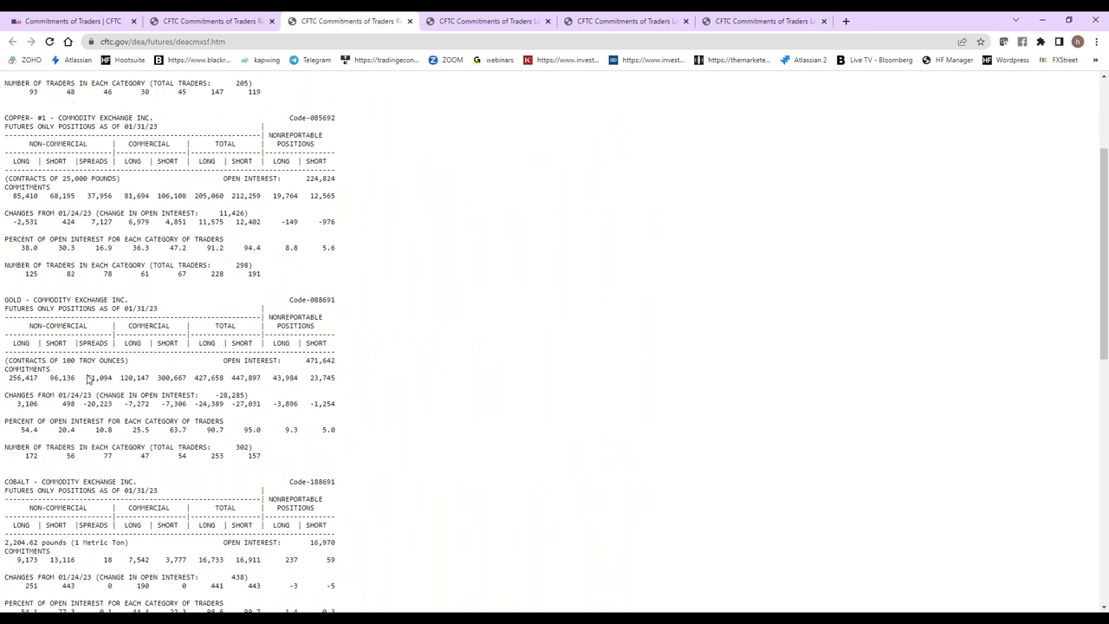
scroll(88, 379, "down", 4)
scroll(88, 379, "up", 1)
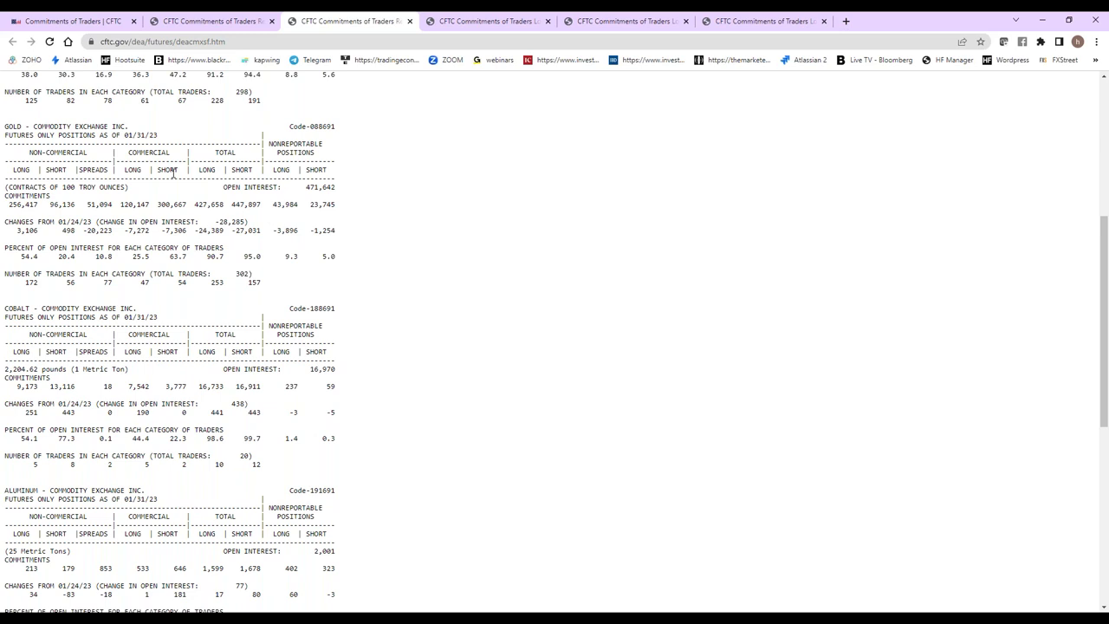
Show the gold entry in the legacy long-format report and move the short-format report's browser tab to the end of the row.
left_click(164, 19)
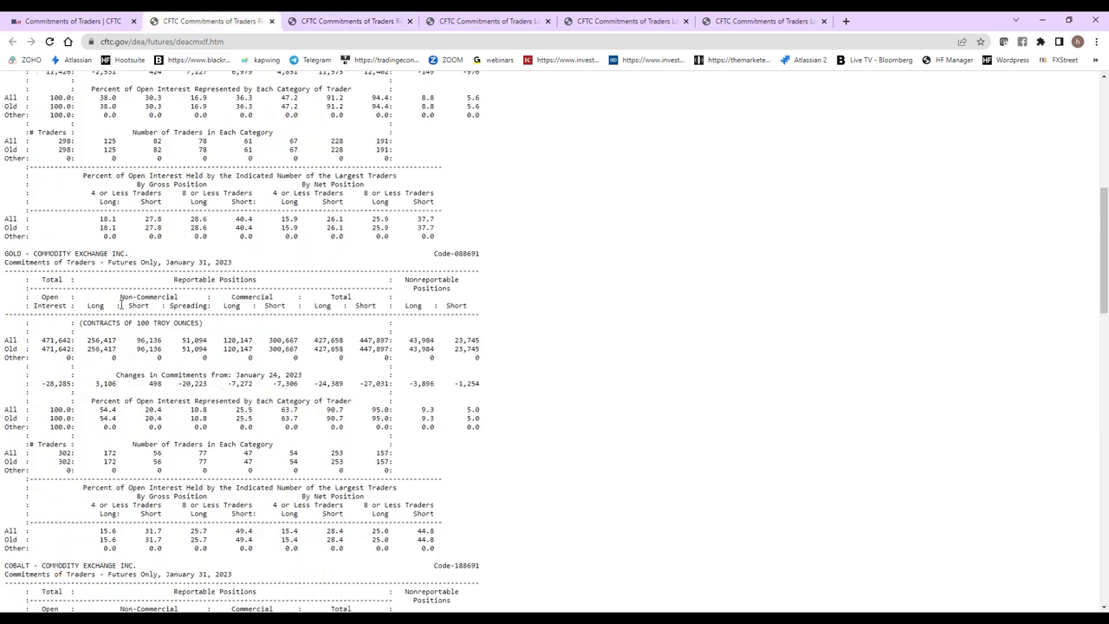
scroll(122, 304, "up", 1)
scroll(320, 340, "down", 3)
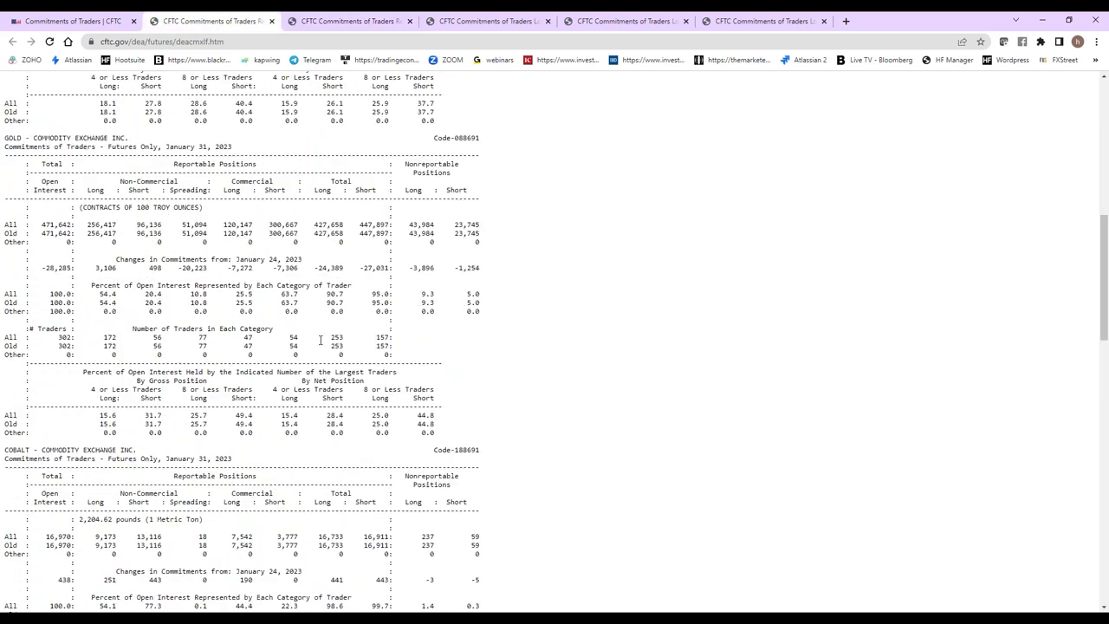
left_click_drag(397, 19, 858, 17)
left_click(213, 21)
Highlight gold's non-commercial and commercial positions and their changes in commitments from January 24, 2023.
left_click_drag(116, 225, 83, 217)
left_click_drag(151, 226, 135, 210)
left_click_drag(169, 252, 245, 234)
left_click(236, 220)
left_click_drag(257, 267, 226, 268)
left_click_drag(303, 270, 227, 261)
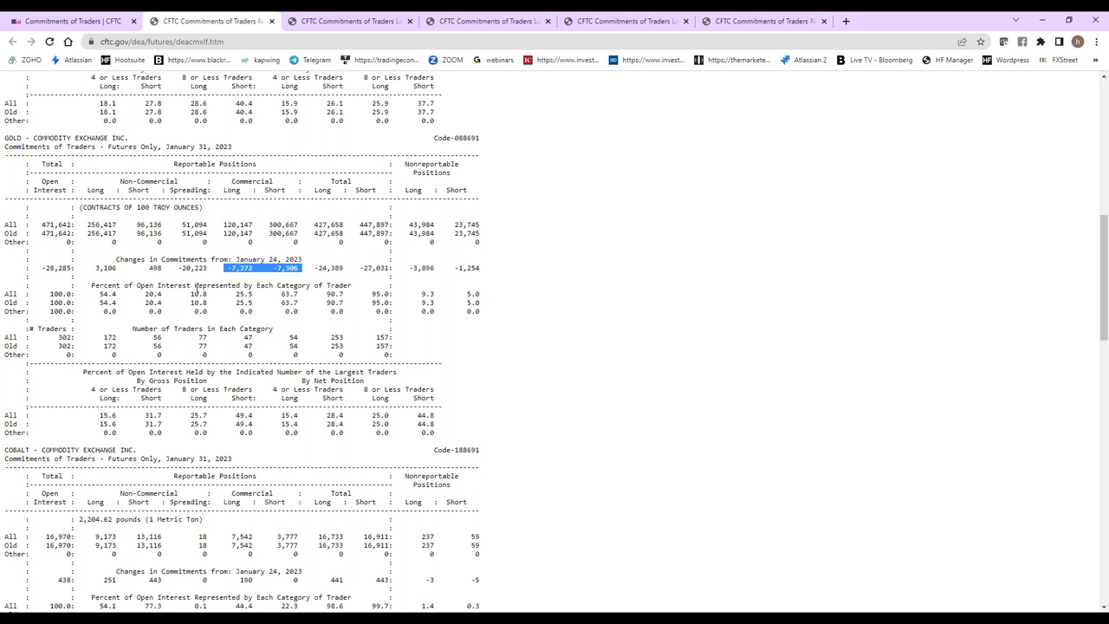
left_click_drag(159, 267, 92, 274)
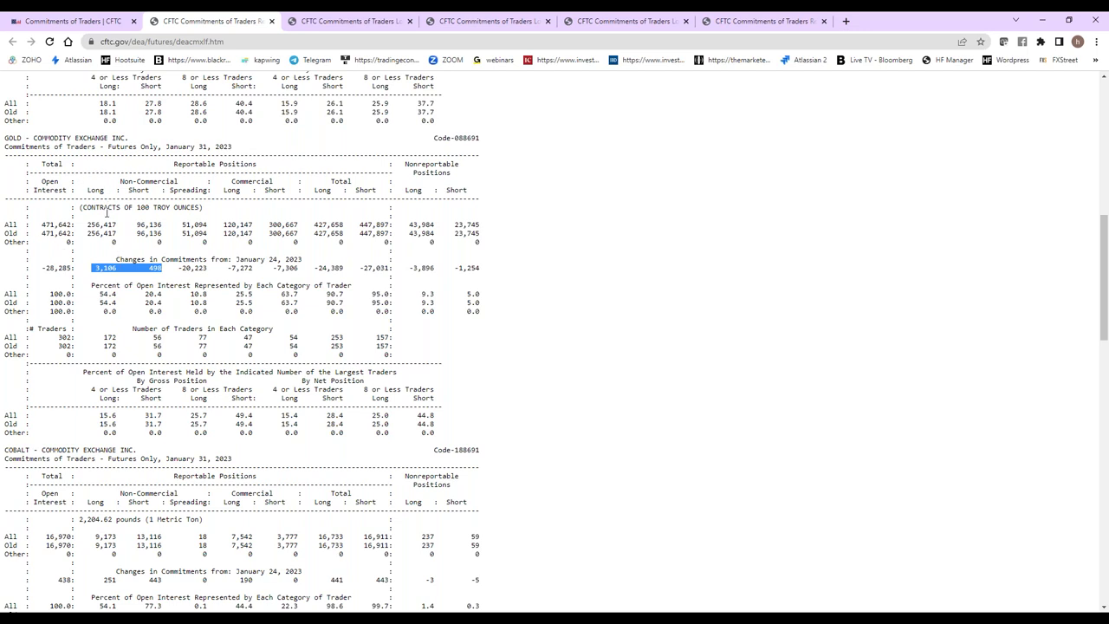
Highlight gold's percent-of-open-interest figures for the non-commercial and commercial categories.
left_click_drag(112, 302, 98, 294)
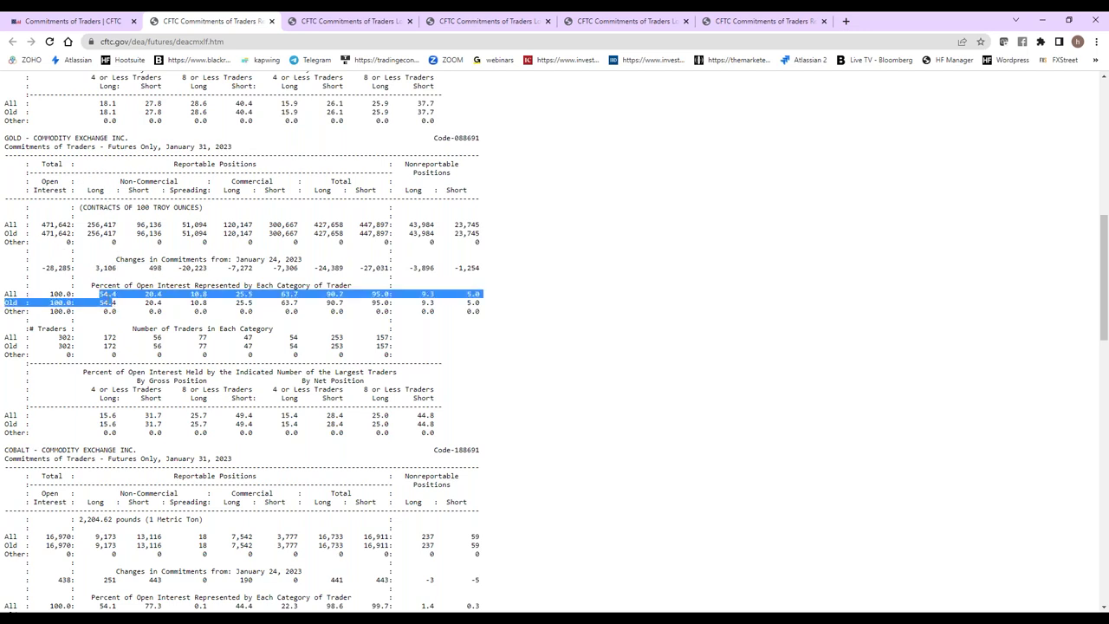
left_click(121, 284)
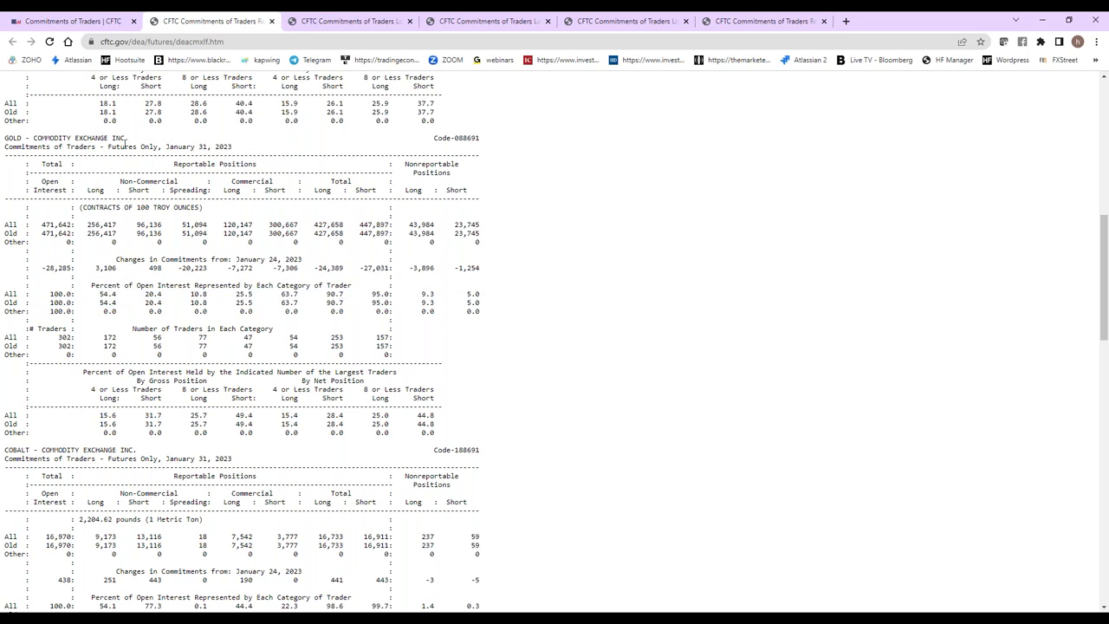
left_click_drag(257, 303, 242, 295)
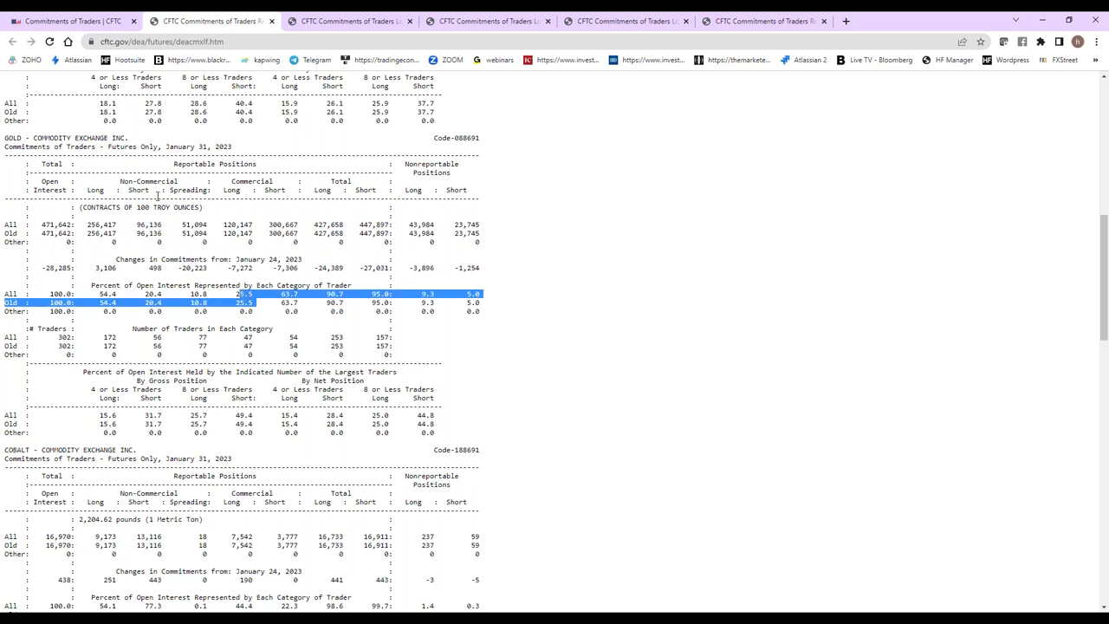
left_click(97, 294)
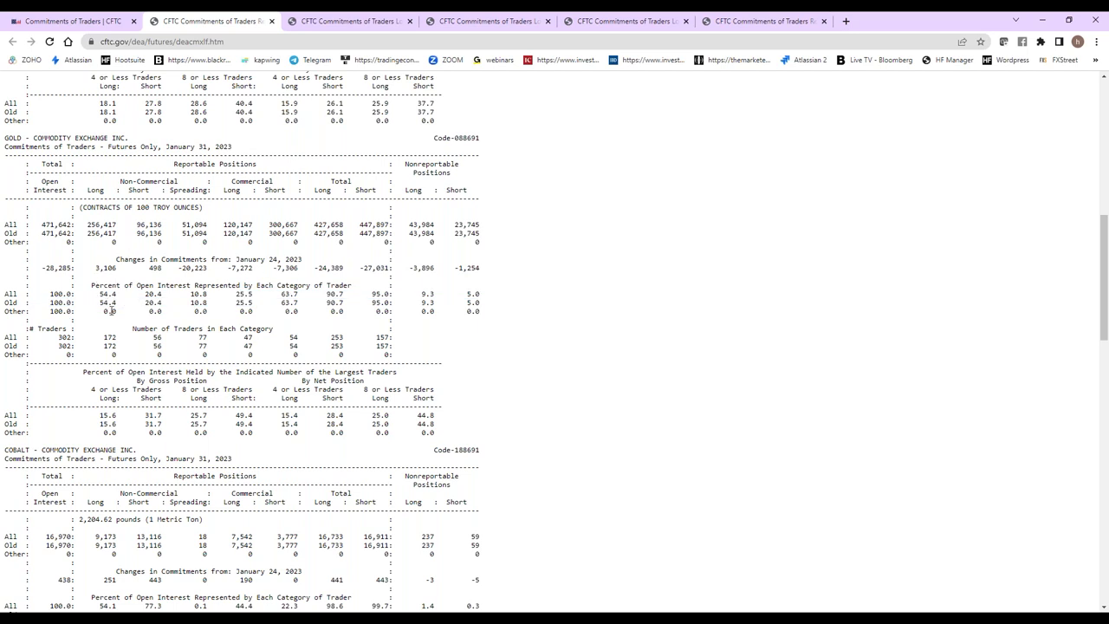
left_click_drag(91, 287, 160, 303)
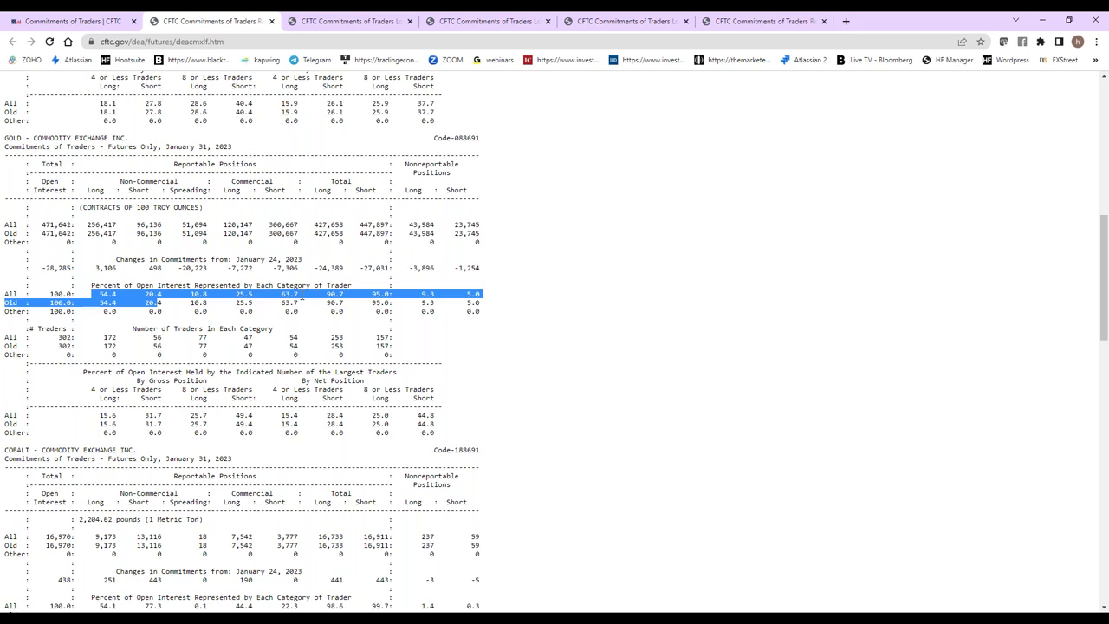
left_click_drag(208, 303, 198, 303)
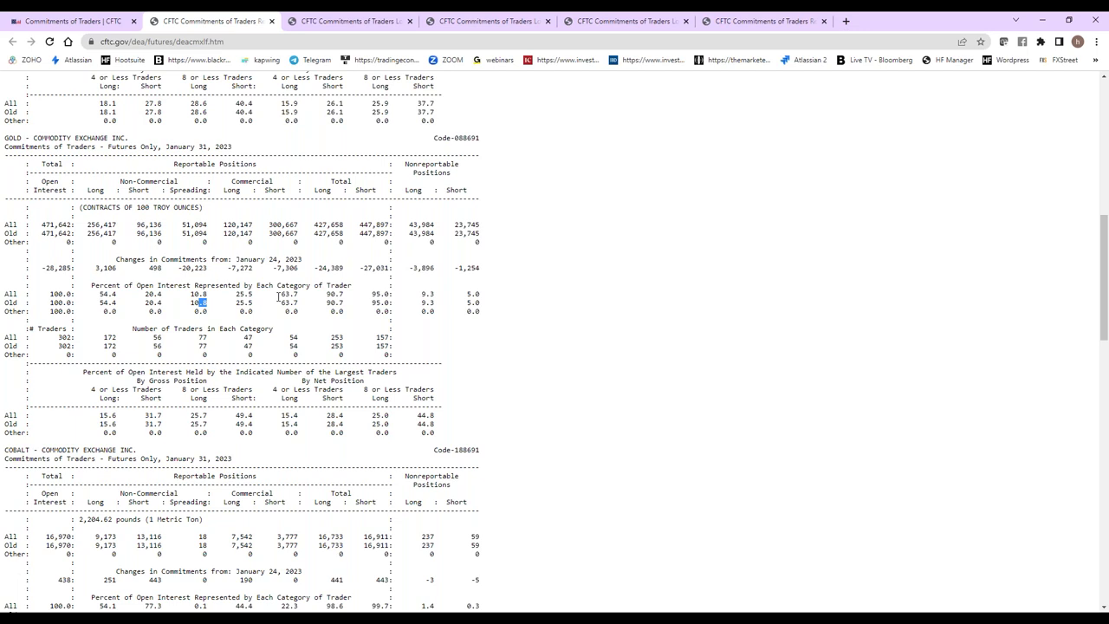
left_click_drag(303, 295, 123, 288)
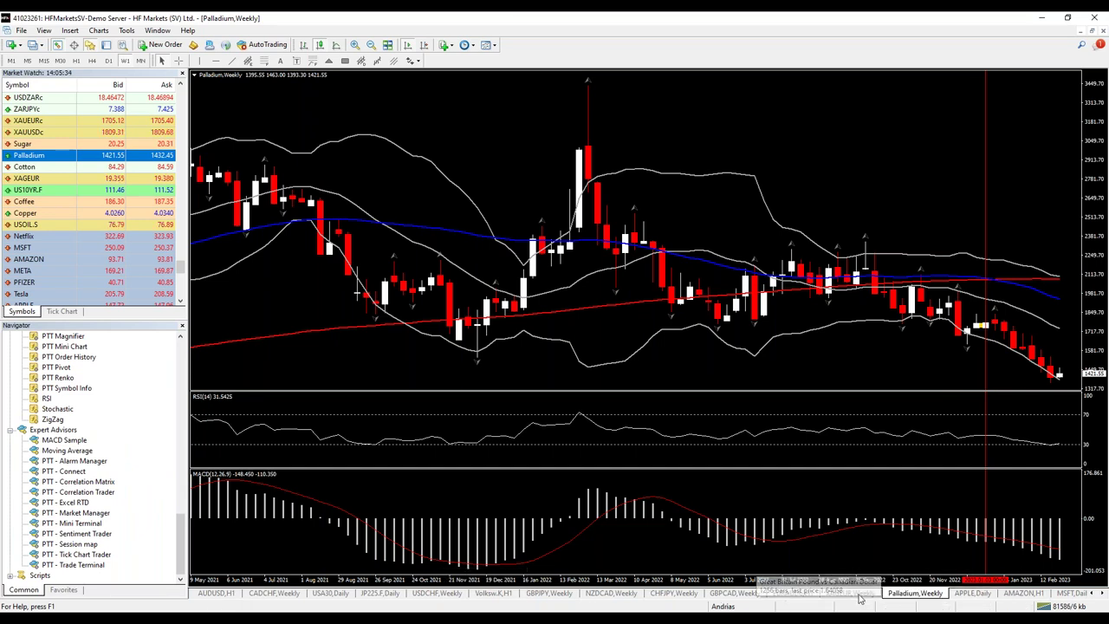
Switch to MetaTrader and bring up the XAGUSD daily chart from among the open charts.
left_click(1092, 592)
left_click(1091, 592)
left_click(1092, 593)
left_click(1094, 593)
left_click(1094, 593)
left_click(1094, 593)
left_click(1093, 593)
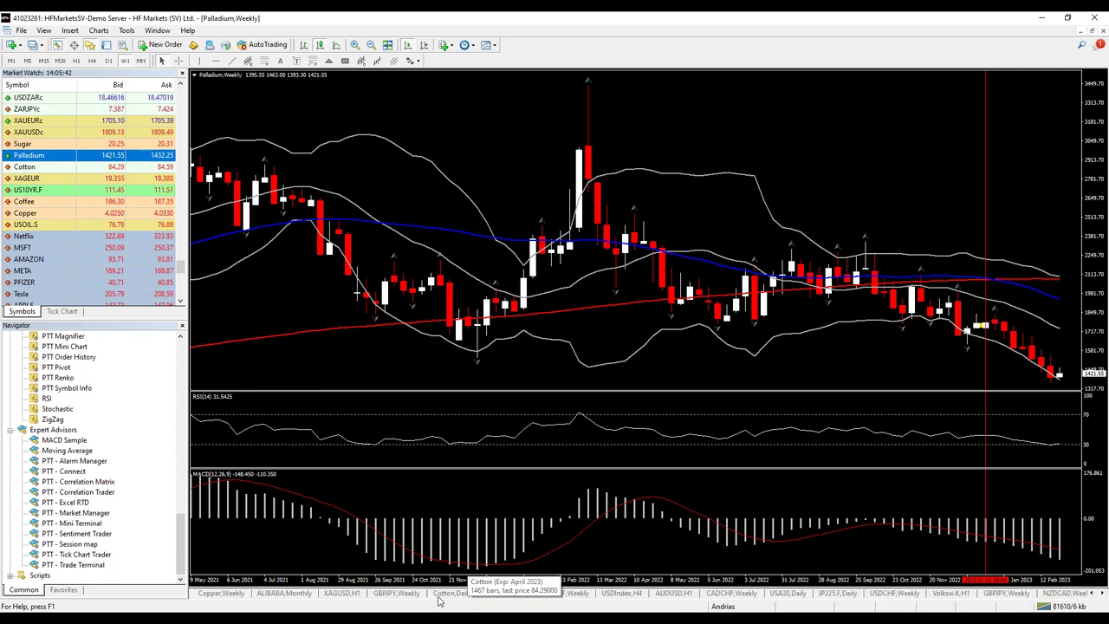
left_click(1093, 594)
left_click(1094, 594)
left_click(1094, 594)
left_click(1093, 593)
left_click(1094, 593)
left_click(1094, 594)
left_click(1093, 594)
left_click(1094, 594)
left_click(1093, 594)
left_click(1093, 594)
left_click(1093, 594)
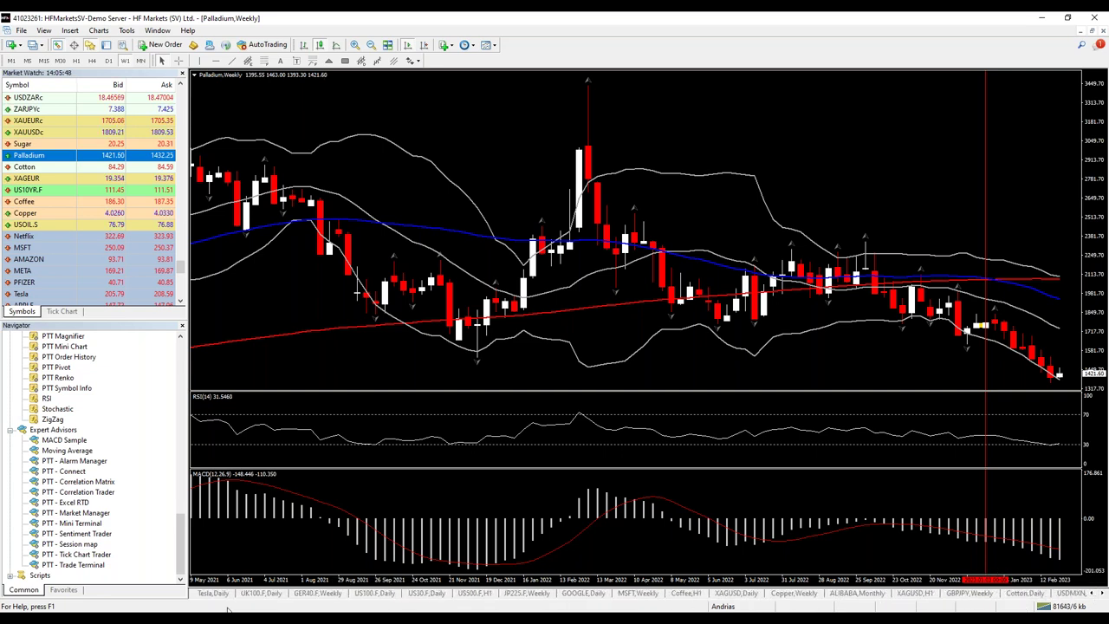
left_click(736, 593)
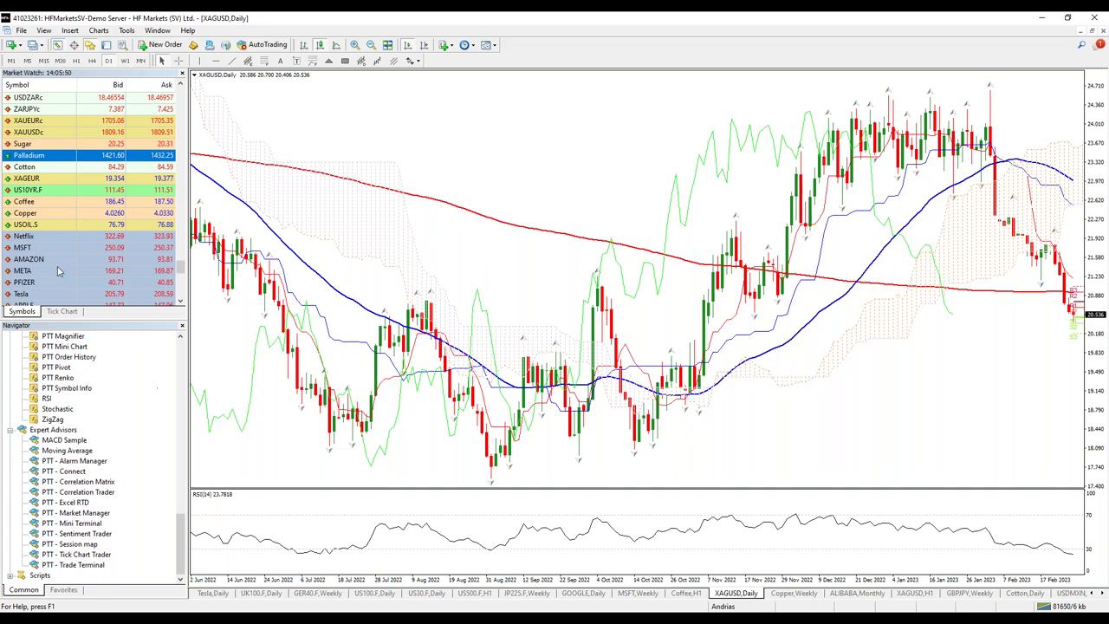
Load the XAUUSDc symbol into the silver chart and set it to an enlarged weekly view.
scroll(39, 225, "up", 4)
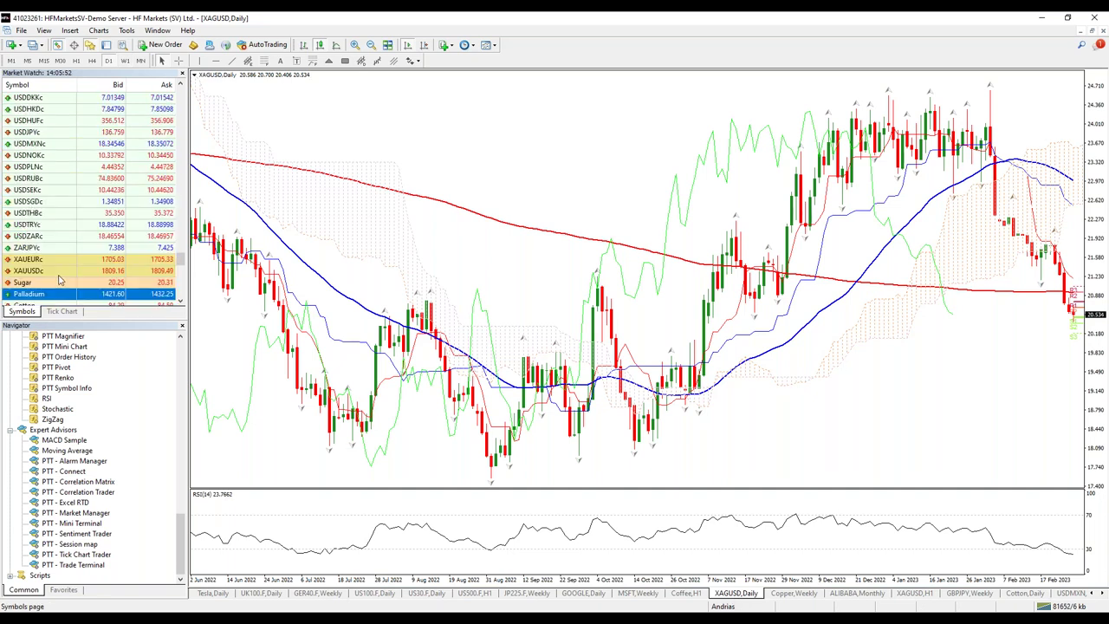
left_click(29, 271)
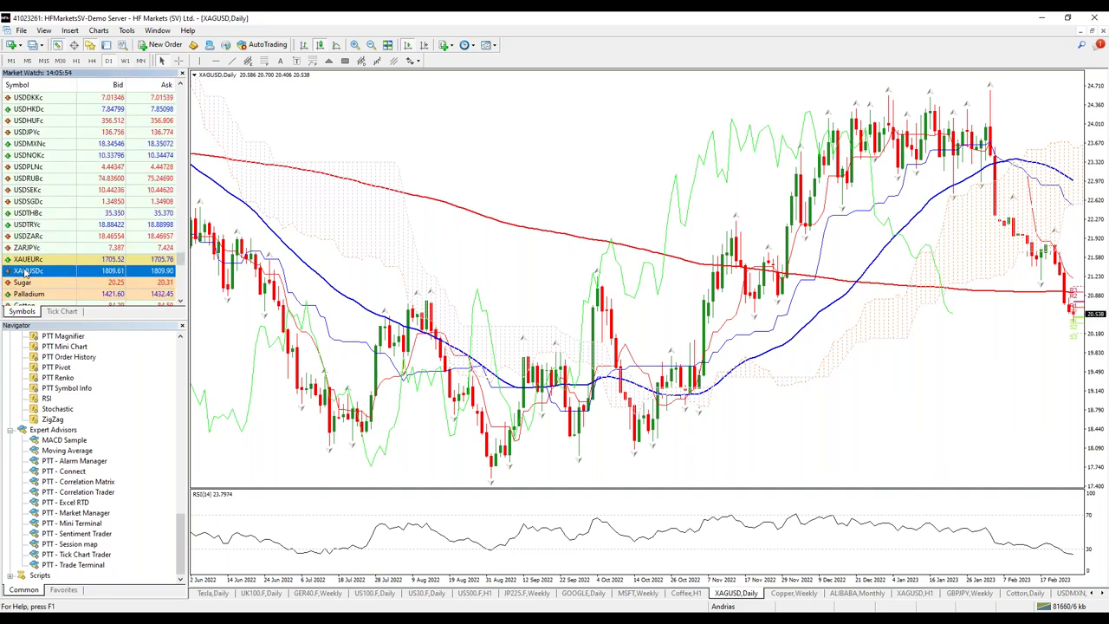
left_click_drag(29, 271, 397, 227)
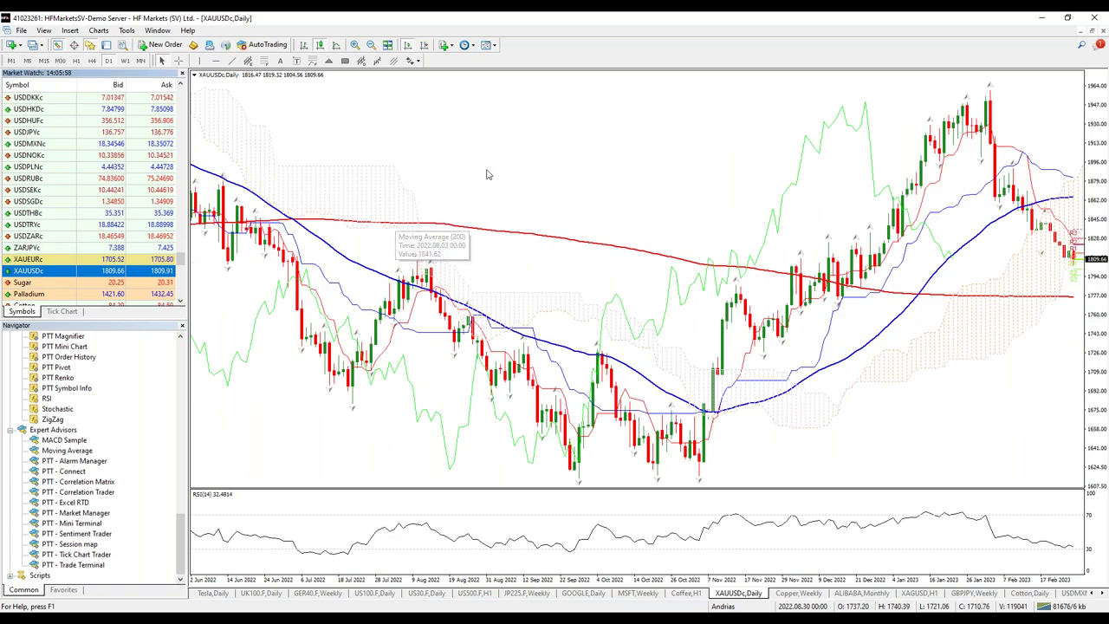
left_click(126, 60)
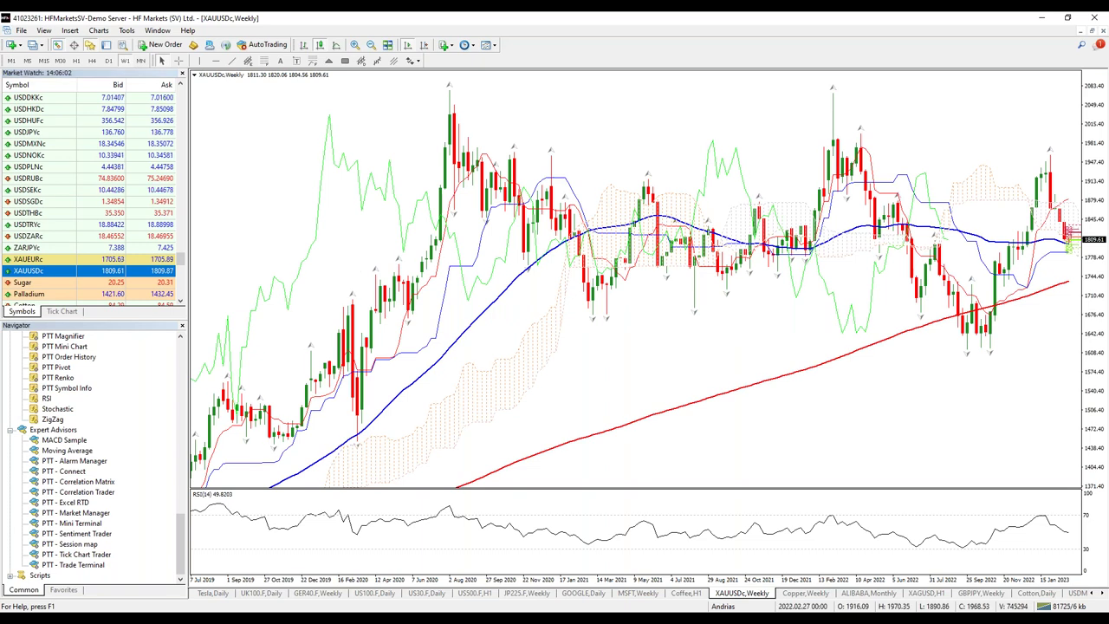
key("plus")
key("plus")
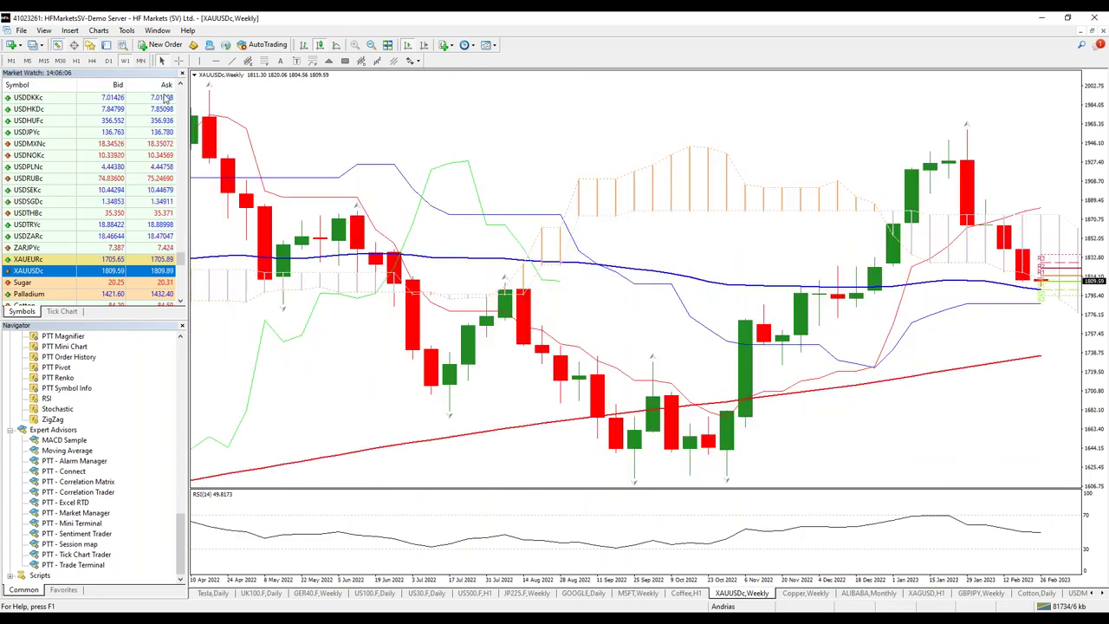
Compare the gold chart on the monthly, weekly and daily timeframes, ending on the enlarged weekly view.
left_click(141, 61)
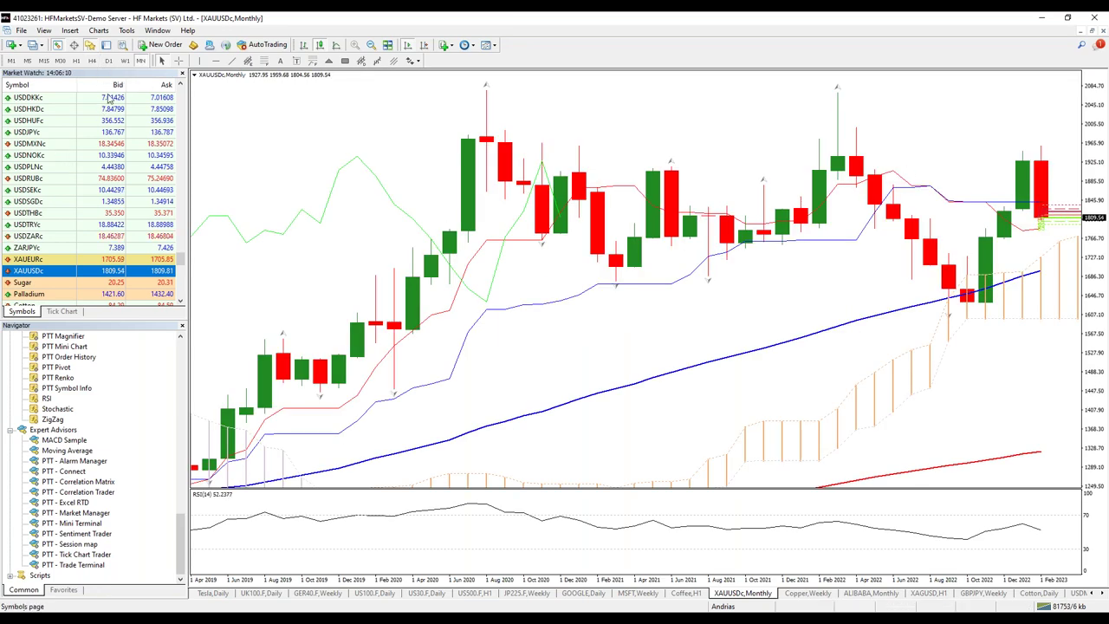
left_click(125, 61)
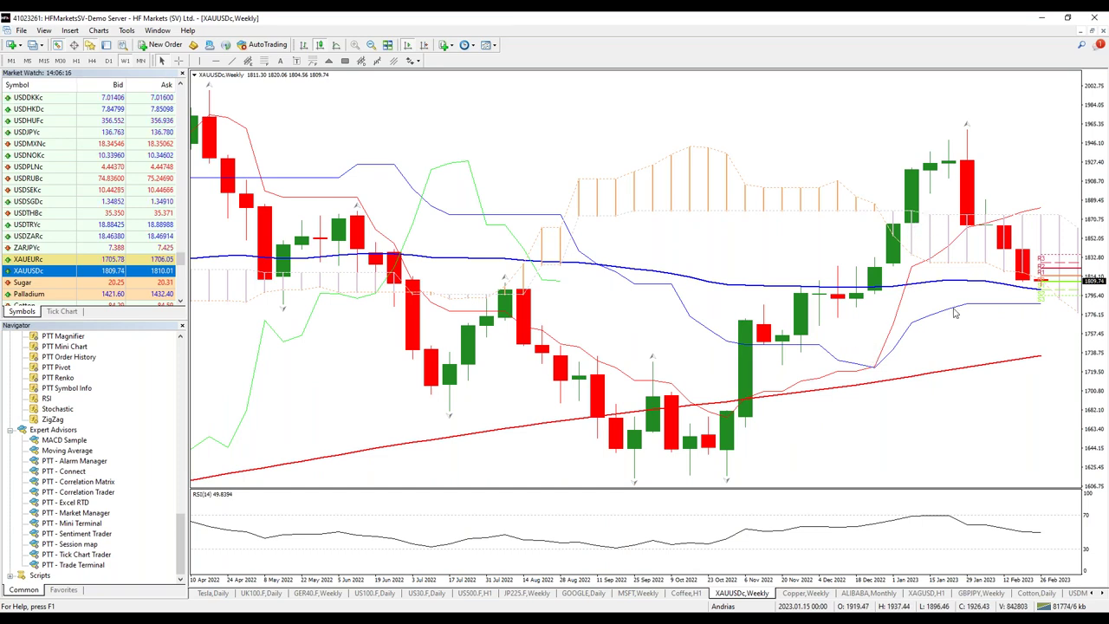
left_click(108, 60)
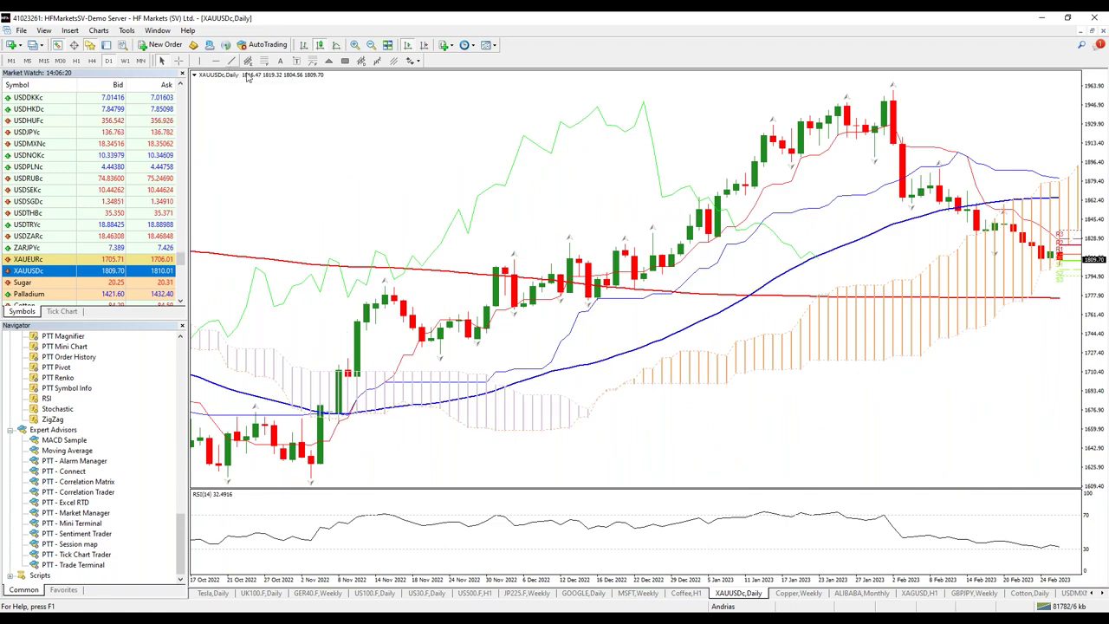
left_click(125, 61)
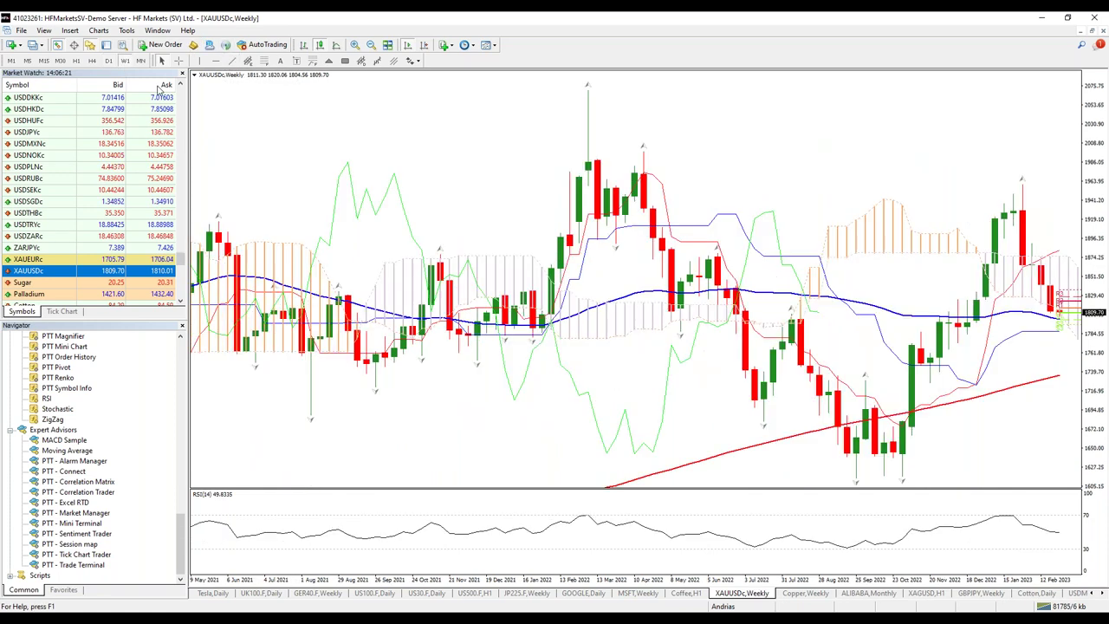
left_click(355, 45)
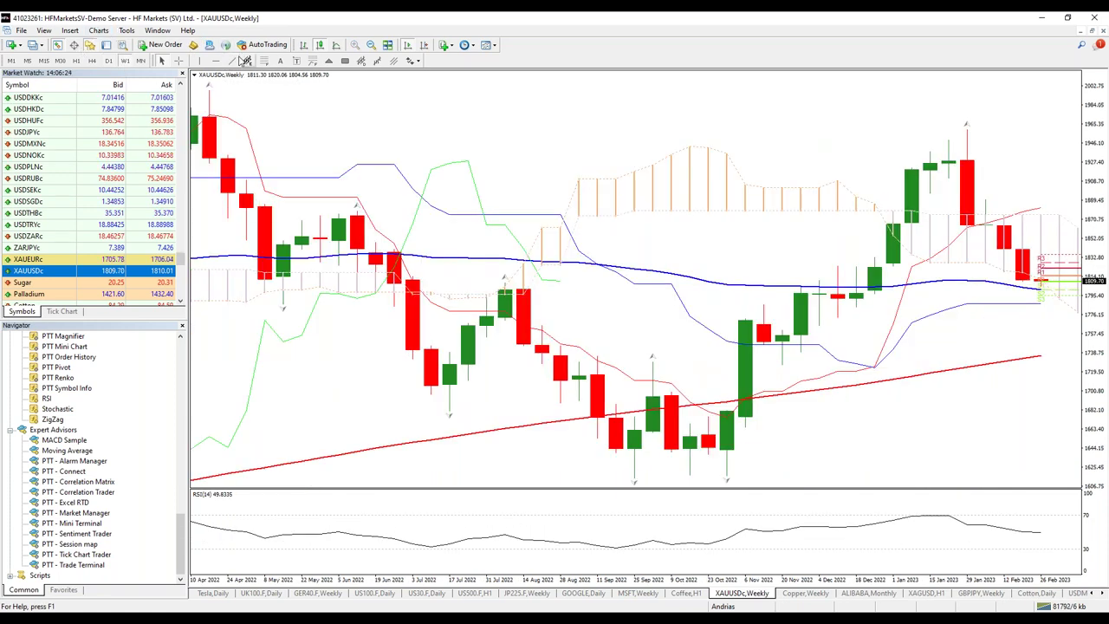
left_click_drag(205, 86, 281, 130)
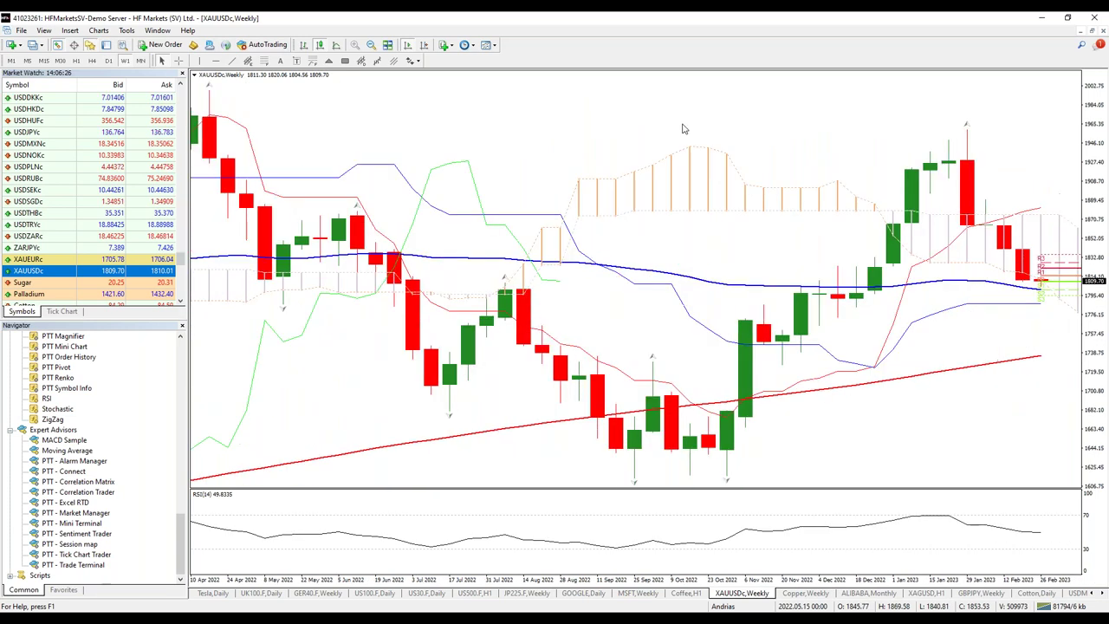
Place vertical lines on the weekly gold chart at 2023.01.01 and 2023.02.05.
left_click(199, 61)
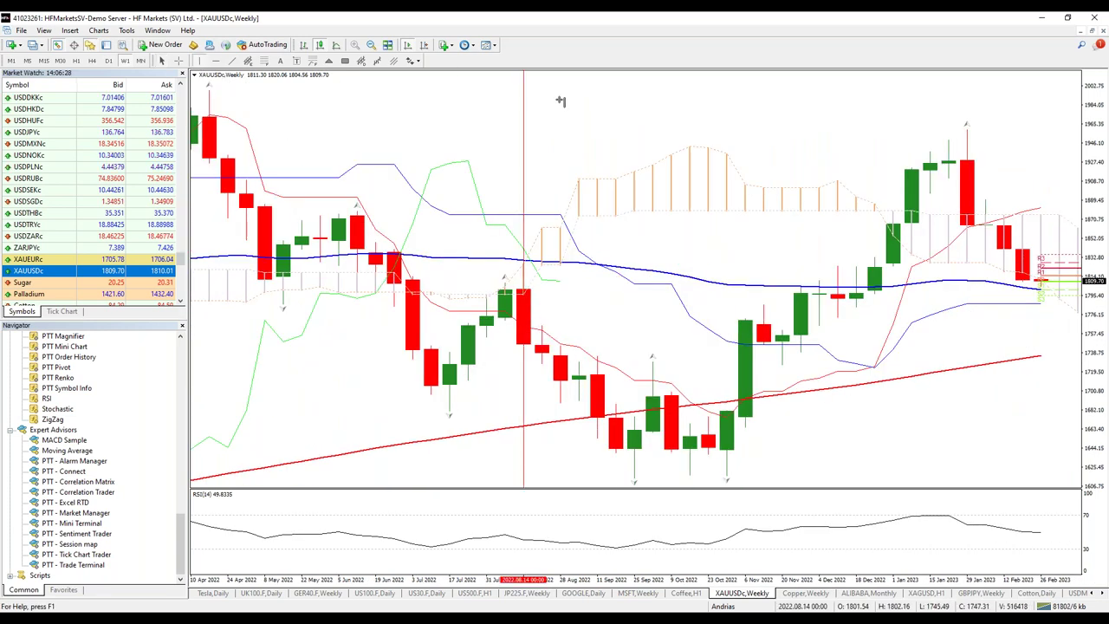
left_click(891, 120)
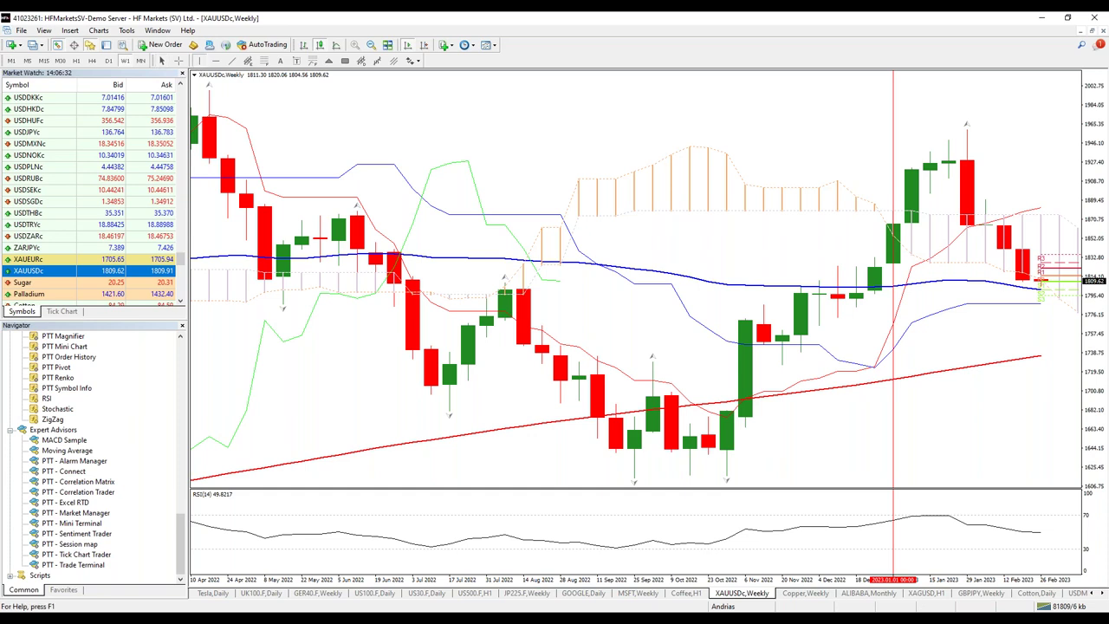
left_click(984, 180)
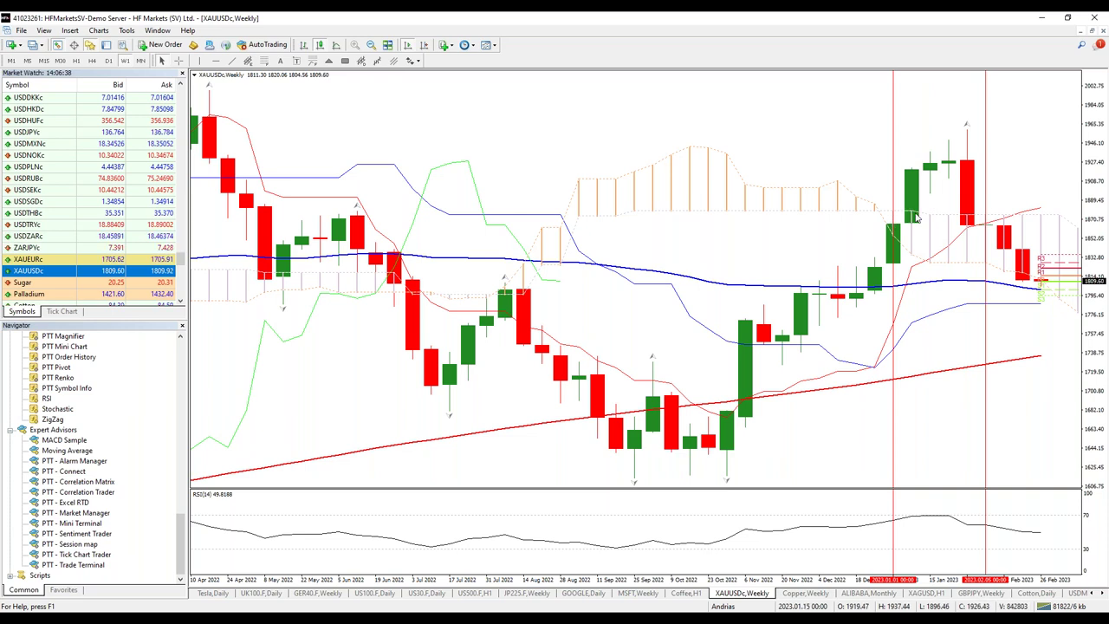
Add horizontal lines to the weekly gold chart at about 1827.86 and 1864.42, level with the candles at the two vertical lines.
left_click(215, 61)
left_click(899, 262)
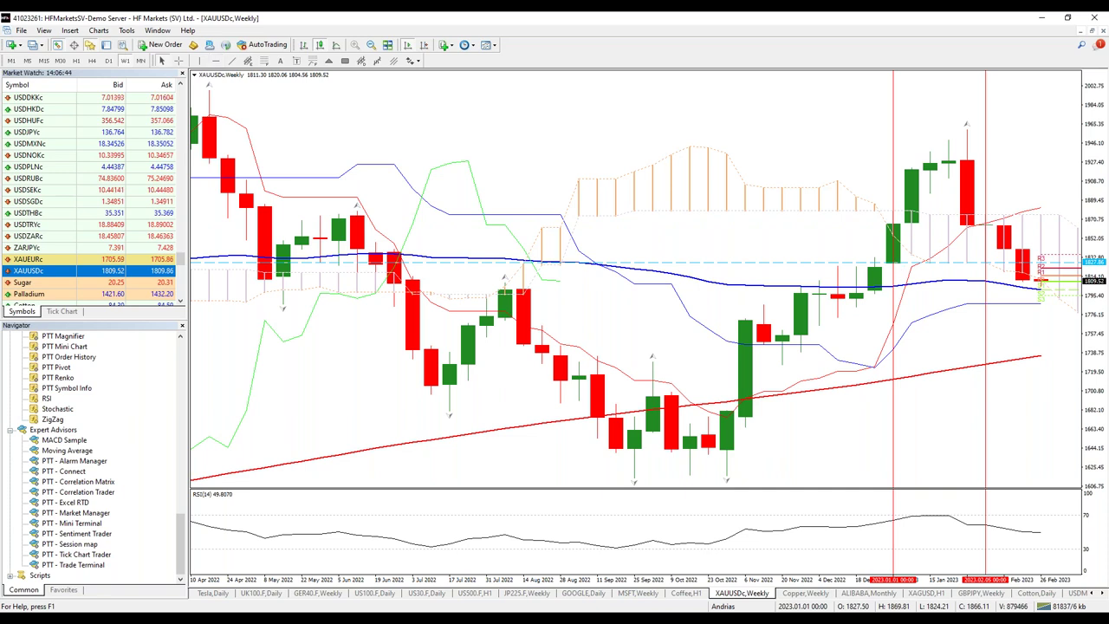
left_click(988, 223)
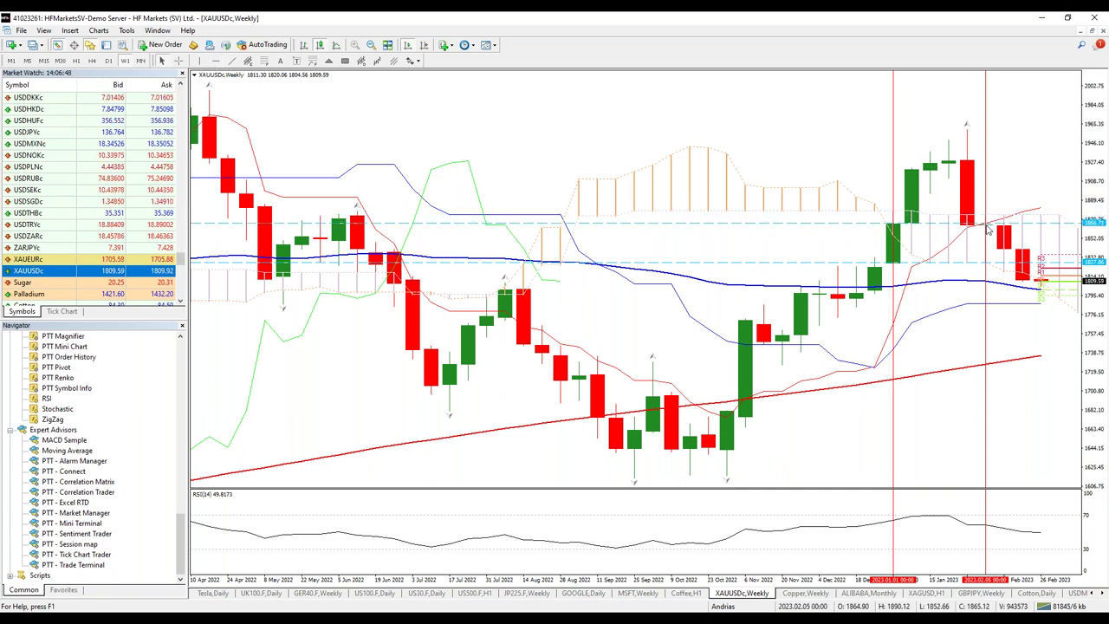
left_click_drag(1006, 222, 996, 225)
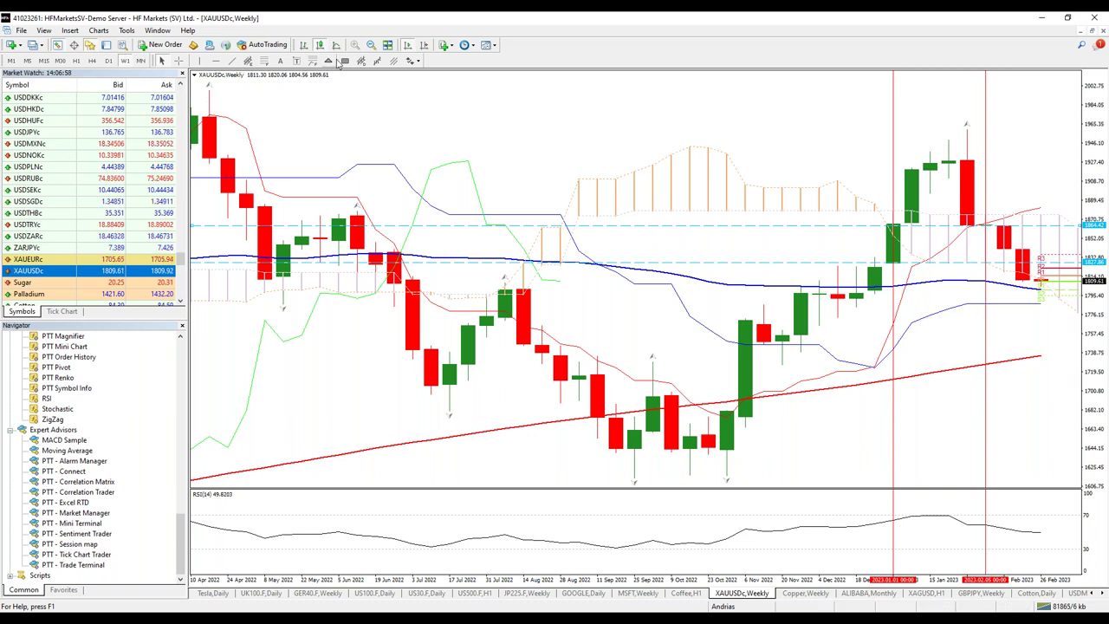
Draw a yellow rectangle on the weekly gold chart between the two horizontal lines, spanning the two vertical lines.
mouse_move(907, 261)
left_mouse_down()
mouse_move(965, 256)
mouse_move(935, 261)
left_mouse_up()
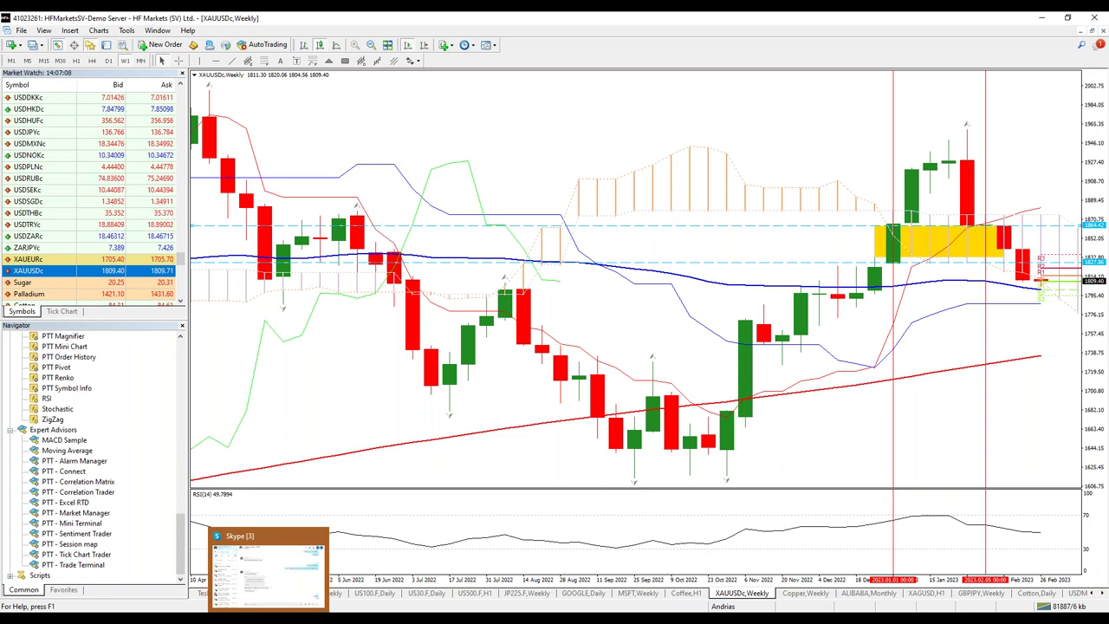
Switch to the legacy gold report in Chrome and highlight its Percent of Open Interest rows.
mouse_move(138, 597)
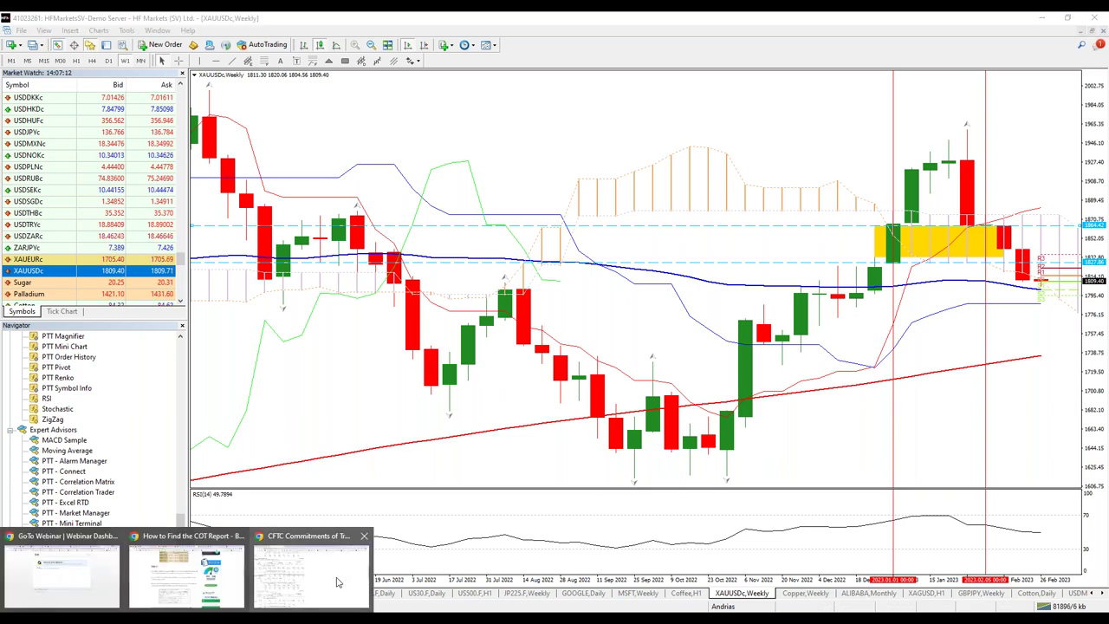
left_click(327, 589)
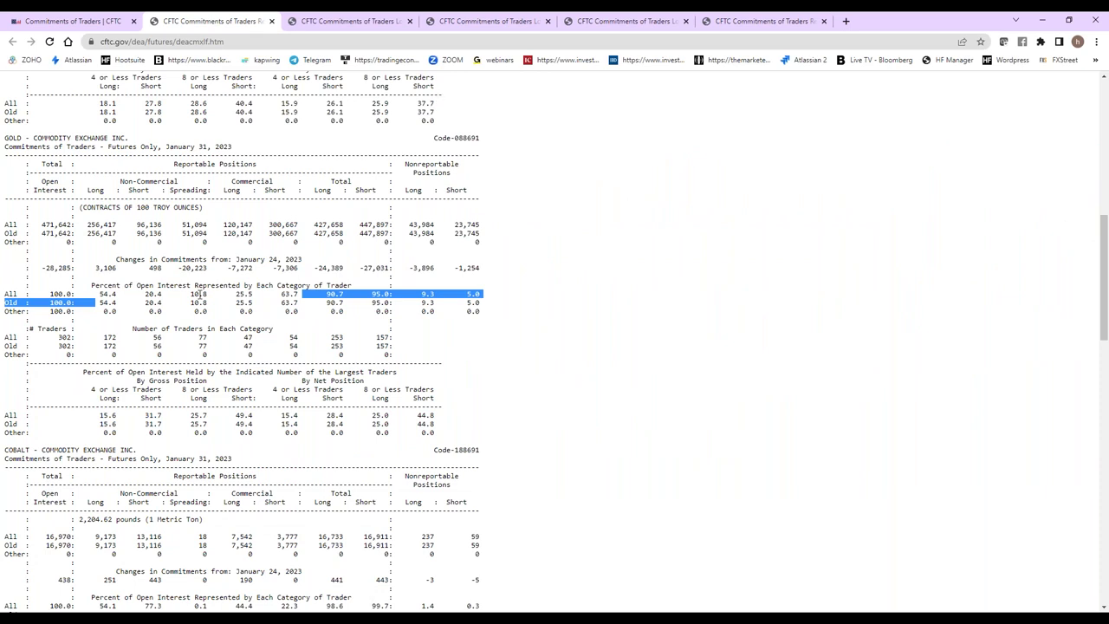
left_click(474, 295)
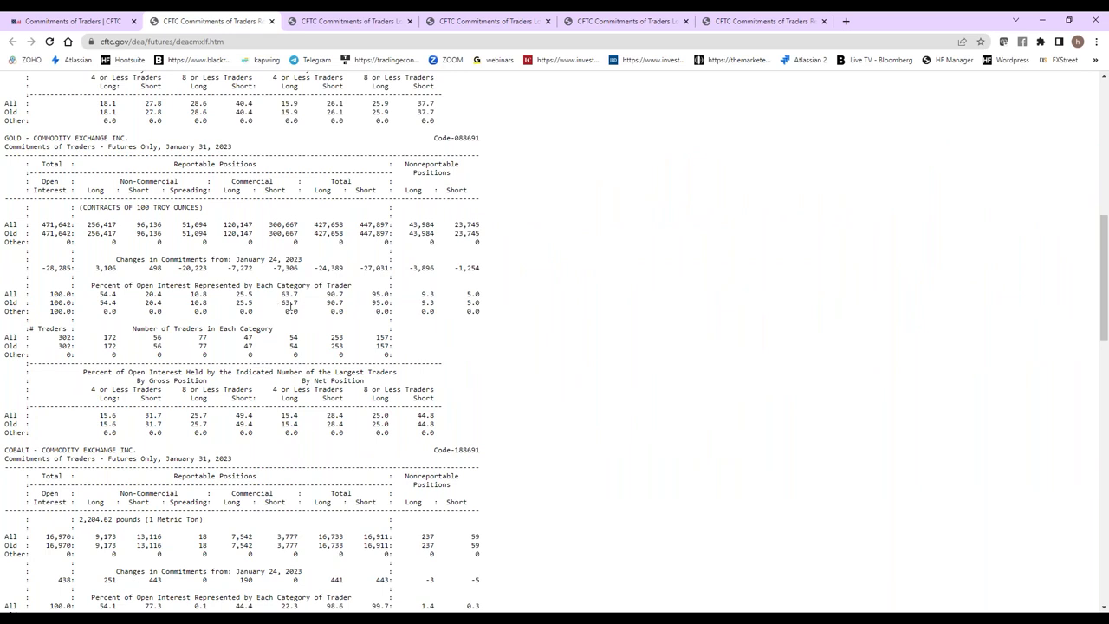
left_click_drag(386, 302, 45, 286)
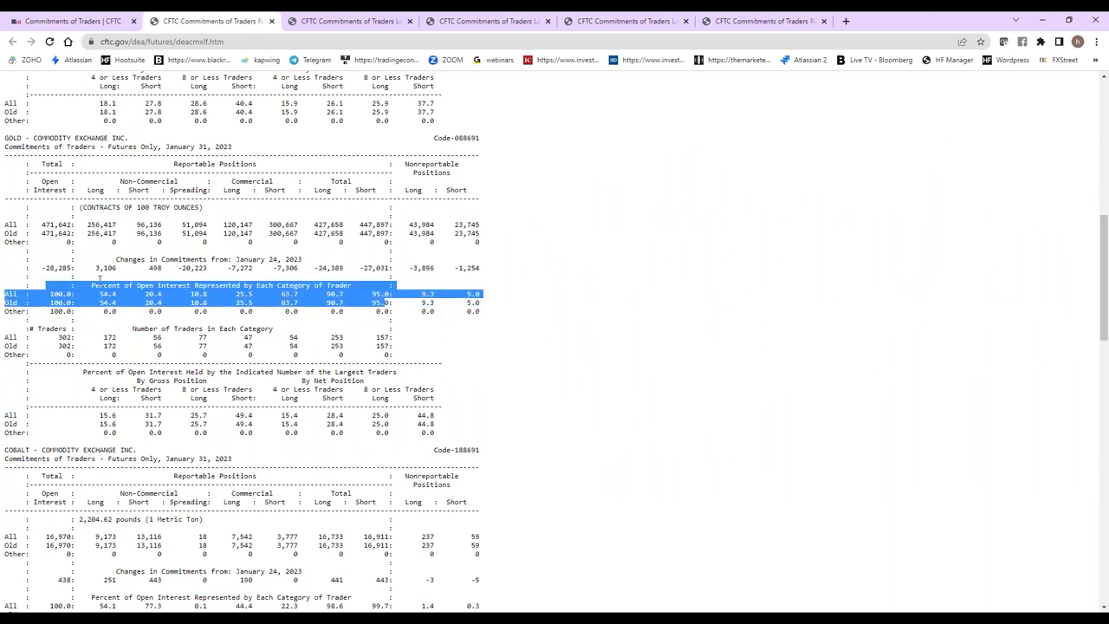
Highlight the legacy gold report's Changes in Commitments from January 24, 2023, covering the reportable, total short and nonreportable long figures.
left_click(227, 272)
left_click_drag(319, 268, 97, 258)
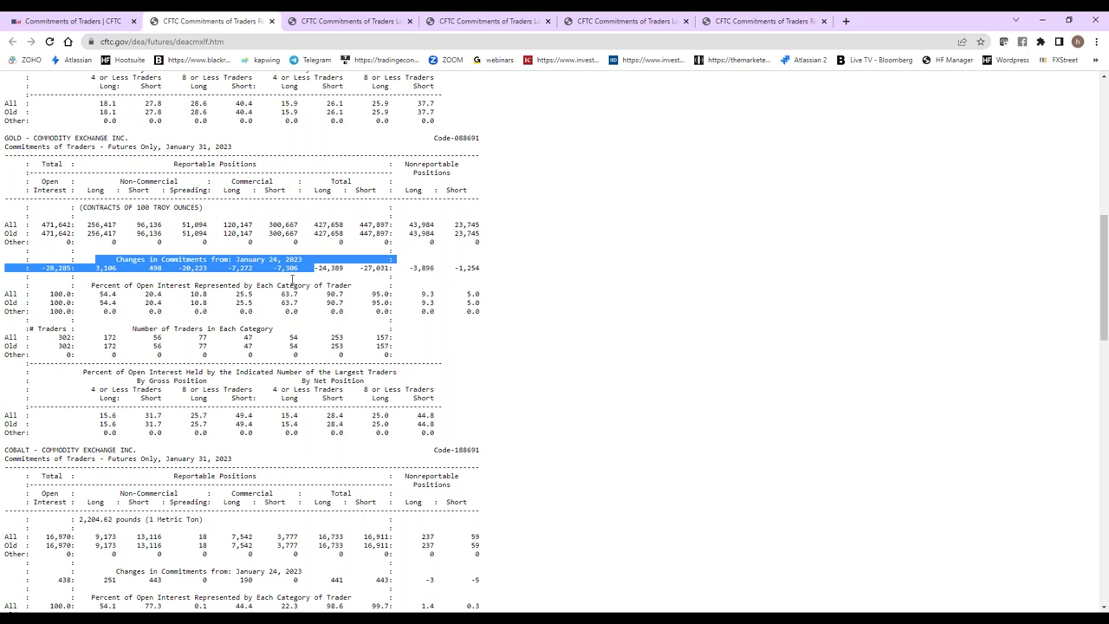
left_click_drag(376, 268, 357, 269)
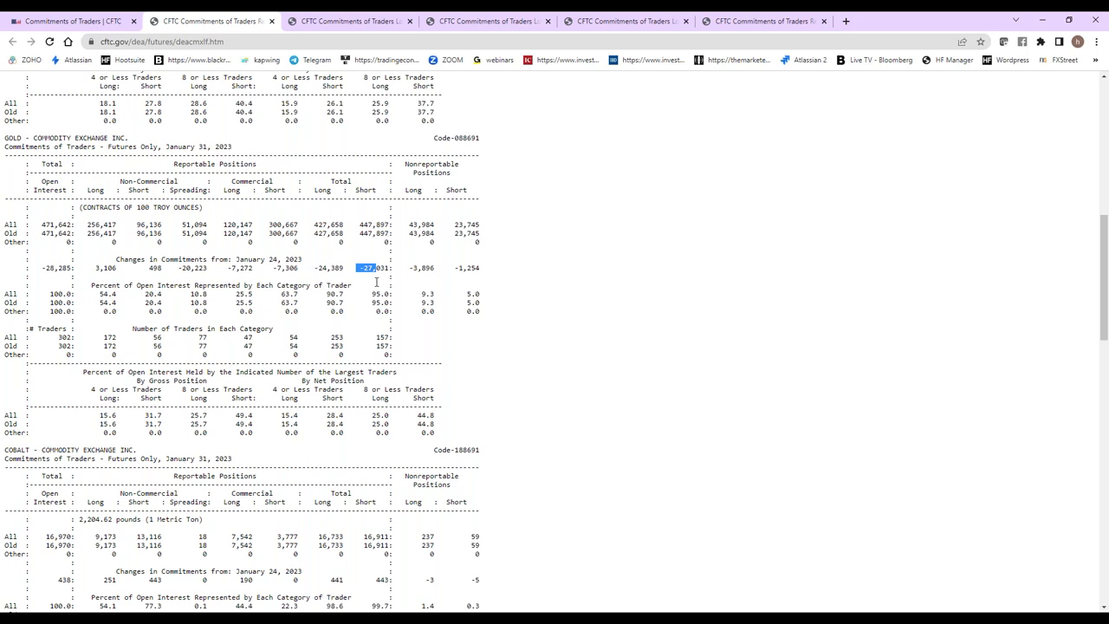
mouse_move(356, 260)
left_mouse_down()
mouse_move(374, 262)
mouse_move(371, 271)
left_mouse_up()
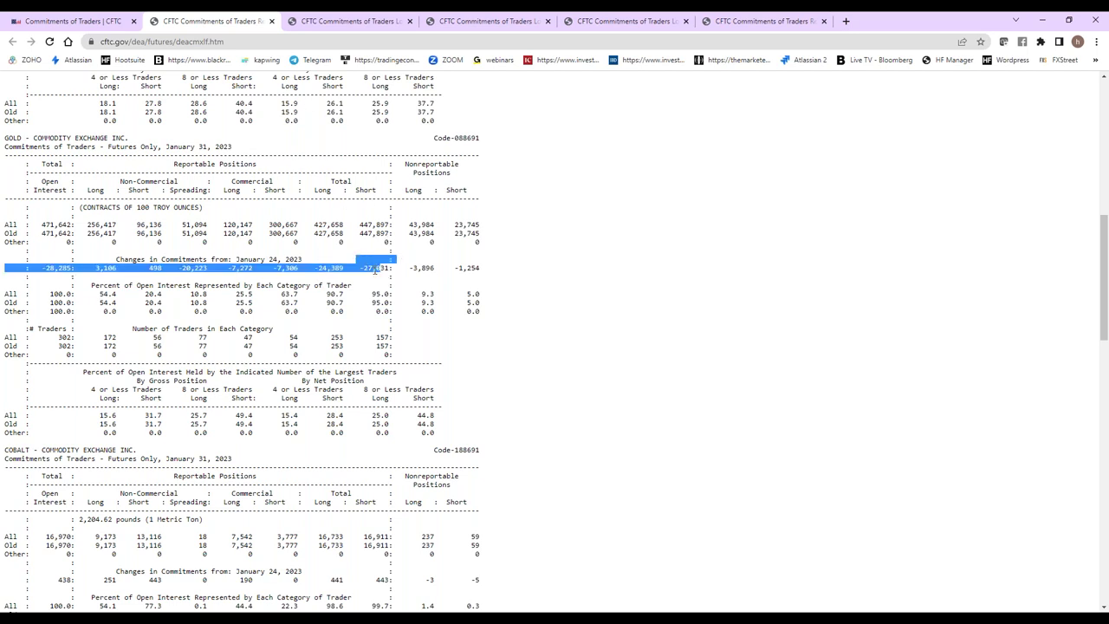
left_click(331, 270)
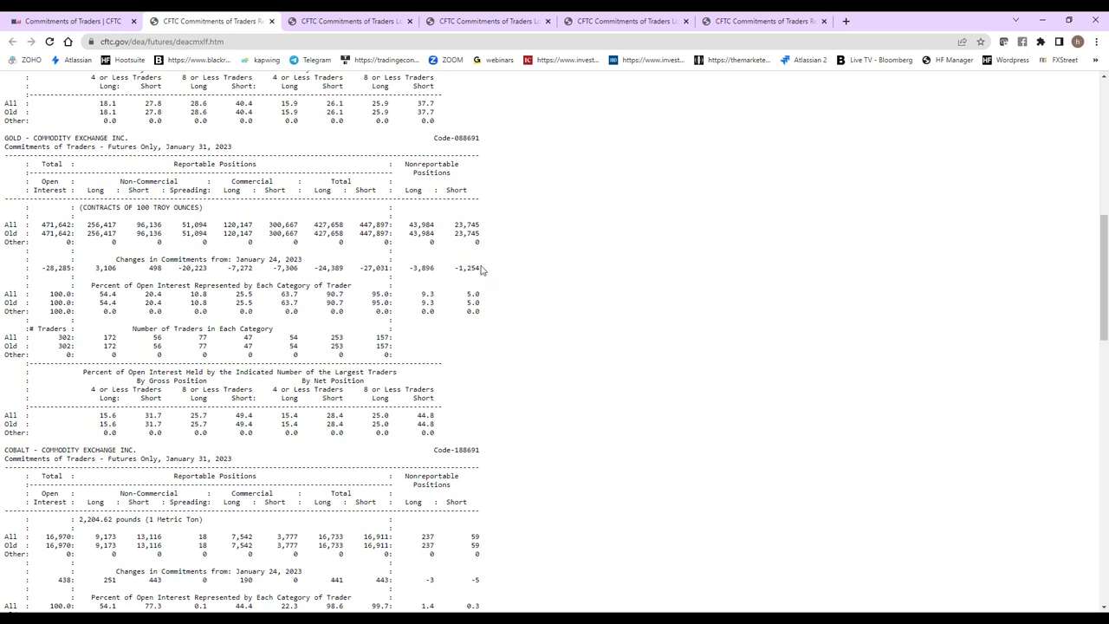
left_click_drag(435, 268, 404, 268)
Compare the gold Changes in Commitments between the legacy and disaggregated long-format reports, highlighting the full disaggregated row.
key("ctrl+Tab")
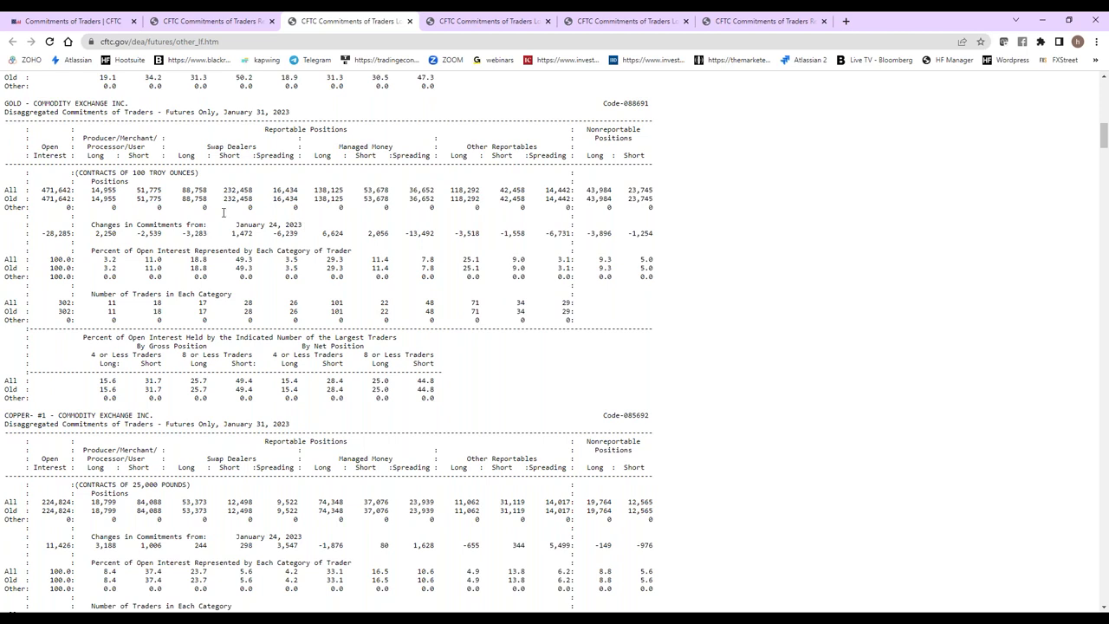
left_click_drag(115, 233, 74, 233)
left_click(139, 217)
left_click(180, 19)
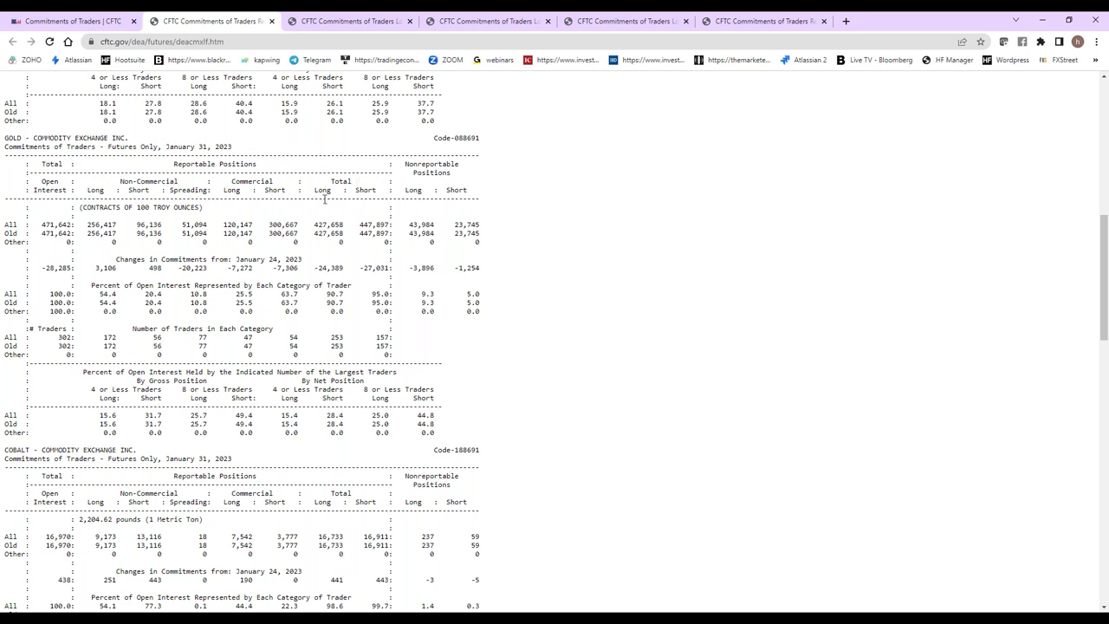
left_click_drag(352, 268, 395, 268)
left_click(362, 19)
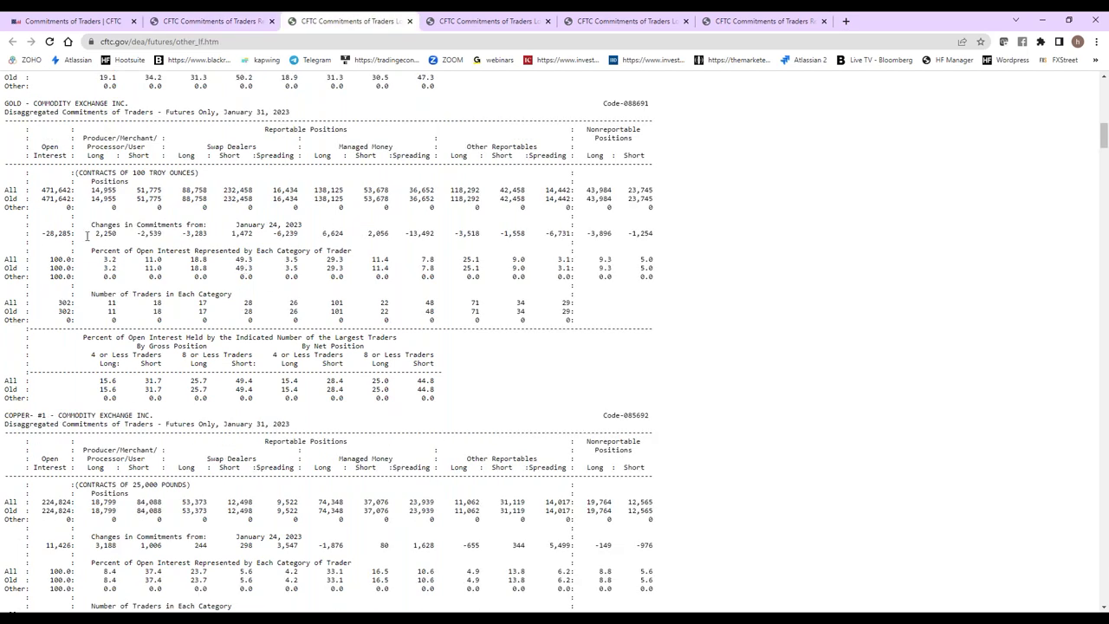
left_click_drag(91, 225, 665, 235)
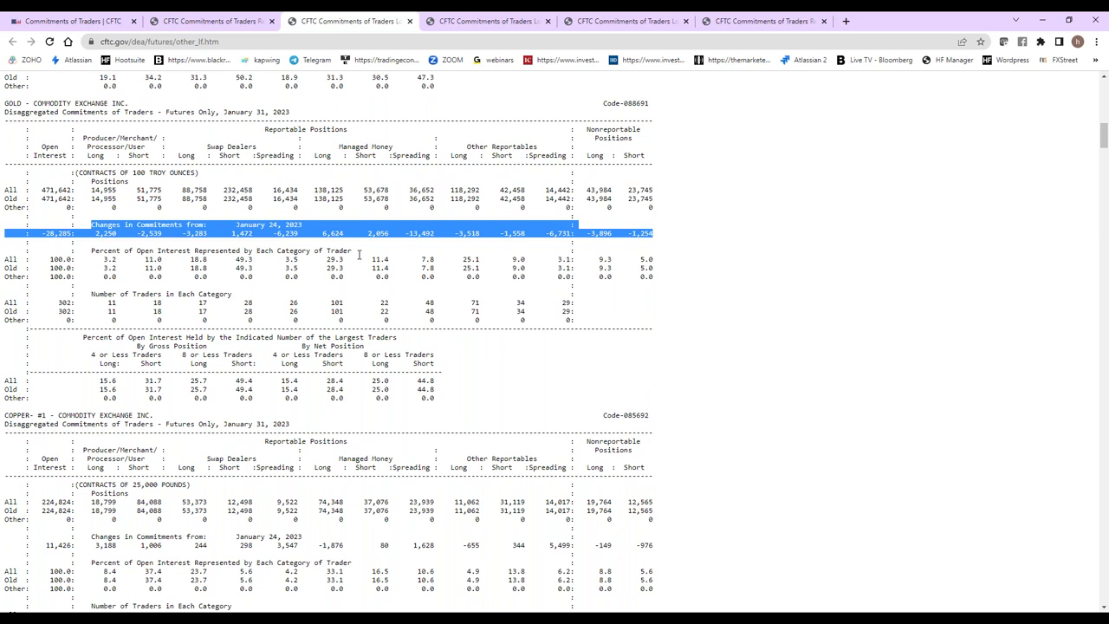
View the disaggregated short-format reports for futures only and for options and futures combined, and return to the long-format report.
left_click(538, 19)
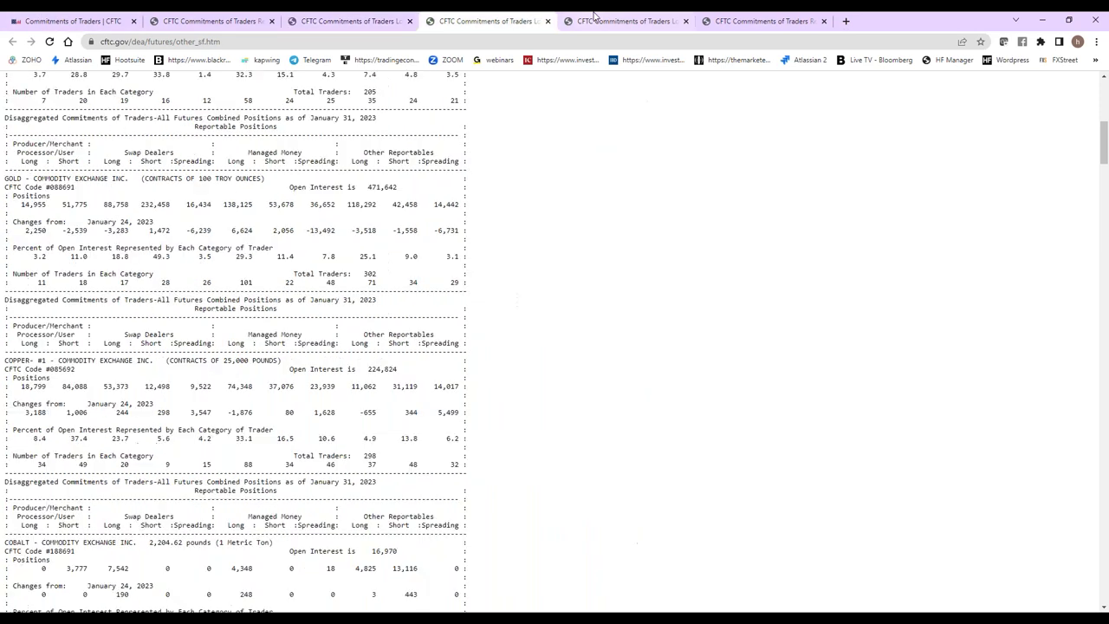
left_click(597, 13)
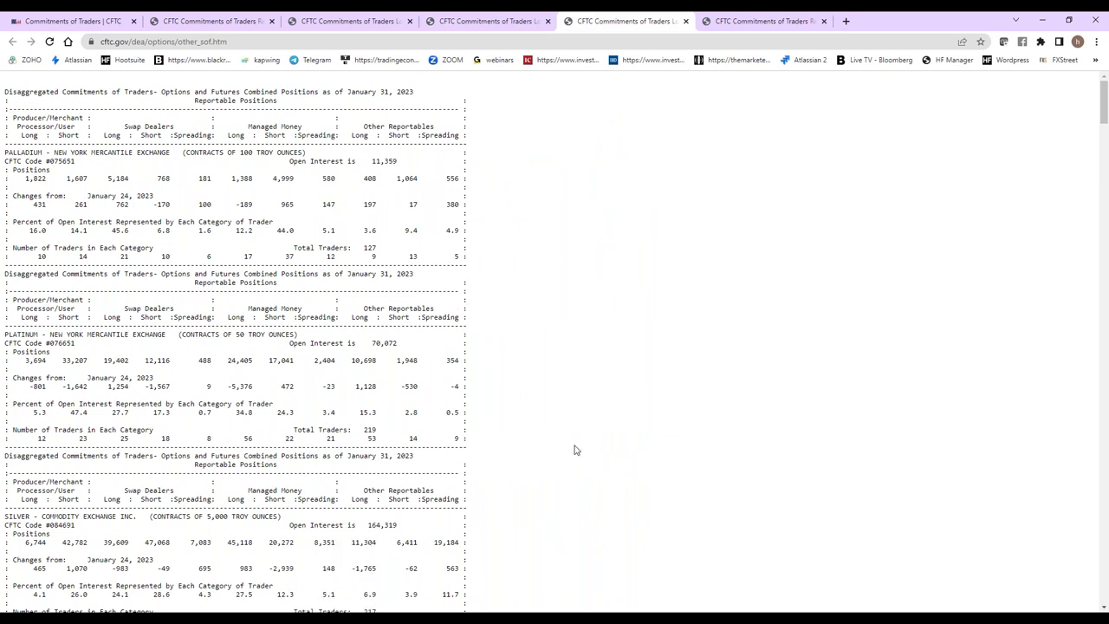
left_click(381, 17)
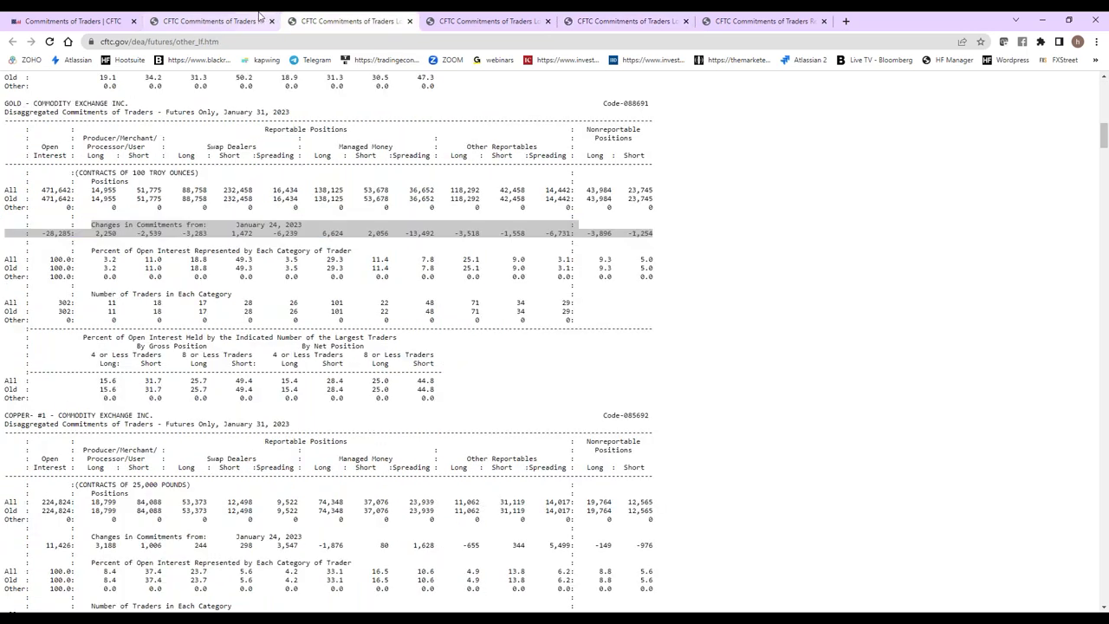
Close all the open report pages, leaving only the CFTC Commitments of Traders index page.
left_click(258, 12)
left_click(271, 21)
left_click(271, 21)
left_click(272, 20)
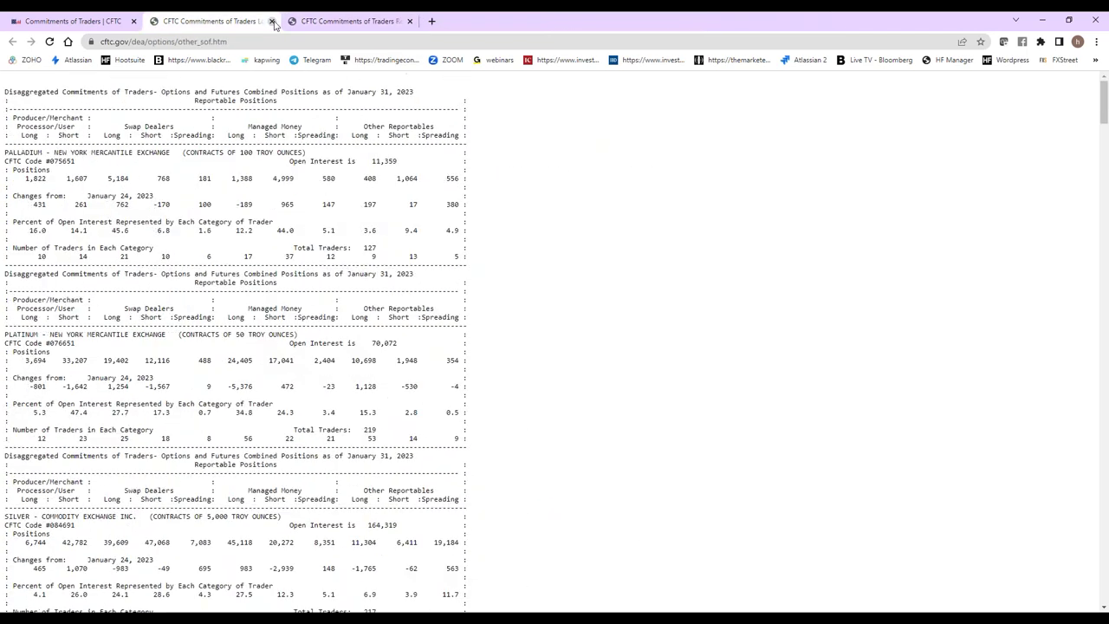
left_click(271, 21)
left_click(272, 20)
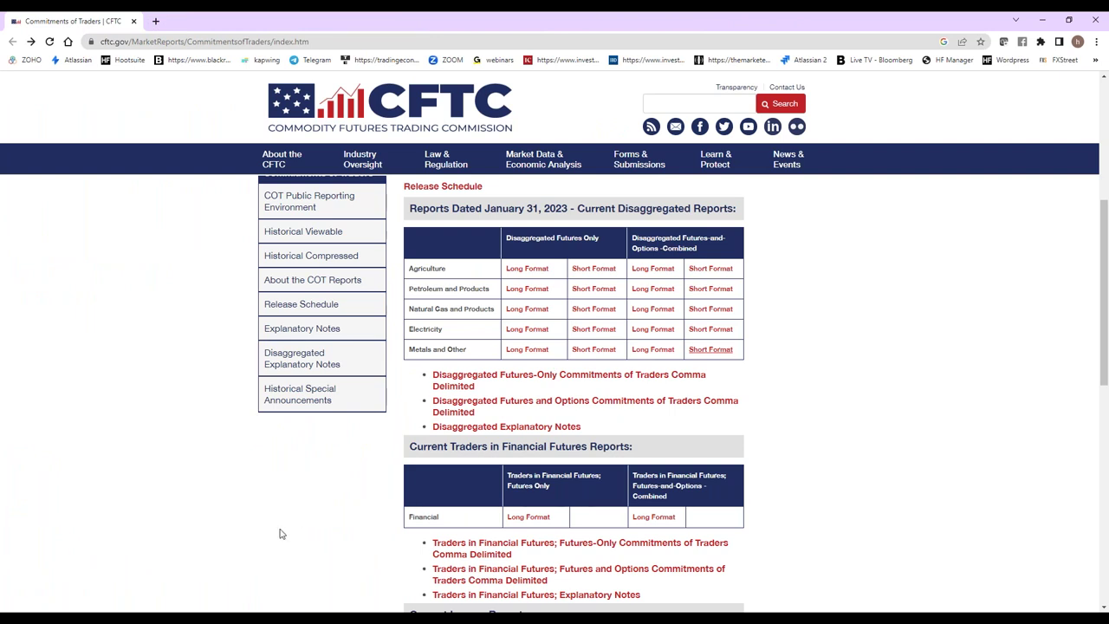
Open both long-format Traders in Financial Futures reports, futures only and futures-and-options combined, in new tabs.
scroll(288, 531, "down", 5)
scroll(275, 536, "up", 3)
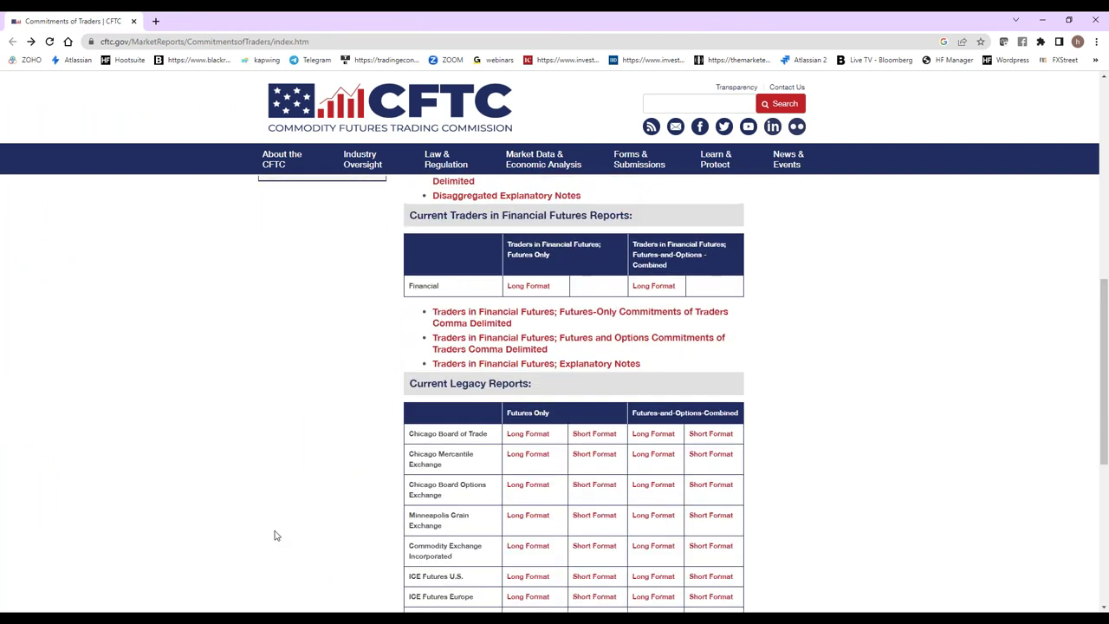
left_click(538, 291, "ctrl")
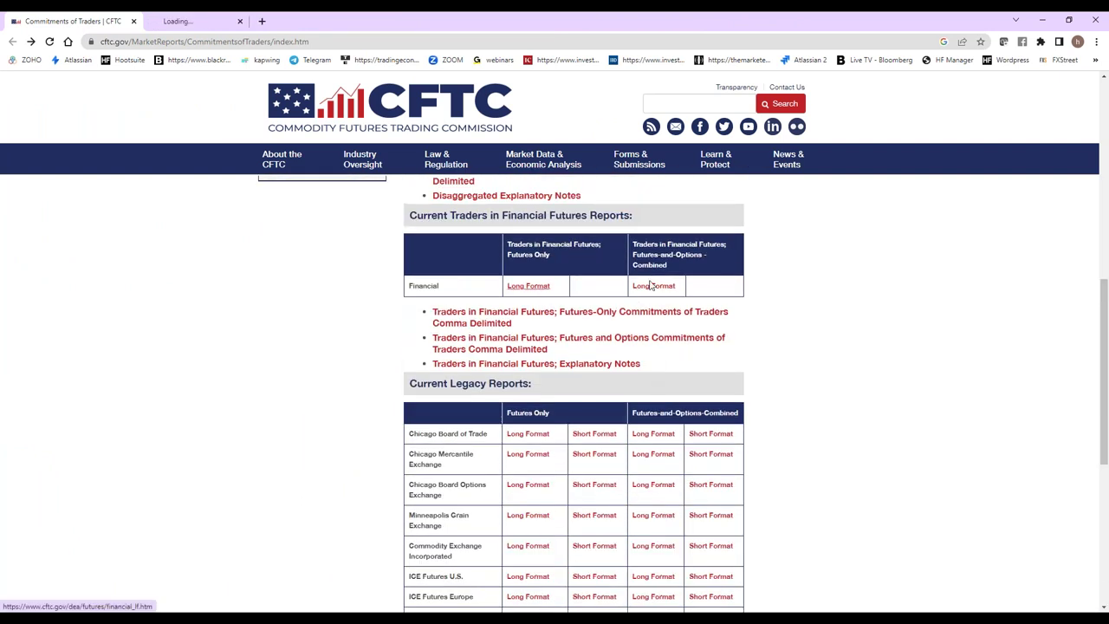
left_click(656, 292, "ctrl")
Open the Chicago Mercantile Exchange legacy futures-only reports in long and short format in new tabs.
scroll(309, 392, "down", 2)
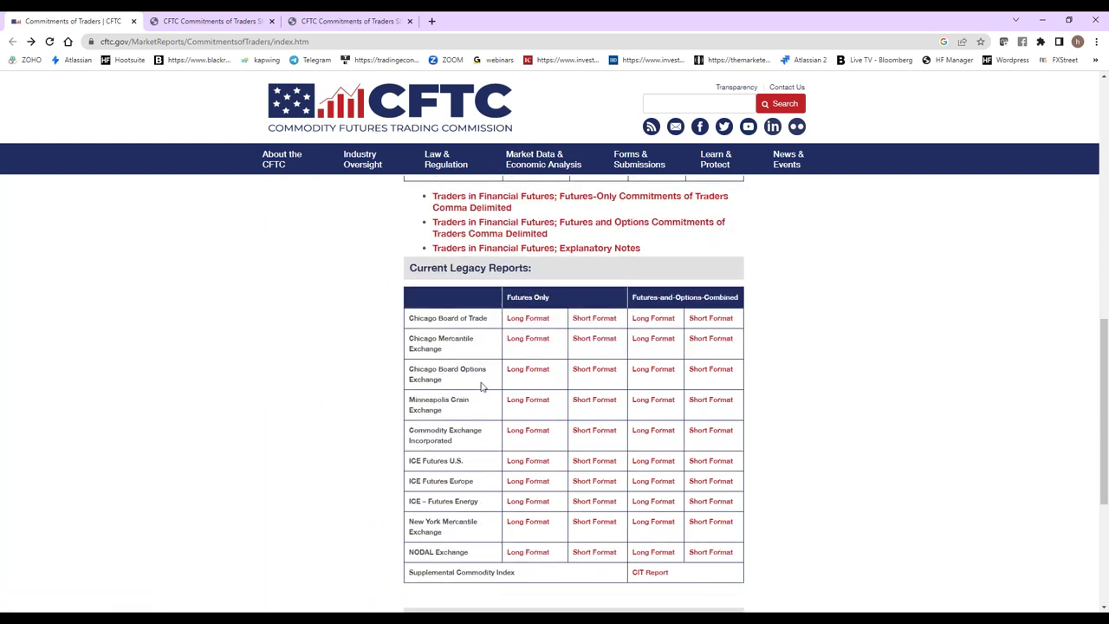
left_click(530, 342, "ctrl")
left_click(591, 343, "ctrl")
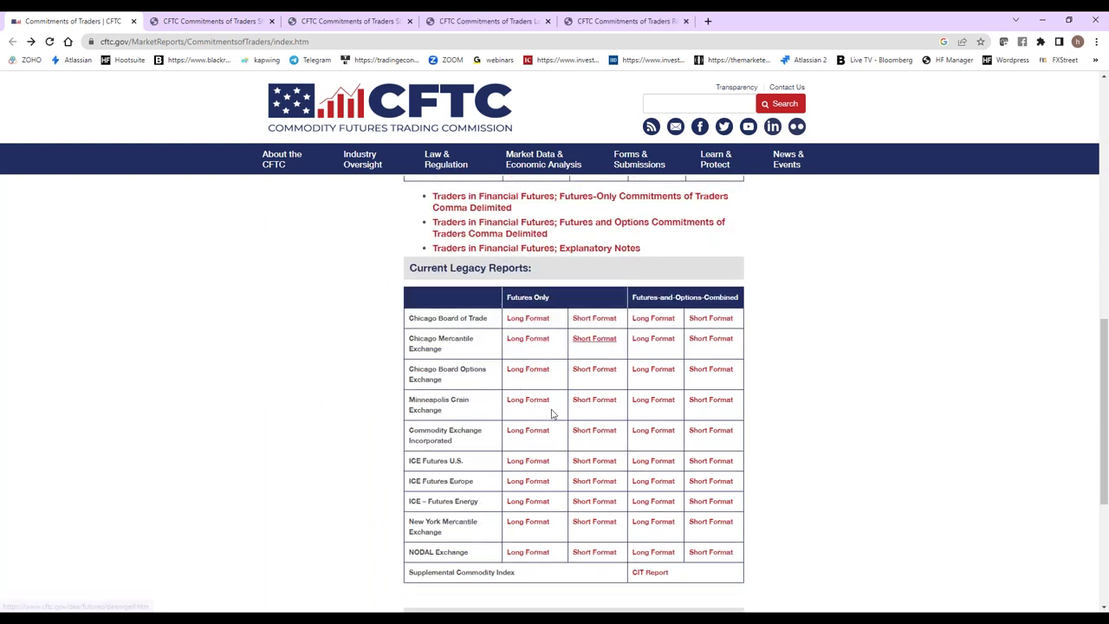
Review both Traders in Financial Futures reports and locate the Canadian dollar section in the Chicago Mercantile Exchange legacy long-format report.
left_click(245, 19)
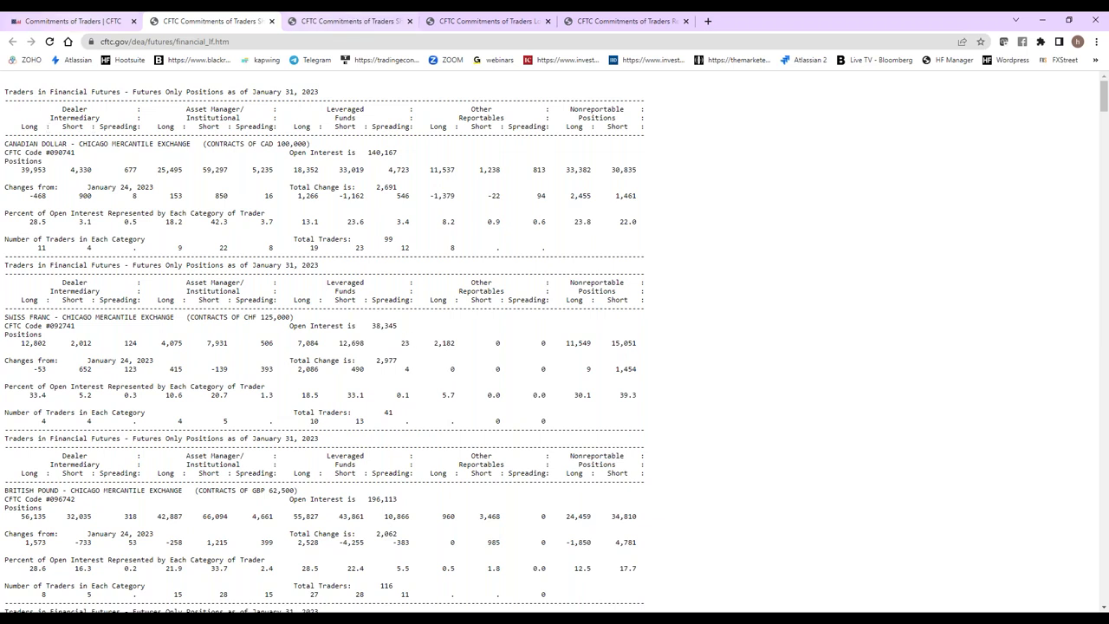
left_click(364, 21)
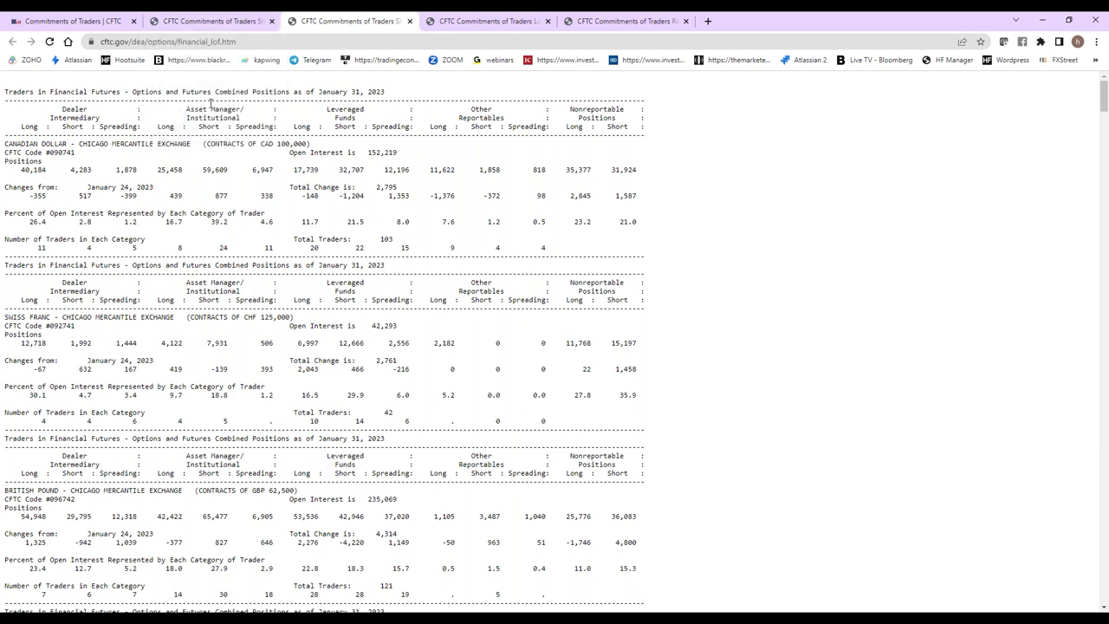
left_click(481, 24)
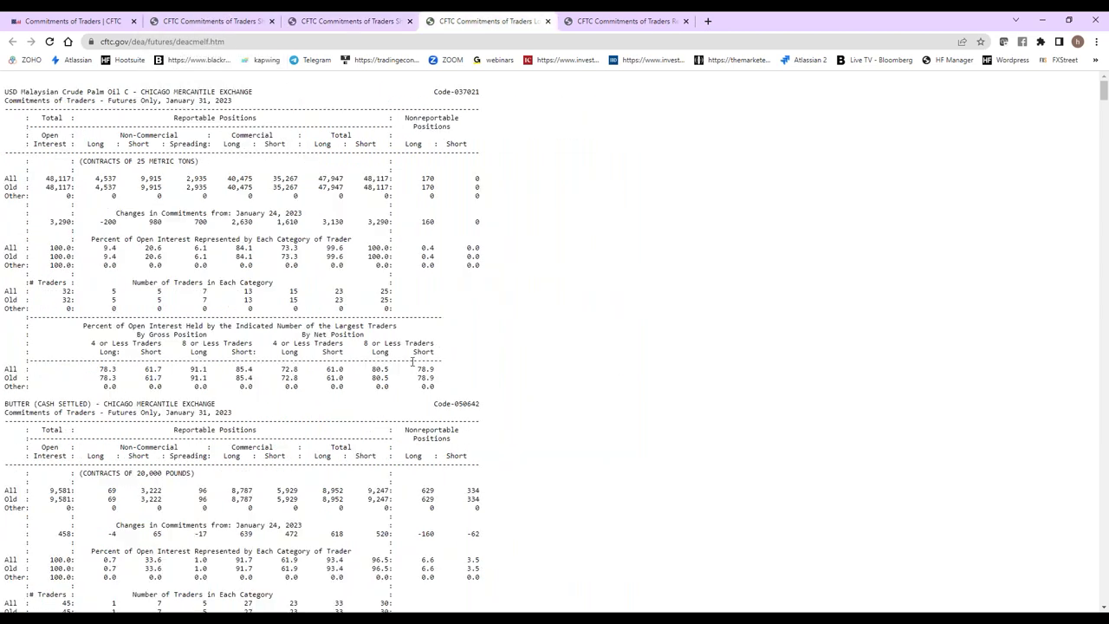
scroll(554, 347, "down", 8)
scroll(554, 347, "down", 15)
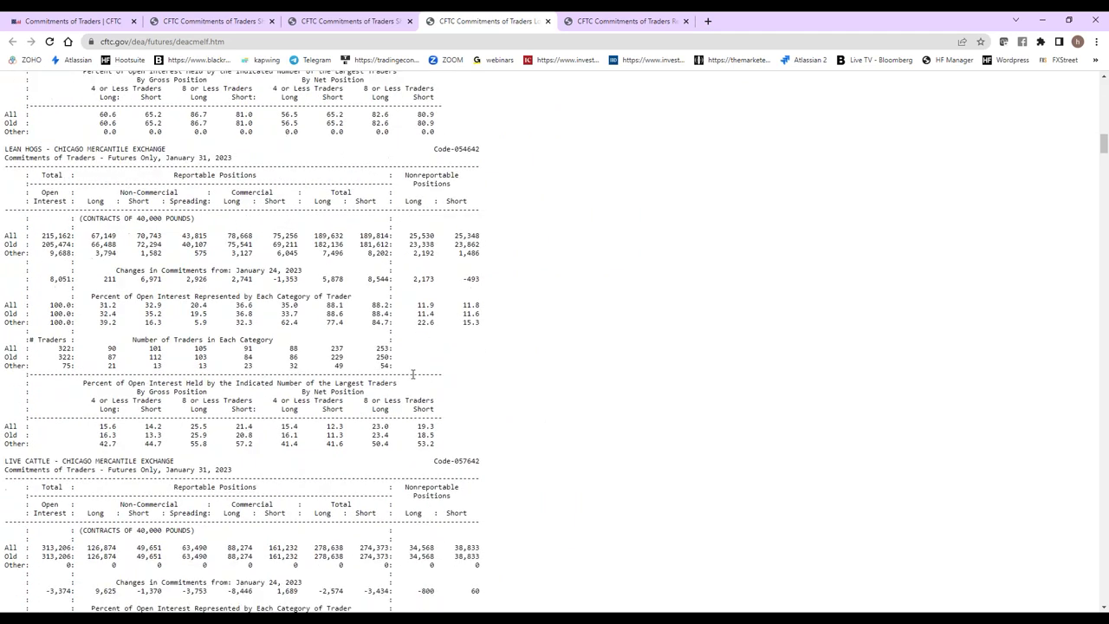
scroll(453, 441, "down", 15)
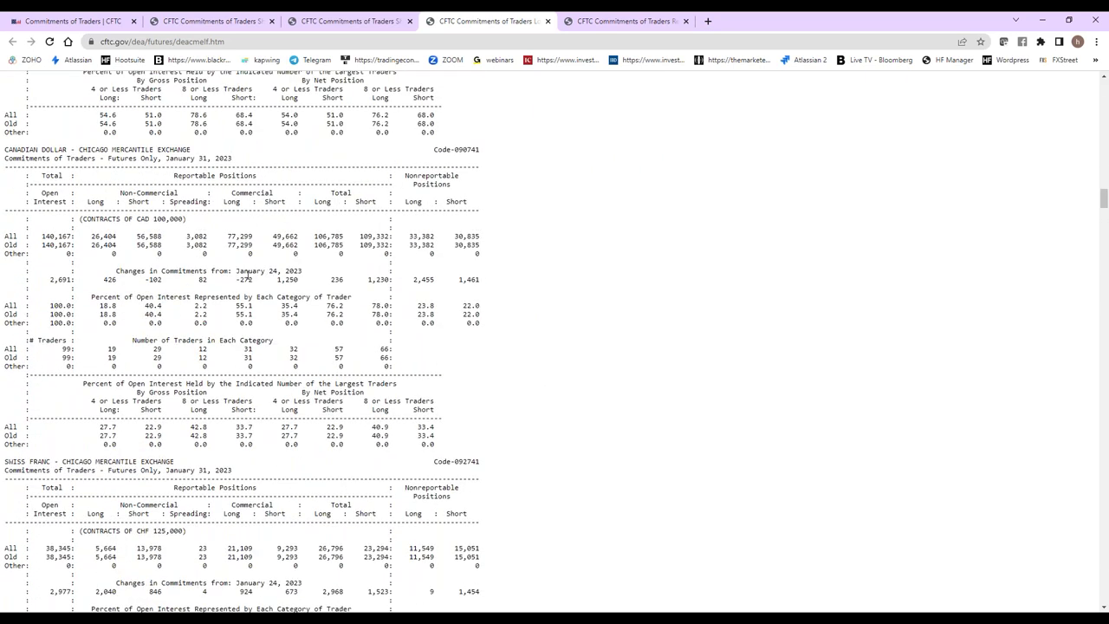
Browse the currency sections of the Chicago Mercantile Exchange legacy short-format report.
left_click(597, 14)
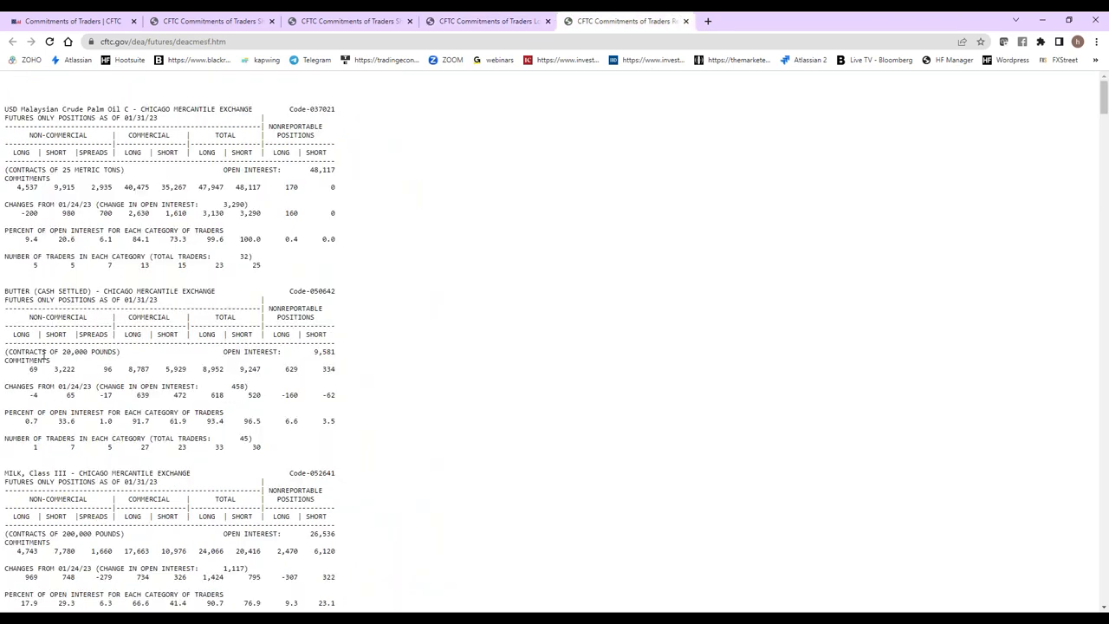
scroll(555, 338, "down", 10)
scroll(554, 338, "down", 13)
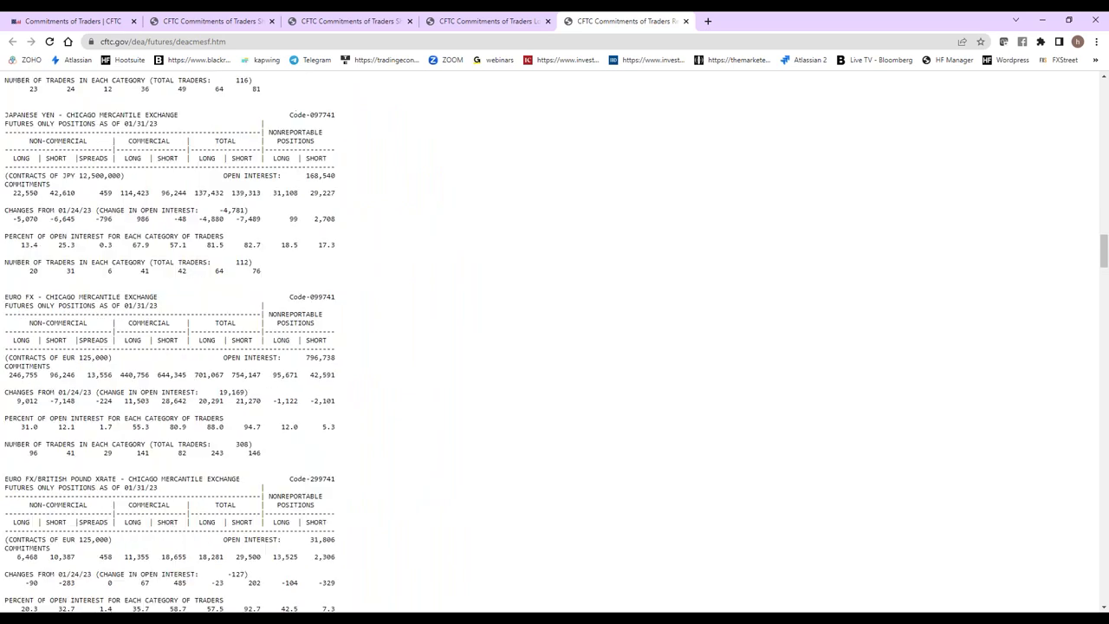
scroll(555, 338, "up", 5)
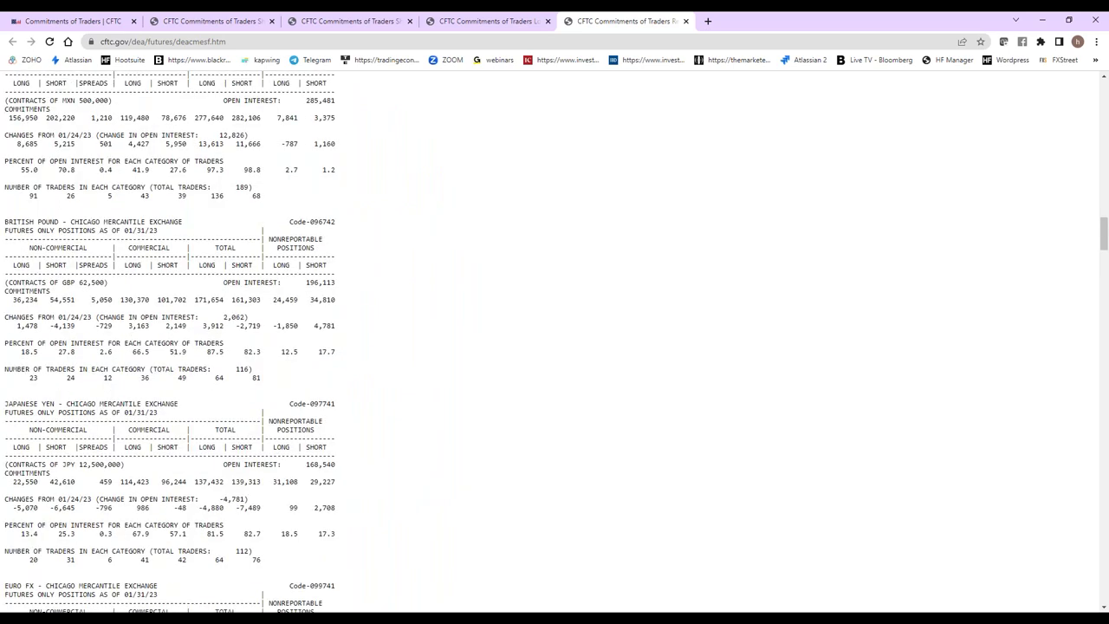
scroll(555, 338, "down", 10)
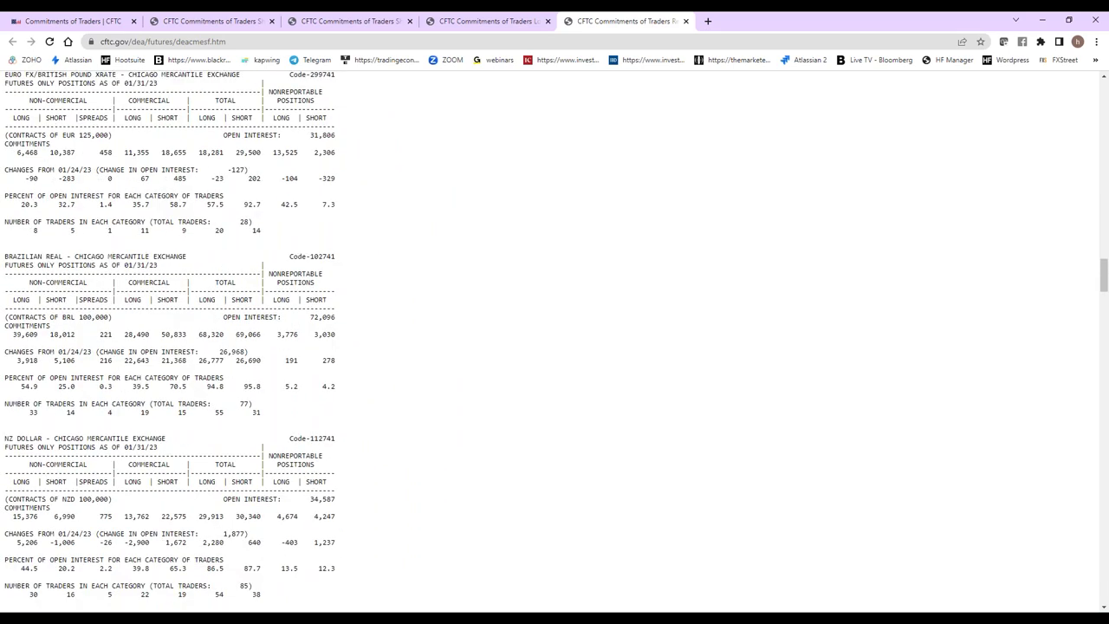
scroll(807, 381, "down", 8)
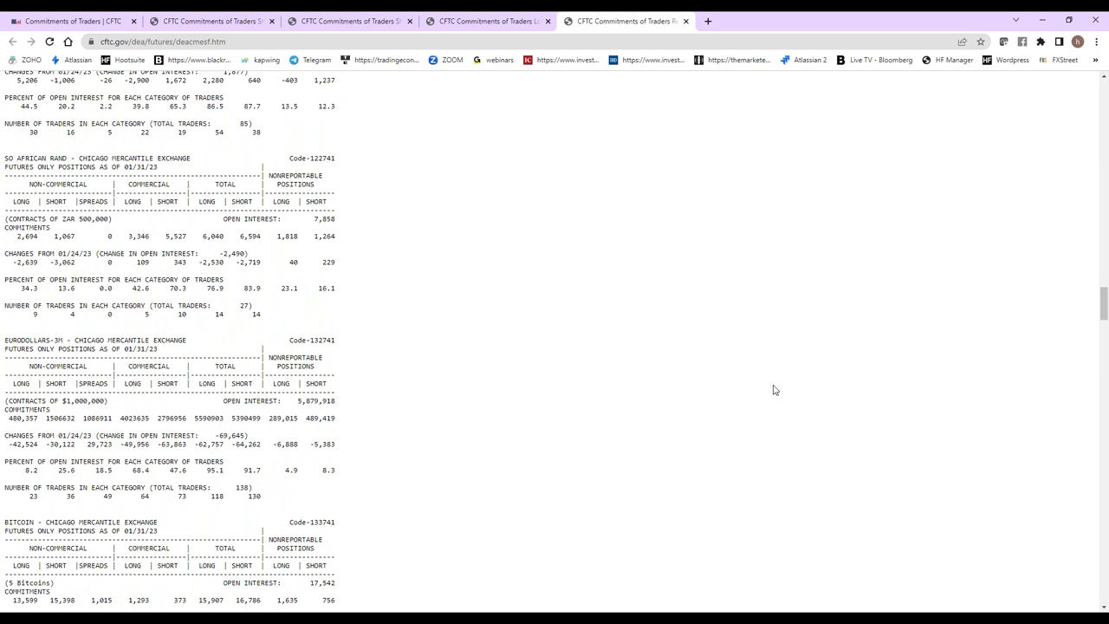
Search the short-format report for "canad" and examine the Canadian dollar positions and changes.
key("ctrl+f")
type("canad")
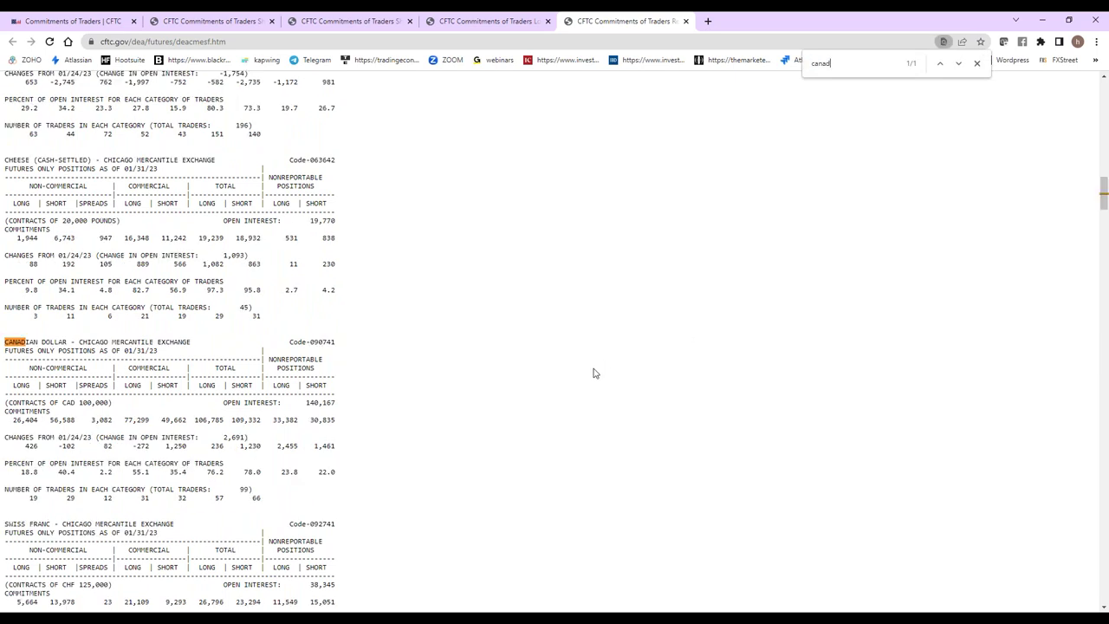
scroll(593, 392, "down", 2)
scroll(593, 391, "down", 2)
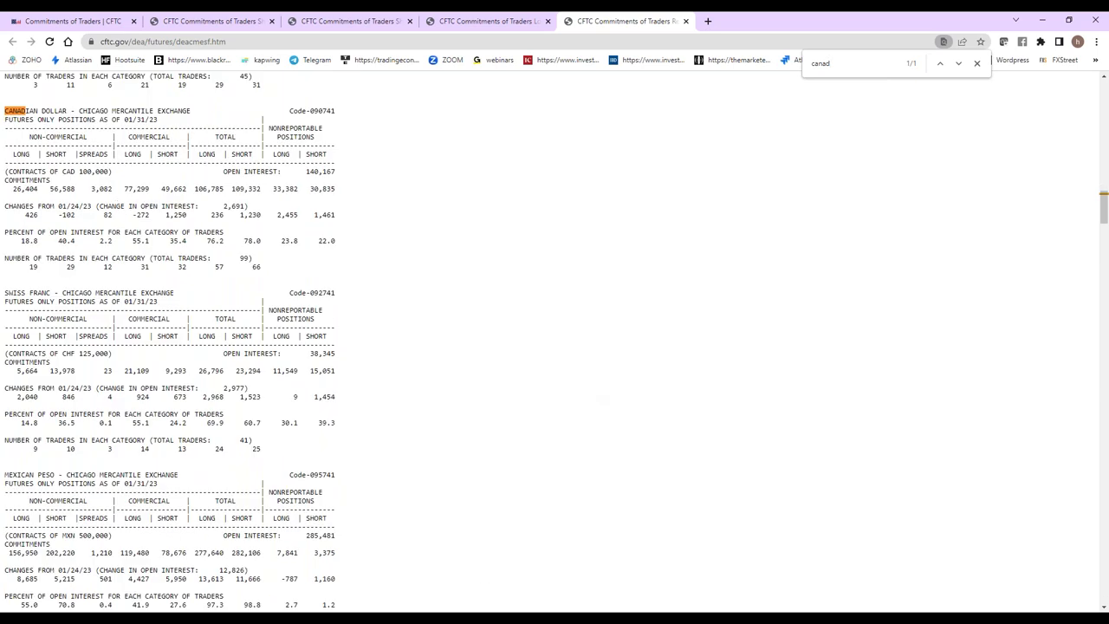
Switch to MetaTrader 4 and bring up the USDCAD daily chart.
key("alt+Tab")
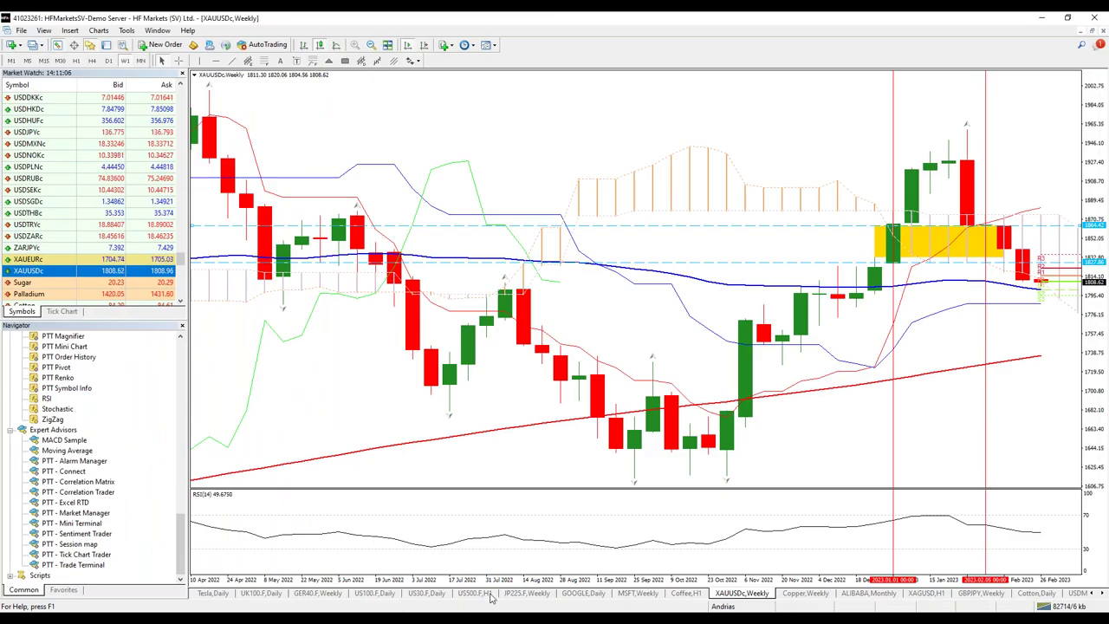
left_click(1092, 593)
left_click(1093, 594)
left_click(1092, 594)
left_click(1093, 594)
left_click(1093, 594)
left_click(1092, 595)
left_click(1093, 595)
left_click(1093, 594)
left_click(1093, 595)
left_click(1093, 594)
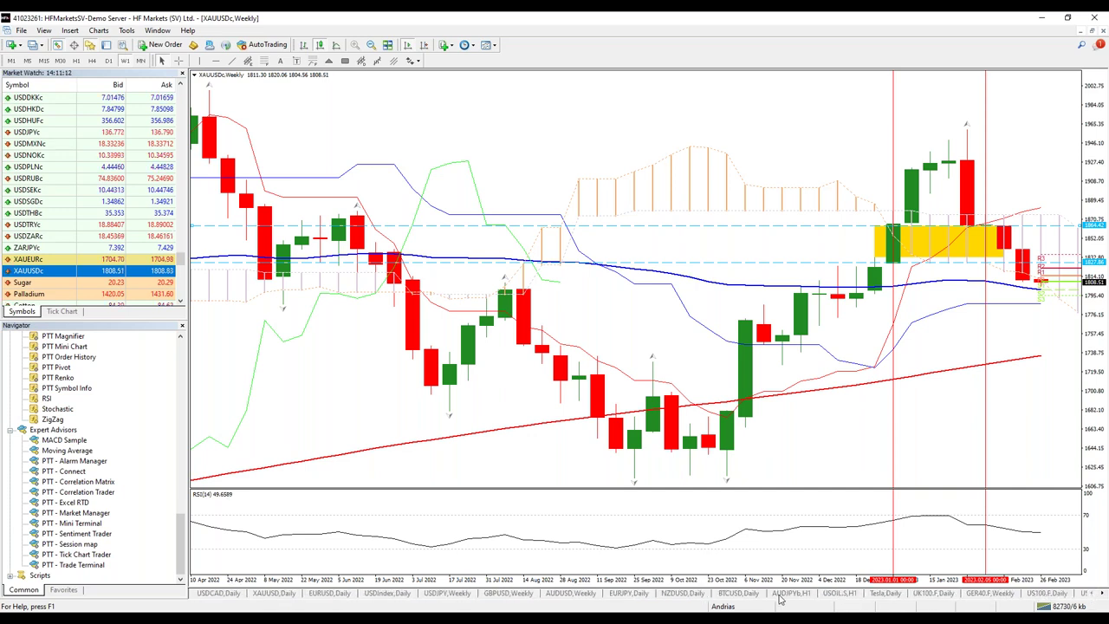
left_click(218, 594)
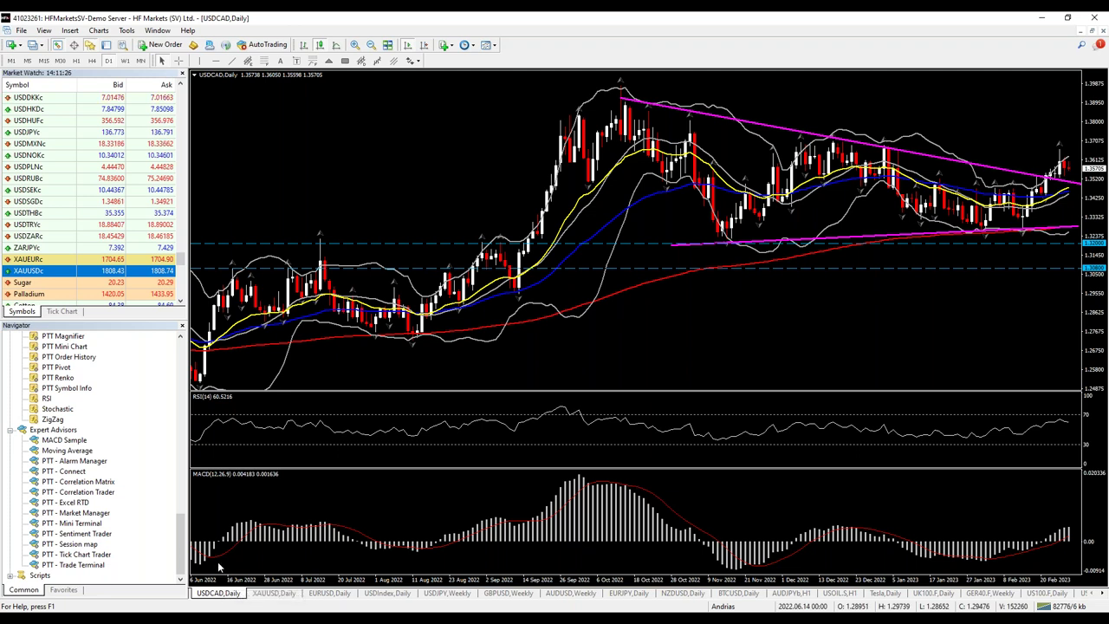
mouse_move(217, 563)
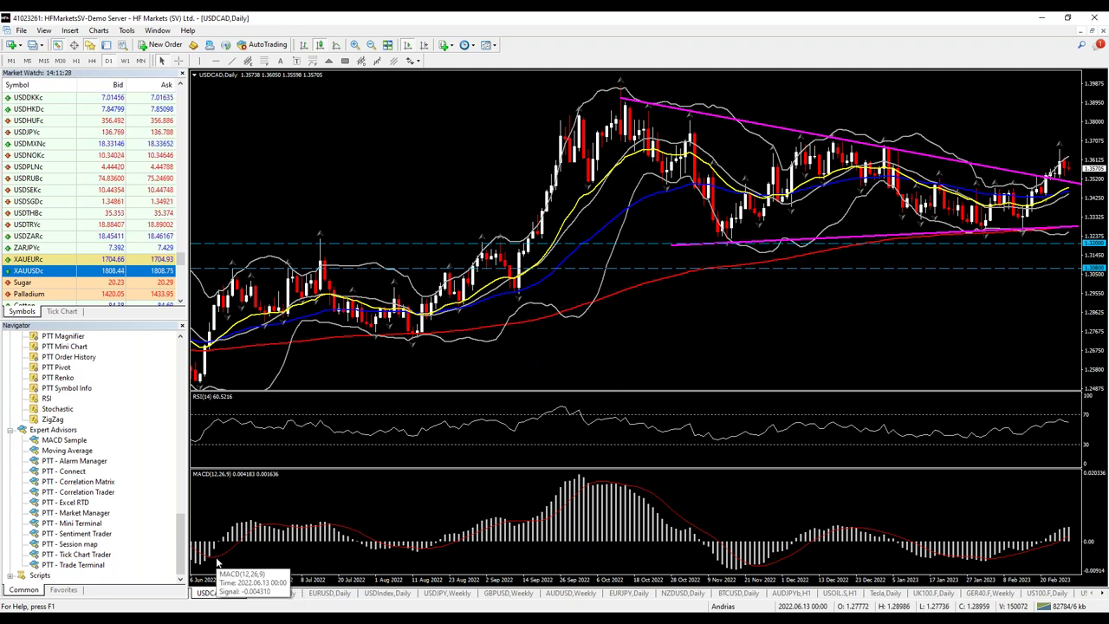
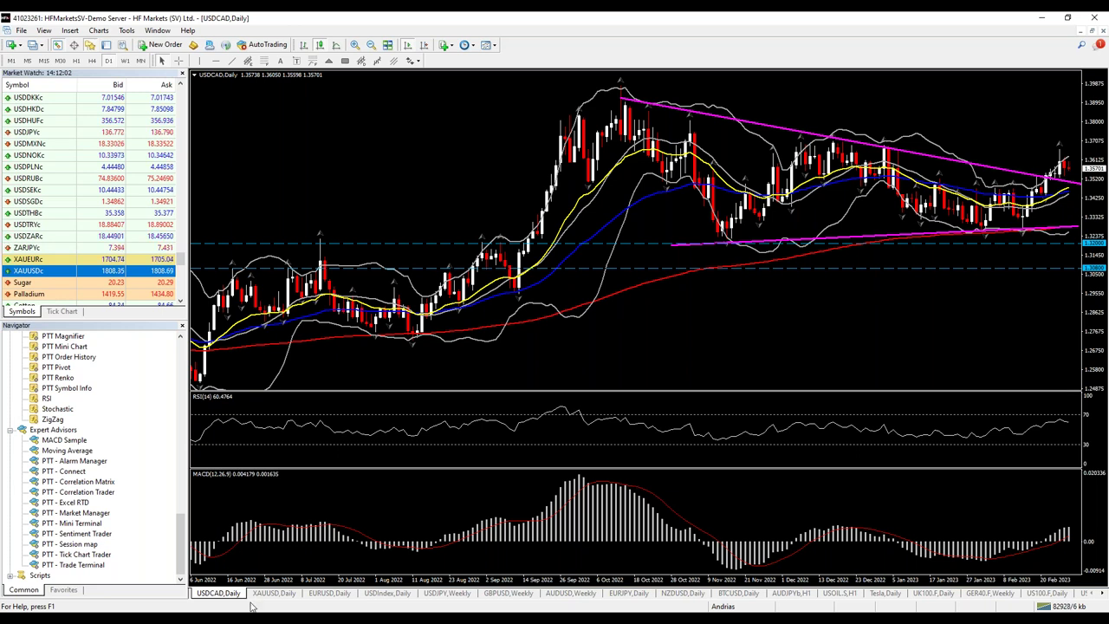
Examine recent USDCAD daily price action from late January through February 2023 at wider and closer zoom levels.
key("plus")
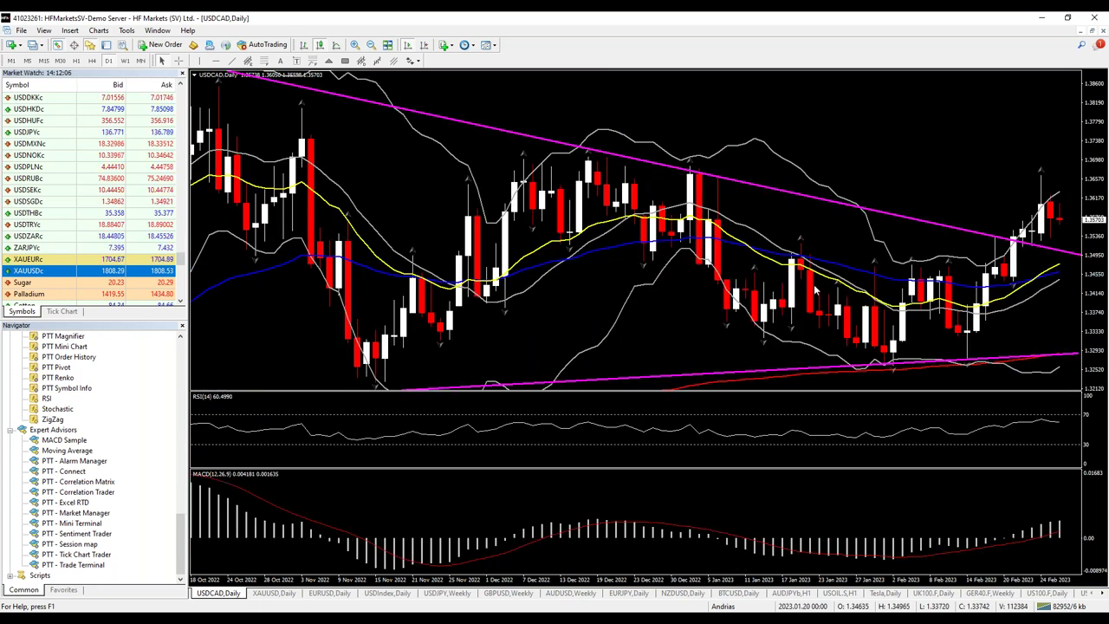
key("minus")
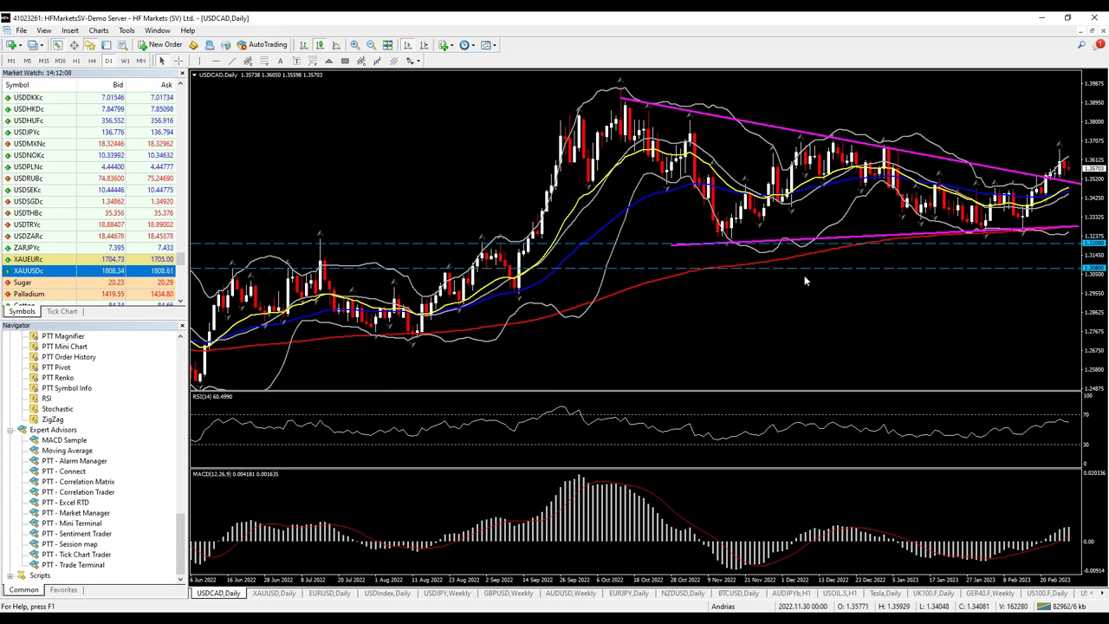
key("plus")
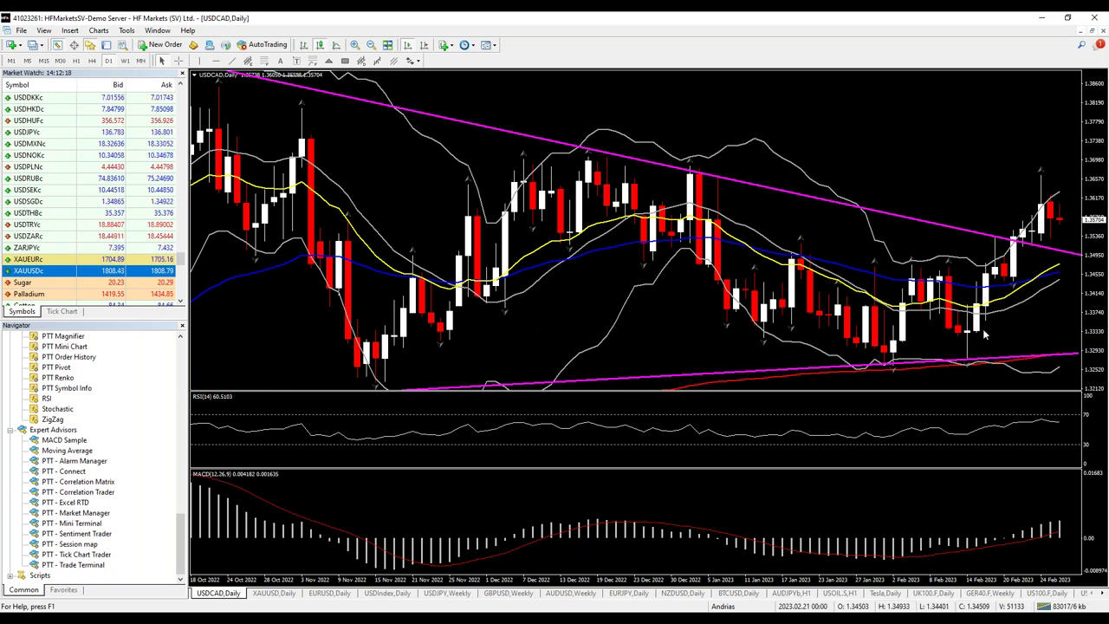
key("minus")
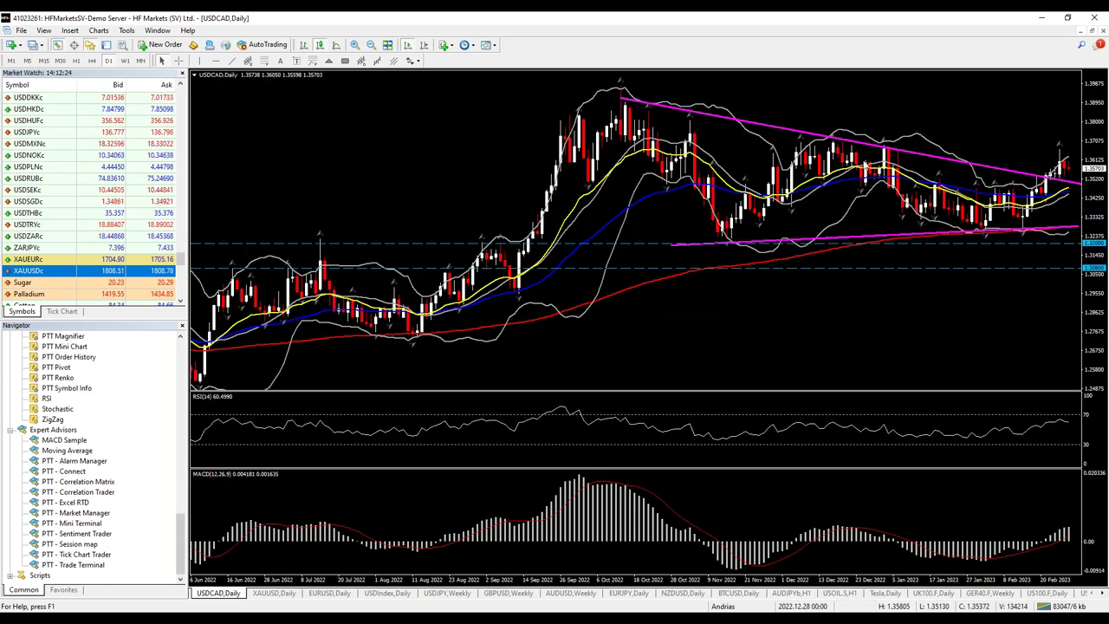
left_click(1041, 19)
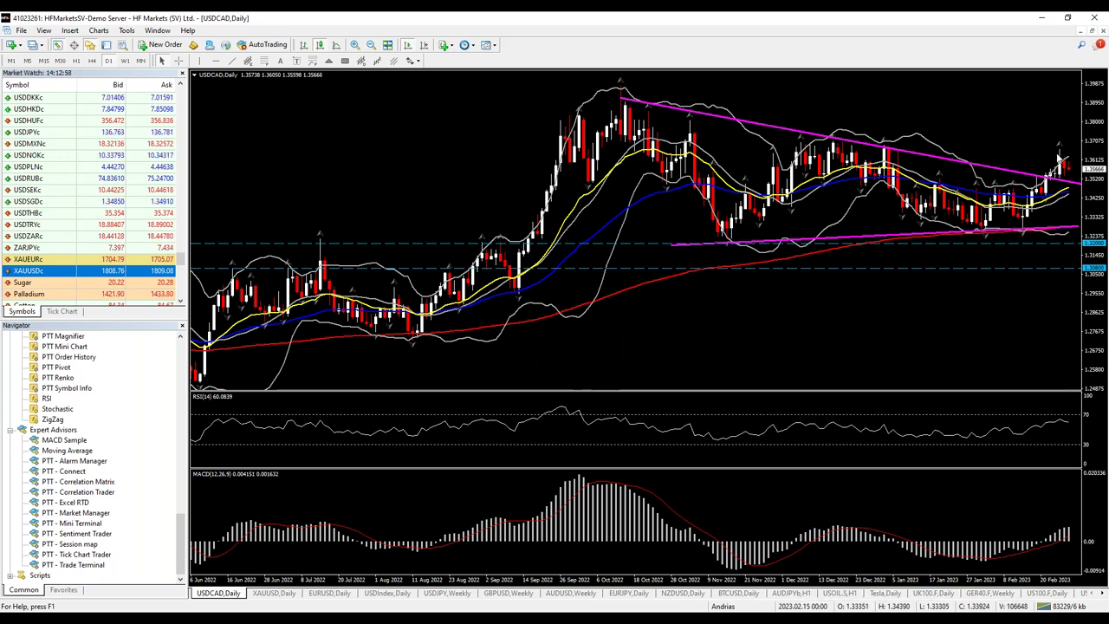
key("plus")
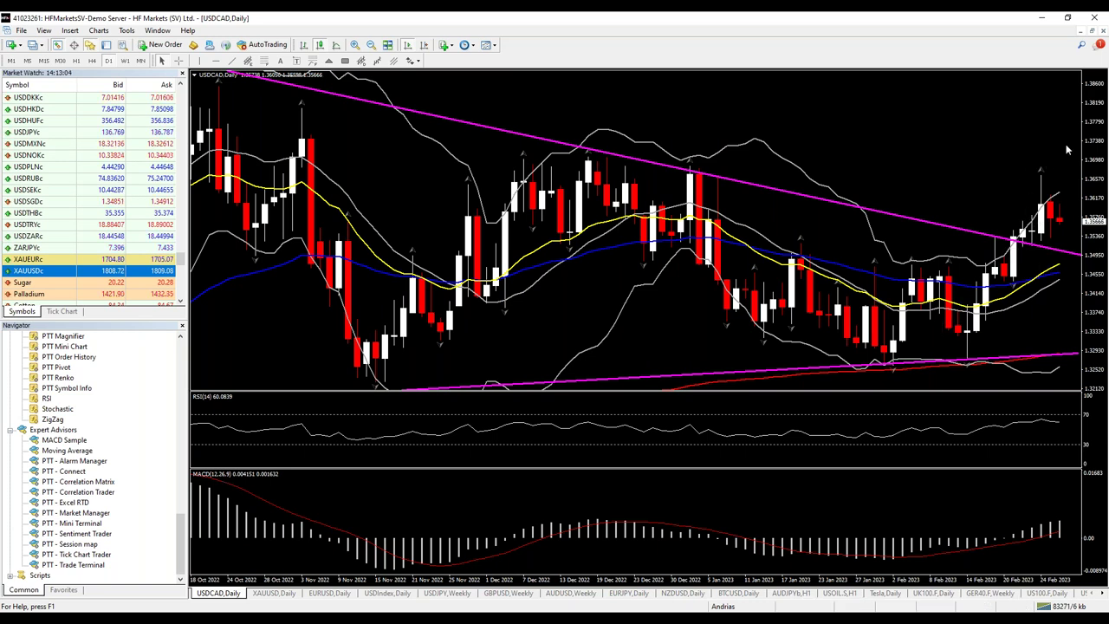
Return to the browser and examine the Canadian dollar percent-of-open-interest totals in the Chicago Mercantile Exchange legacy long-format report.
left_click(1042, 16)
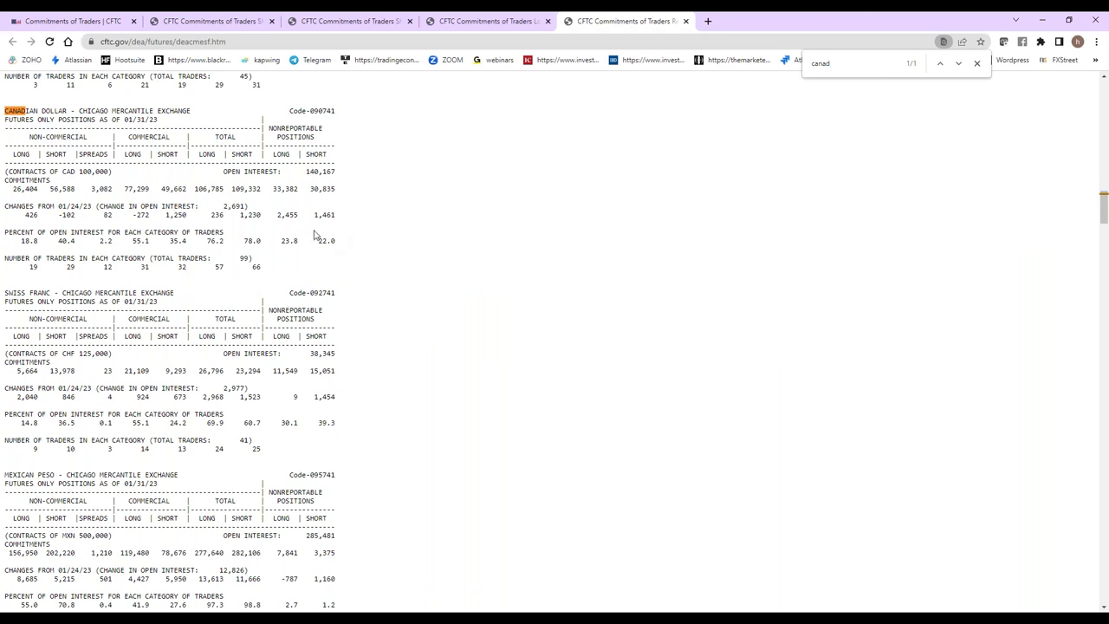
left_click(475, 19)
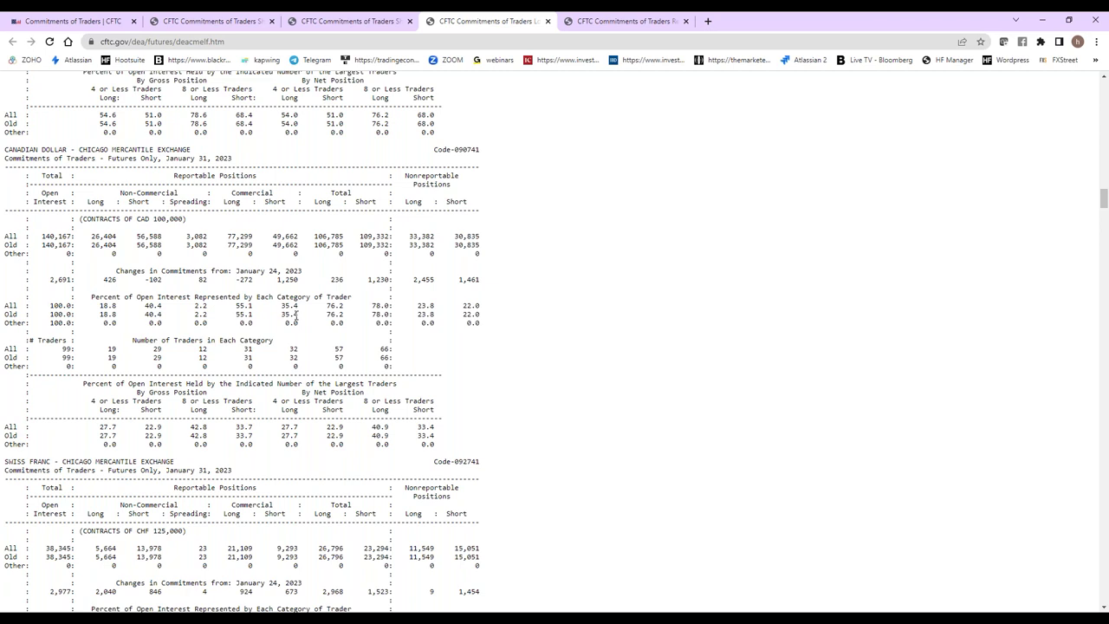
left_click_drag(330, 306, 394, 318)
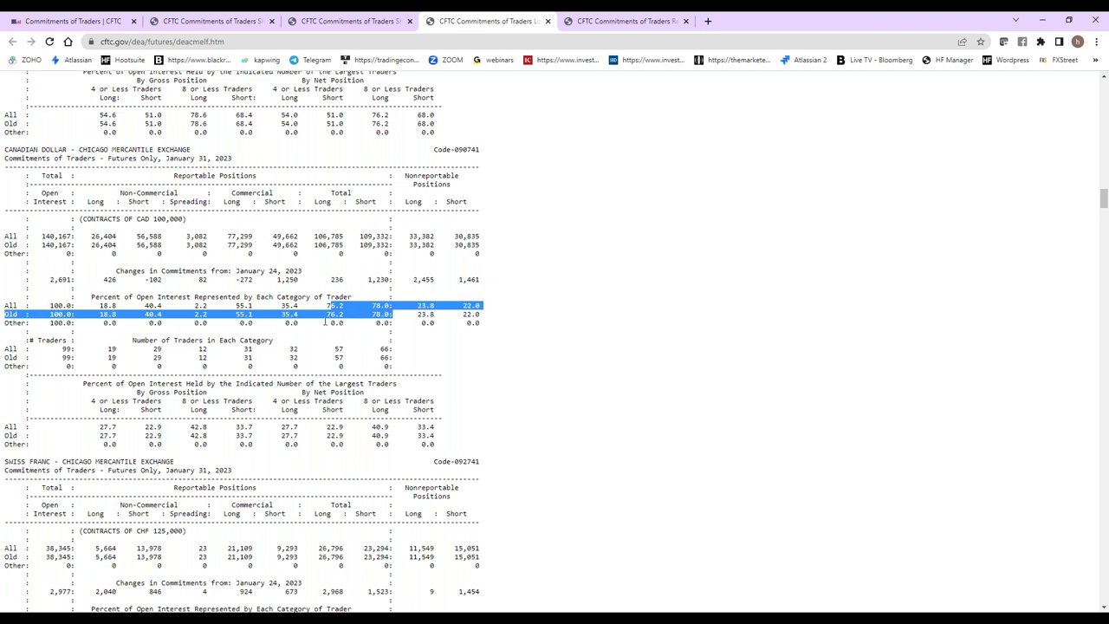
left_click(291, 179)
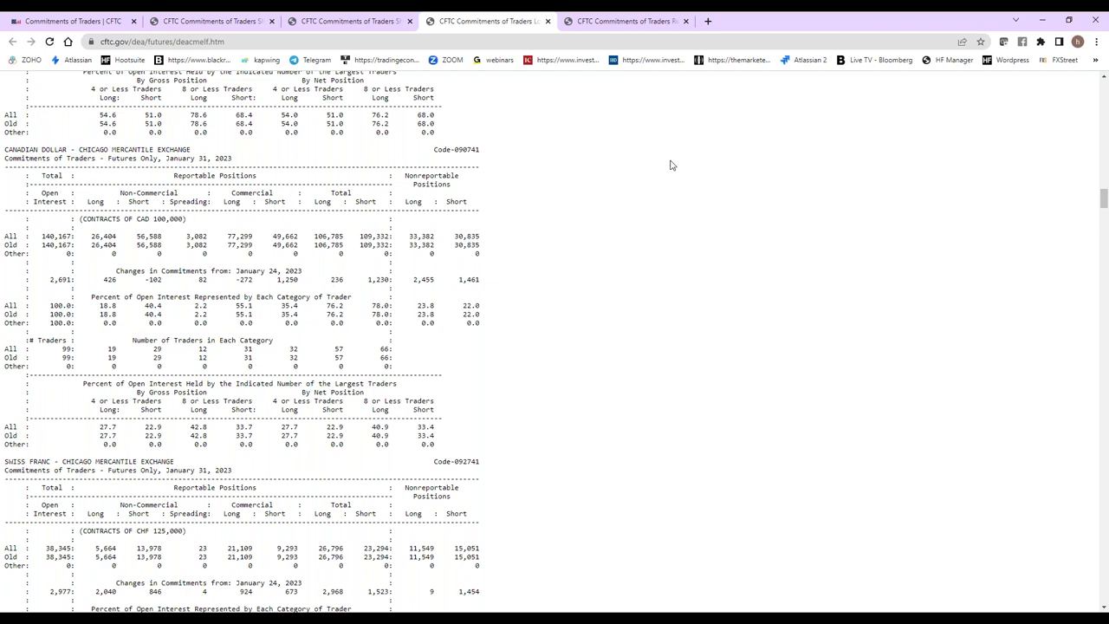
In the short-format report, highlight and examine the Canadian dollar position changes from 01/24/23 across the trader categories.
left_click(594, 20)
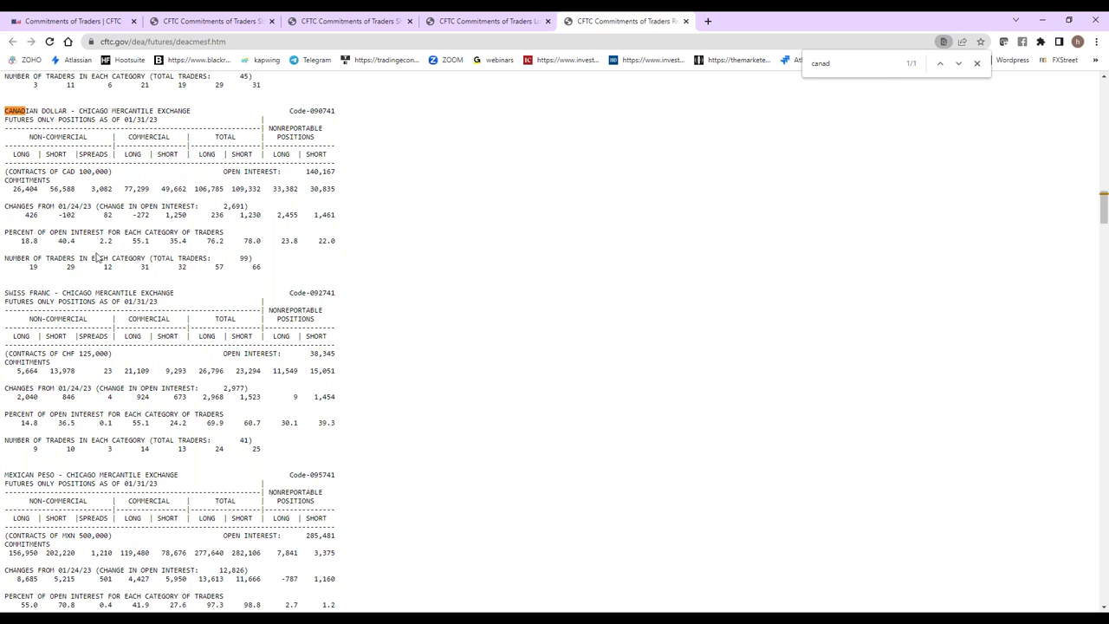
left_click_drag(28, 214, 197, 214)
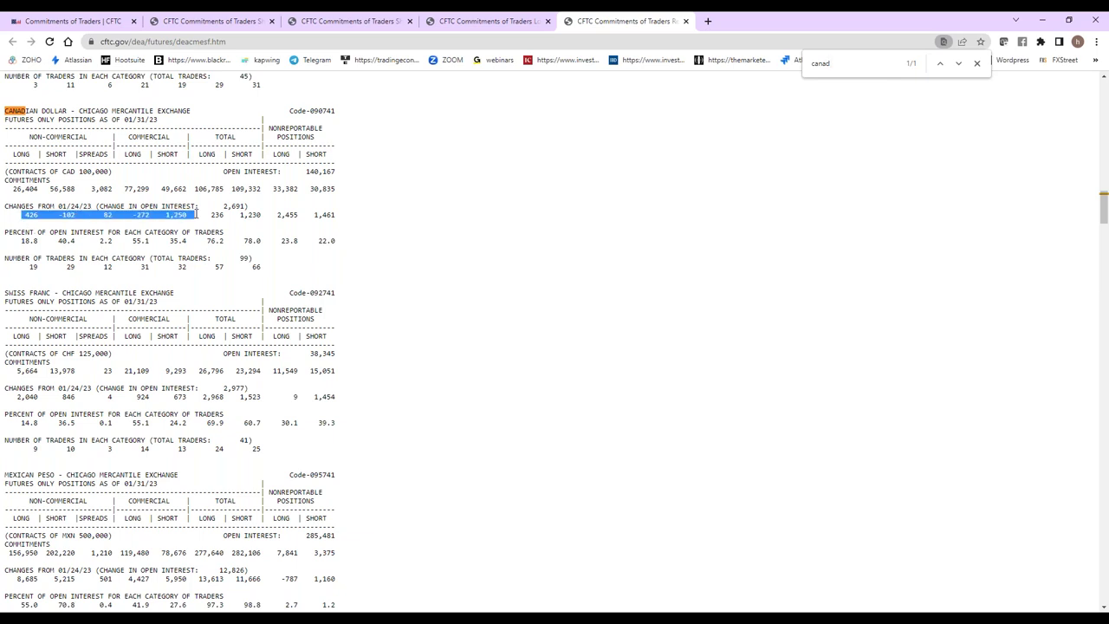
left_click(113, 217)
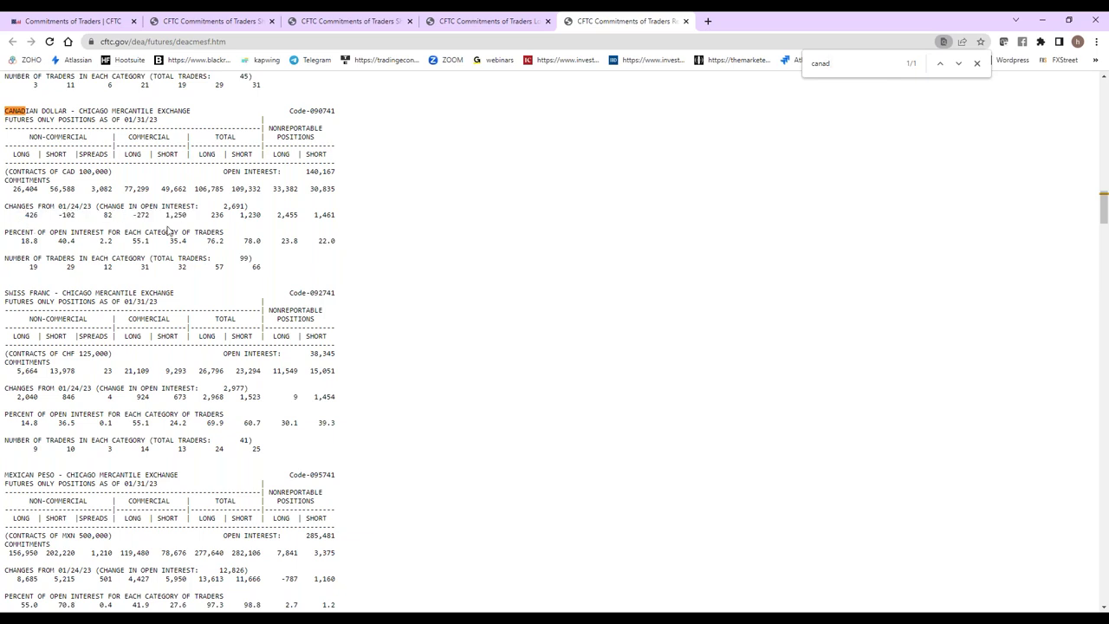
double_click(177, 215)
left_click_drag(268, 215, 3, 211)
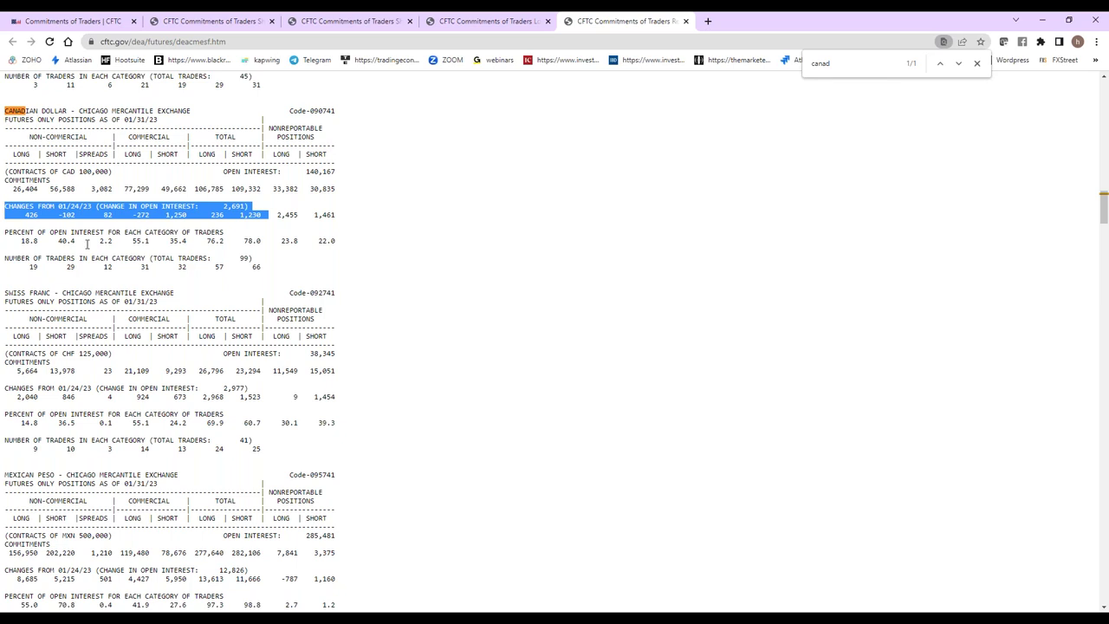
left_click(73, 214)
left_click_drag(57, 206, 5, 201)
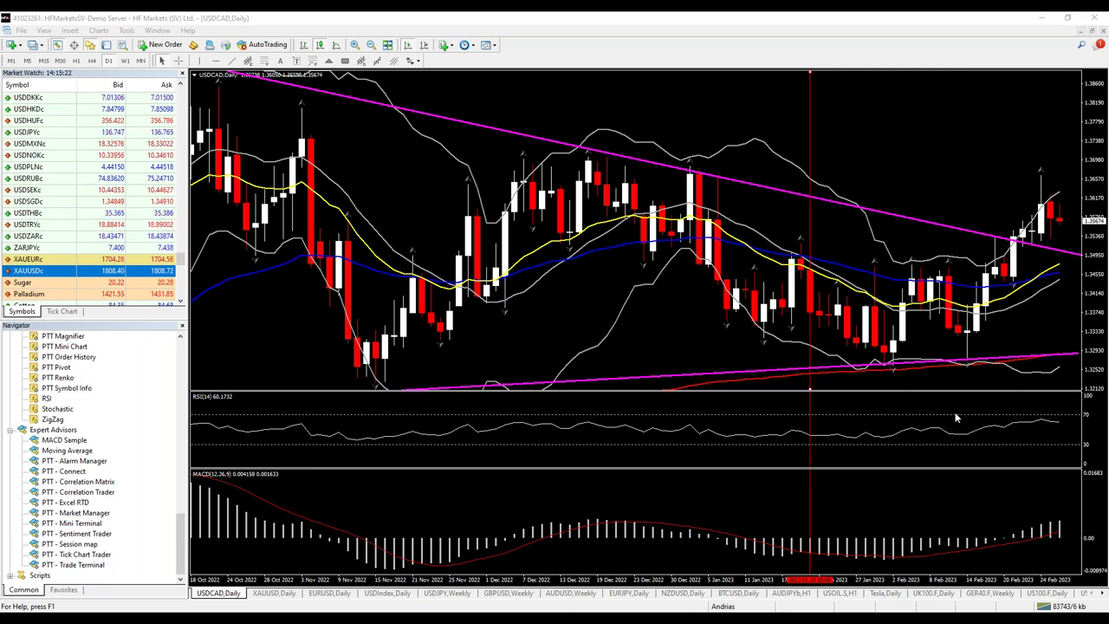
In MetaTrader 4, move the vertical line on the USDCAD daily chart to the 19 January 2023 candle.
left_click_drag(811, 338, 791, 326)
left_click_drag(794, 257, 801, 260)
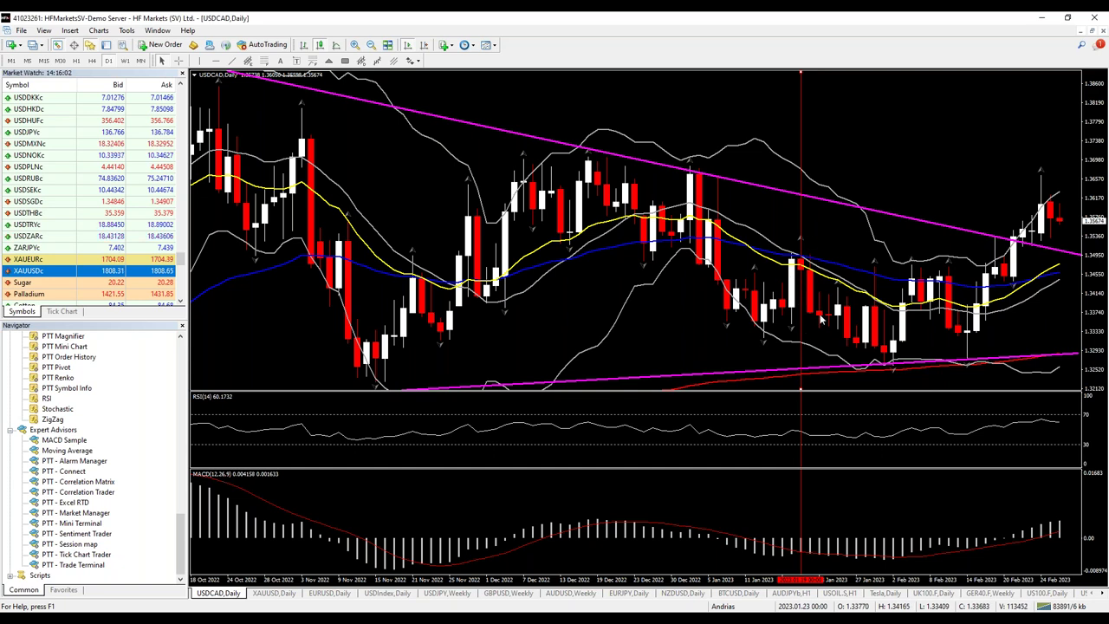
mouse_move(807, 267)
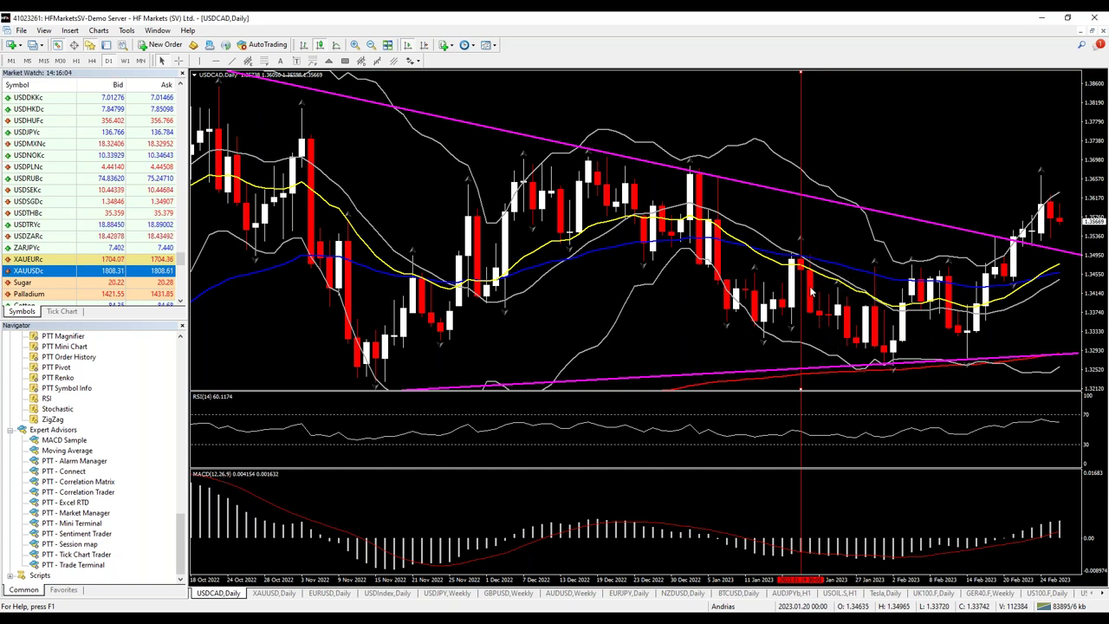
mouse_move(807, 345)
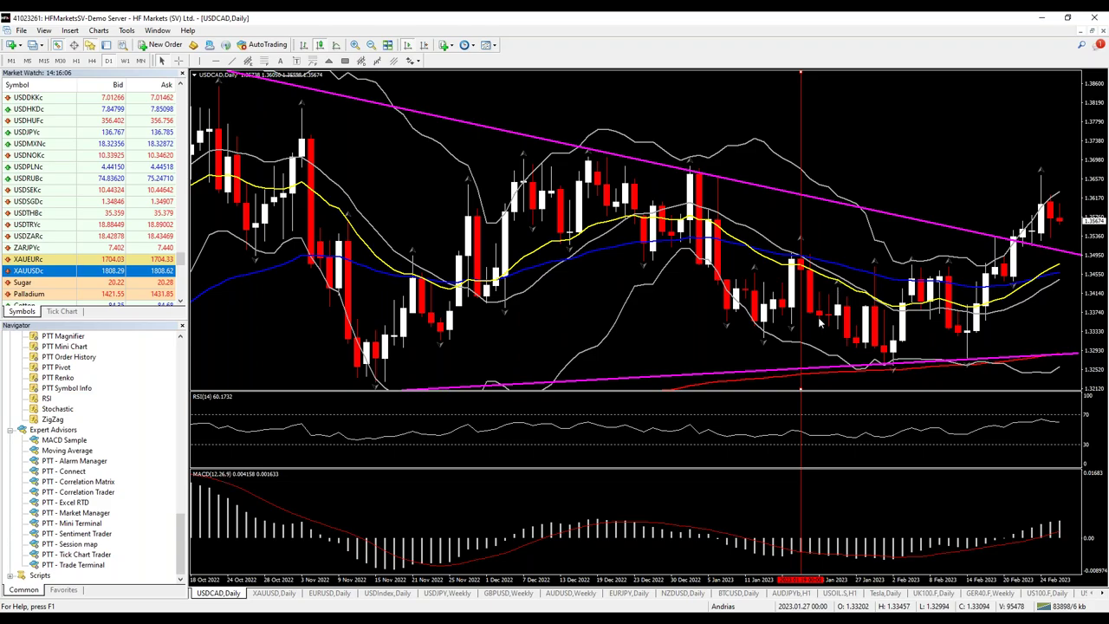
Highlight the Canadian dollar commercial short and total changes in the short-format report and compare them with the candles around the USDCAD vertical line.
left_click(1044, 17)
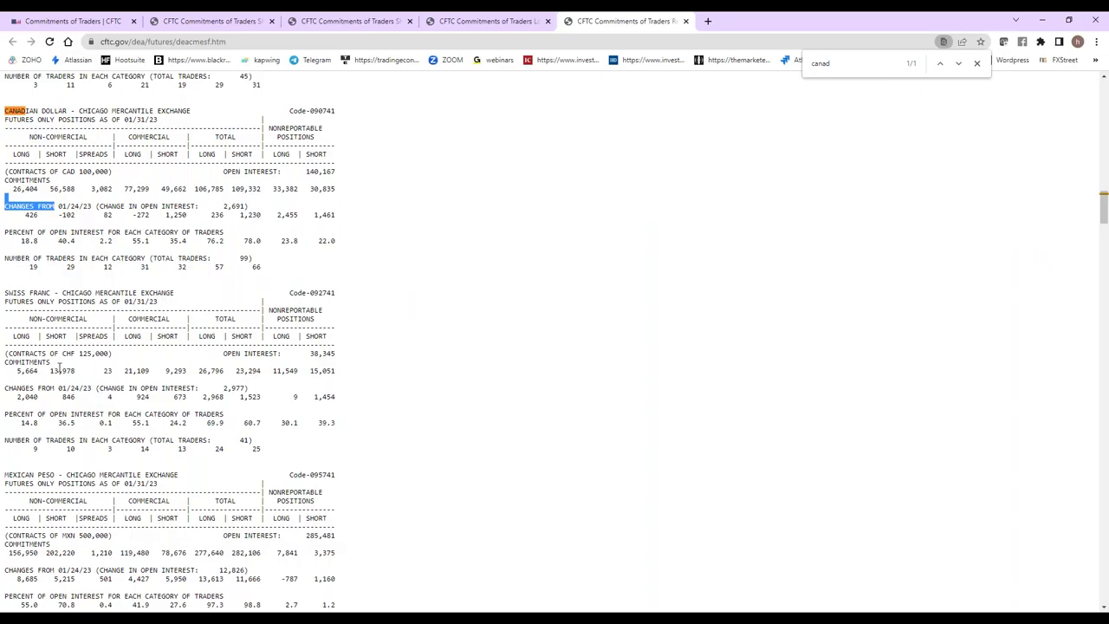
double_click(182, 214)
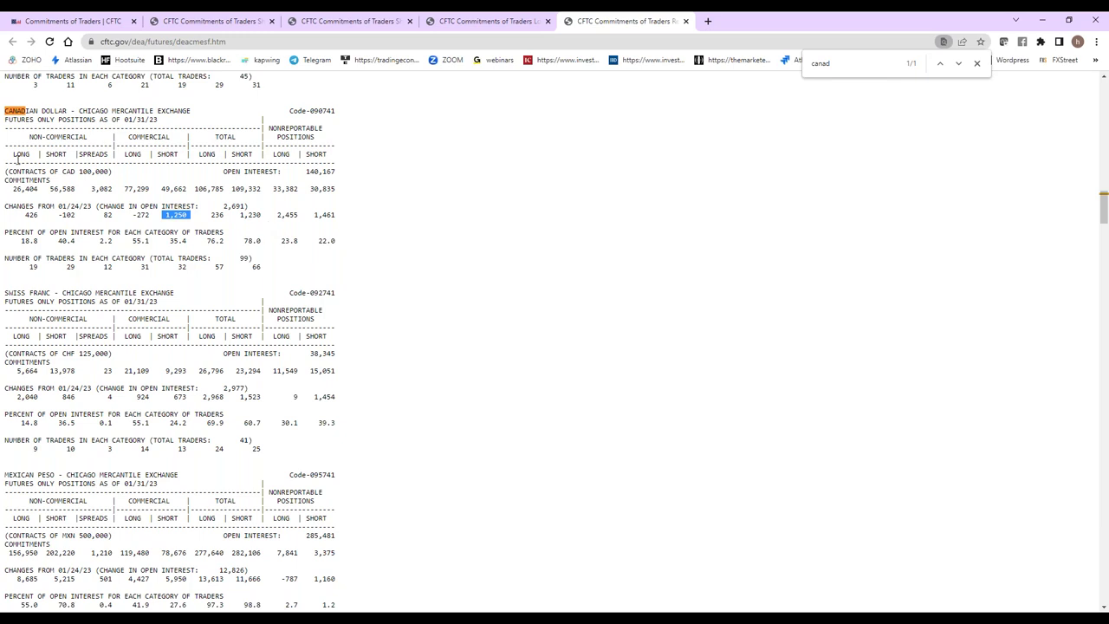
left_click_drag(264, 216, 201, 220)
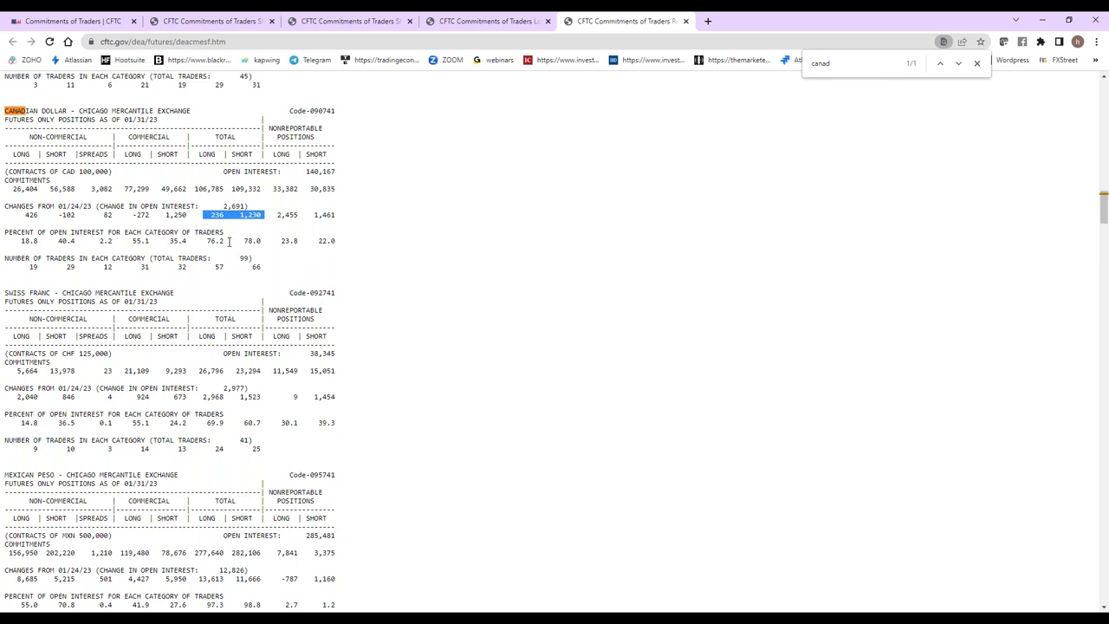
key("alt+Tab")
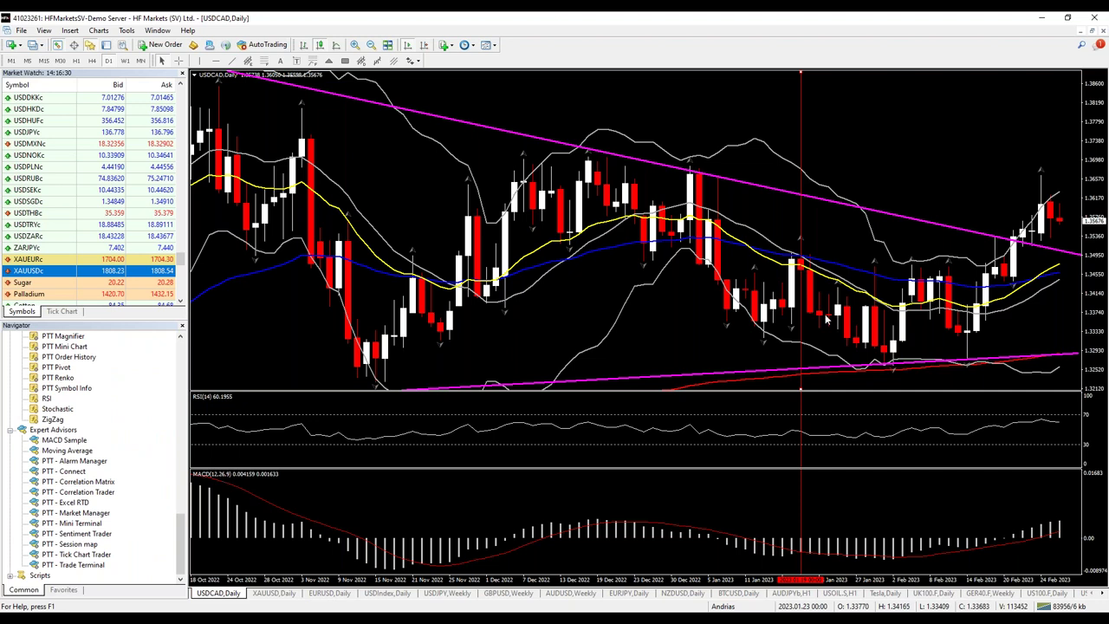
mouse_move(803, 264)
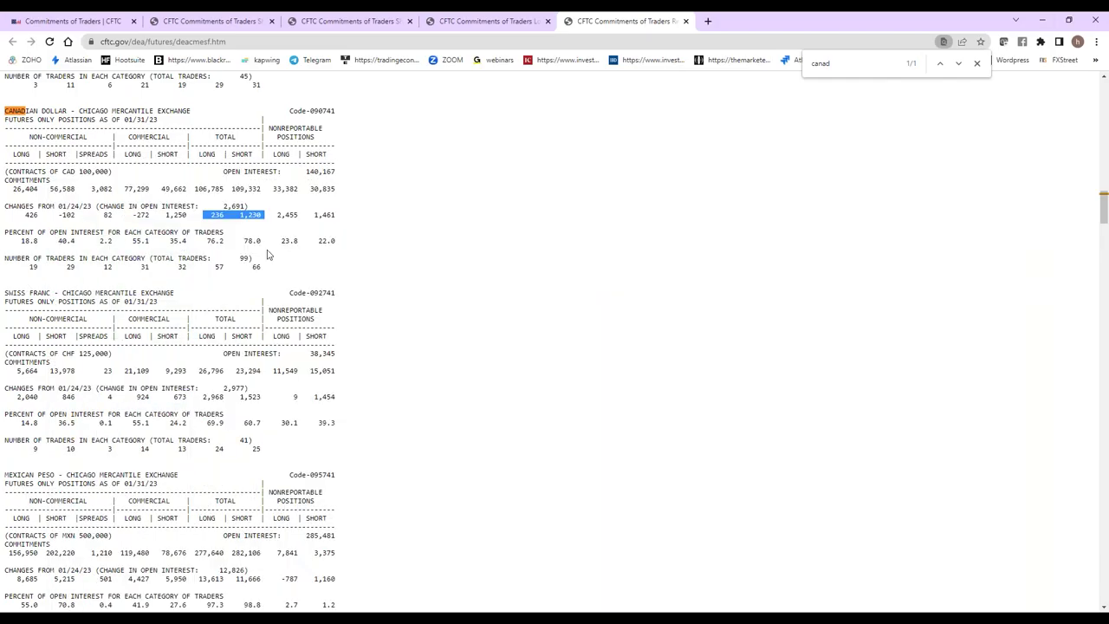
Browse the short-format report's sections from the Swiss franc through the British pound, Japanese yen and Euro FX.
scroll(156, 423, "down", 4)
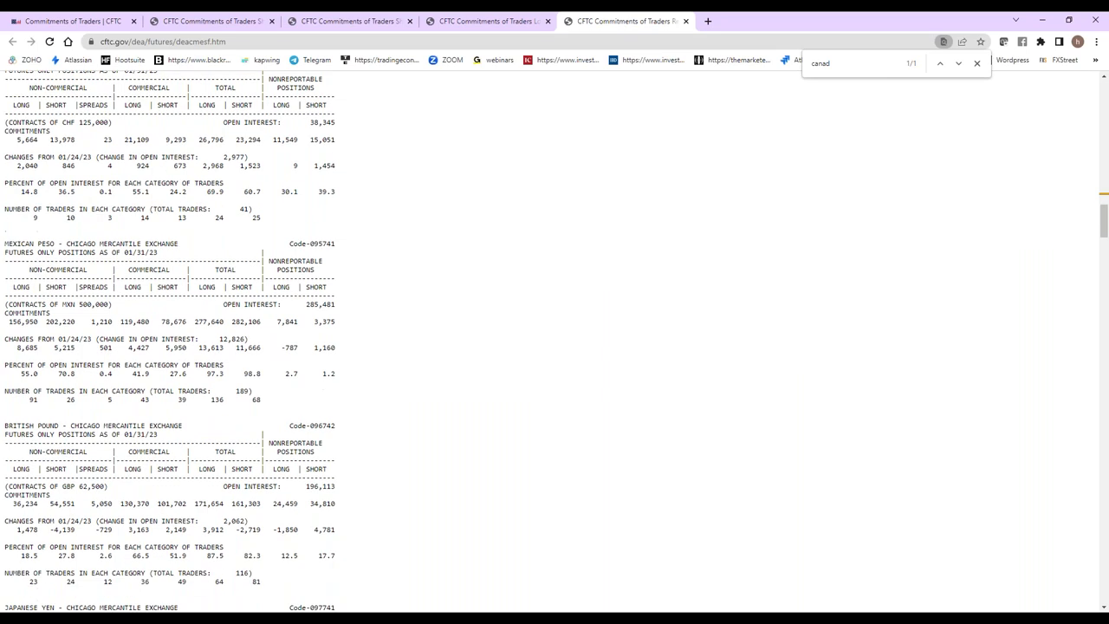
scroll(170, 340, "down", 2)
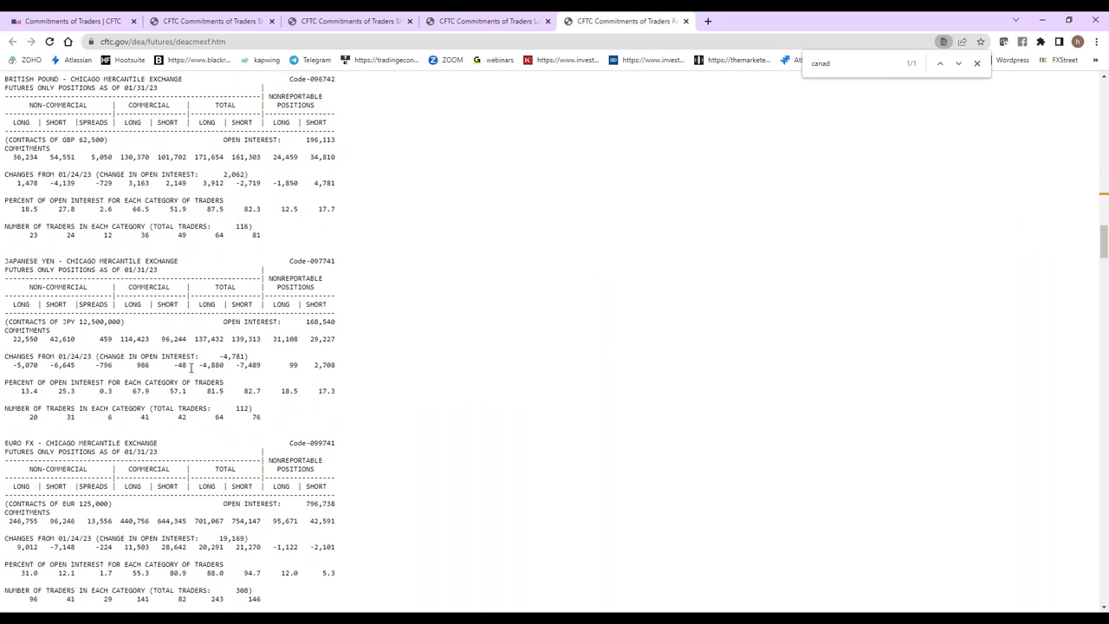
scroll(232, 322, "down", 2)
Revisit the legacy long-format report, browse the combined Traders in Financial Futures currency sections and bring up the futures-only version.
left_click(490, 21)
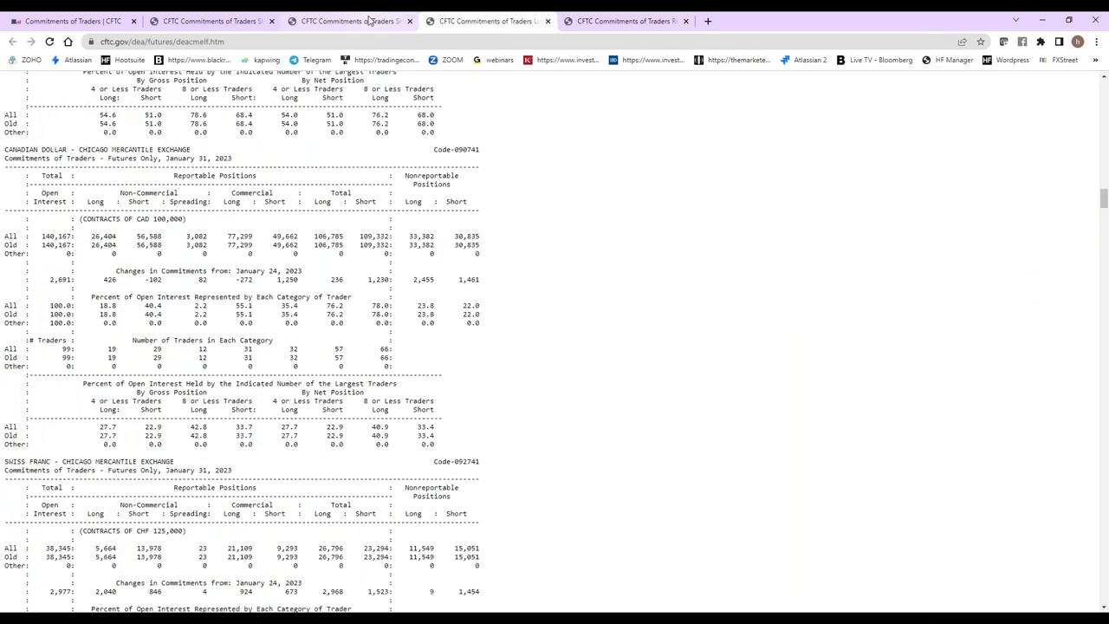
left_click(369, 21)
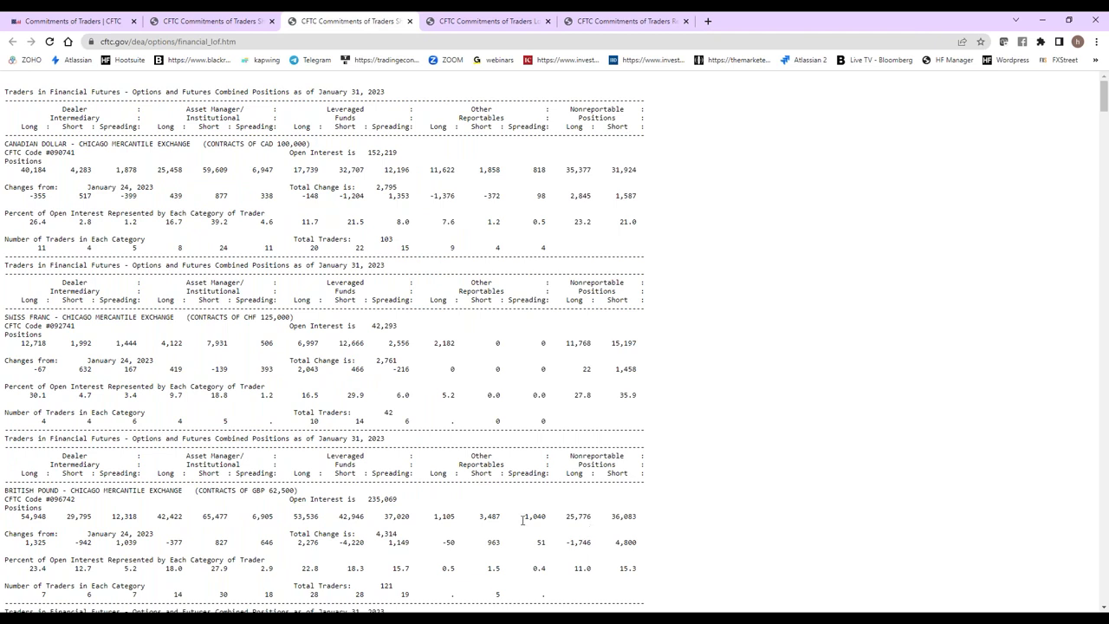
scroll(523, 518, "down", 4)
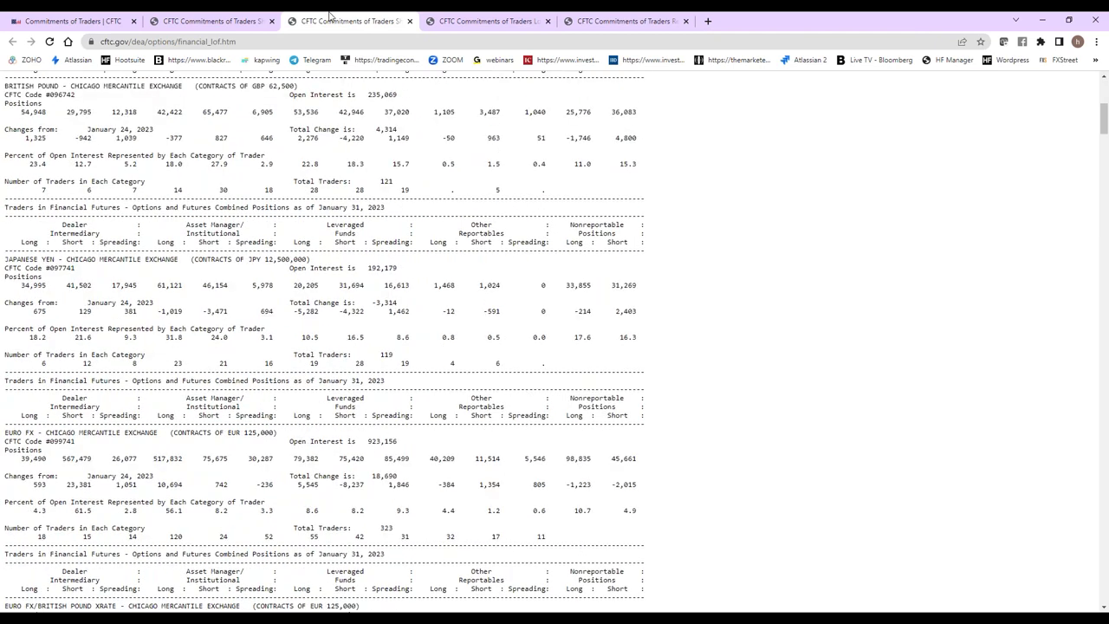
scroll(132, 527, "down", 4)
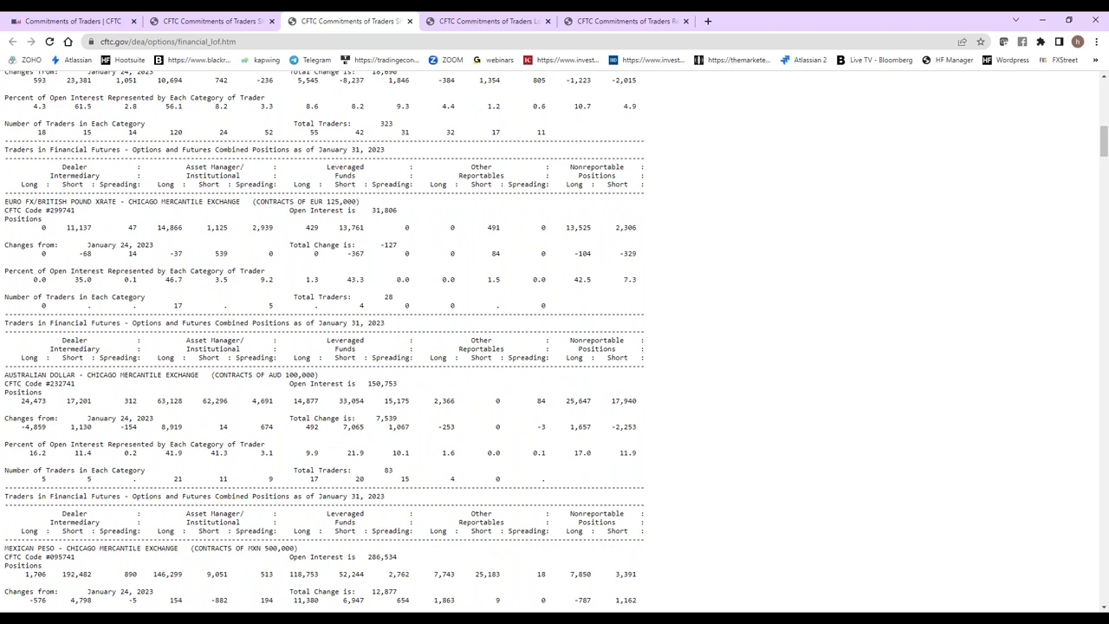
scroll(320, 341, "down", 3)
left_click(208, 20)
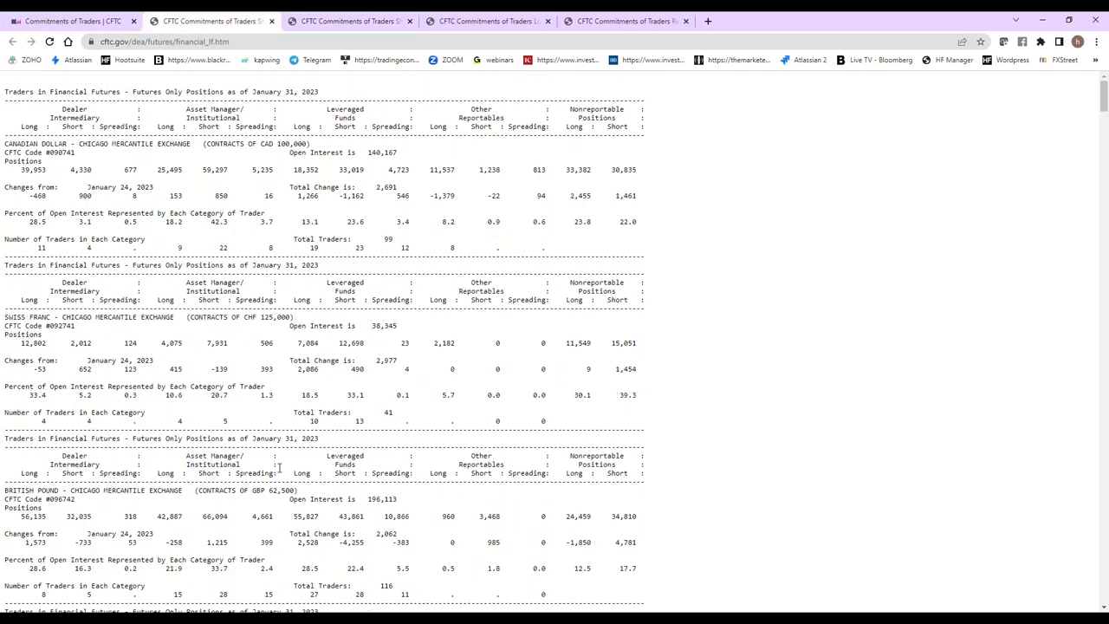
Browse the futures-only Traders in Financial Futures report from the Canadian dollar to the Euro FX/British Pound cross-rate section.
scroll(280, 468, "down", 4)
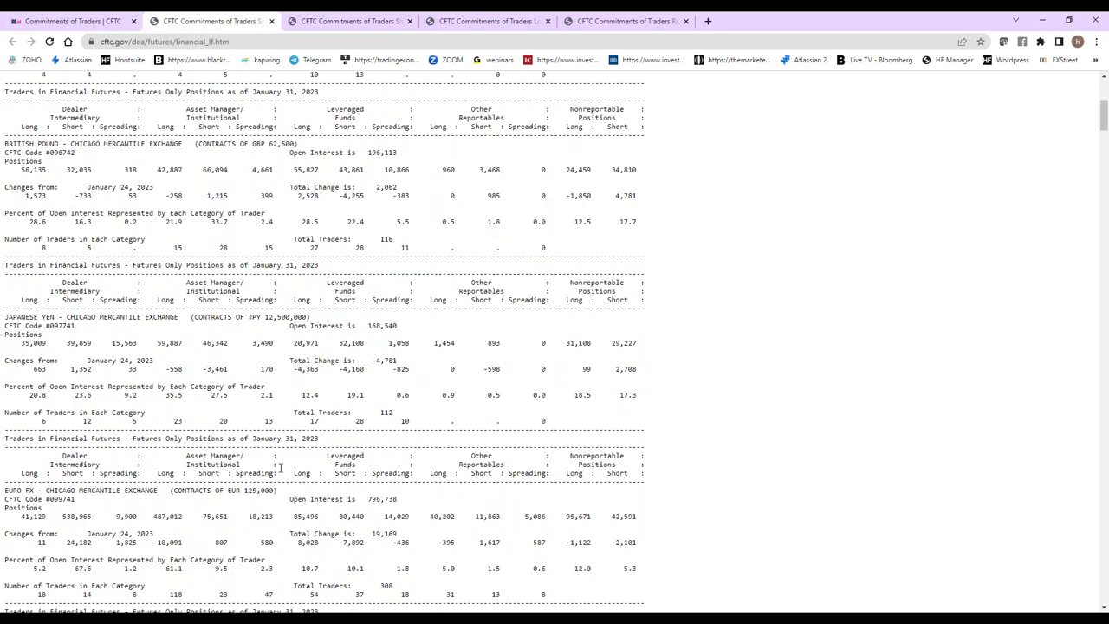
scroll(280, 468, "down", 1)
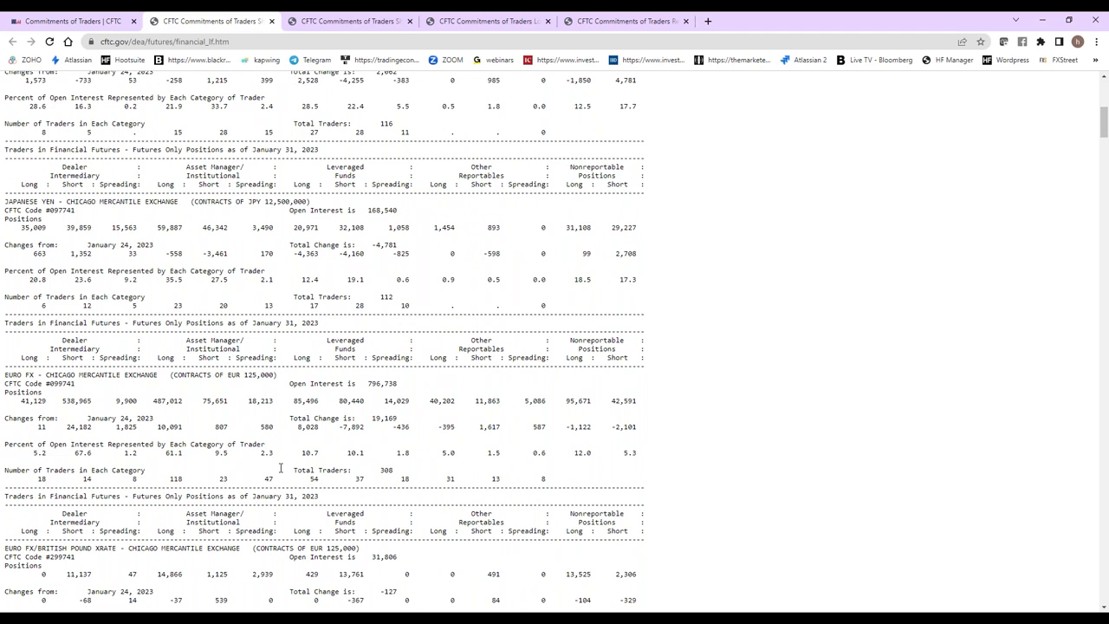
scroll(280, 468, "down", 2)
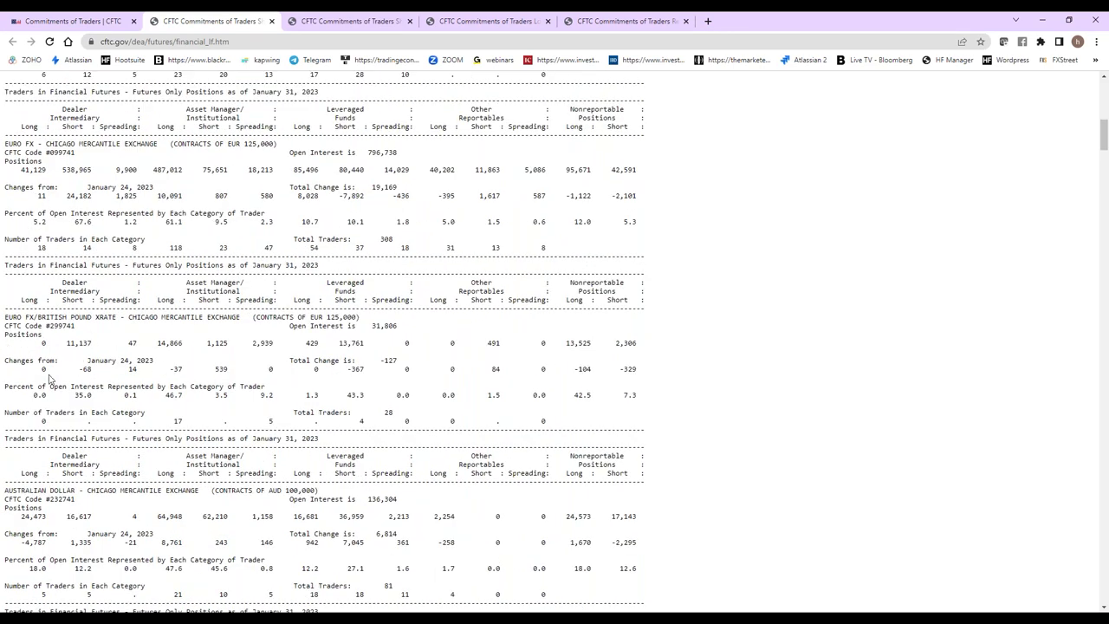
scroll(95, 402, "down", 2)
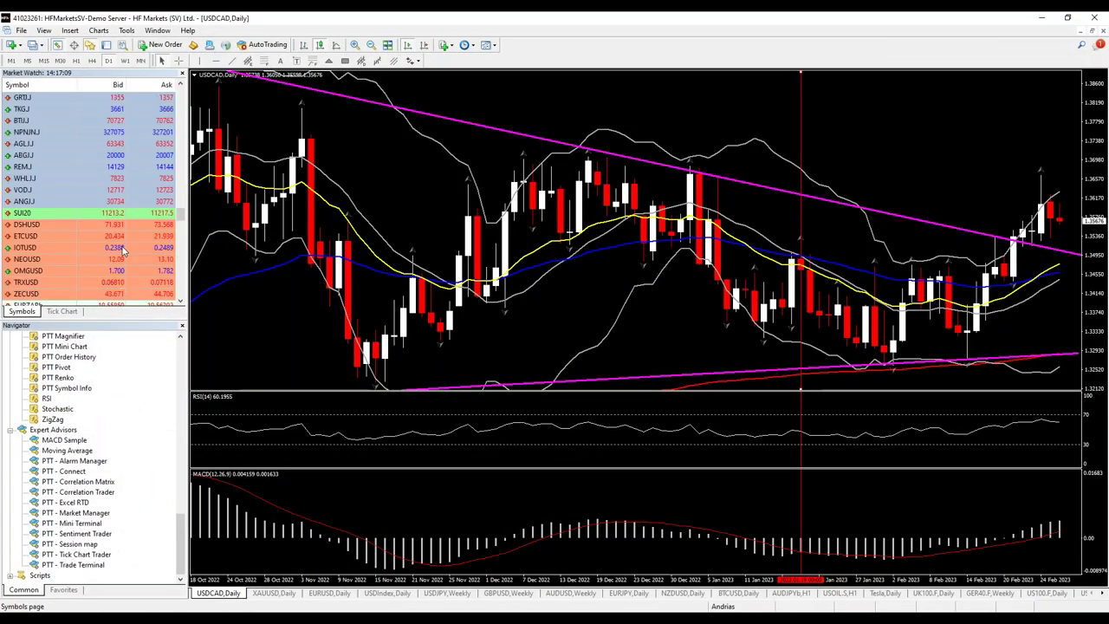
In MetaTrader 4, find EURGBP in the symbol list and load it onto the open daily chart in place of USDCAD.
scroll(124, 251, "up", 15)
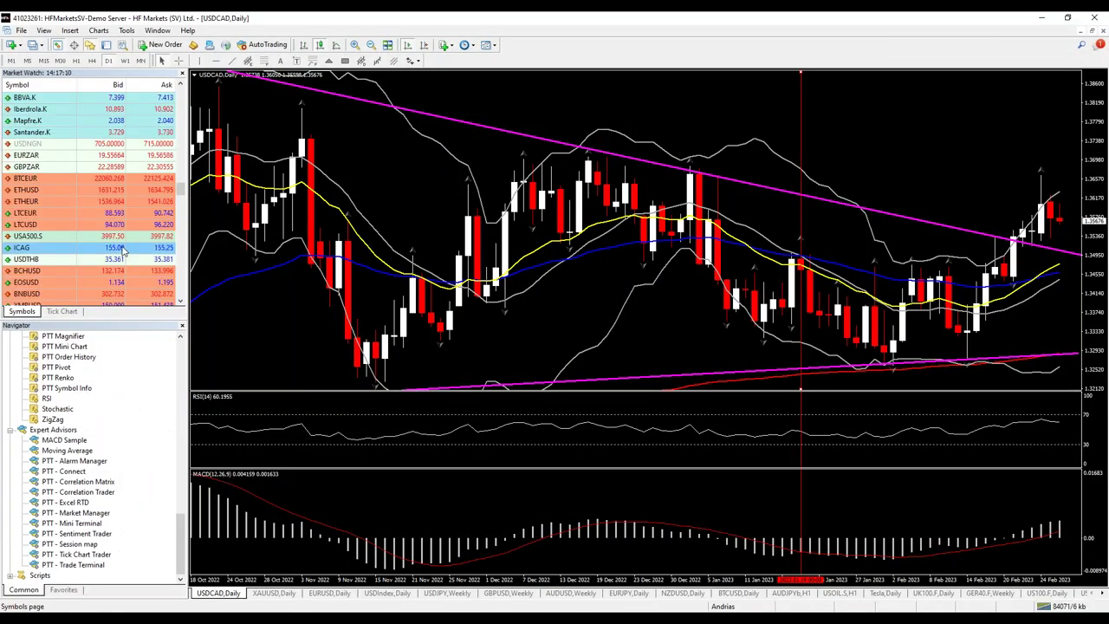
scroll(125, 264, "up", 5)
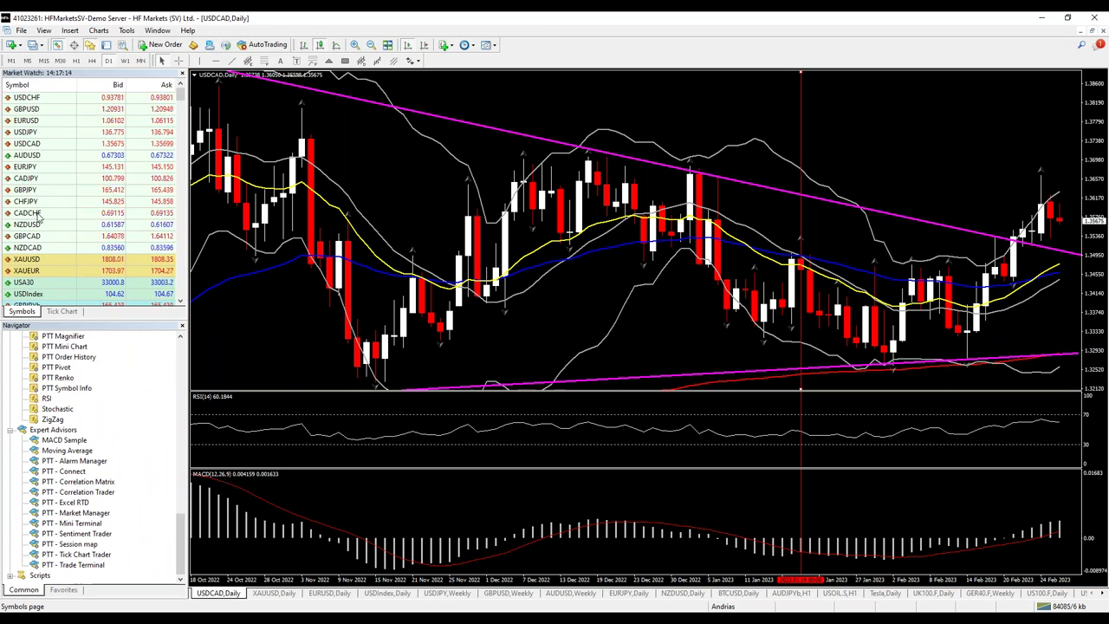
scroll(46, 243, "down", 8)
scroll(45, 249, "down", 3)
left_click_drag(43, 121, 511, 136)
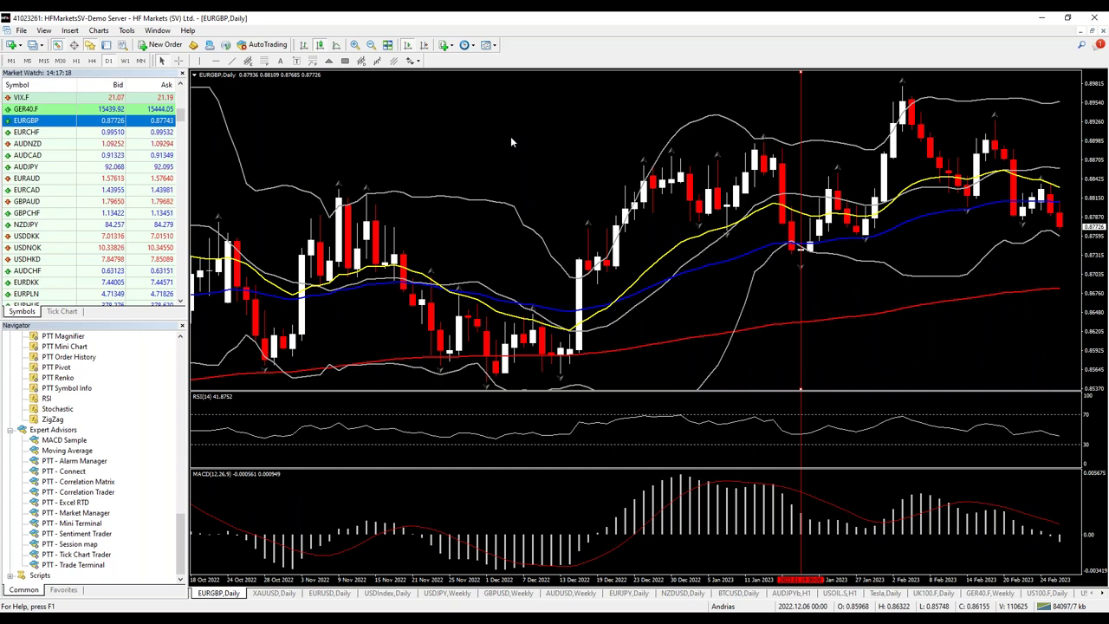
key("plus")
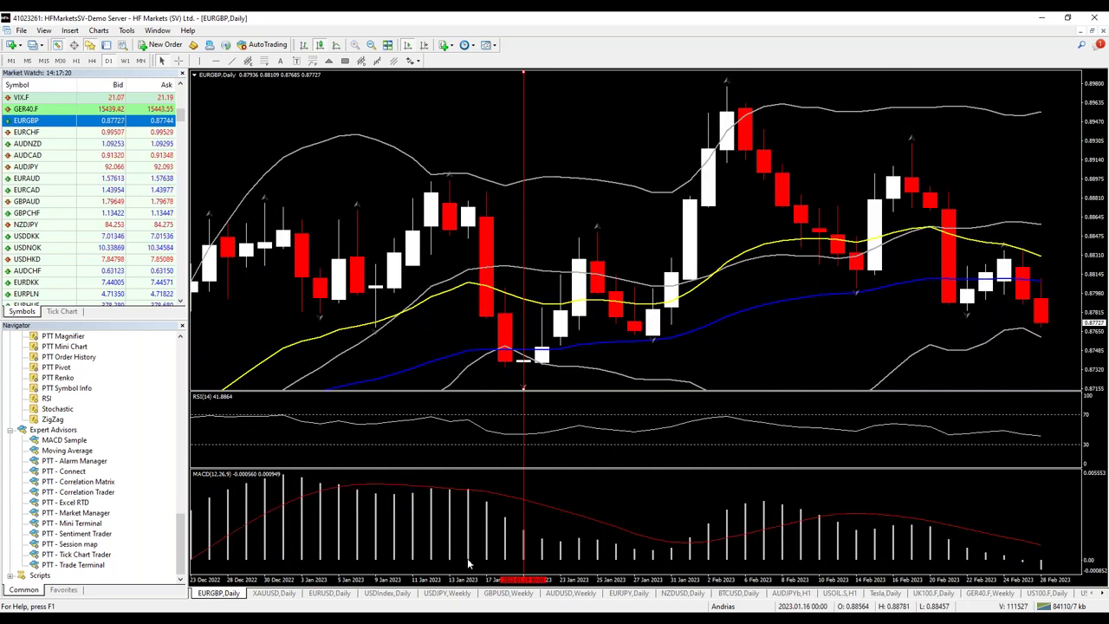
Check the Euro FX/British Pound section in the report, and move the vertical line on the EURGBP chart to the 2 January 2023 candle.
left_click(1041, 17)
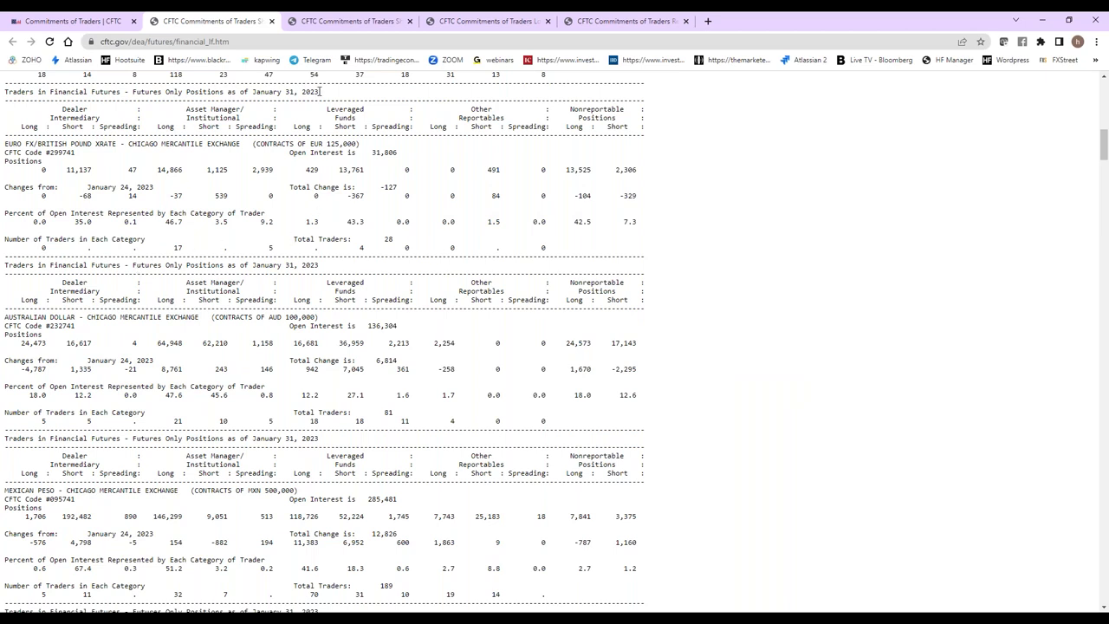
key("alt+Tab")
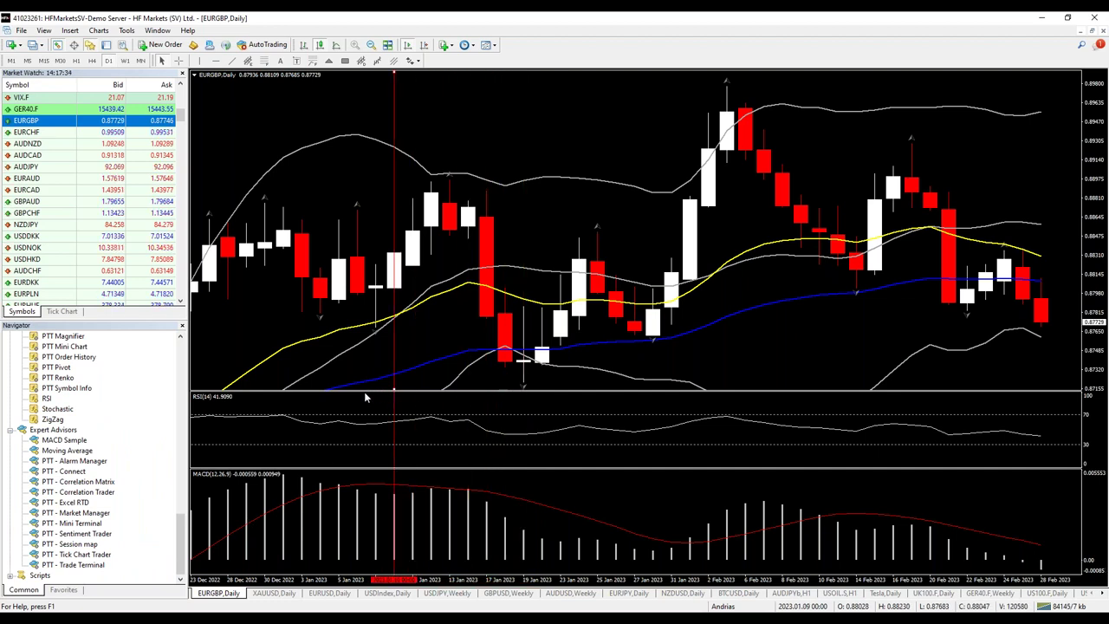
left_click_drag(276, 396, 246, 299)
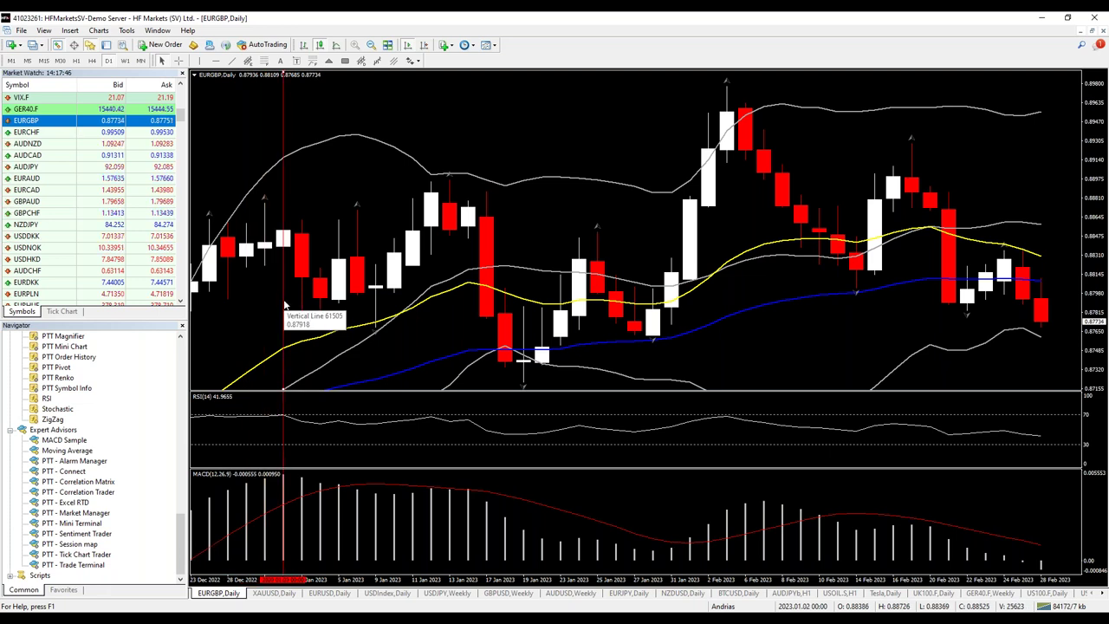
Add a vertical line at the 20 January 2023 candle and draw a falling trendline to it from the 2 January candle.
left_click(202, 63)
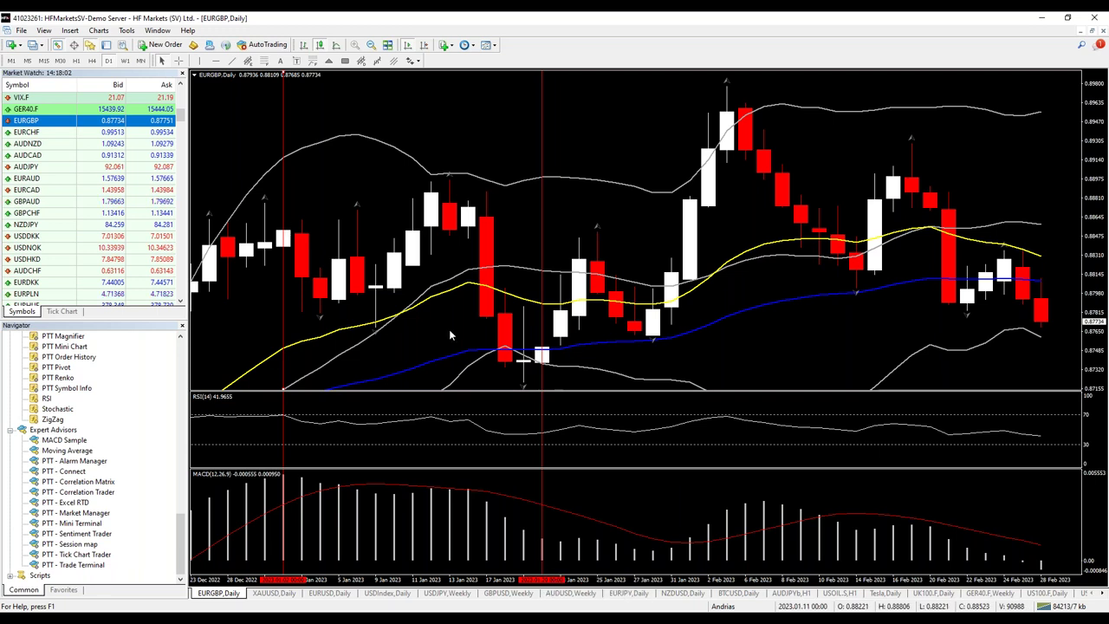
left_click(231, 61)
left_click_drag(286, 232, 389, 271)
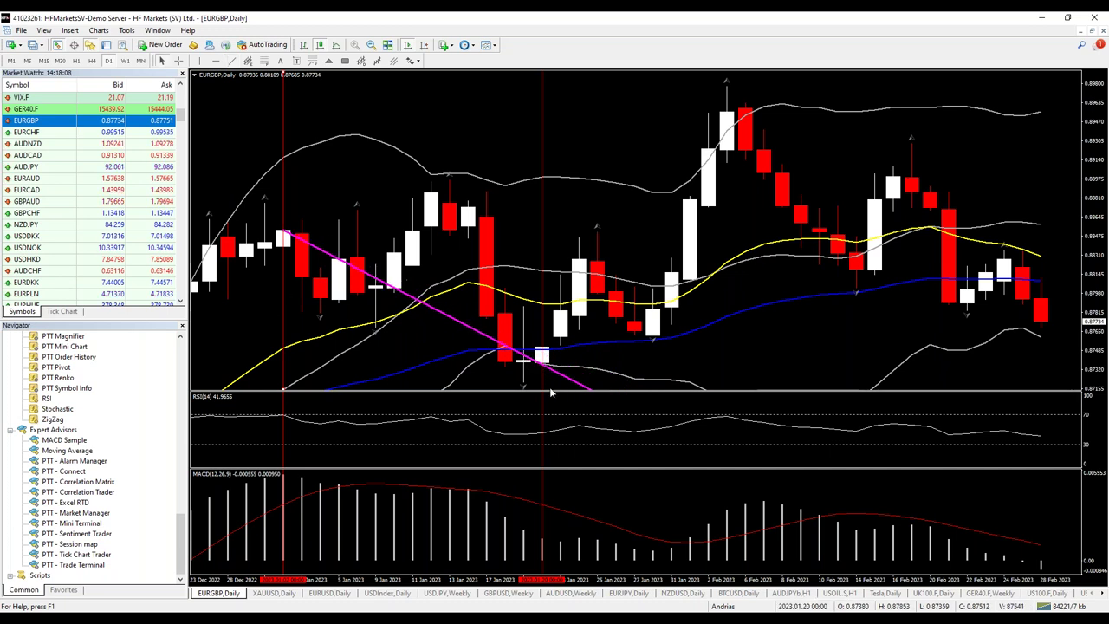
Add a vertical line at the 31 January 2023 candle and draw a rising trendline to it from the 20 January candle.
left_click(198, 61)
left_click_drag(560, 345, 641, 301)
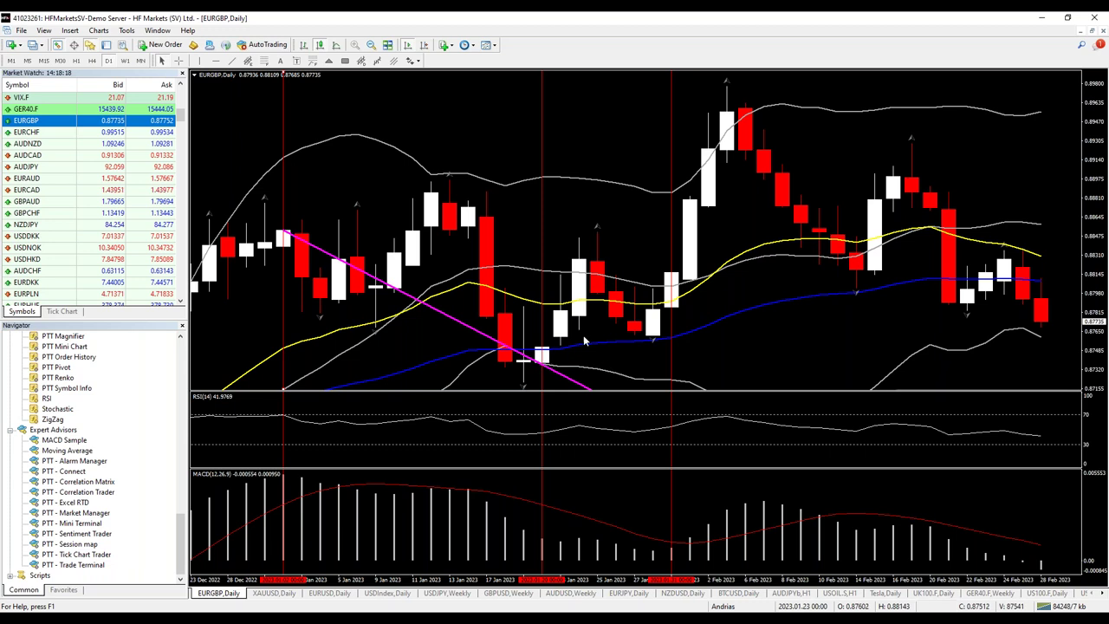
left_click(231, 61)
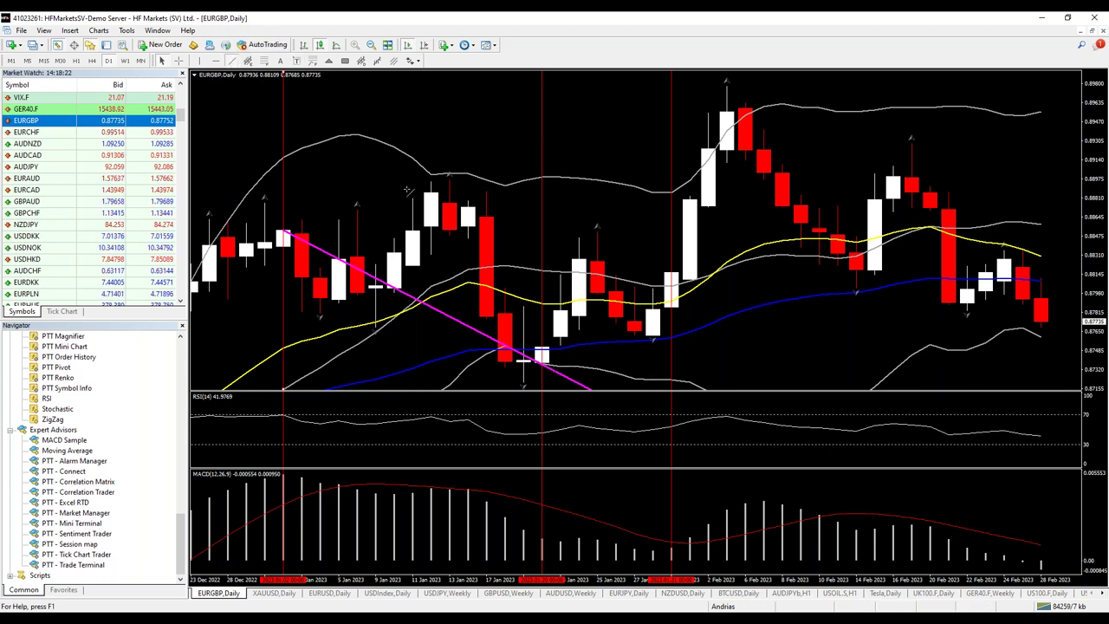
left_click_drag(543, 362, 672, 306)
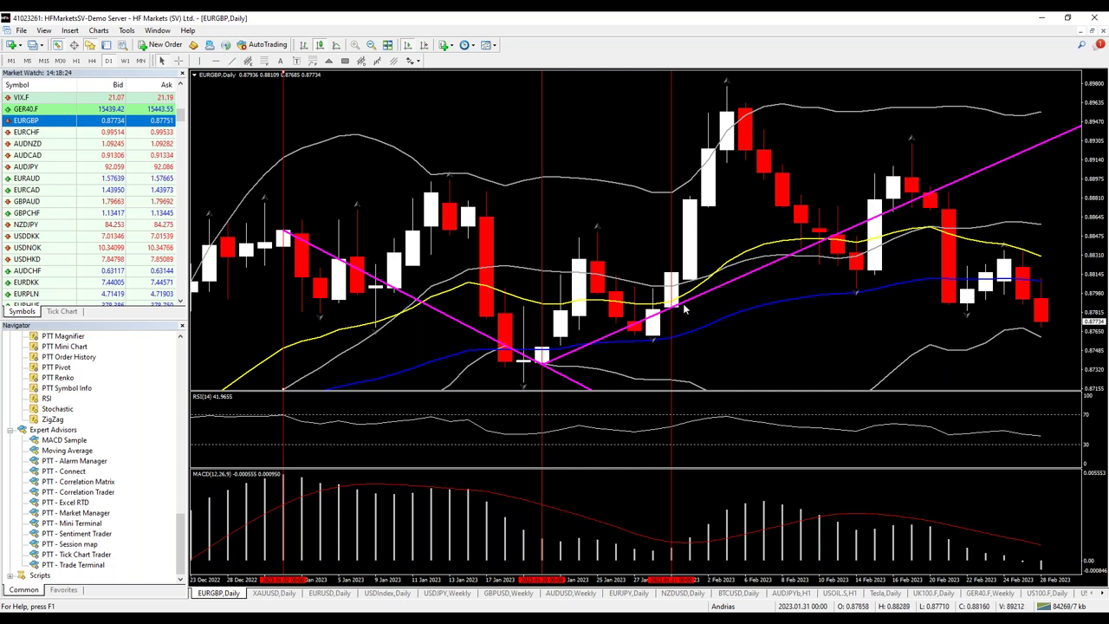
Turn off the Ray option for both EURGBP trendlines so each ends at its second anchor point.
right_click(683, 301)
left_click(674, 326)
right_click(689, 301)
left_click(727, 305)
left_click(492, 326)
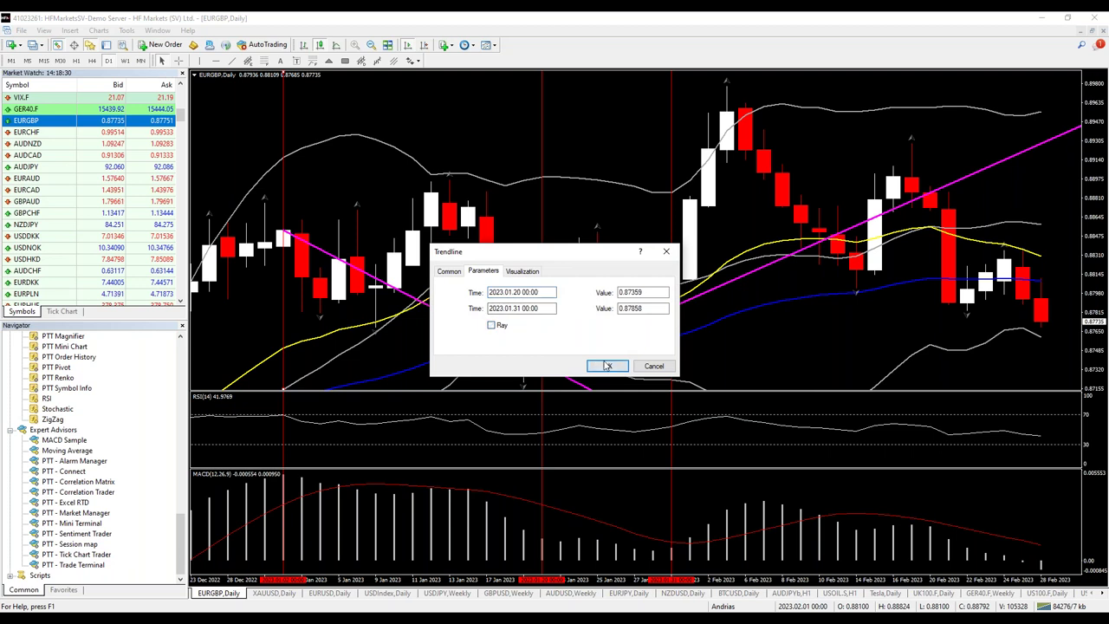
left_click(608, 365)
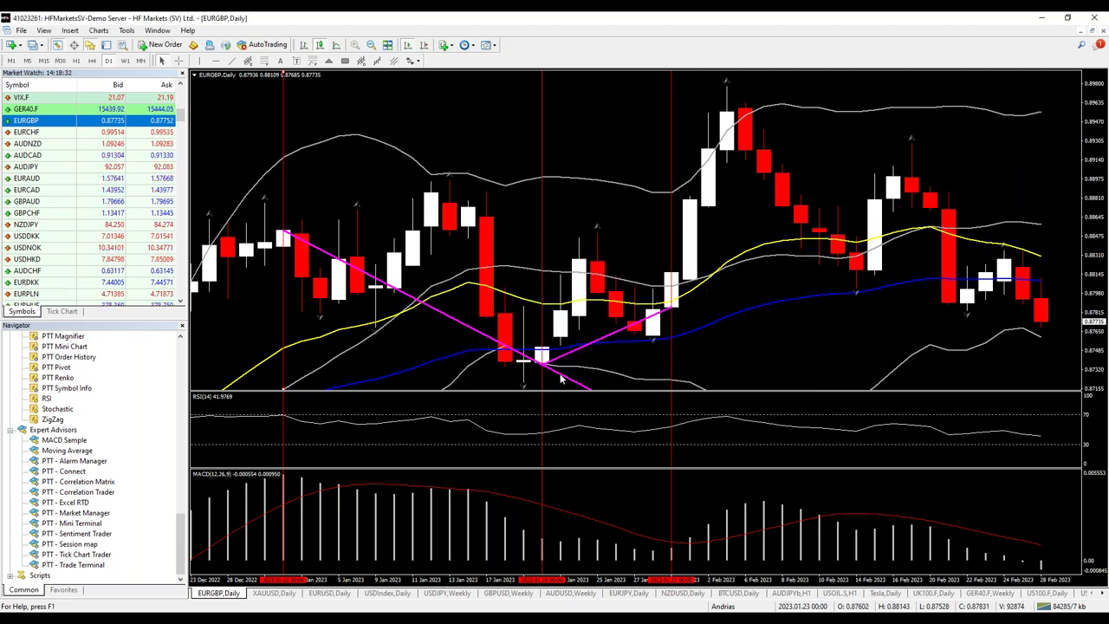
right_click(559, 375)
left_click(571, 382)
left_click(493, 323)
left_click(607, 368)
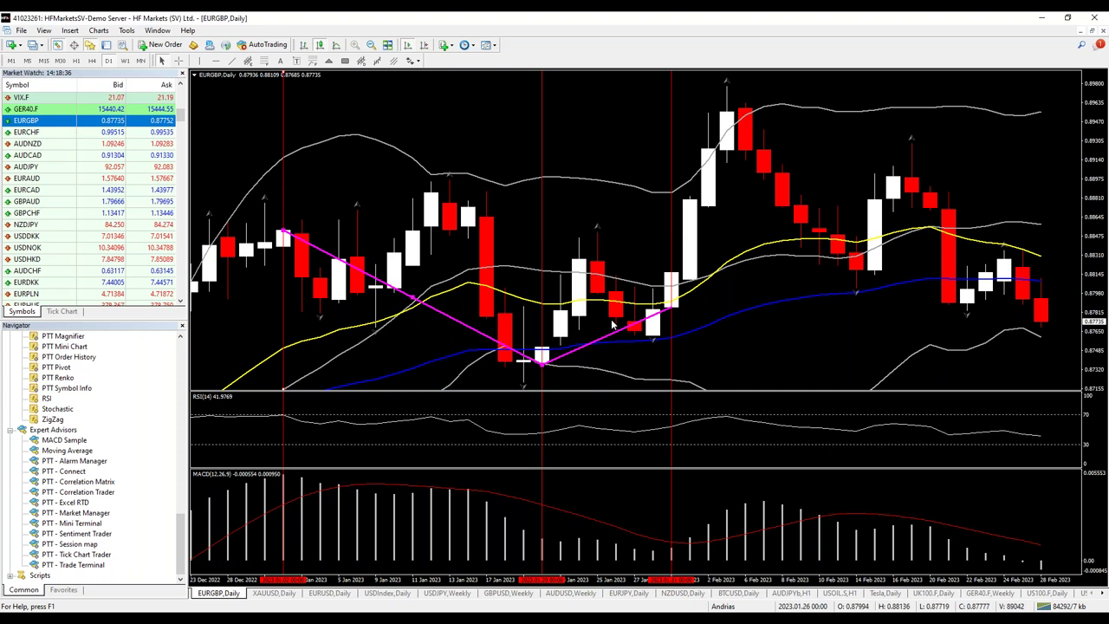
In the browser, close the combined Traders in Financial Futures report and find the Euro FX/British Pound section in the legacy long-format report.
key("alt+Tab")
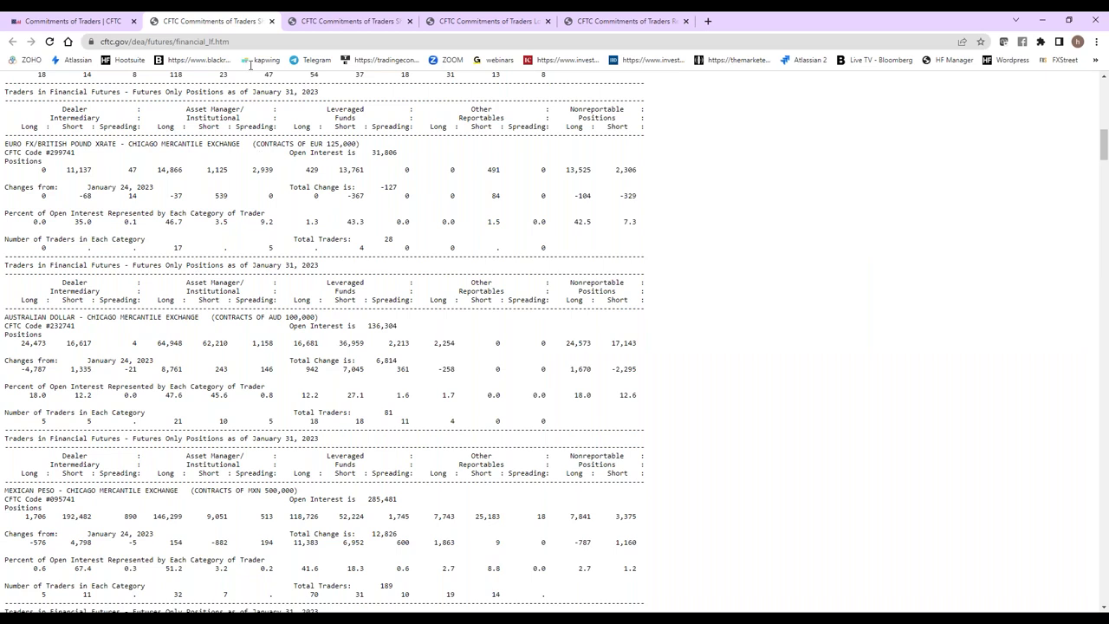
left_click(301, 17)
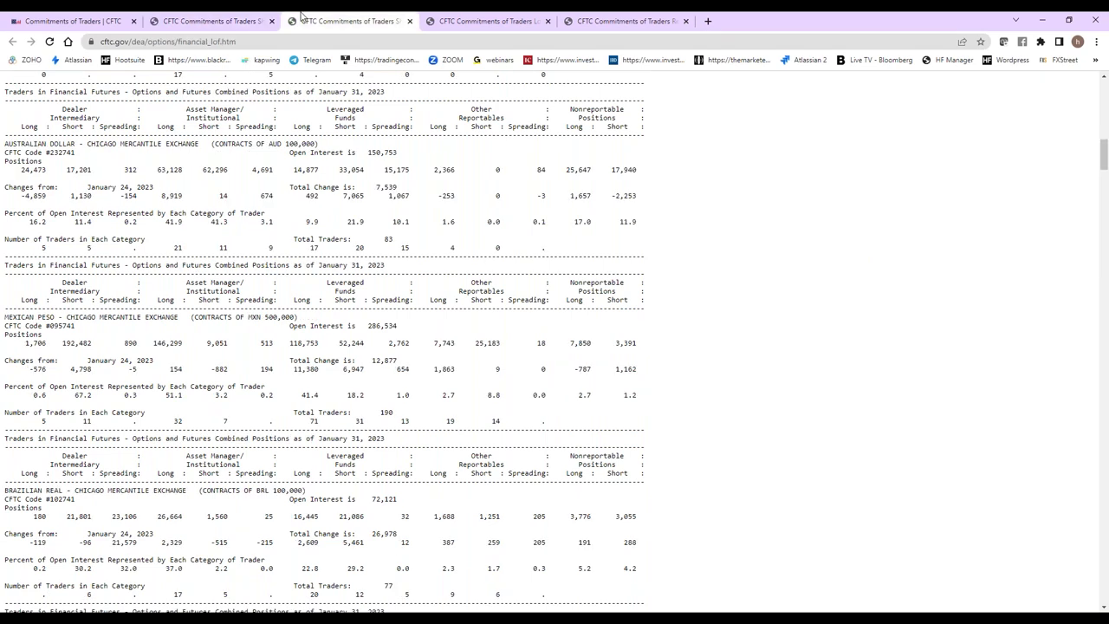
left_click(410, 21)
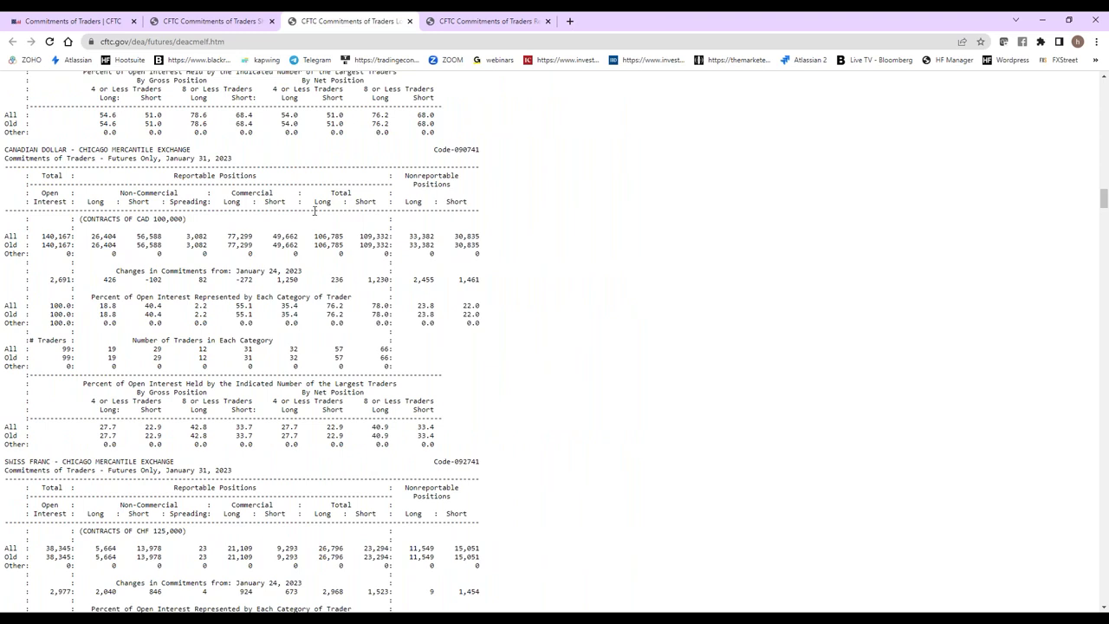
scroll(299, 347, "down", 8)
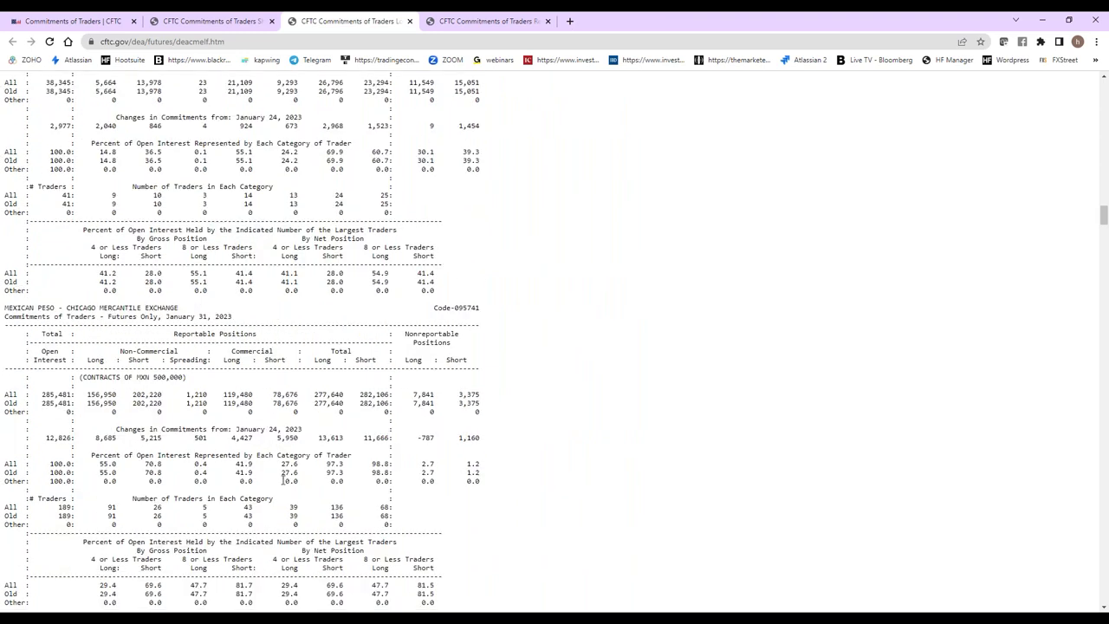
scroll(283, 479, "down", 6)
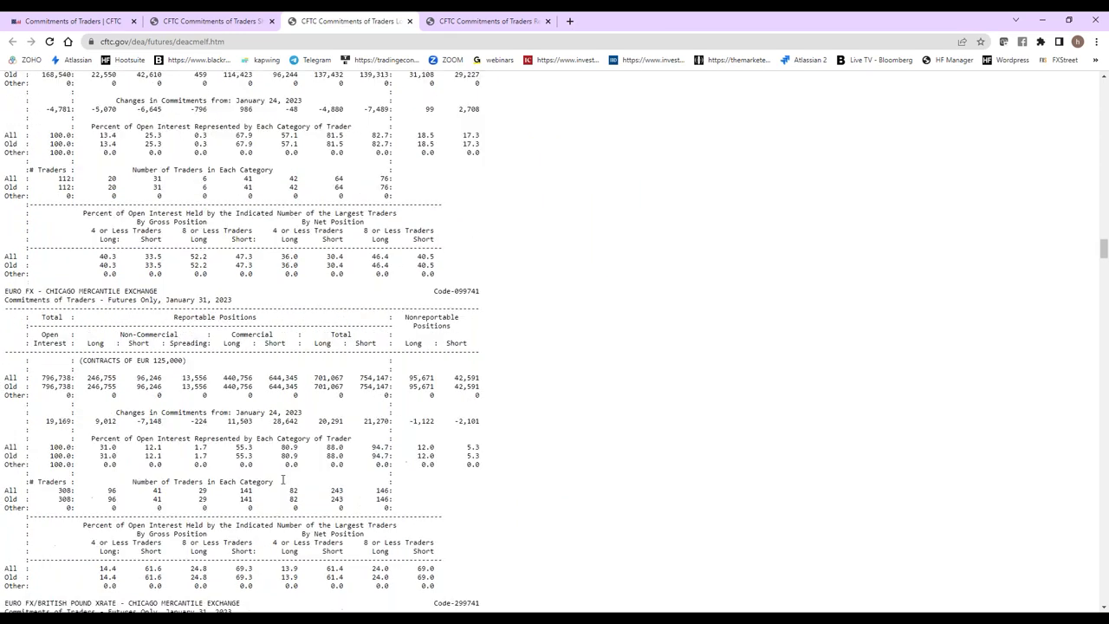
scroll(286, 476, "down", 5)
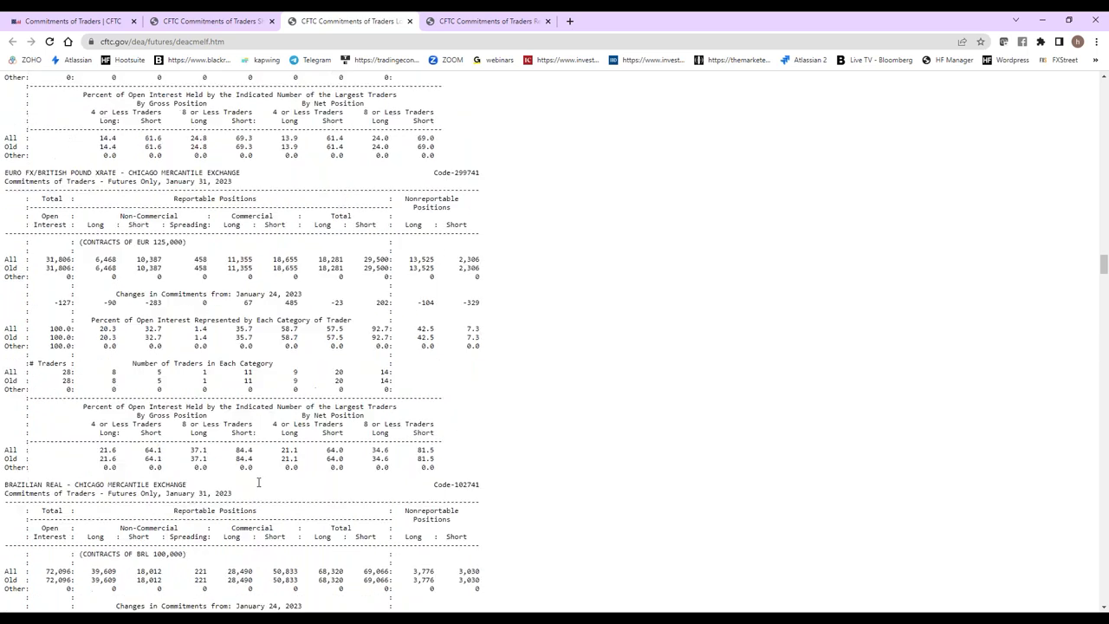
scroll(249, 465, "down", 2)
scroll(208, 260, "up", 1)
Revisit the futures-only financial report, and highlight the legacy Euro FX/British Pound changes for non-commercial long and short, commercial short and total short.
left_click(159, 14)
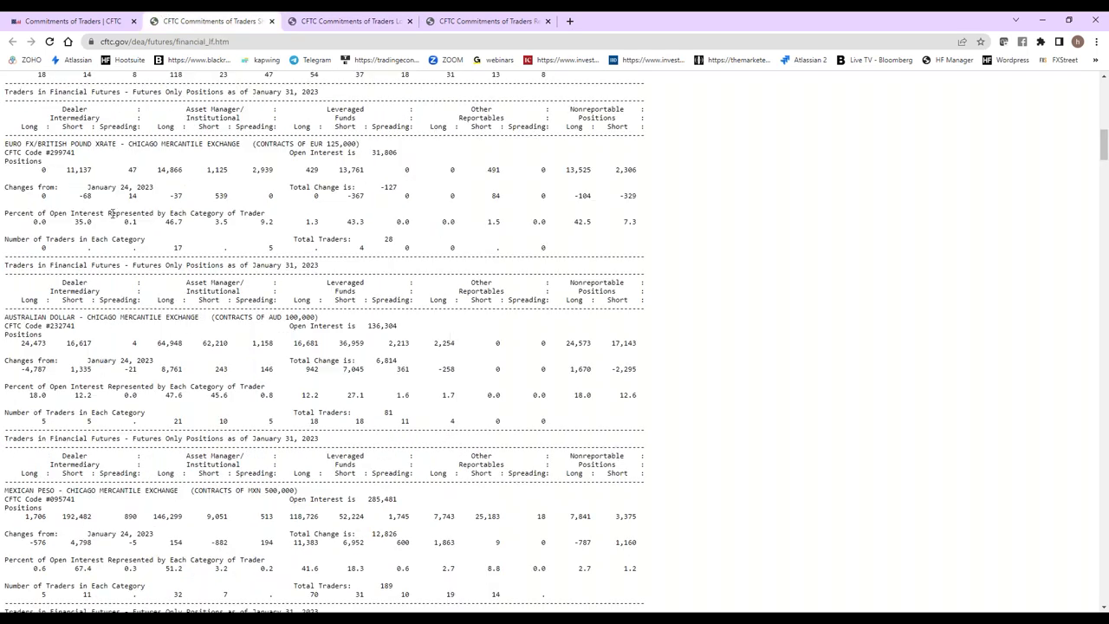
left_click(393, 17)
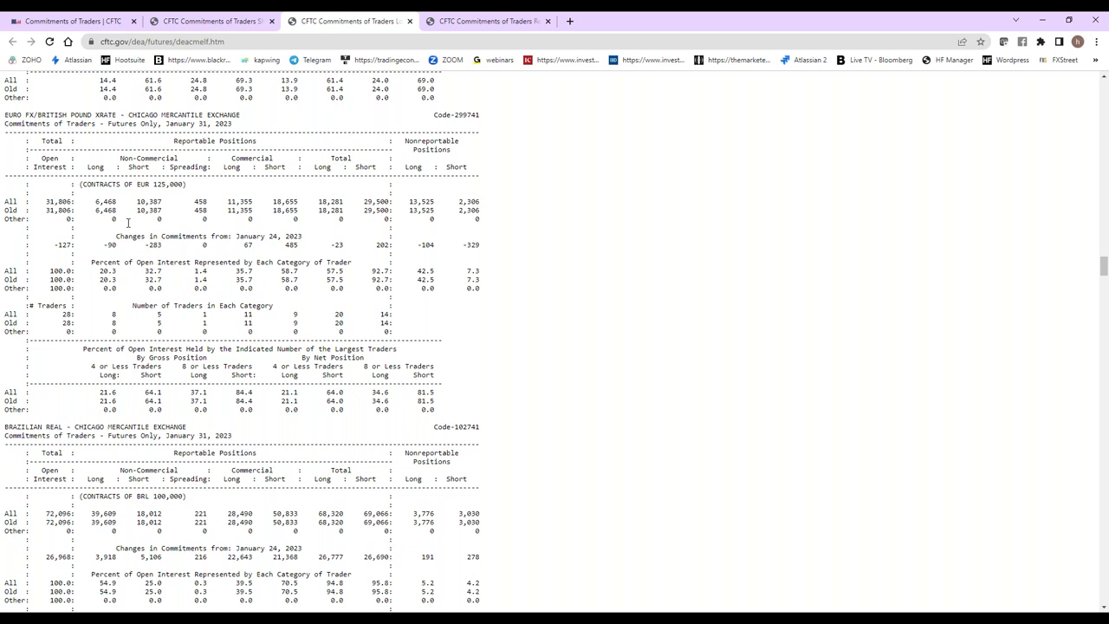
left_click_drag(118, 246, 94, 246)
left_click_drag(166, 245, 143, 247)
left_click_drag(302, 246, 282, 247)
left_click_drag(394, 245, 372, 245)
Highlight the Euro FX/British Pound open-interest percentages for the total short, commercial short and non-commercial short positions.
left_click_drag(388, 279, 371, 270)
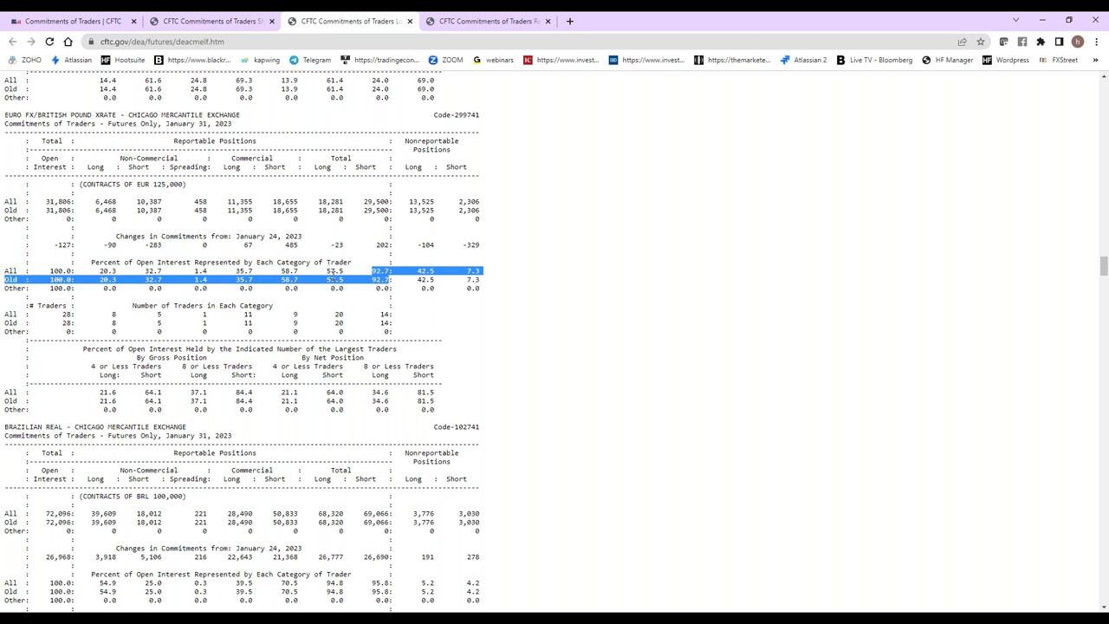
left_click_drag(297, 279, 277, 261)
left_click(277, 263)
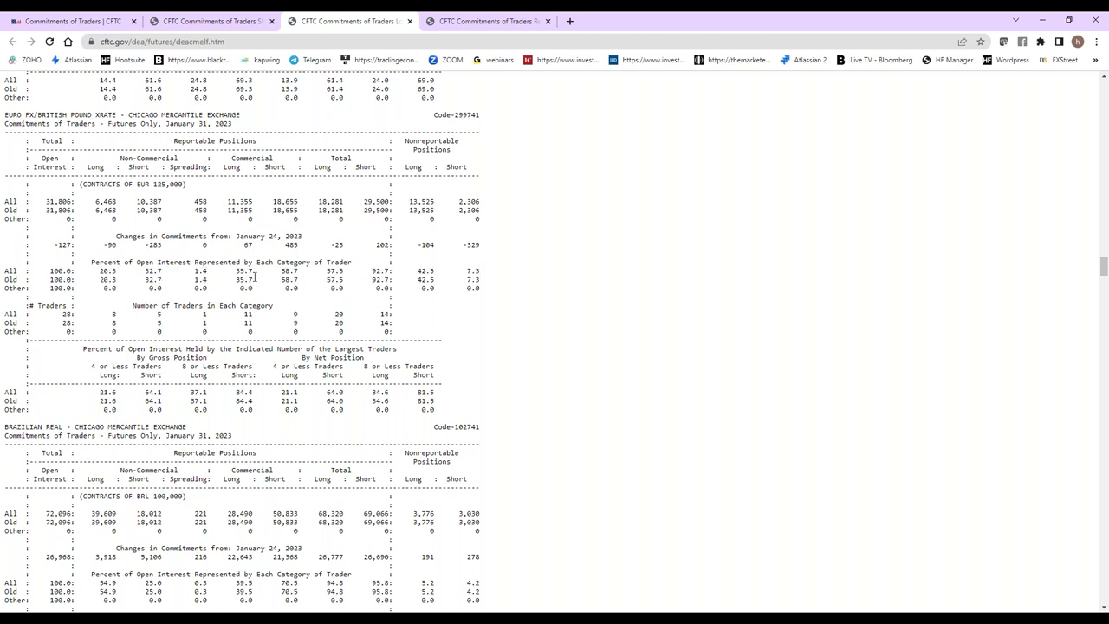
left_click_drag(174, 279, 148, 271)
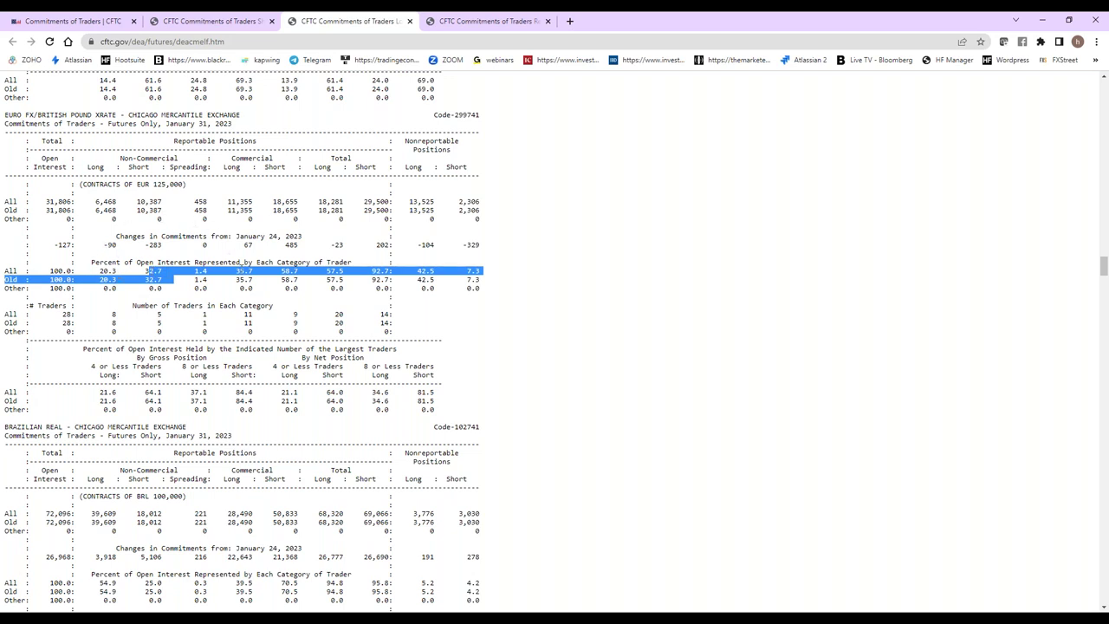
left_click(288, 243)
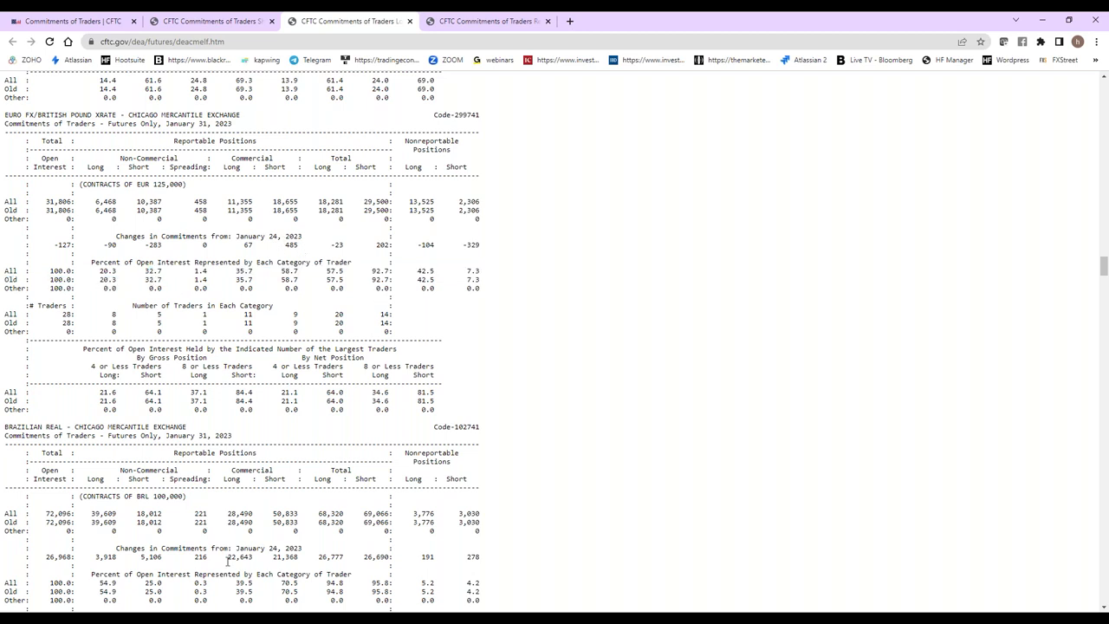
Bring the MetaTrader 4 EURGBP chart in front of the legacy report as a smaller, narrowed window.
mouse_move(353, 621)
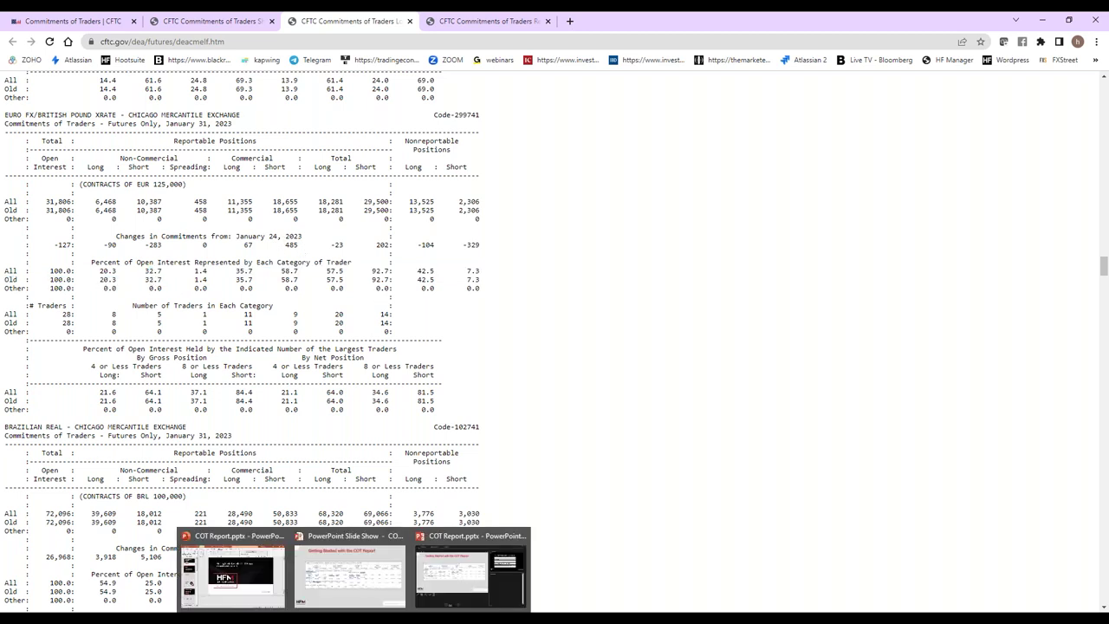
left_click(213, 619)
key("minus")
key("minus")
key("plus")
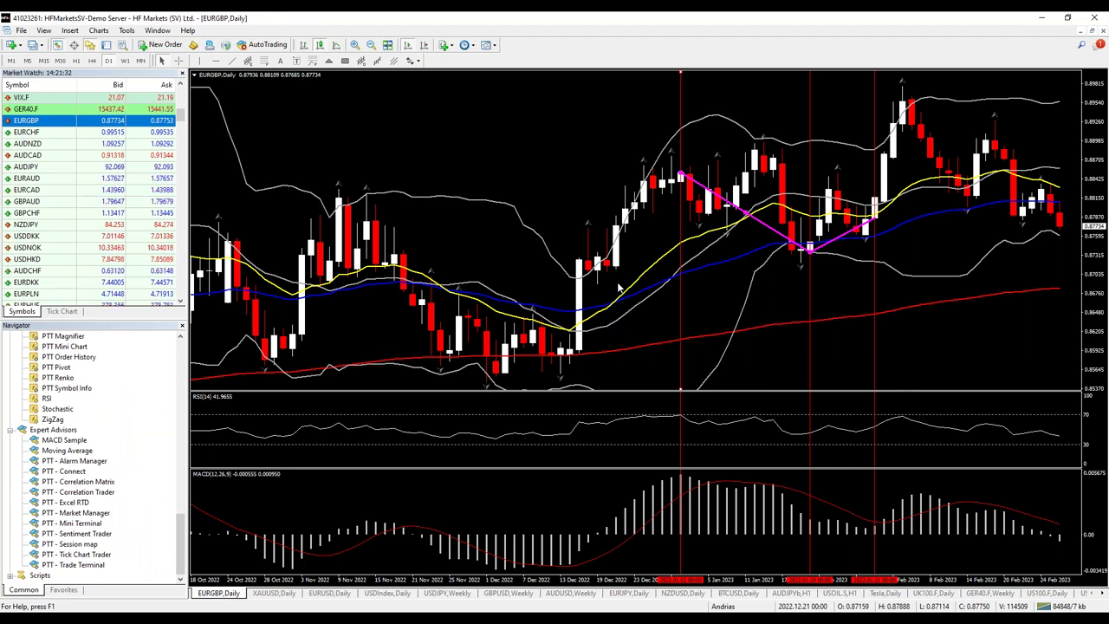
left_click_drag(798, 16, 690, 91)
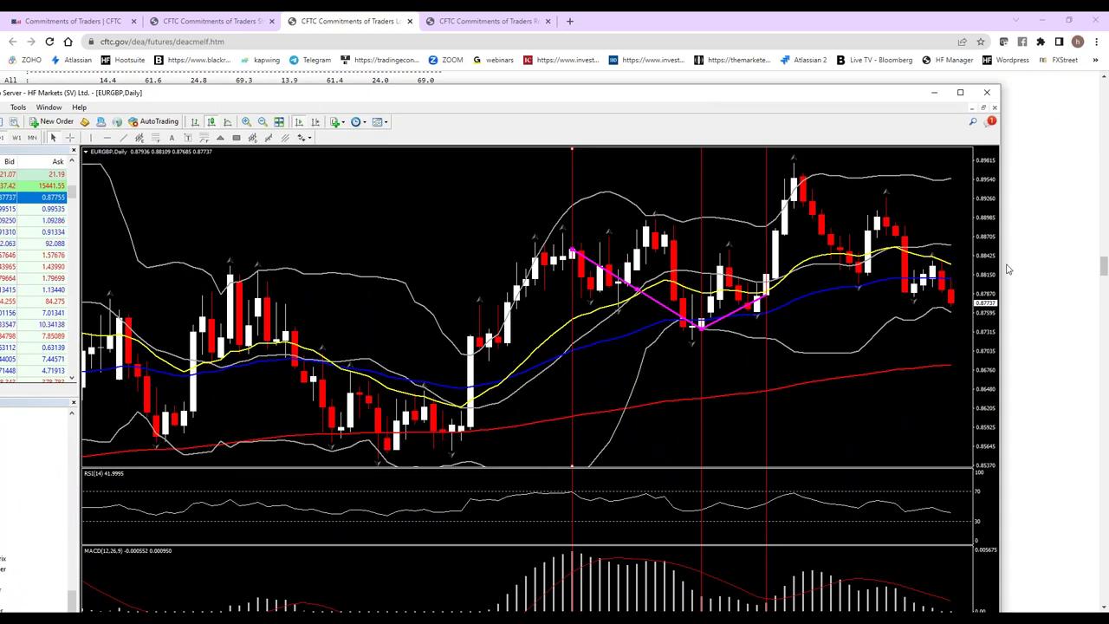
left_click_drag(1001, 160, 805, 160)
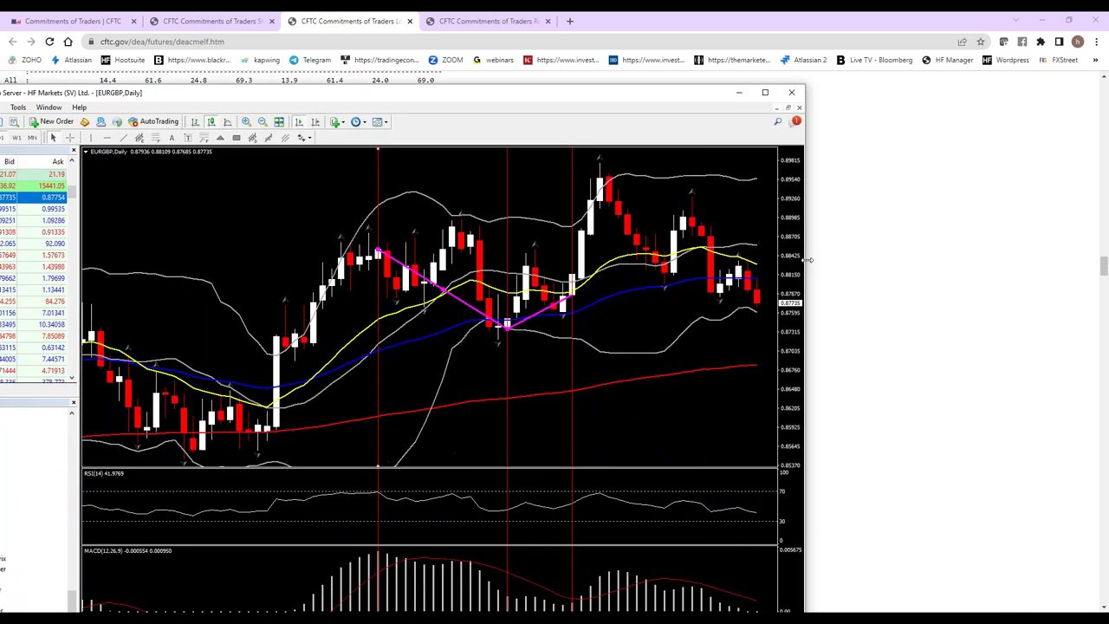
Place the narrowed EURGBP chart window beside the legacy report, shift the chart from its right edge and show the January candles.
left_click_drag(576, 102, 809, 70)
left_click_drag(130, 340, 445, 323)
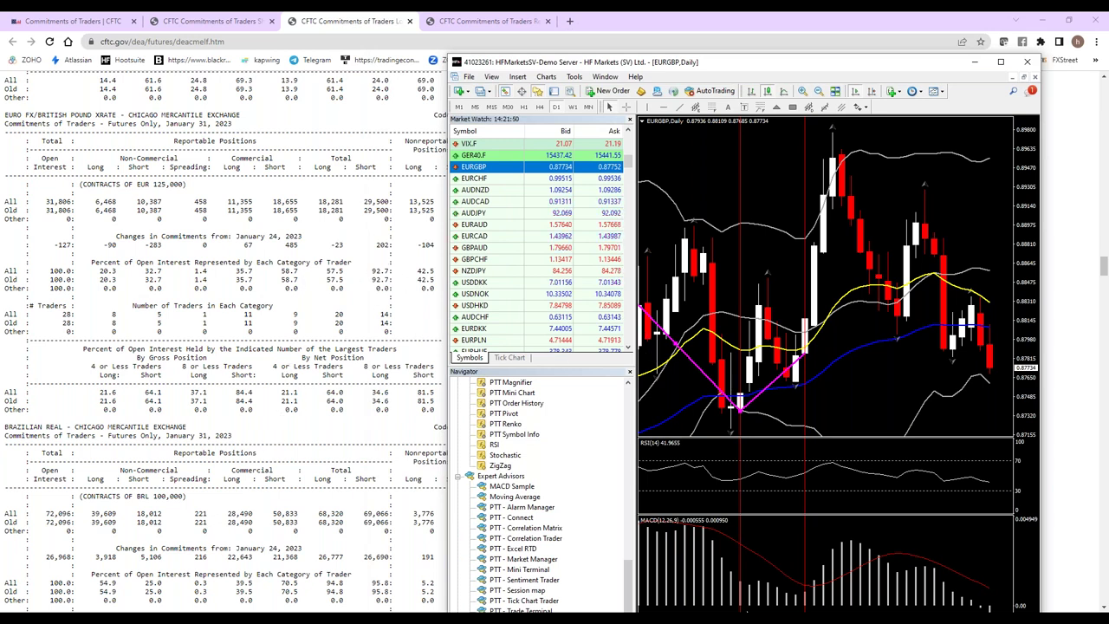
left_click(872, 92)
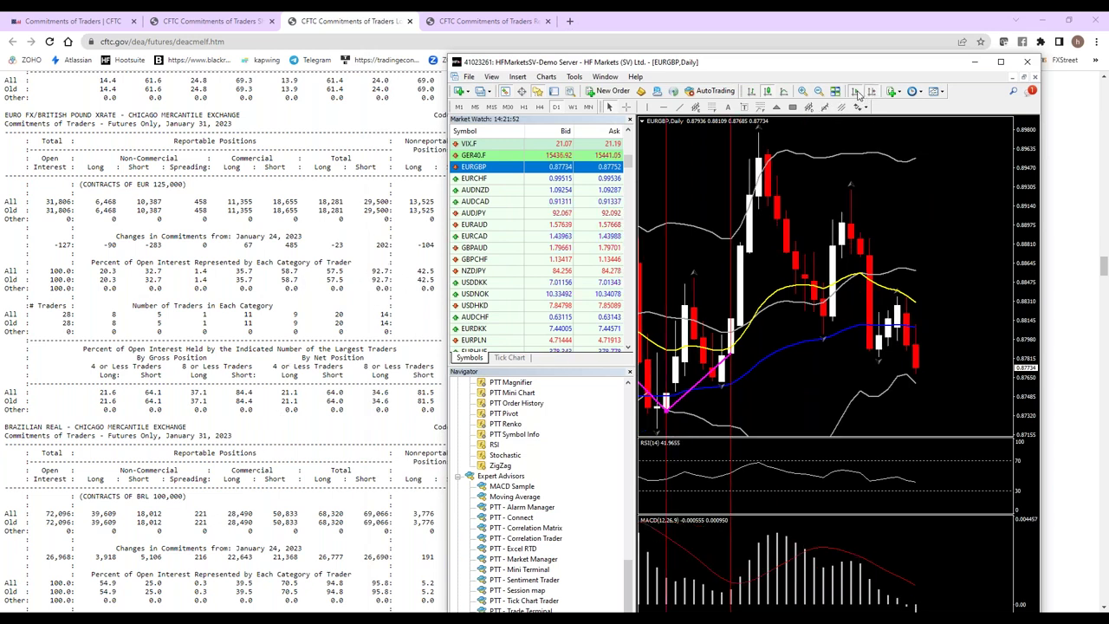
scroll(752, 272, "up", 5)
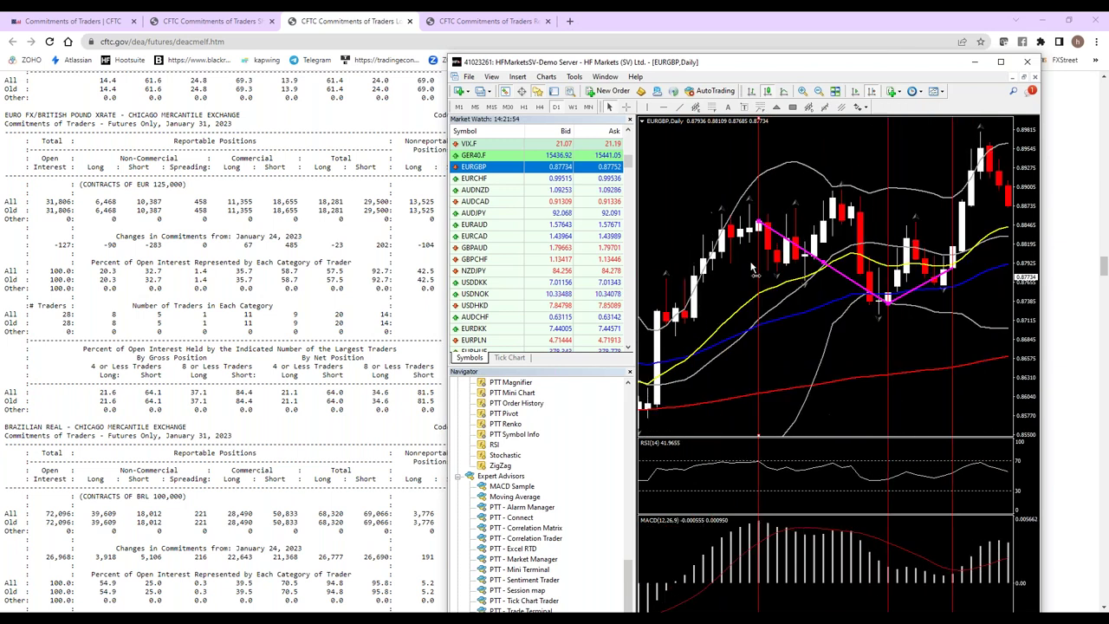
scroll(752, 271, "up", 5)
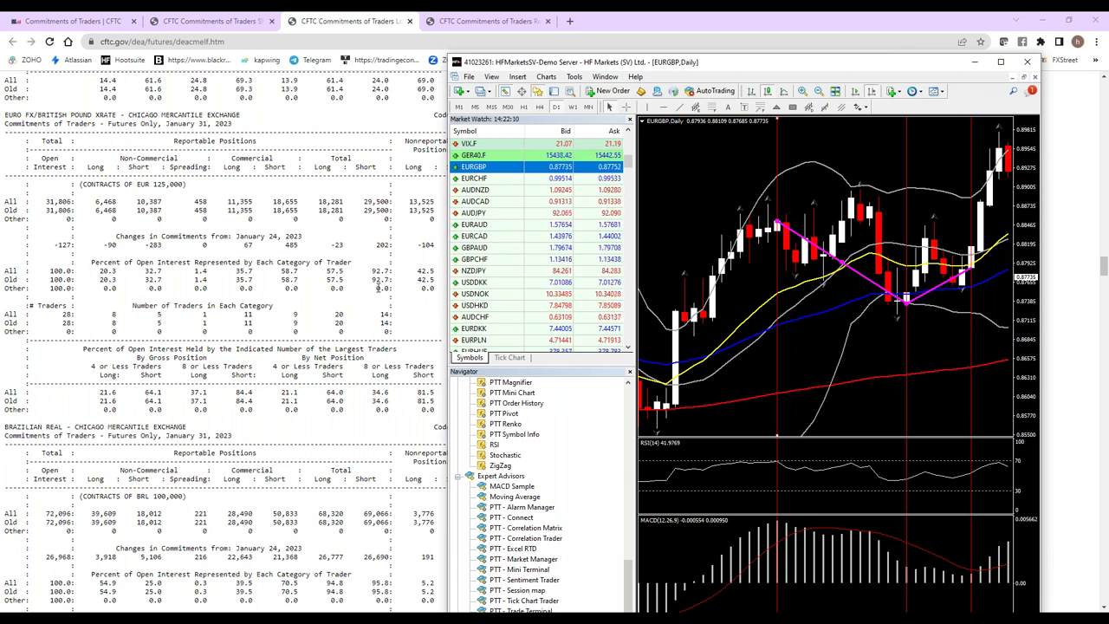
Highlight the Euro FX/British Pound changes in commitments from the spacing heading through the commercial long figure, clear the highlight and return to the EURGBP chart.
left_click_drag(115, 234, 250, 245)
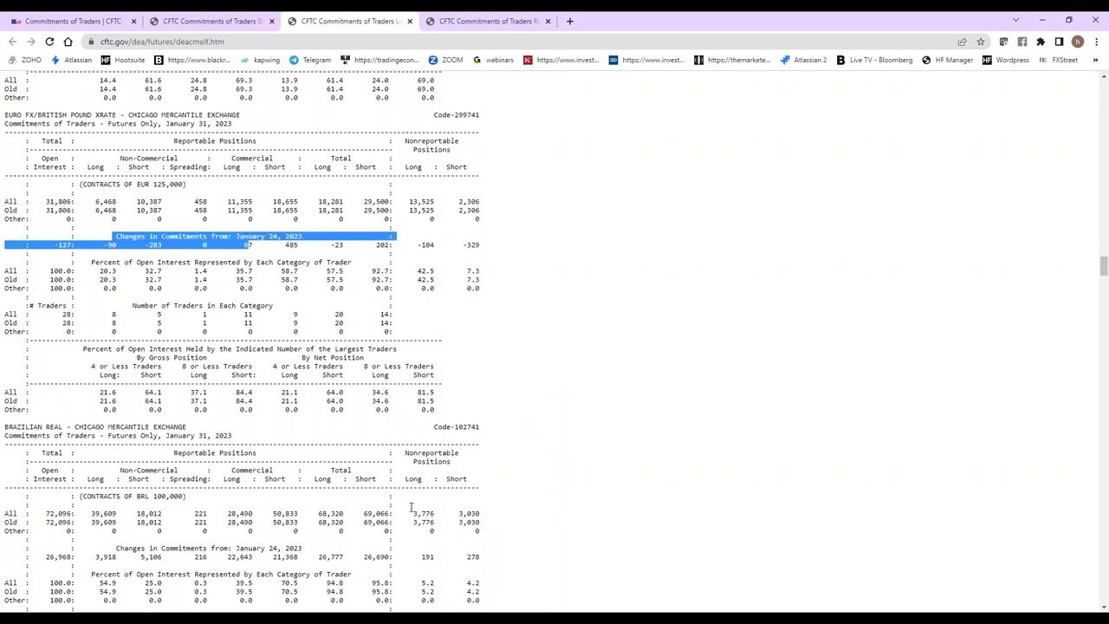
key("alt+Tab")
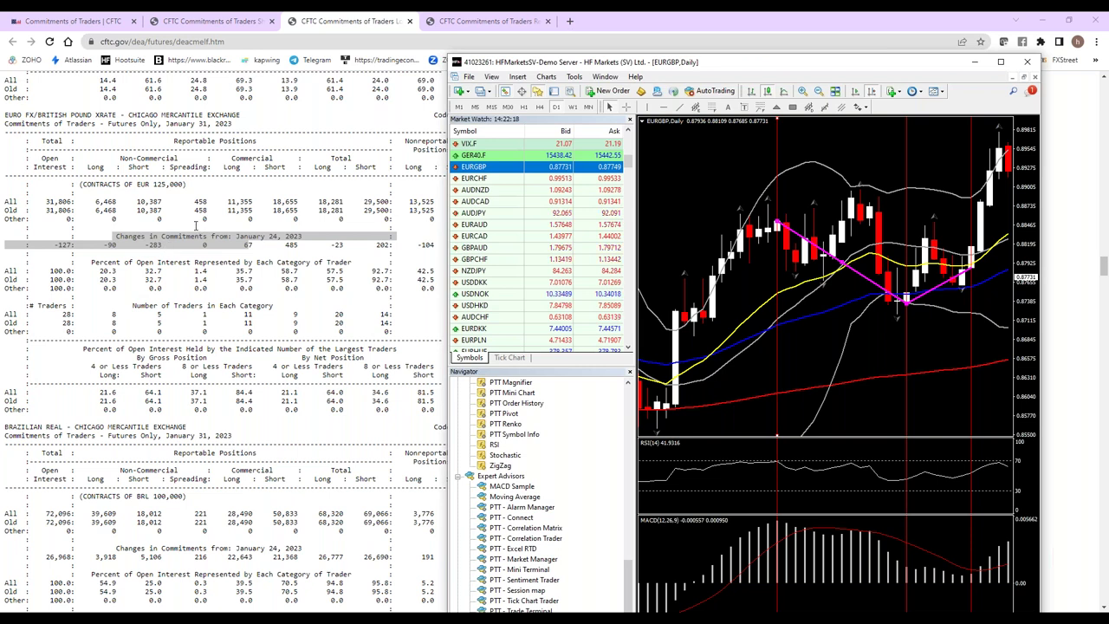
key("alt+Tab")
left_click(153, 237)
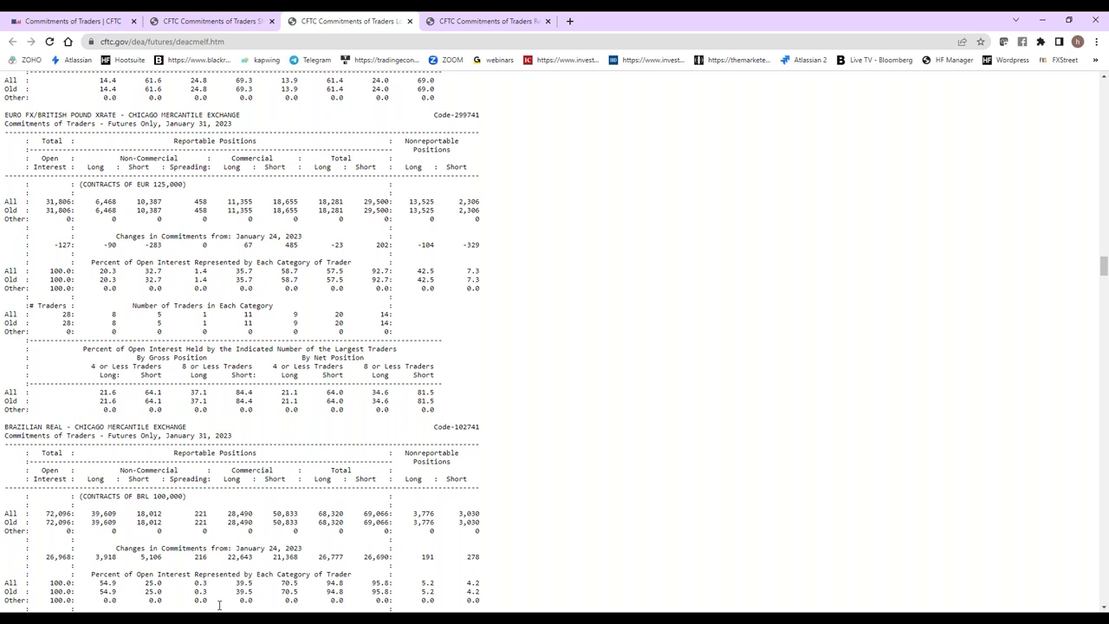
key("alt+Tab")
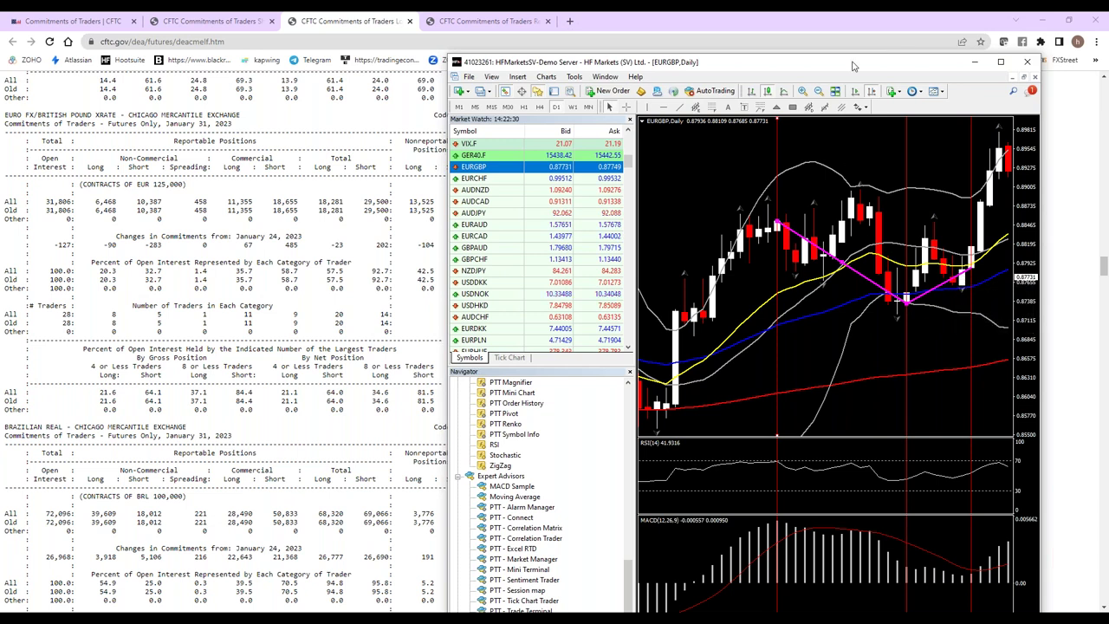
Reposition the chart window over the report and examine the EURGBP candles from late January into February.
left_click_drag(830, 61, 771, 31)
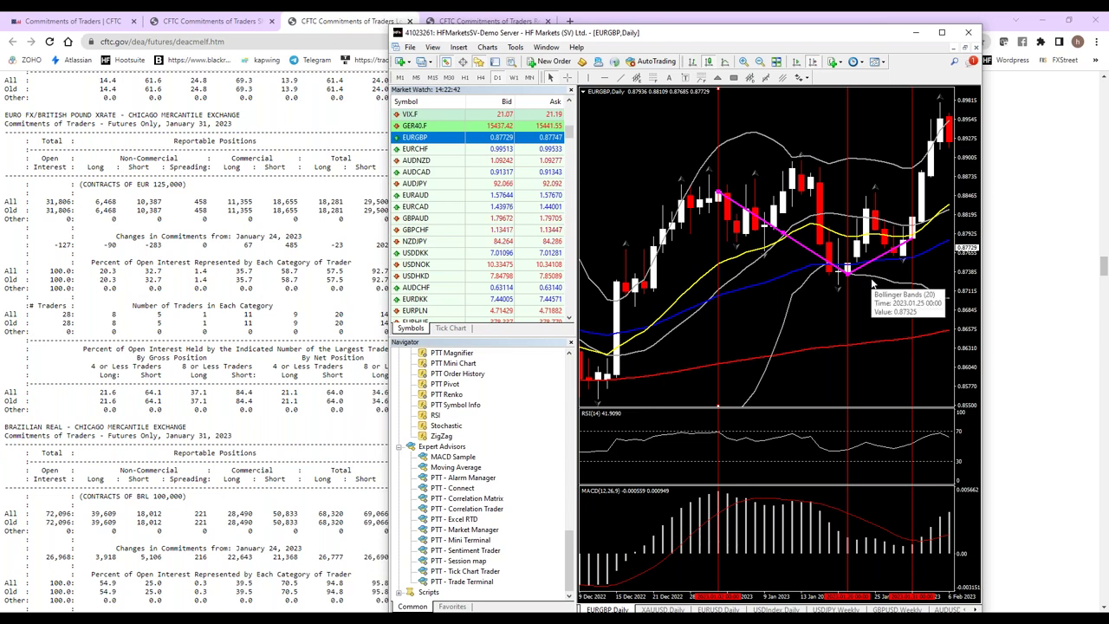
mouse_move(897, 267)
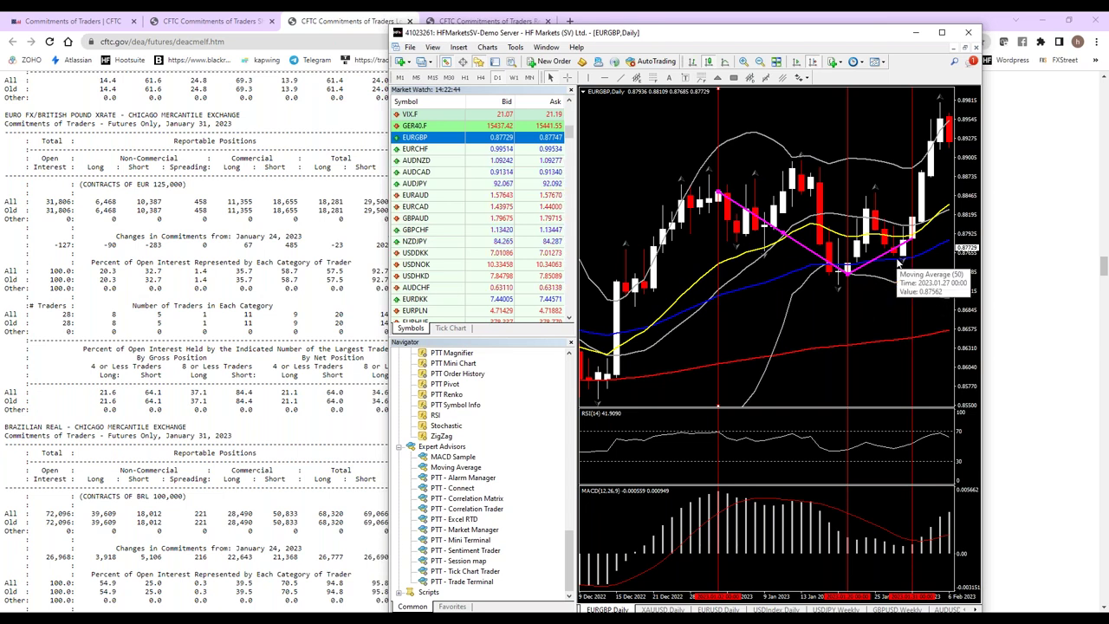
scroll(880, 286, "down", 5)
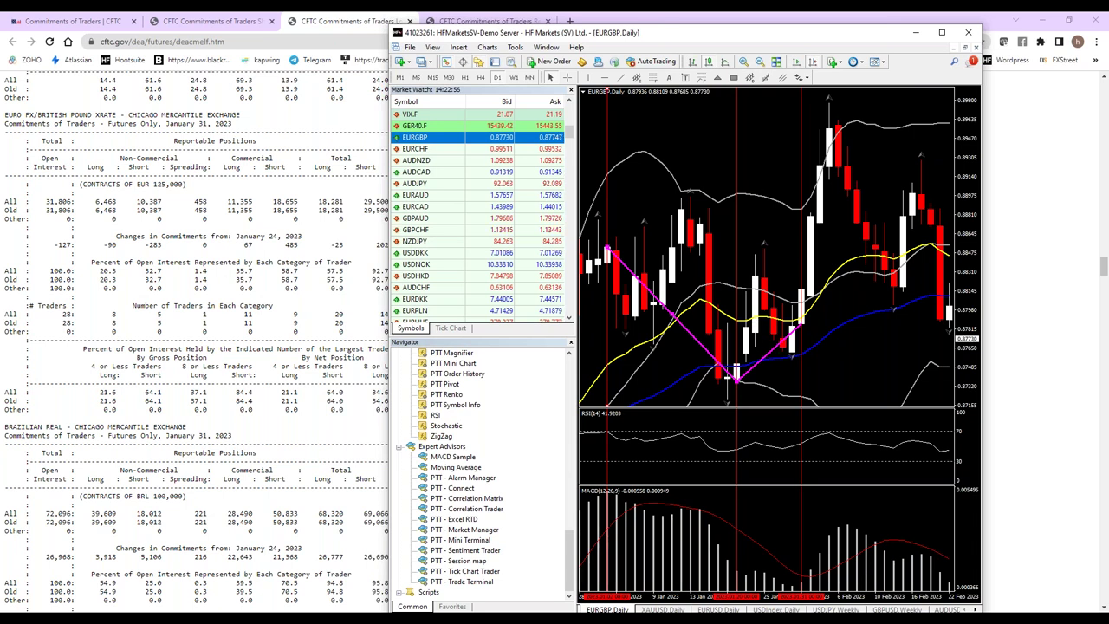
Maximize the MetaTrader 4 window and switch the EURGBP chart to the weekly timeframe.
key("minus")
key("minus")
left_click(943, 33)
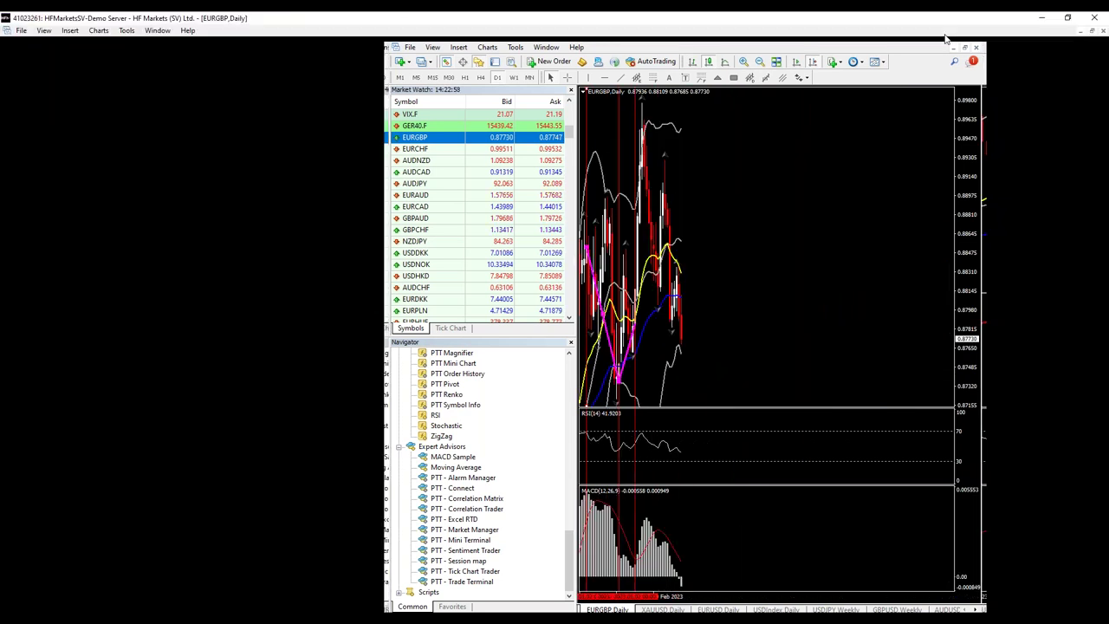
key("plus")
key("plus")
key("plus")
key("minus")
key("minus")
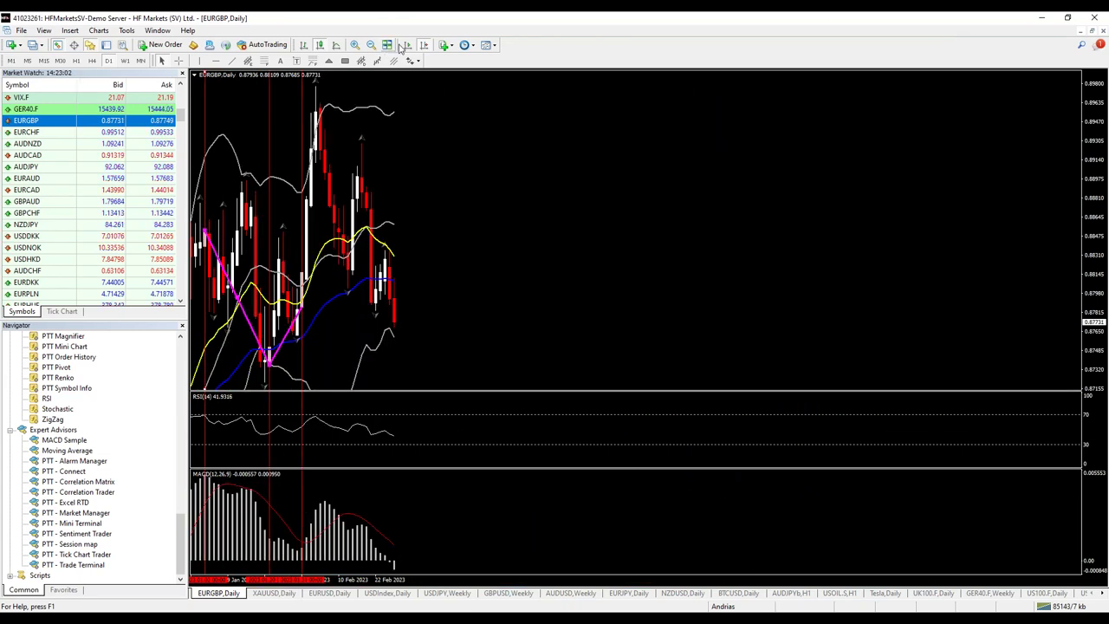
left_click(423, 44)
left_click(127, 61)
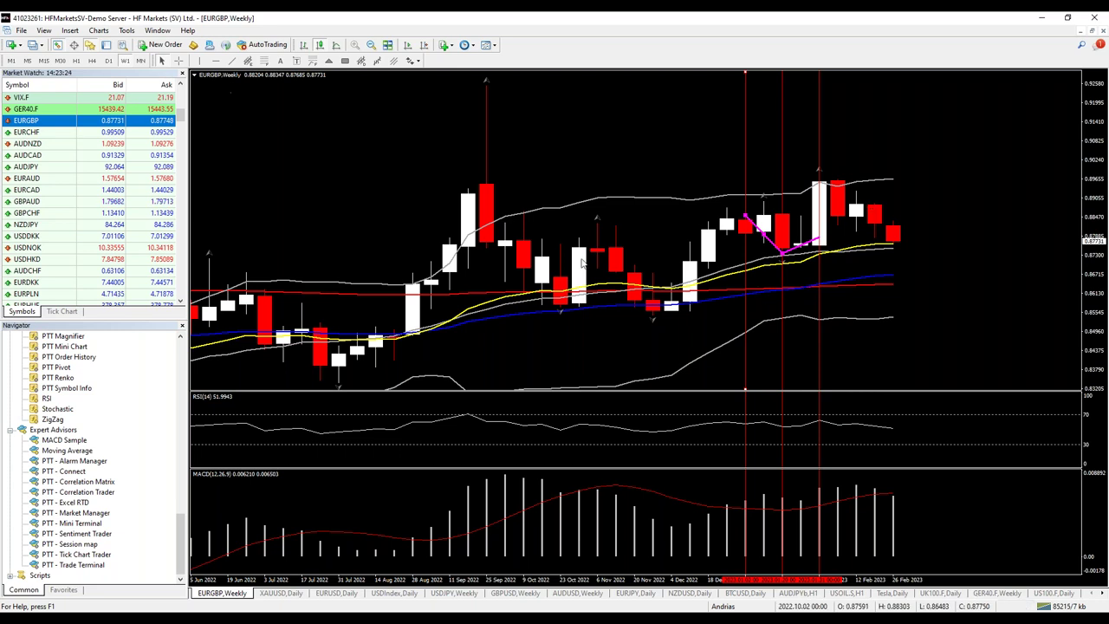
Highlight the Euro FX/British Pound total short percentage of open interest and compare it with the weekly EURGBP chart.
left_click(1045, 19)
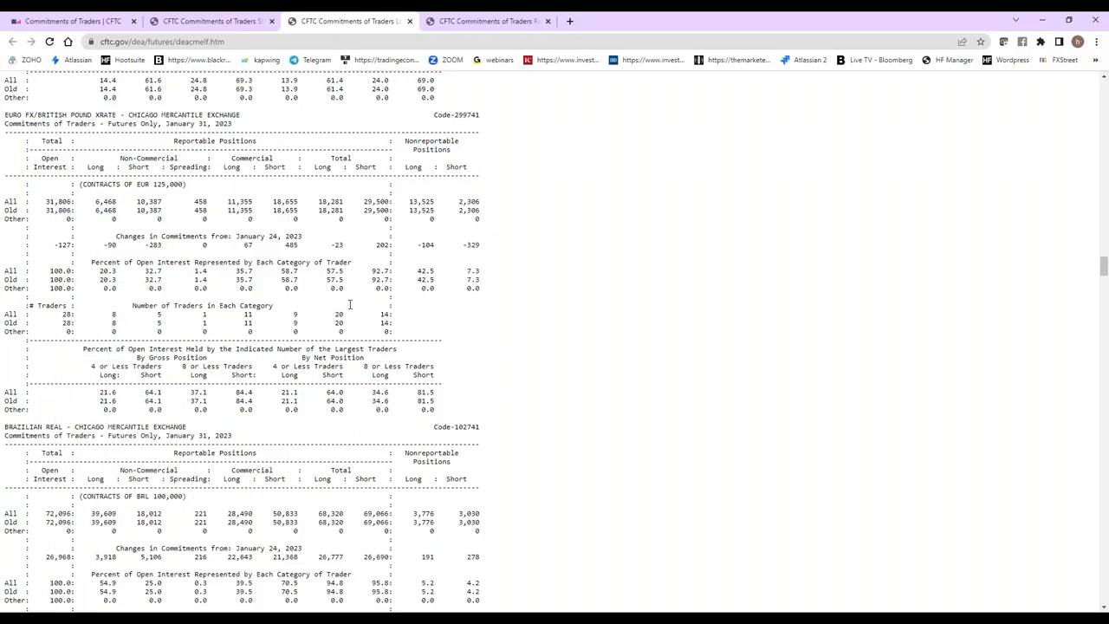
left_click_drag(394, 282, 376, 272)
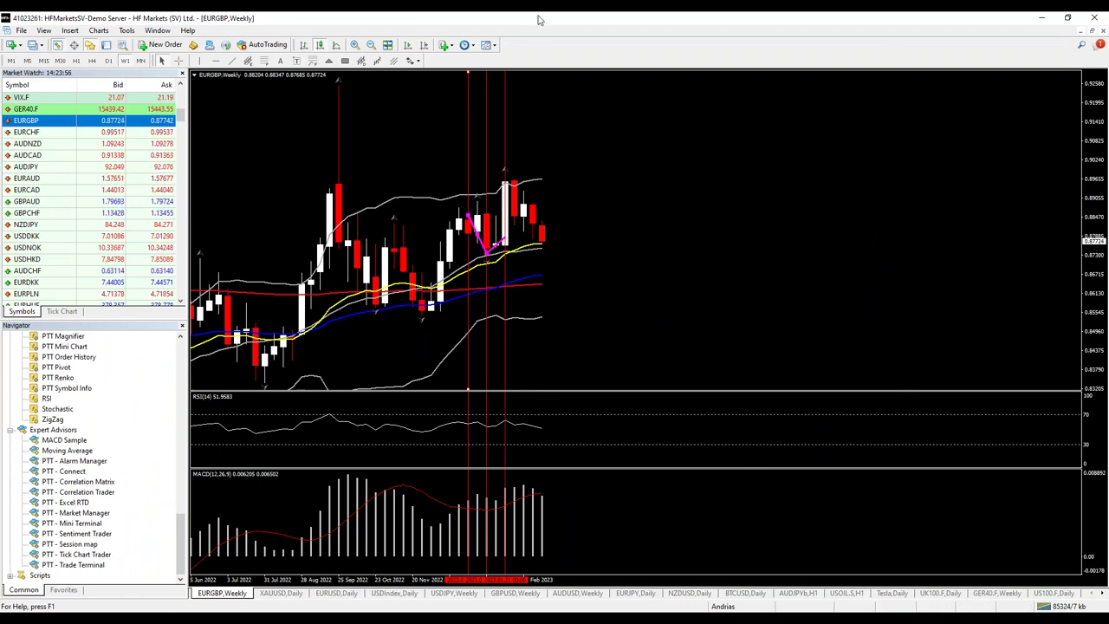
left_click(1041, 17)
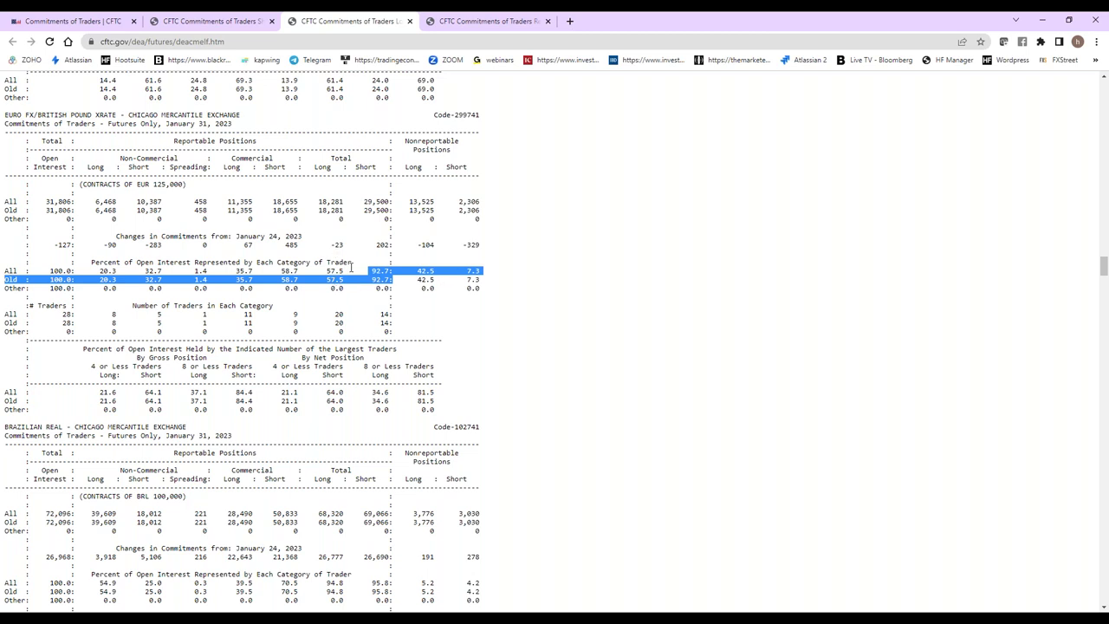
Find the Eurodollars-3M section in the legacy report and highlight its total long and short open-interest percentages and changes.
scroll(240, 426, "down", 4)
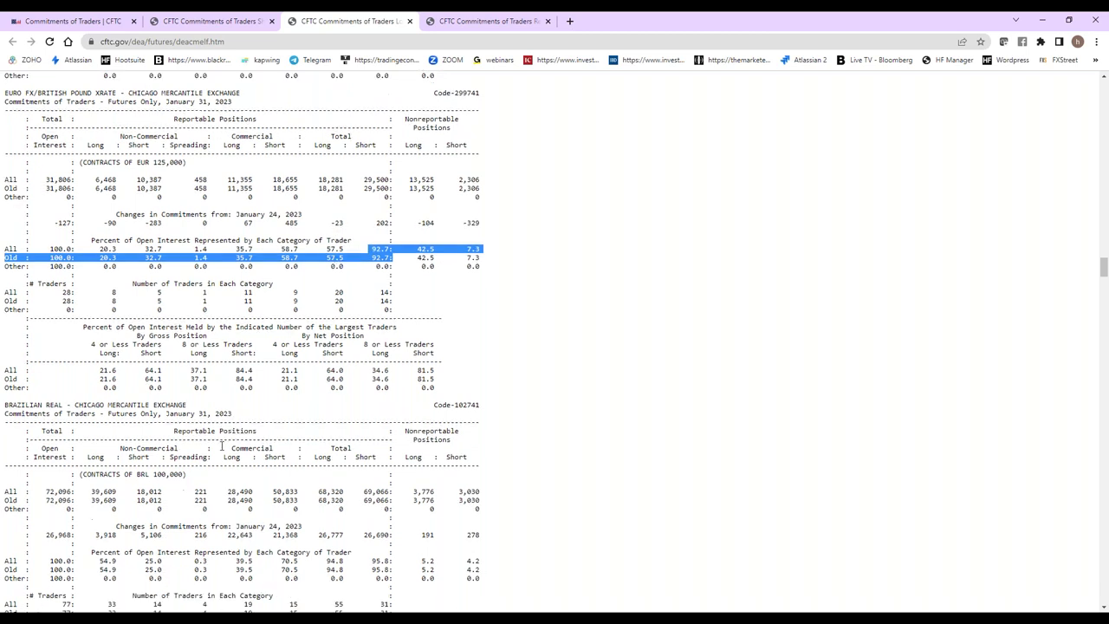
scroll(210, 452, "down", 7)
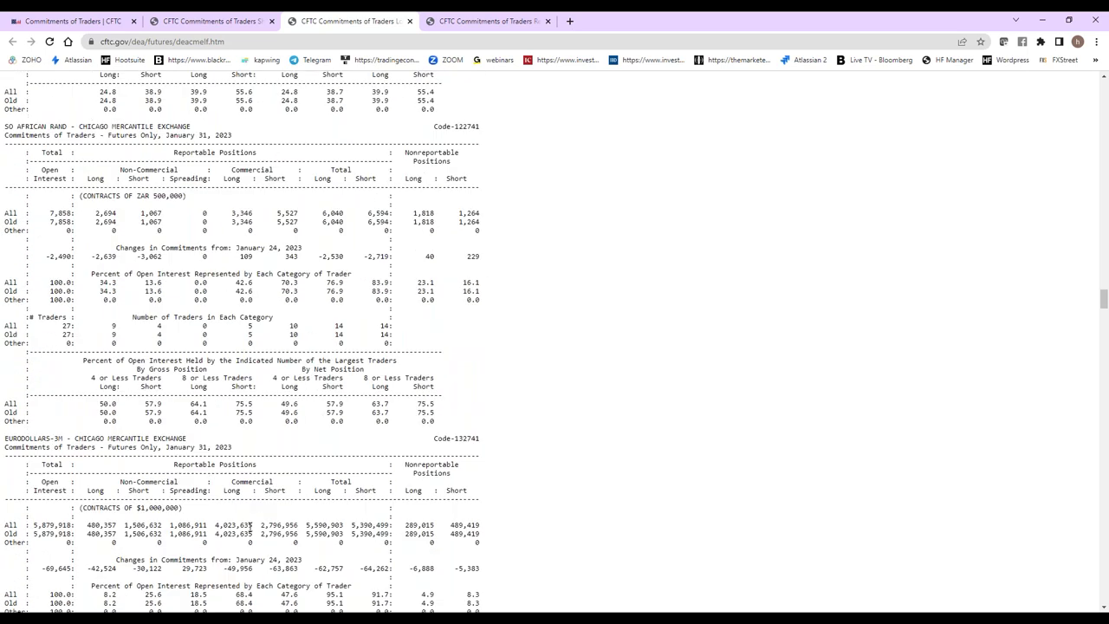
scroll(246, 525, "down", 3)
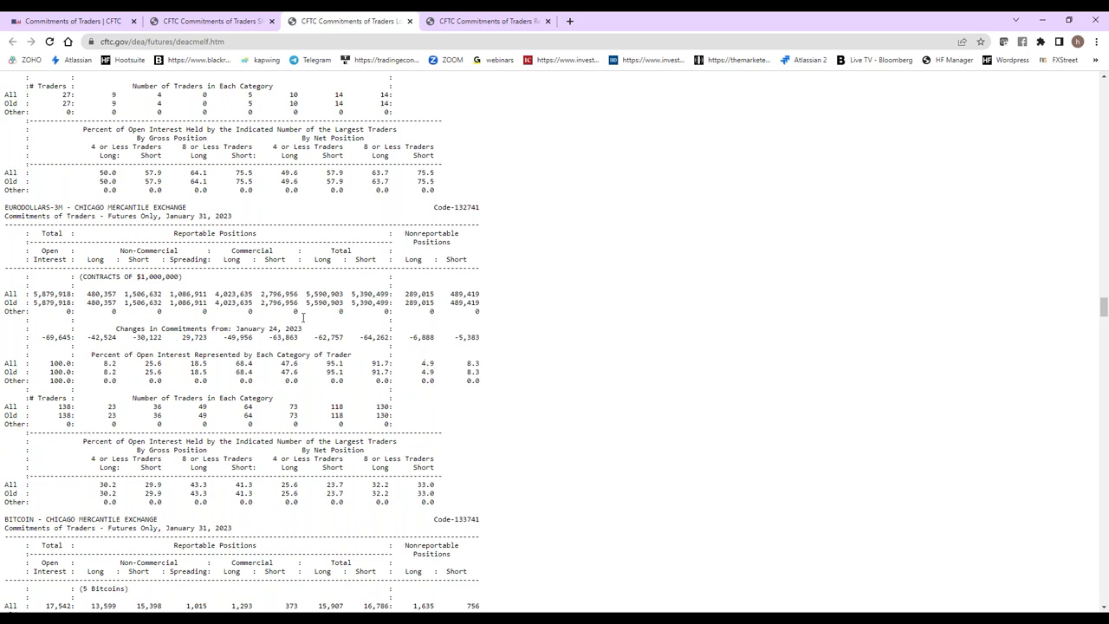
left_click_drag(391, 336, 387, 370)
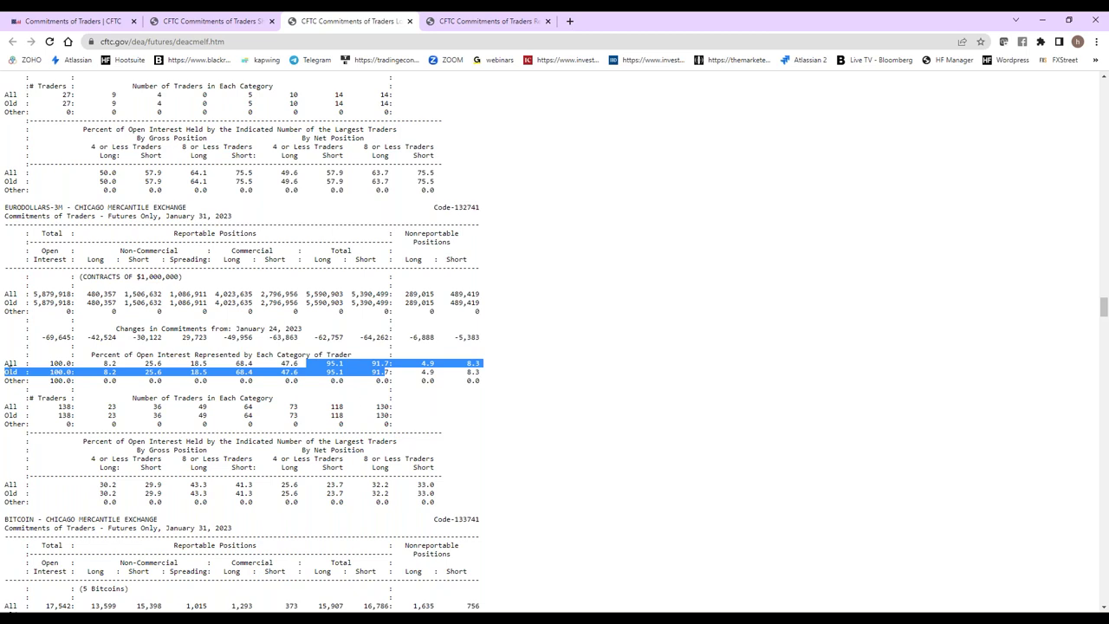
left_click(394, 356)
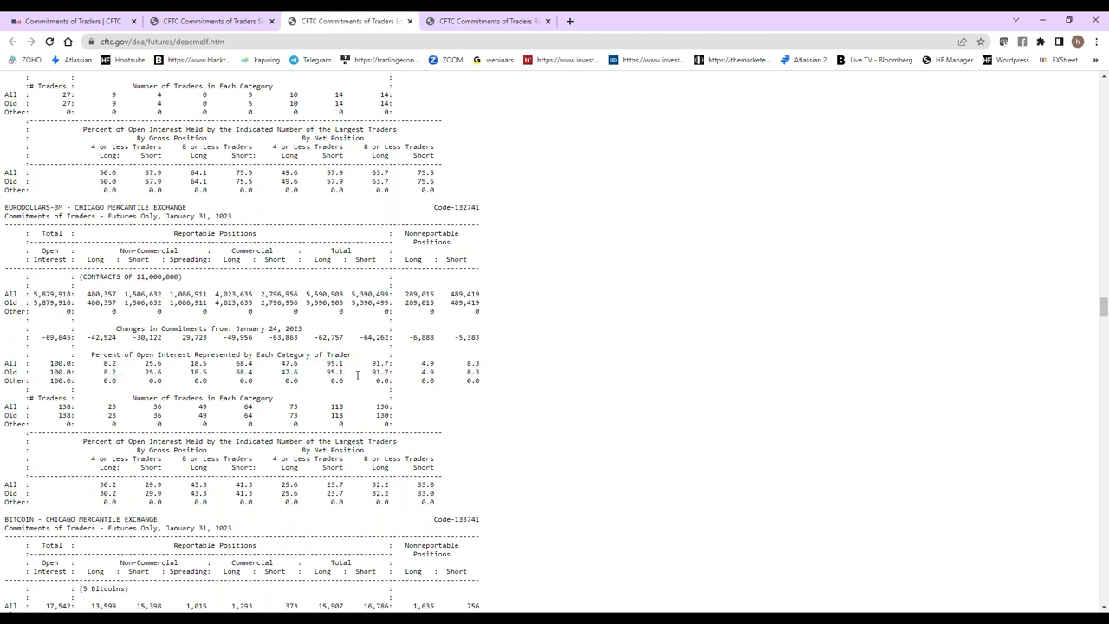
left_click_drag(317, 334, 387, 340)
Find the Micro Bitcoin section in the legacy report and highlight its total short percentage of open interest.
scroll(563, 472, "down", 5)
scroll(550, 464, "down", 5)
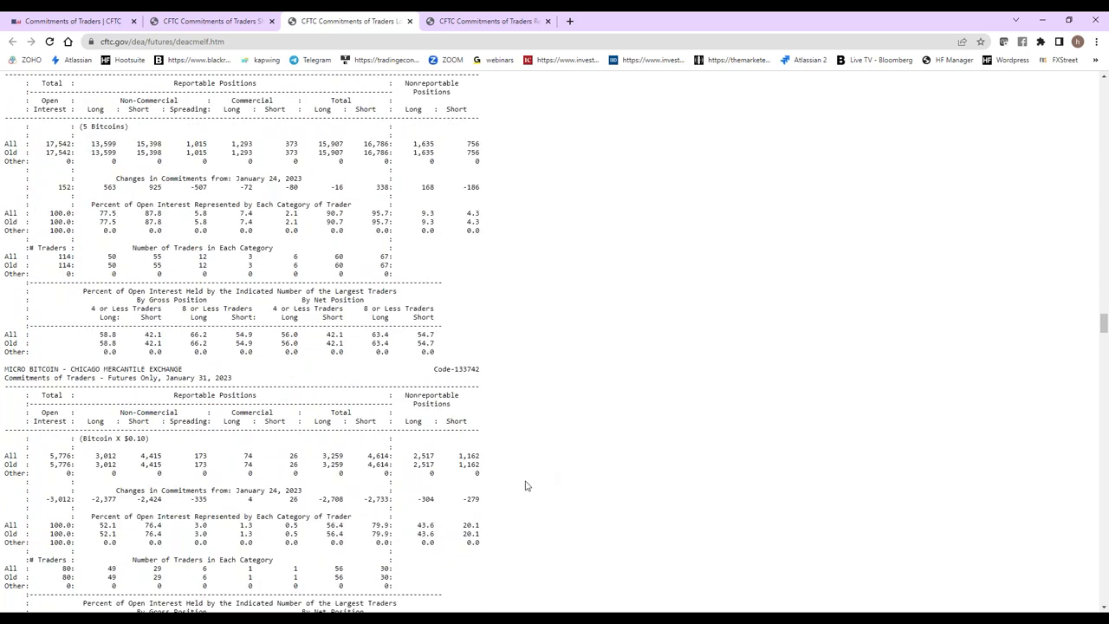
scroll(525, 485, "down", 3)
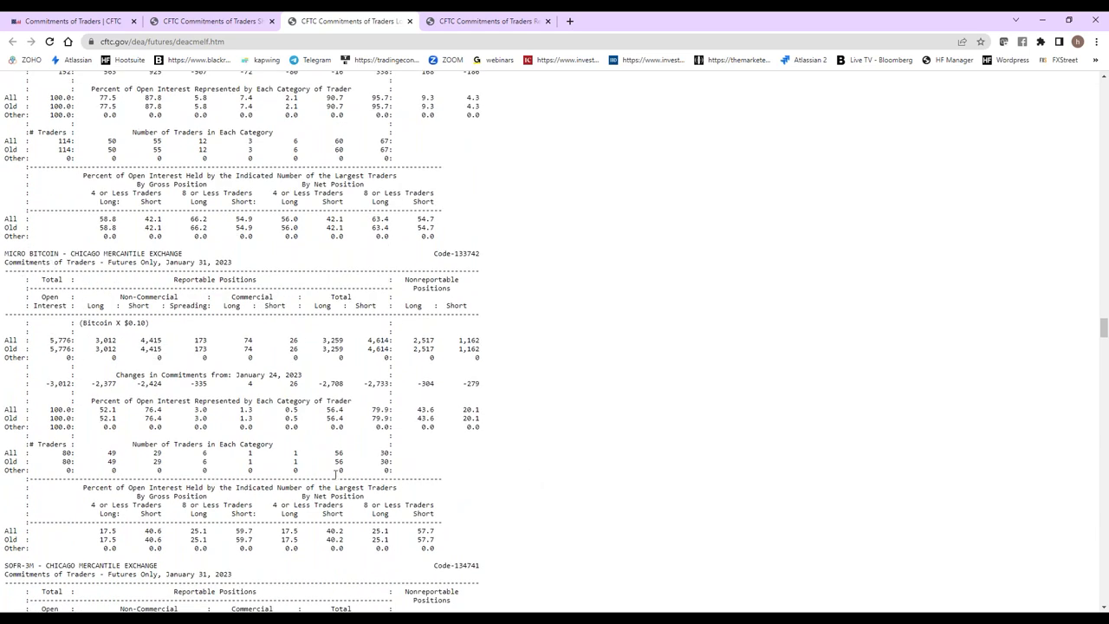
left_click_drag(368, 410, 396, 420)
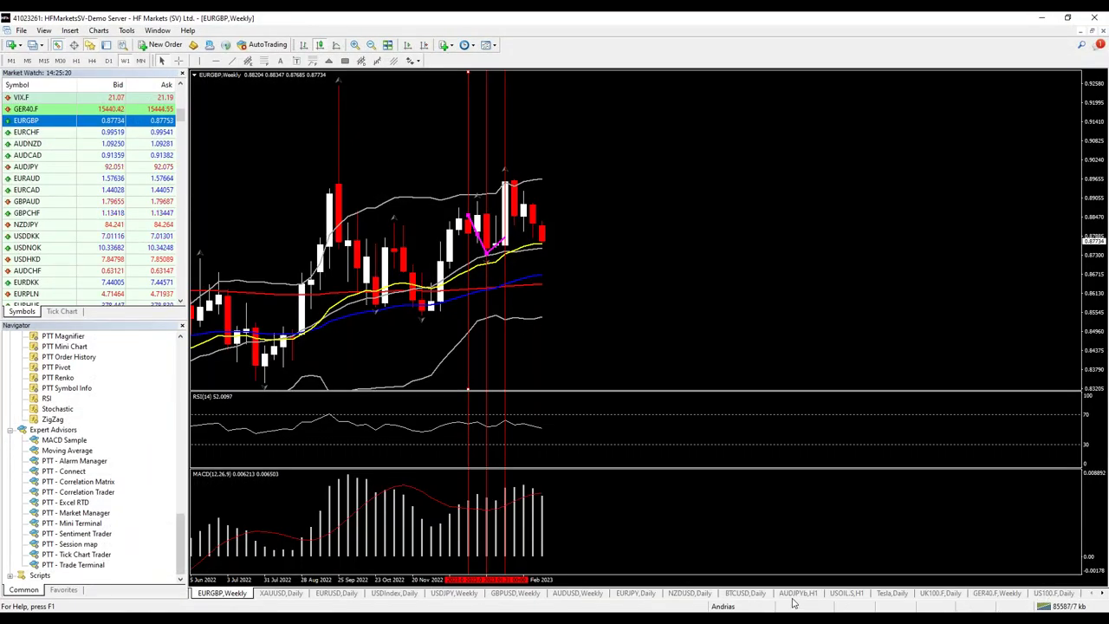
Display the BTCUSD chart in MetaTrader 4 on the weekly timeframe and compare it with the Micro Bitcoin report figures.
left_click(744, 593)
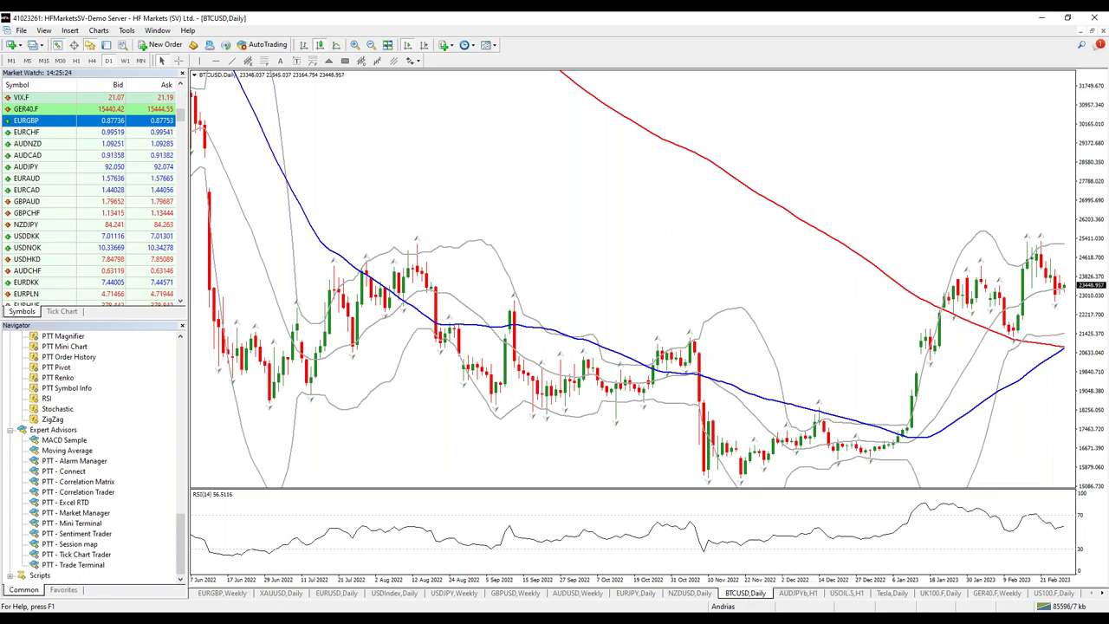
key("plus")
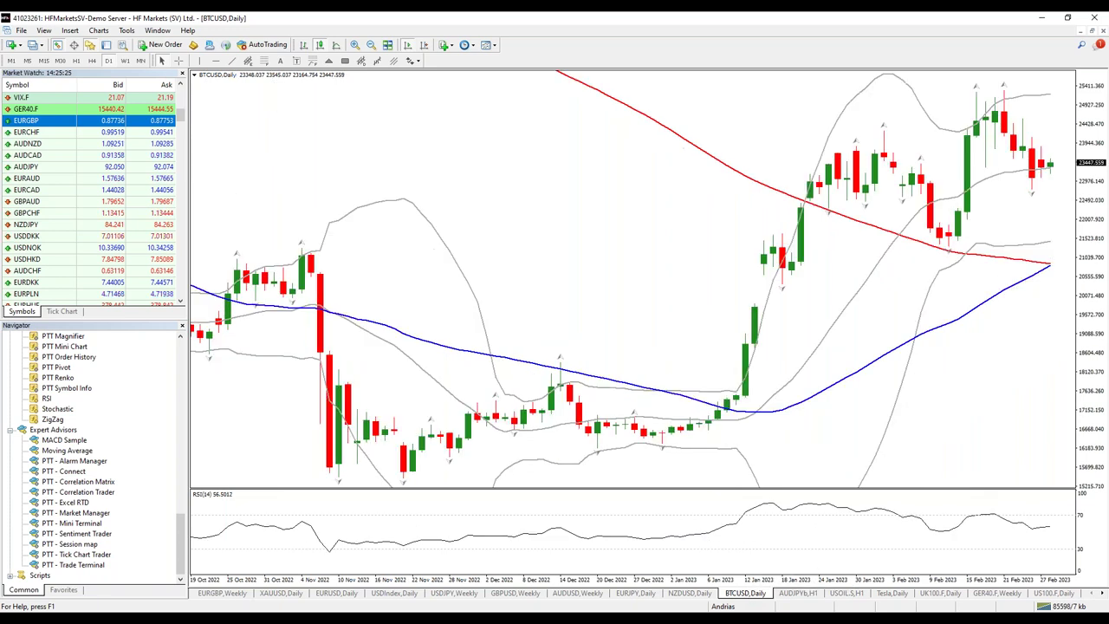
left_click(126, 62)
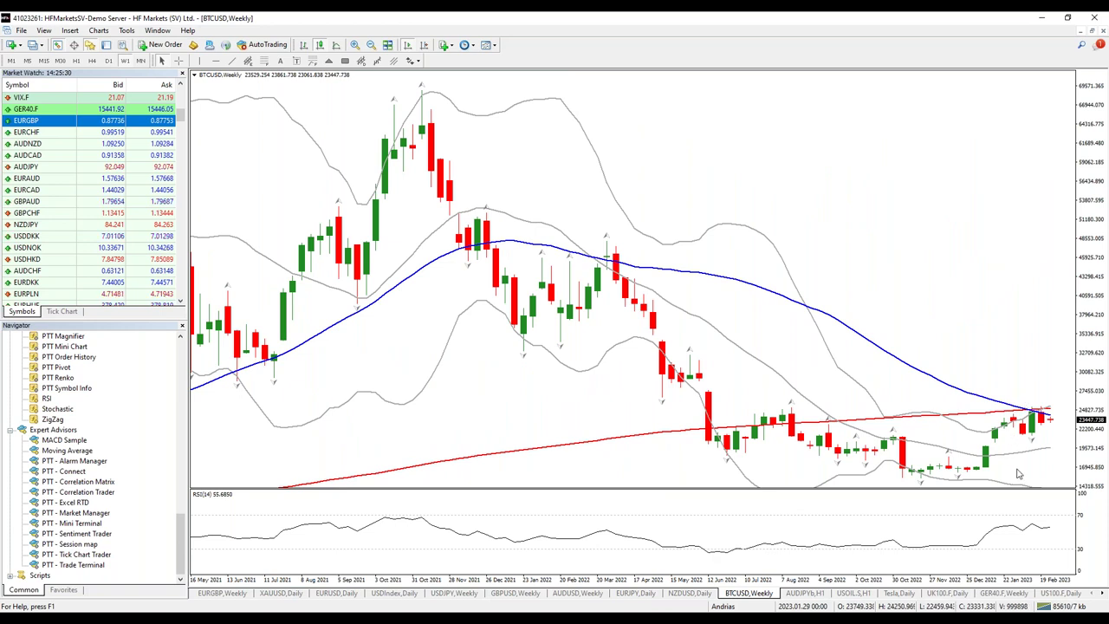
key("plus")
key("plus")
key("plus")
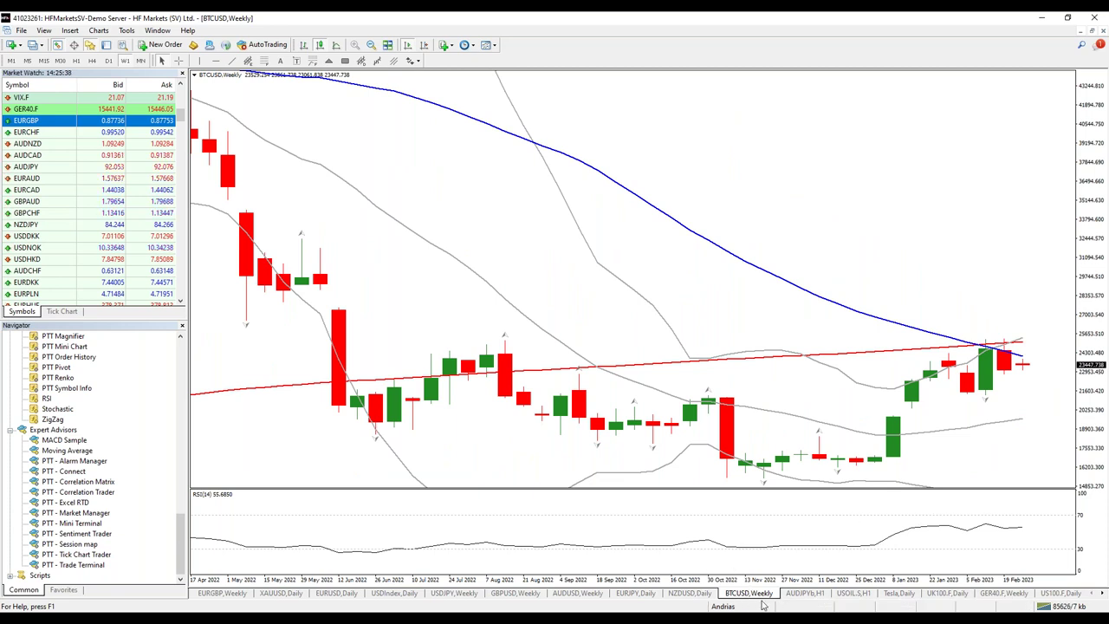
key("alt+Tab")
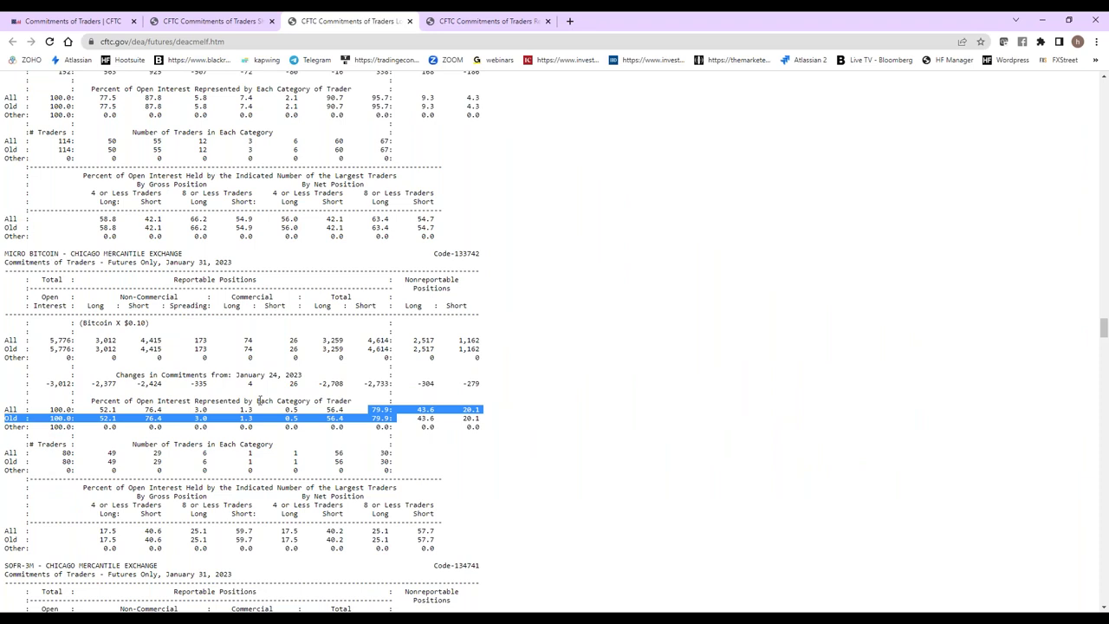
mouse_move(187, 621)
On the weekly BTCUSD chart, draw a rectangle from about July 2022 to February 2023 between about 24,400 and 26,500.
key("alt+Tab")
key("minus")
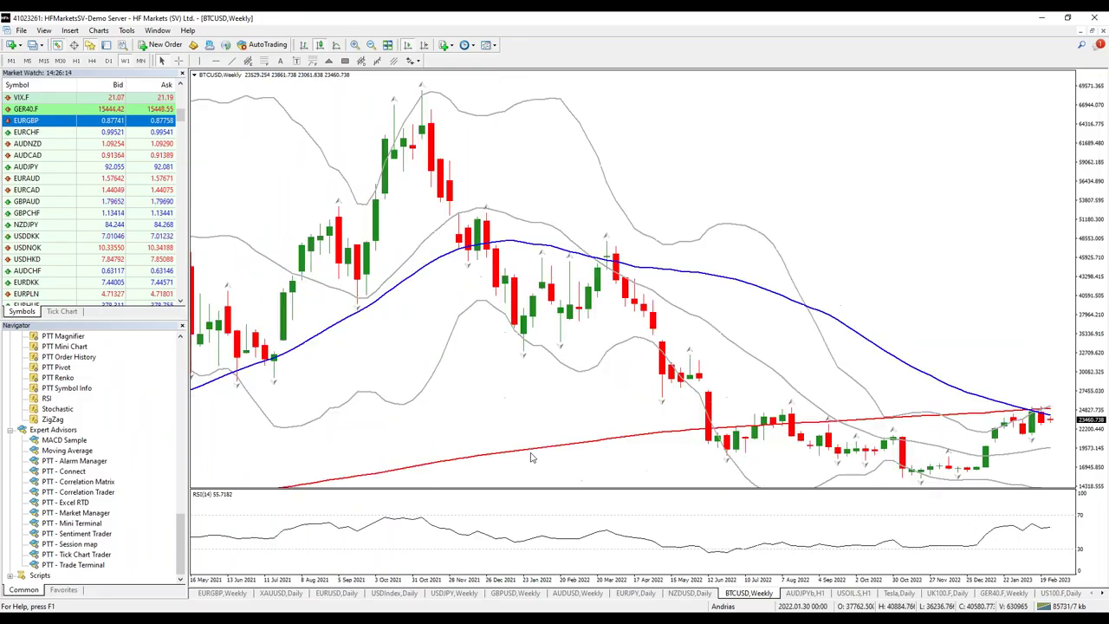
left_click(345, 60)
mouse_move(763, 398)
left_mouse_down()
mouse_move(1079, 409)
mouse_move(1063, 413)
left_mouse_up()
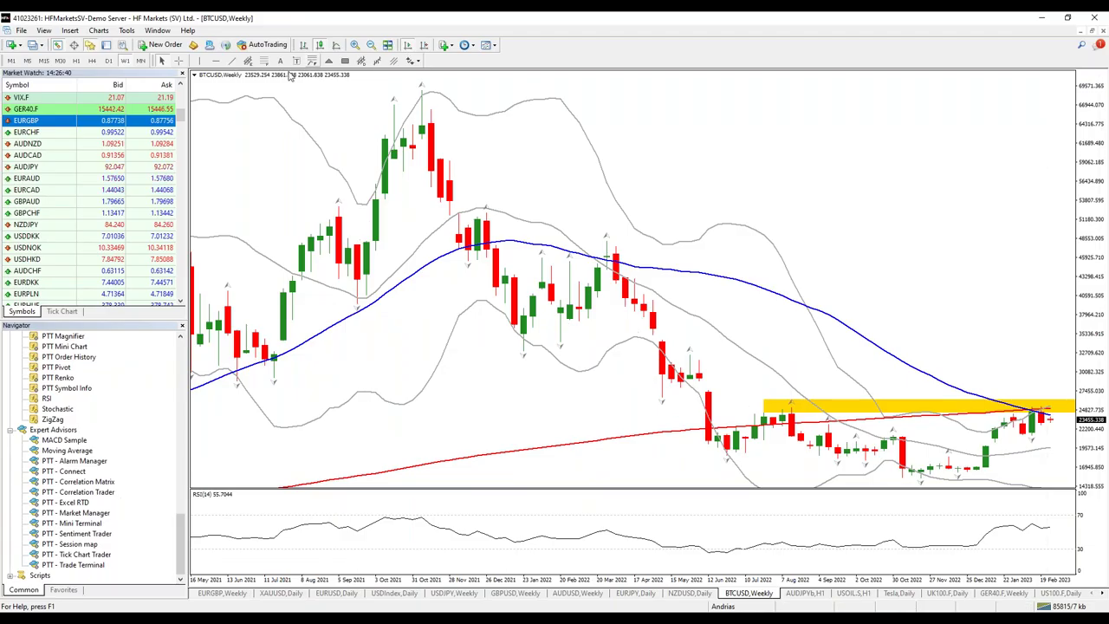
On the daily BTCUSD chart, draw a rectangle over the early February 2023 decline from about 24,200 to 21,400, and return to the legacy report.
left_click(111, 61)
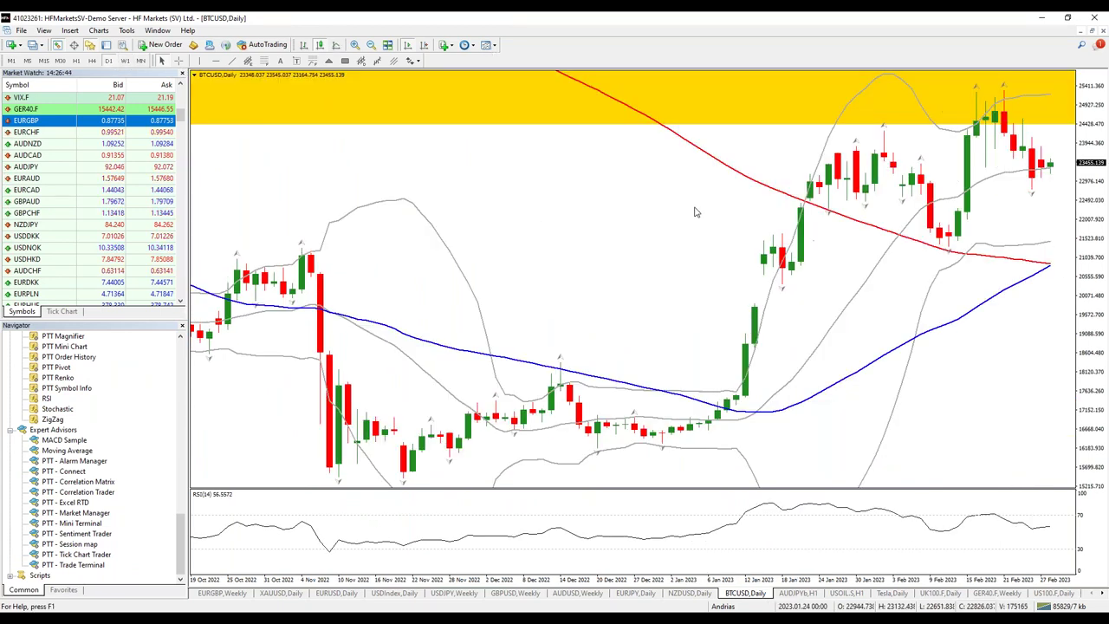
left_click(344, 61)
mouse_move(875, 132)
left_mouse_down()
mouse_move(890, 198)
mouse_move(943, 244)
left_mouse_up()
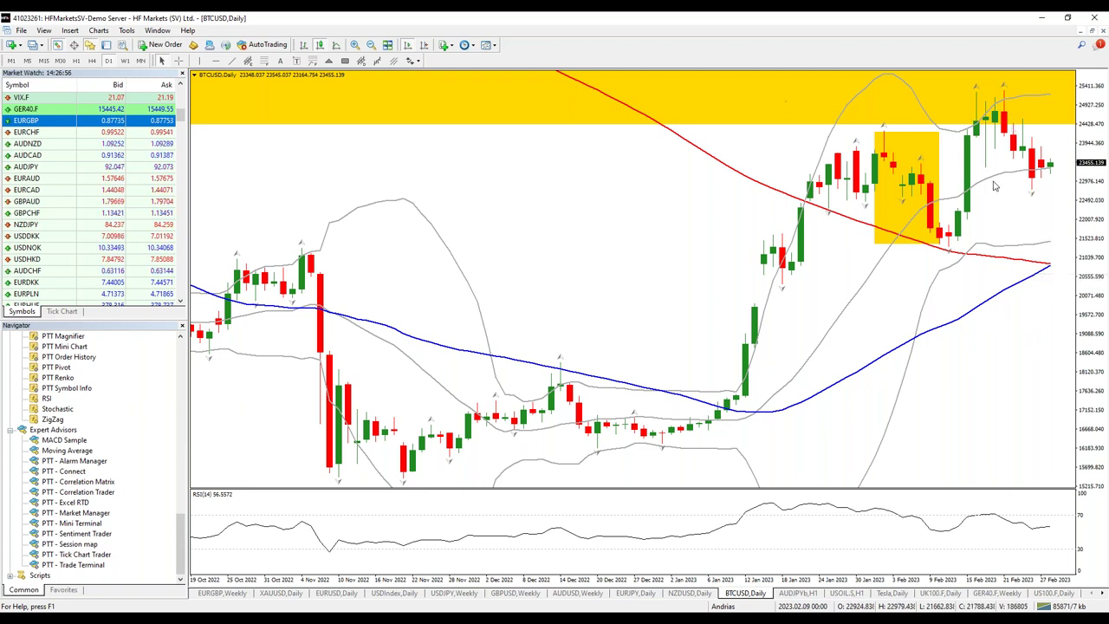
left_click(1042, 17)
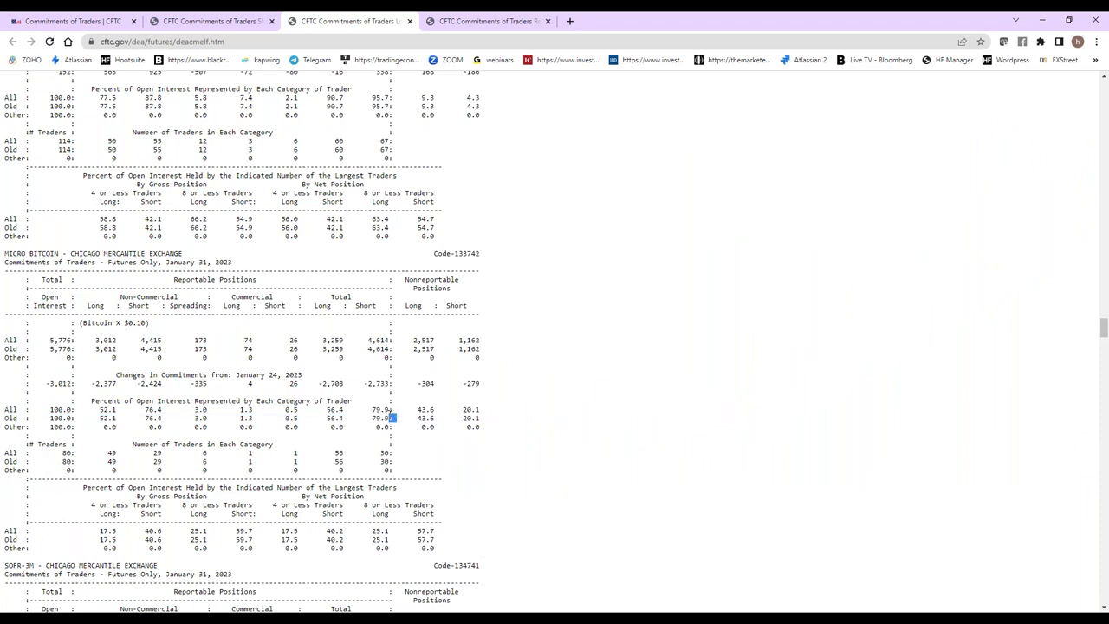
Highlight the Micro Bitcoin total short percentages, compare them with the daily BTCUSD chart in MetaTrader 4, and return to the legacy report.
left_click_drag(399, 415, 378, 402)
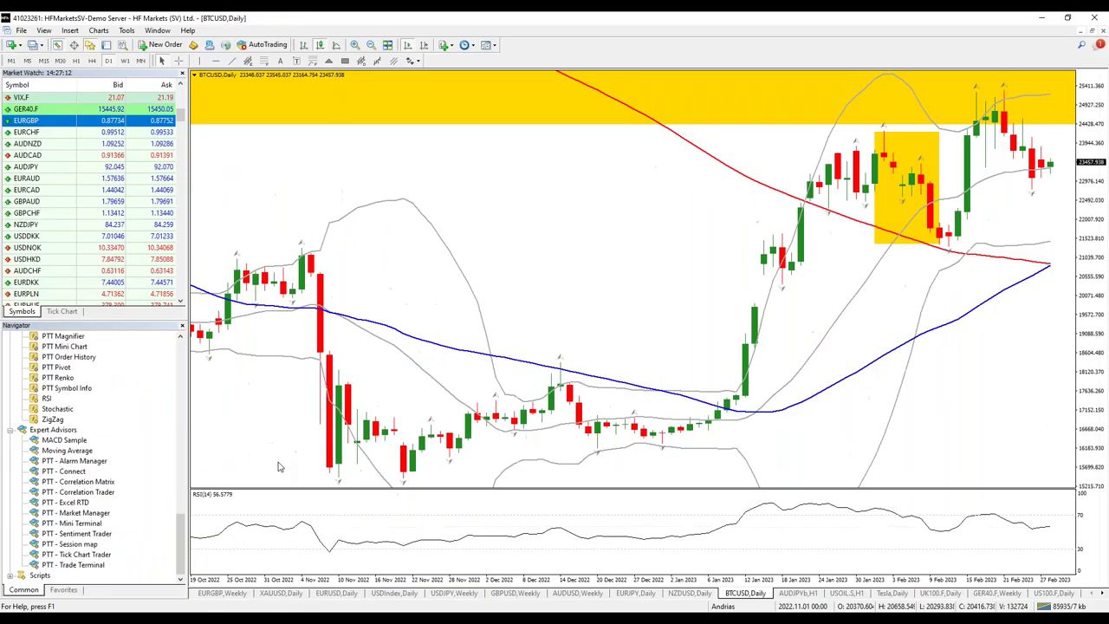
key("plus")
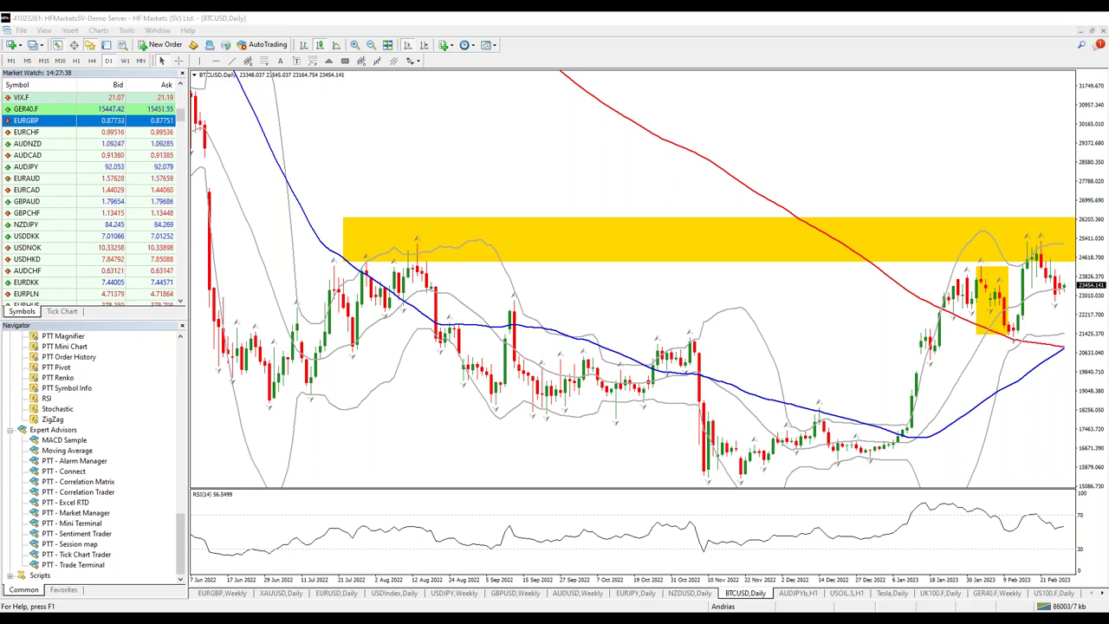
key("alt+Tab")
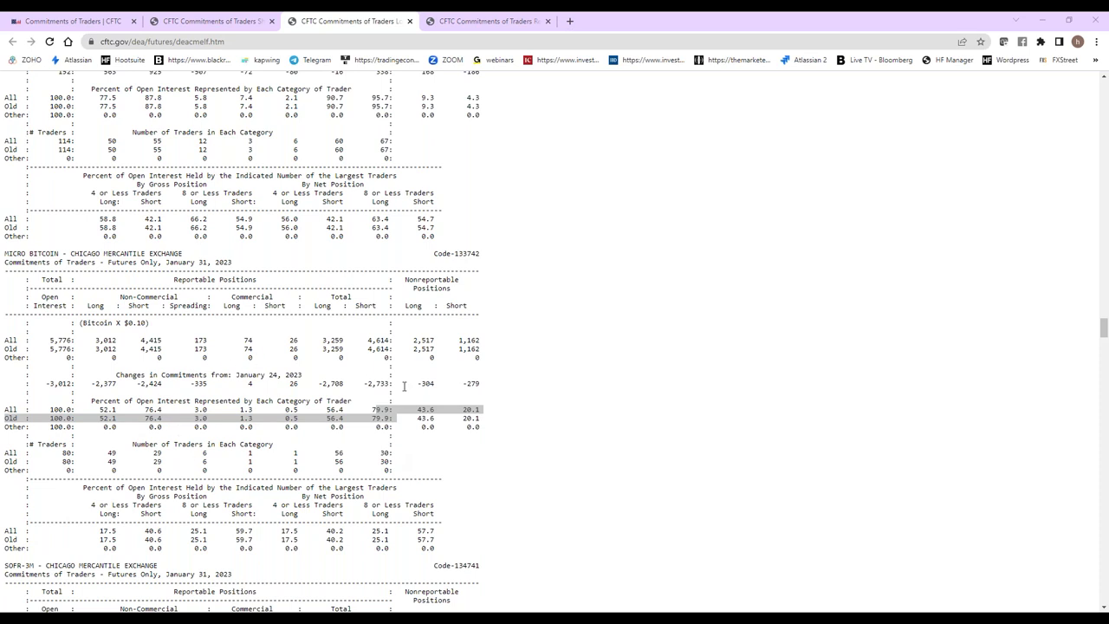
Find the Eurodollars-3M section in the legacy report and highlight its total long and short percentages of open interest.
scroll(404, 387, "up", 3)
scroll(396, 418, "up", 3)
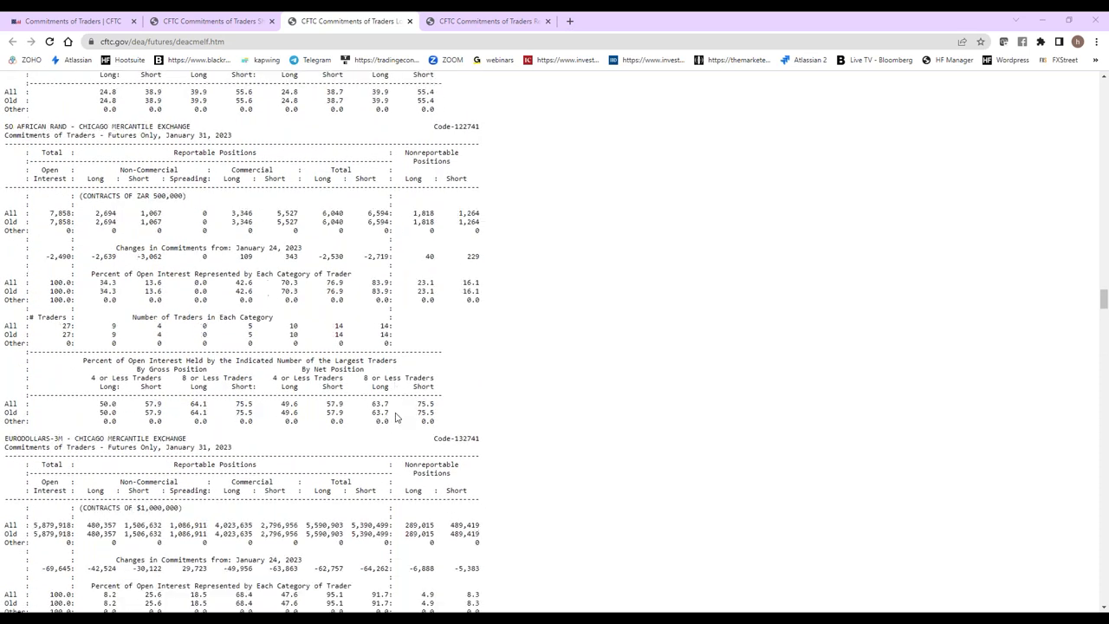
scroll(548, 354, "down", 2)
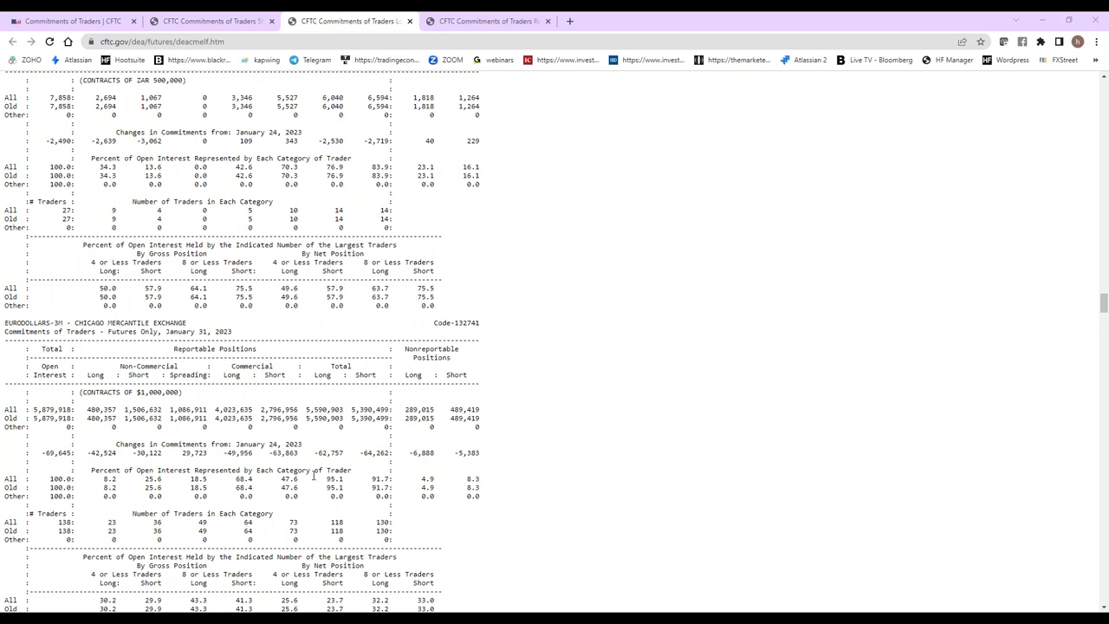
left_click_drag(326, 478, 383, 492)
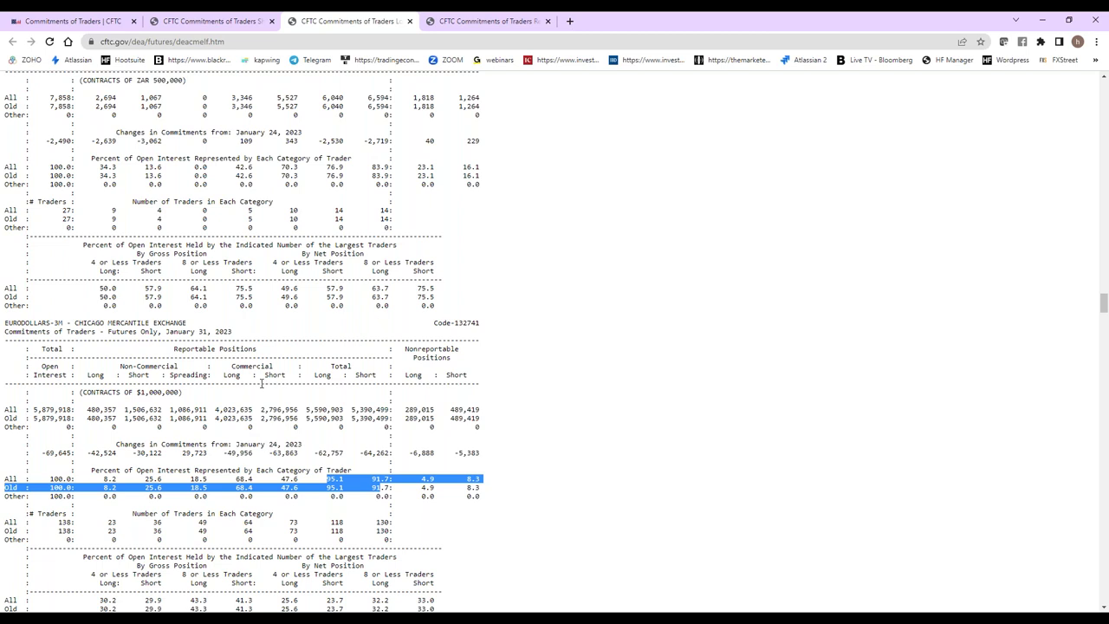
Find the Japanese Yen section in the legacy report and examine its positions and percentages of open interest.
scroll(260, 382, "up", 3)
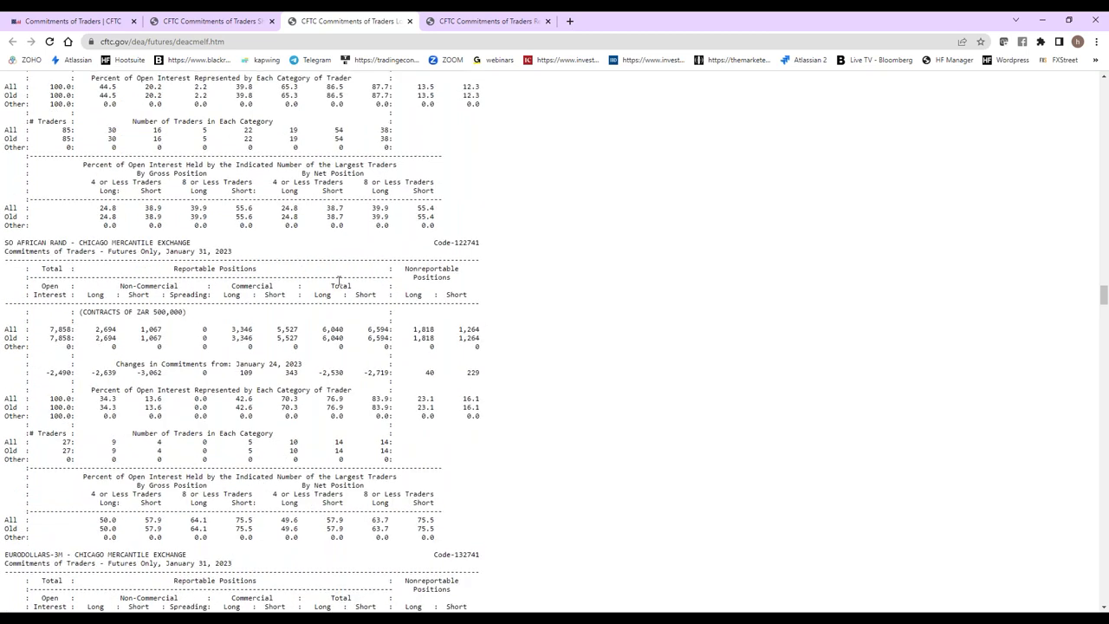
scroll(340, 280, "up", 2)
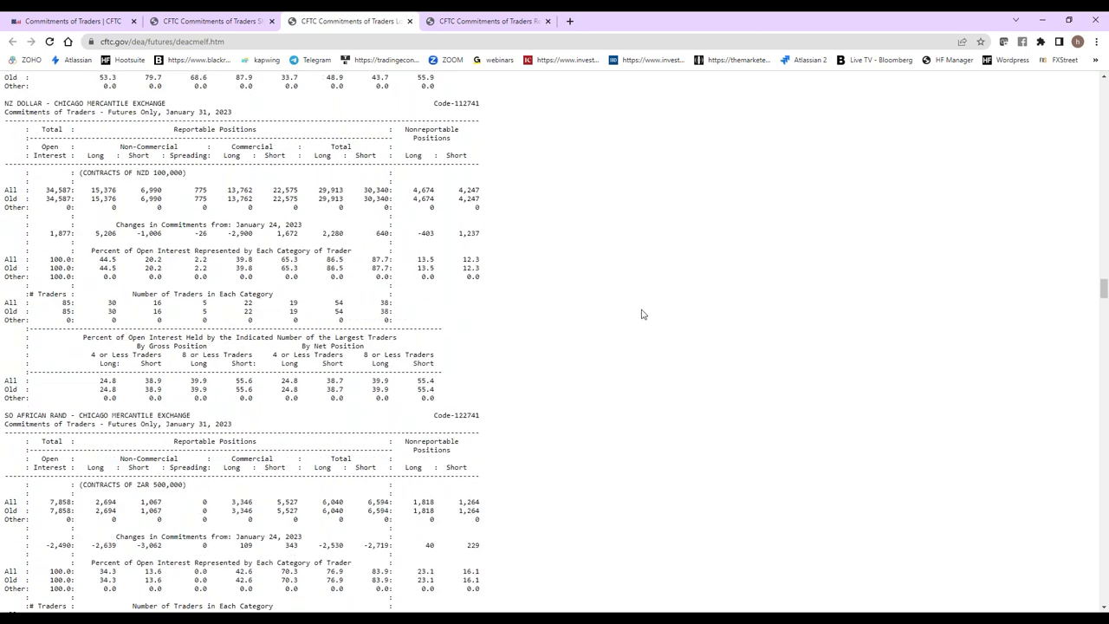
scroll(112, 305, "up", 8)
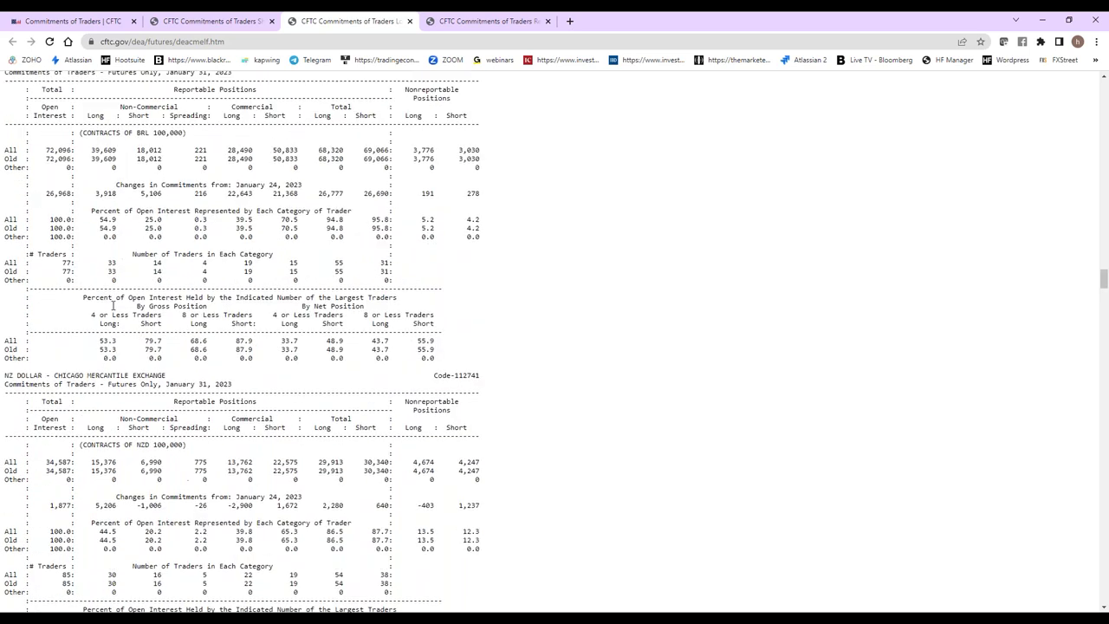
scroll(618, 321, "up", 10)
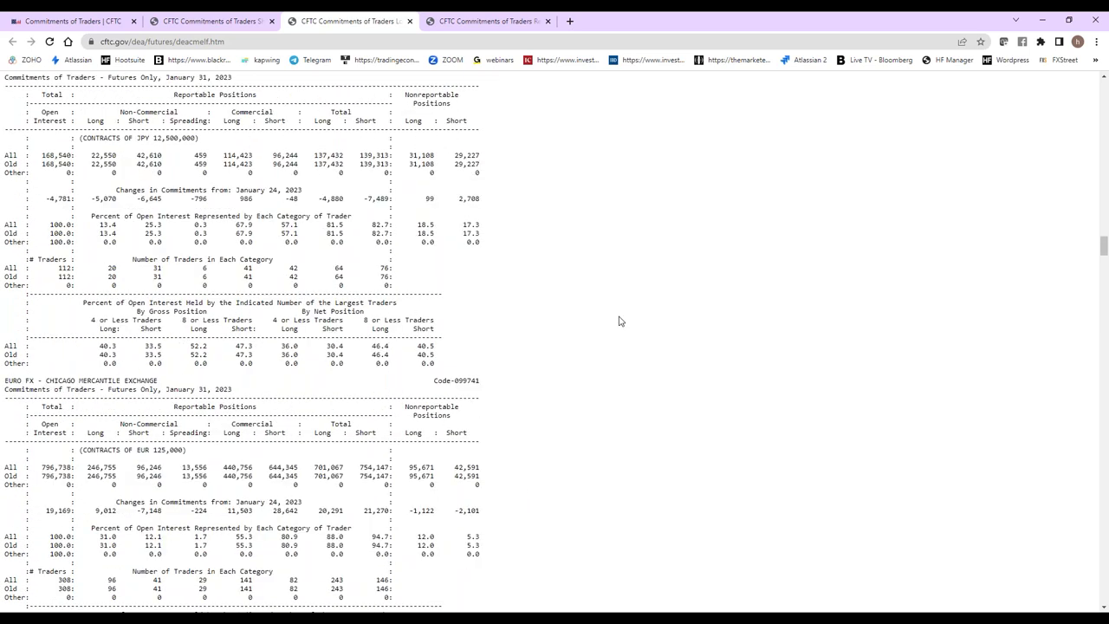
scroll(439, 318, "down", 3)
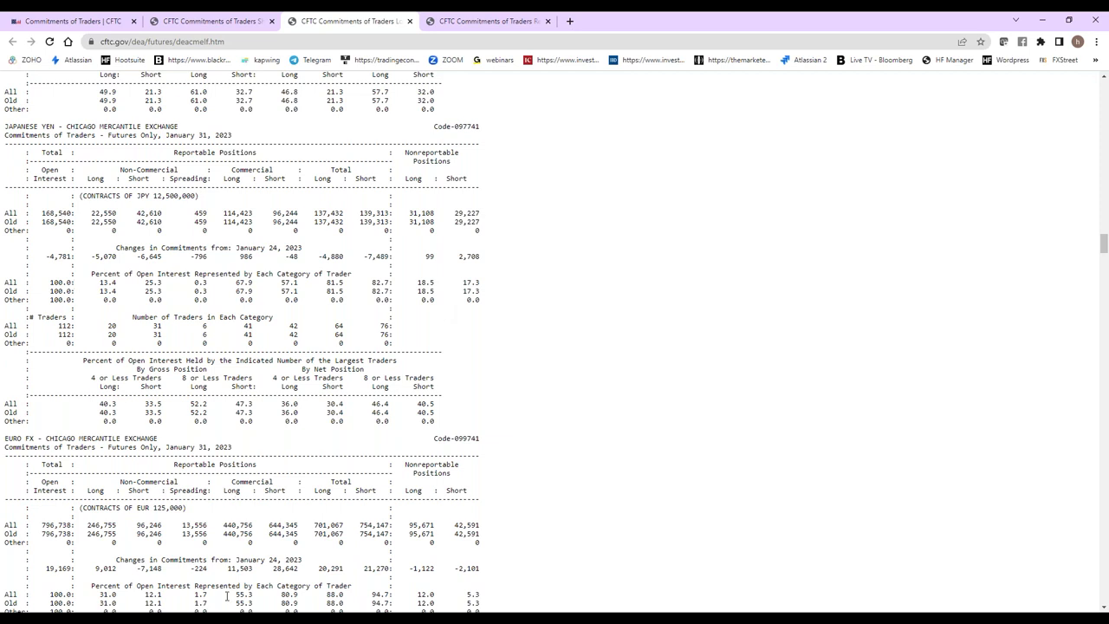
scroll(460, 251, "down", 1)
scroll(370, 303, "up", 2)
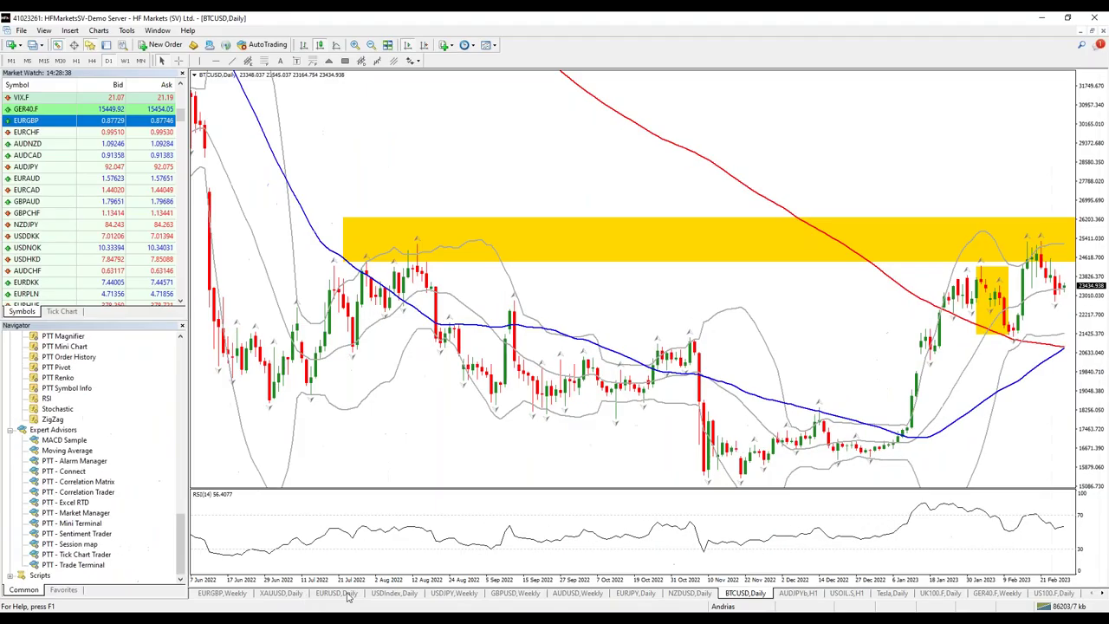
Display the weekly USDJPY chart in MetaTrader 4 to compare it with the Japanese Yen positioning, and return to the legacy report.
left_click(439, 593)
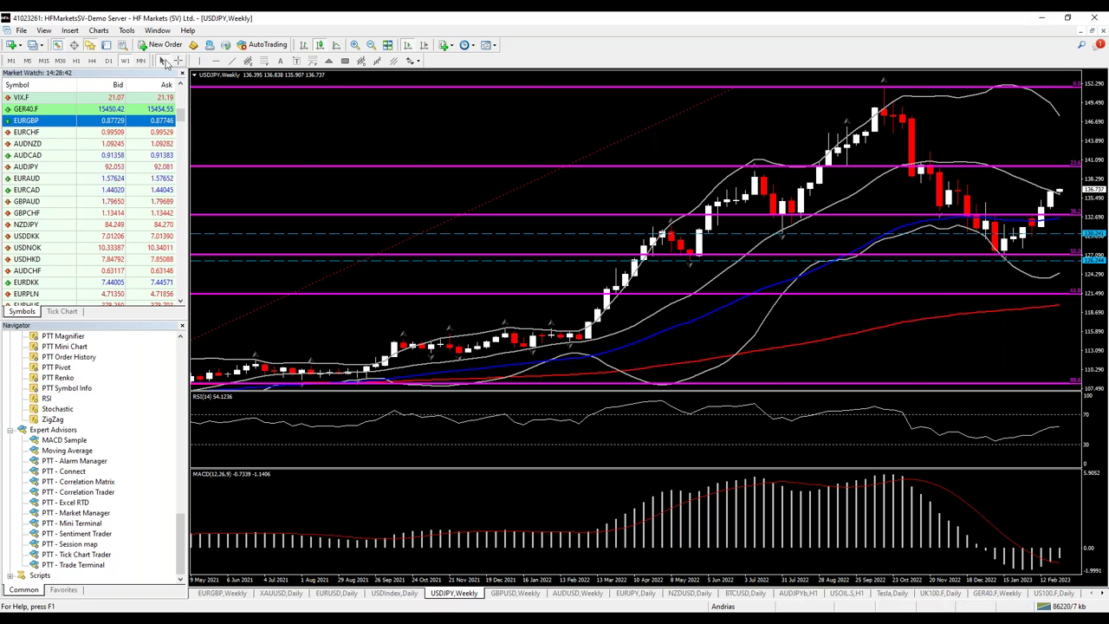
key("plus")
key("plus")
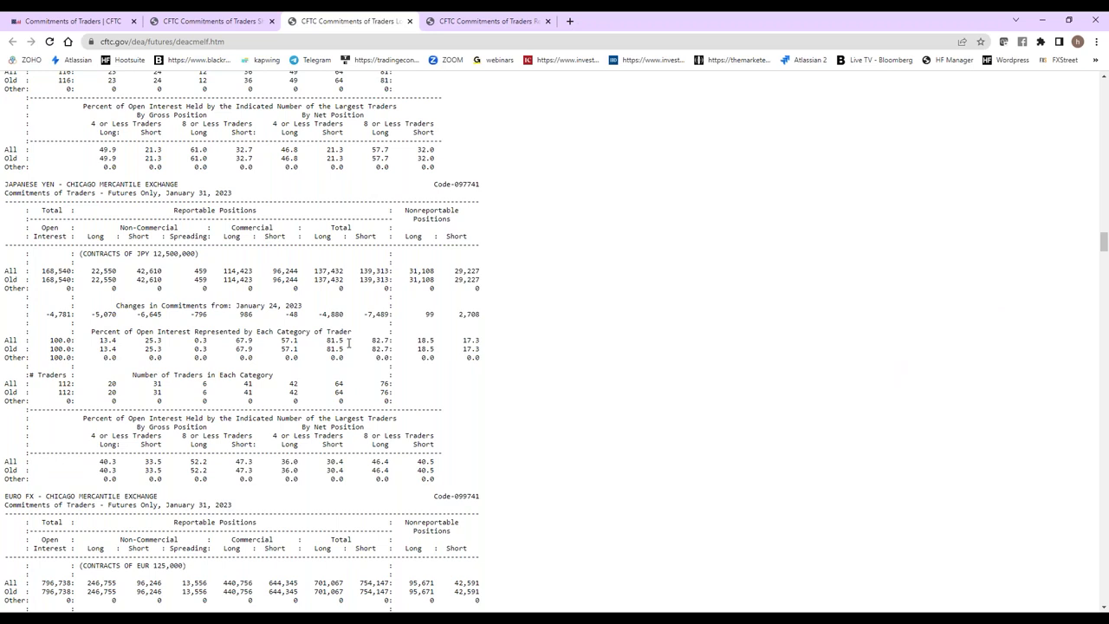
Look through the currency sections of the Traders in Financial Futures report, from Euro FX to NZ Dollar.
key("ctrl+shift+Tab")
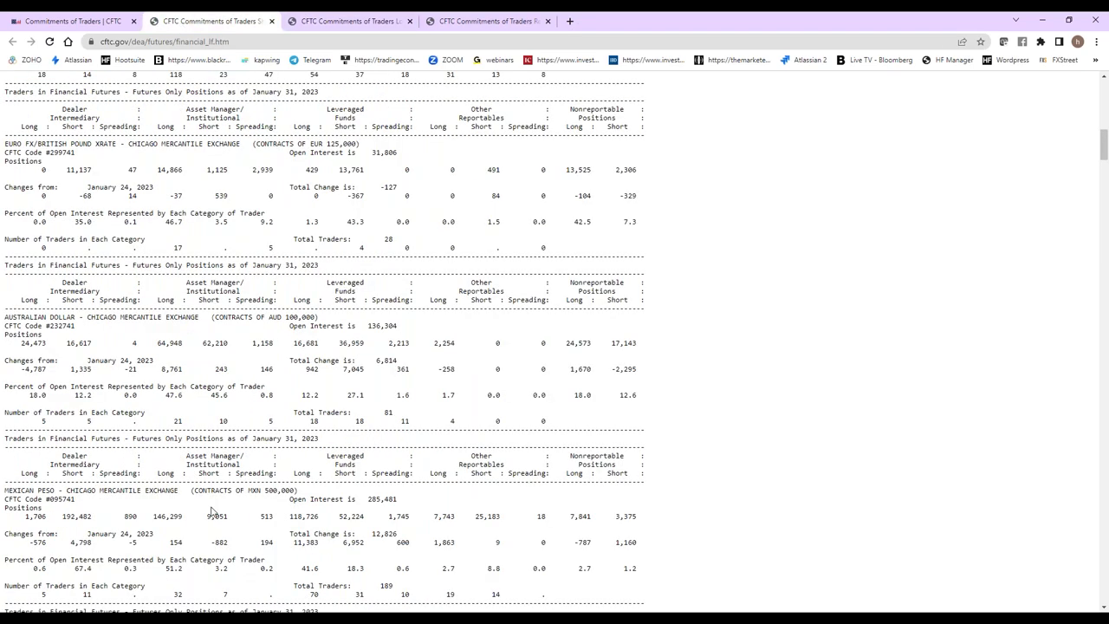
scroll(223, 517, "down", 3)
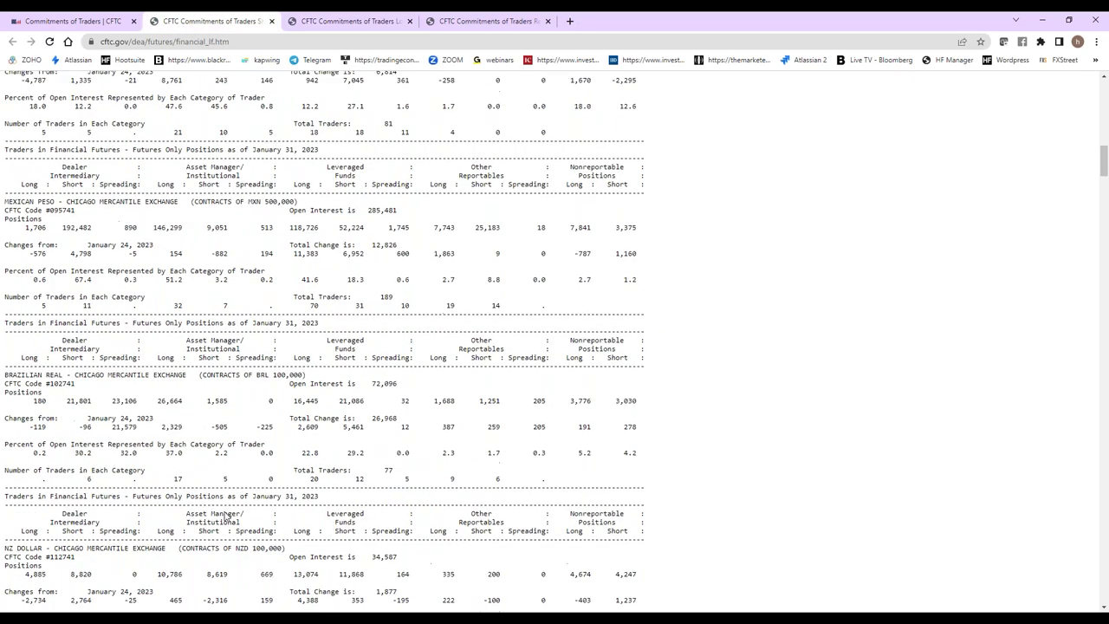
scroll(223, 517, "up", 1)
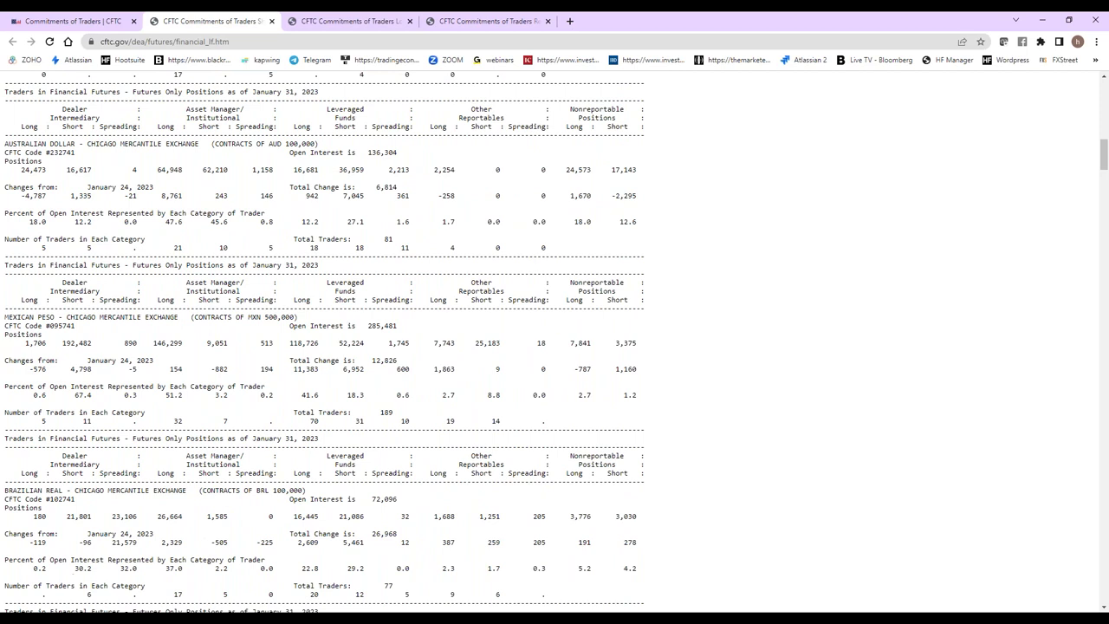
scroll(156, 415, "up", 3)
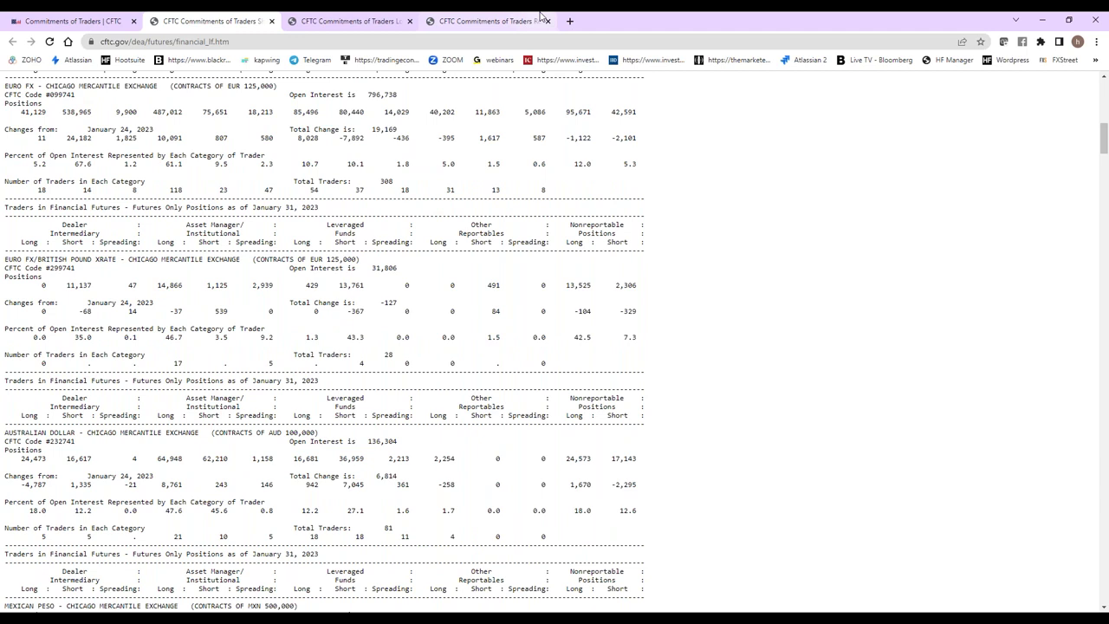
Open the short-format legacy report and compare its Euro FX positions with the daily EURUSD chart in MetaTrader 4.
left_click(490, 19)
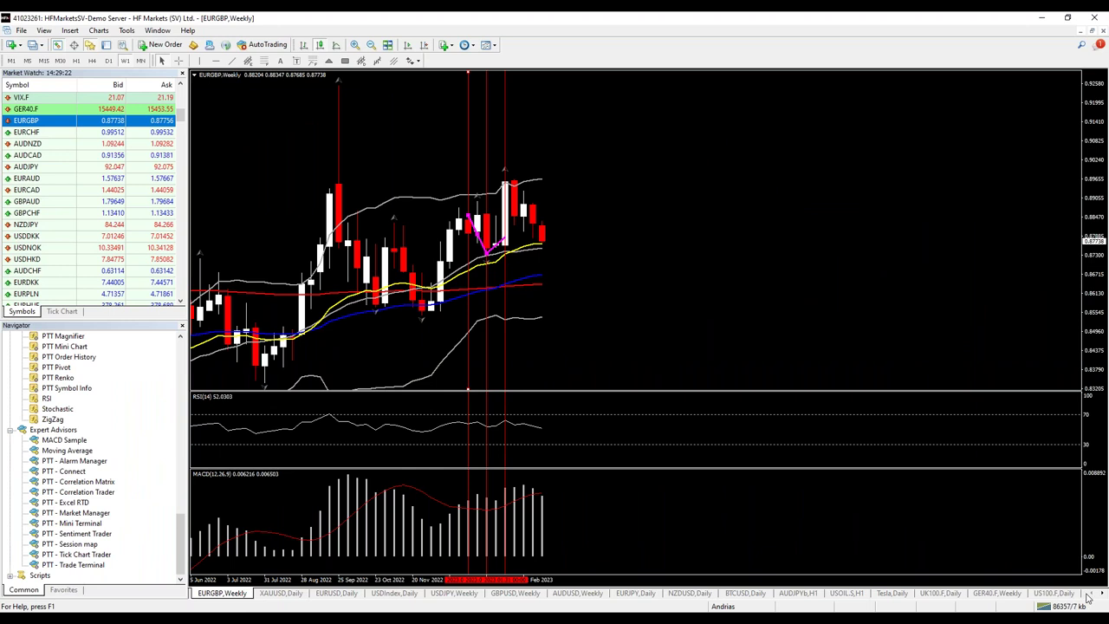
left_click(341, 596)
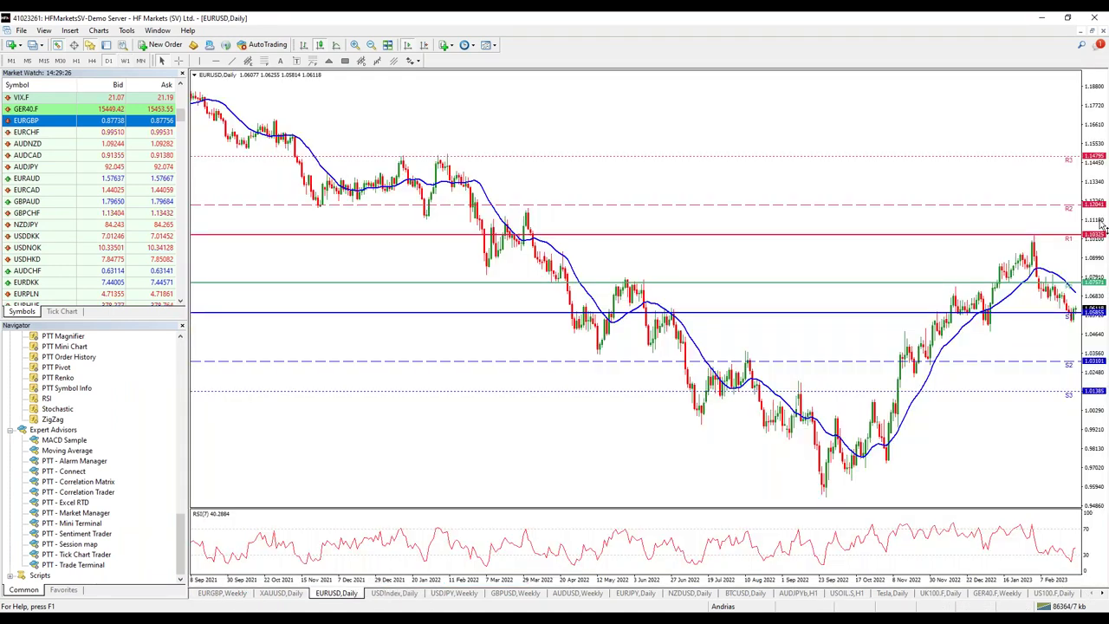
left_click(1034, 18)
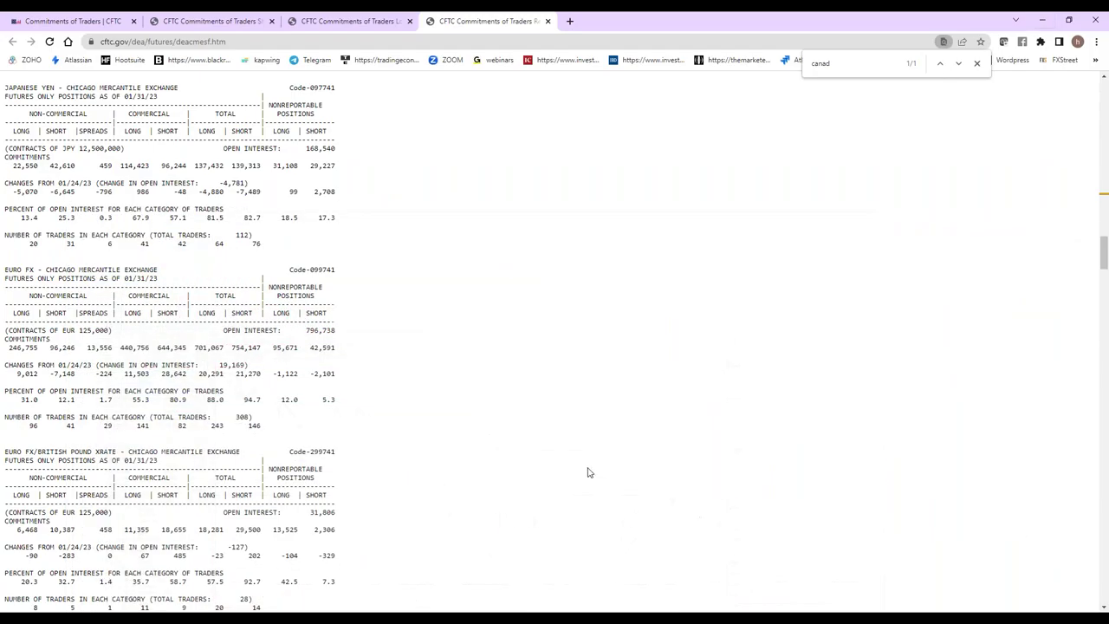
From the CFTC Commitments of Traders page, open the Supplemental Commodity Index CIT Report in a new tab.
left_click(76, 20)
scroll(366, 520, "down", 3)
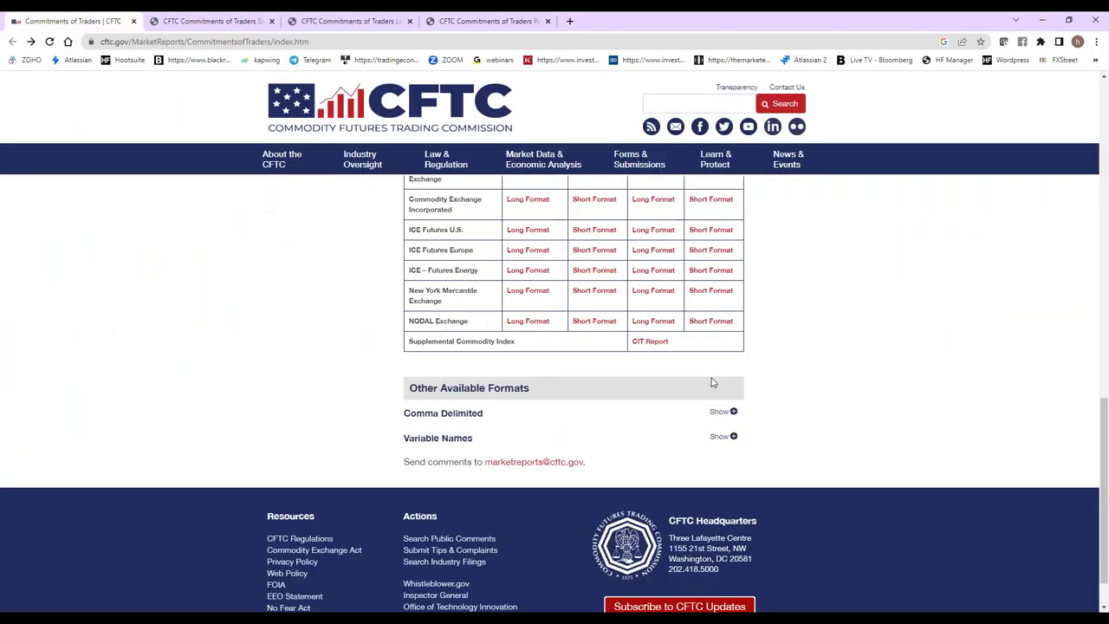
middle_click(645, 342)
key("ctrl+5")
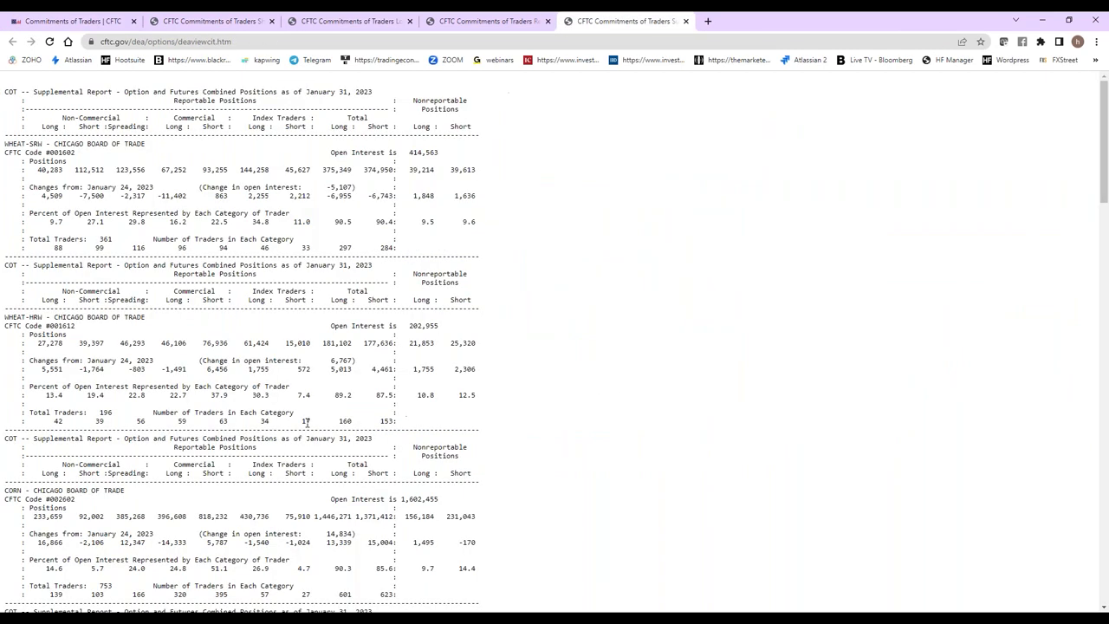
Review the open Commitments of Traders reports and find the NZ Dollar section in the short-format legacy report.
left_click(30, 24)
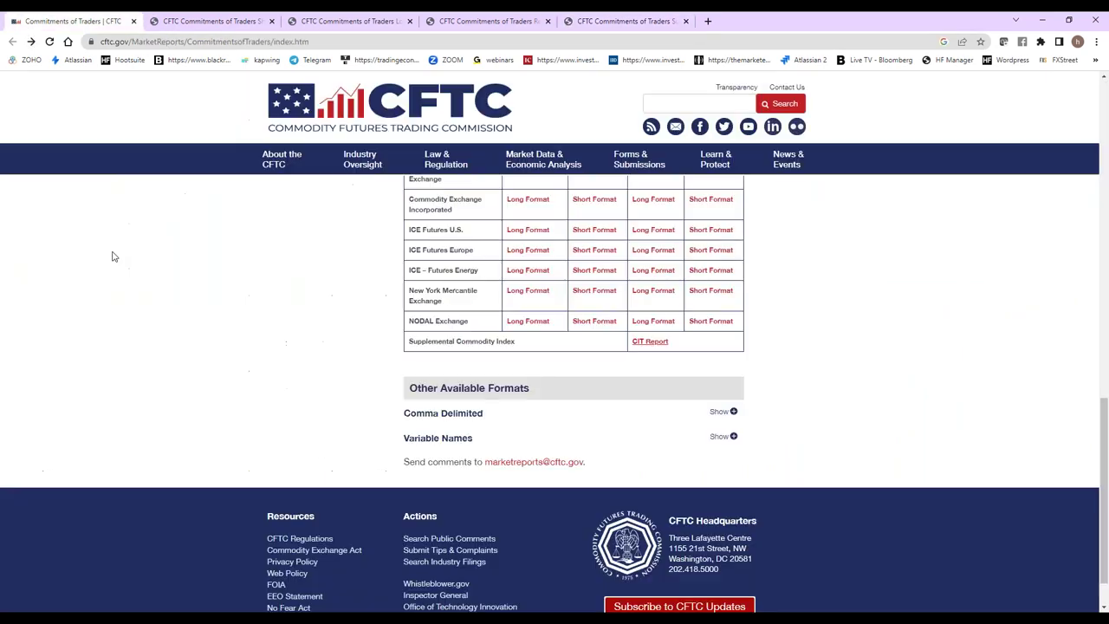
left_click(187, 19)
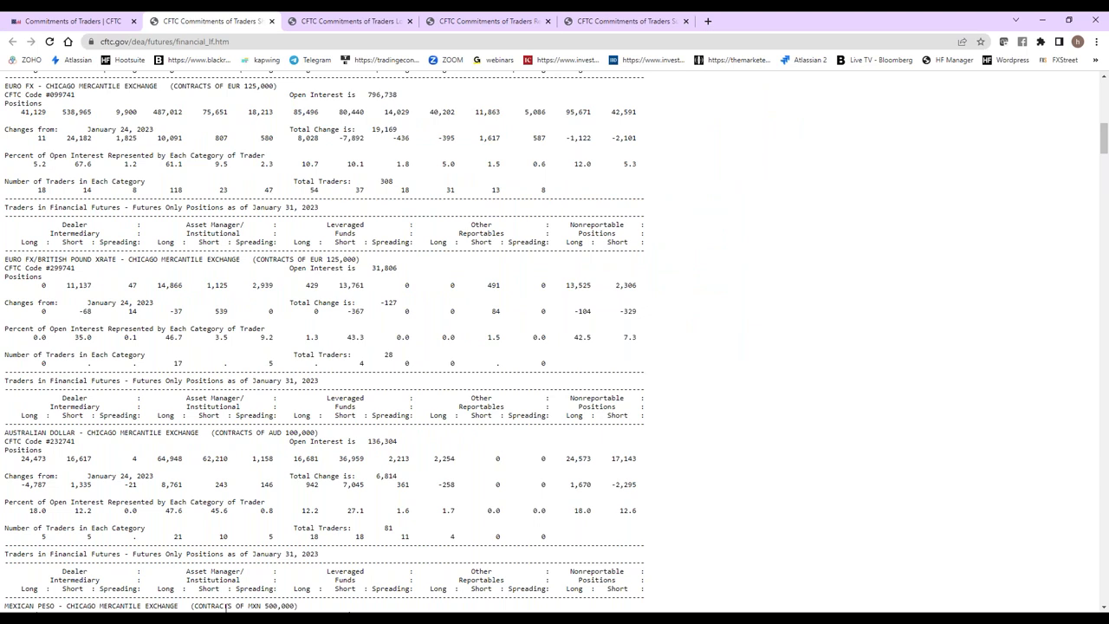
left_click(343, 19)
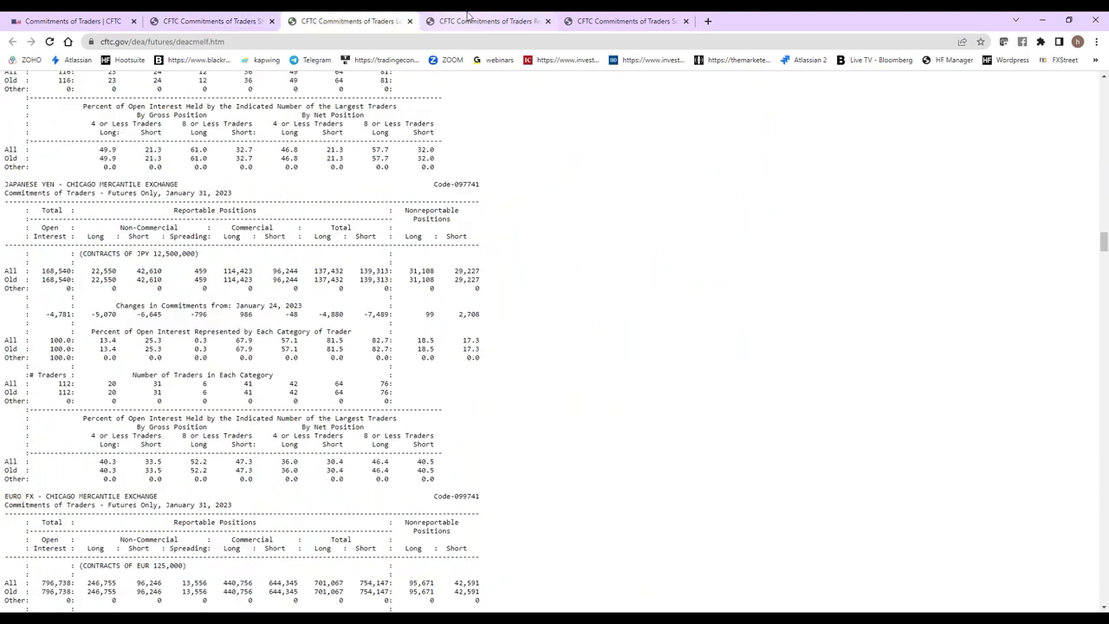
left_click(466, 19)
scroll(342, 429, "down", 2)
scroll(555, 342, "down", 5)
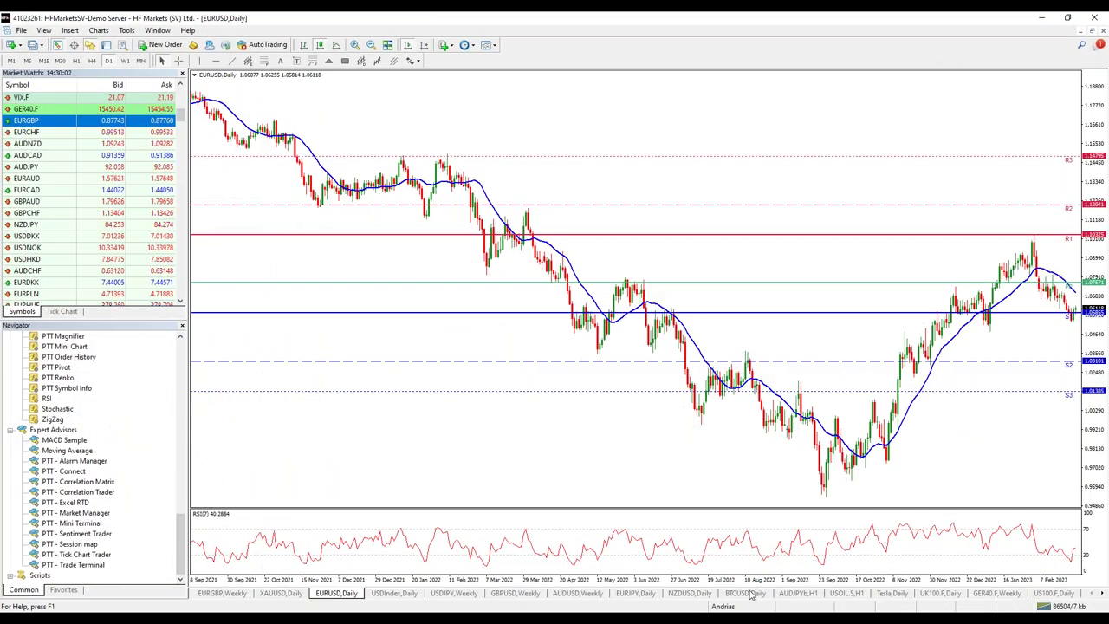
On the daily NZDUSD chart in MetaTrader 4, draw vertical lines at about 2 February 2023 and 6 January 2023.
left_click(689, 593)
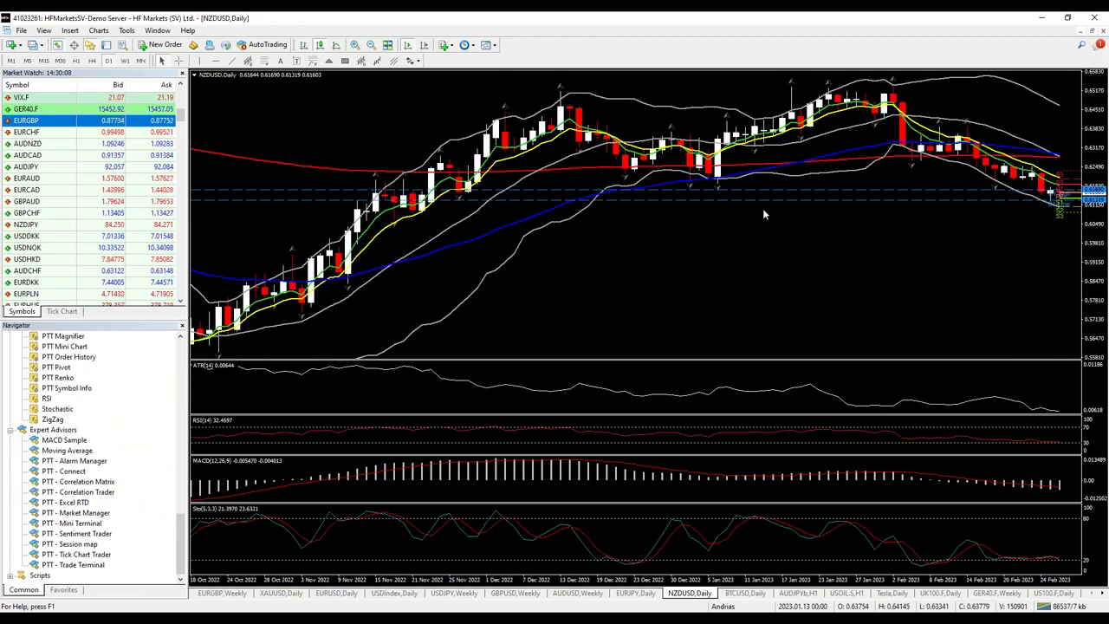
mouse_move(853, 85)
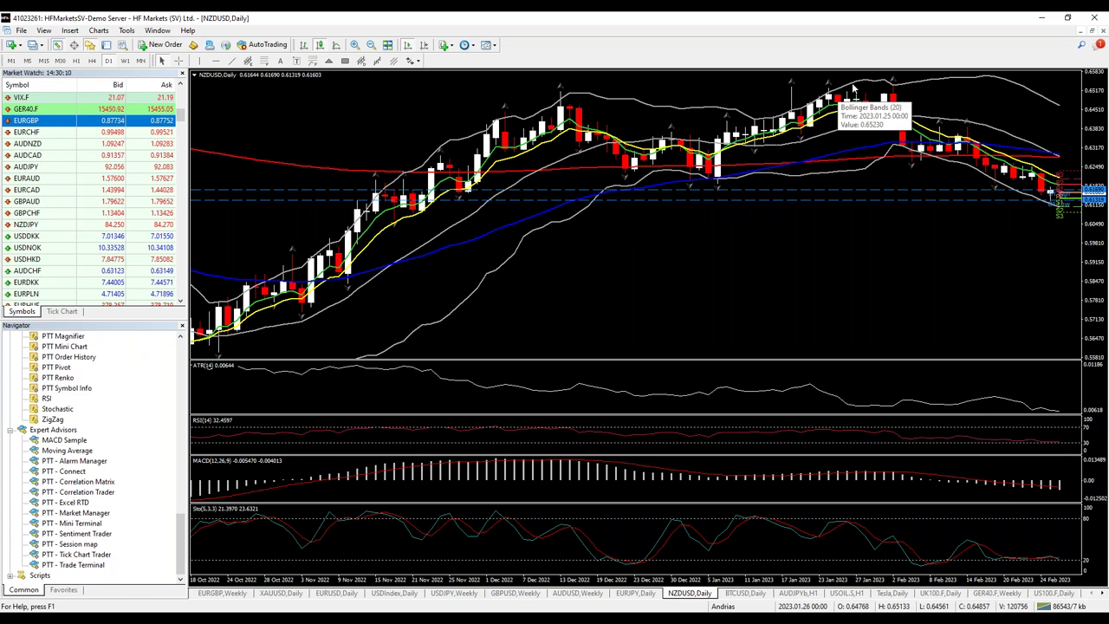
mouse_move(894, 83)
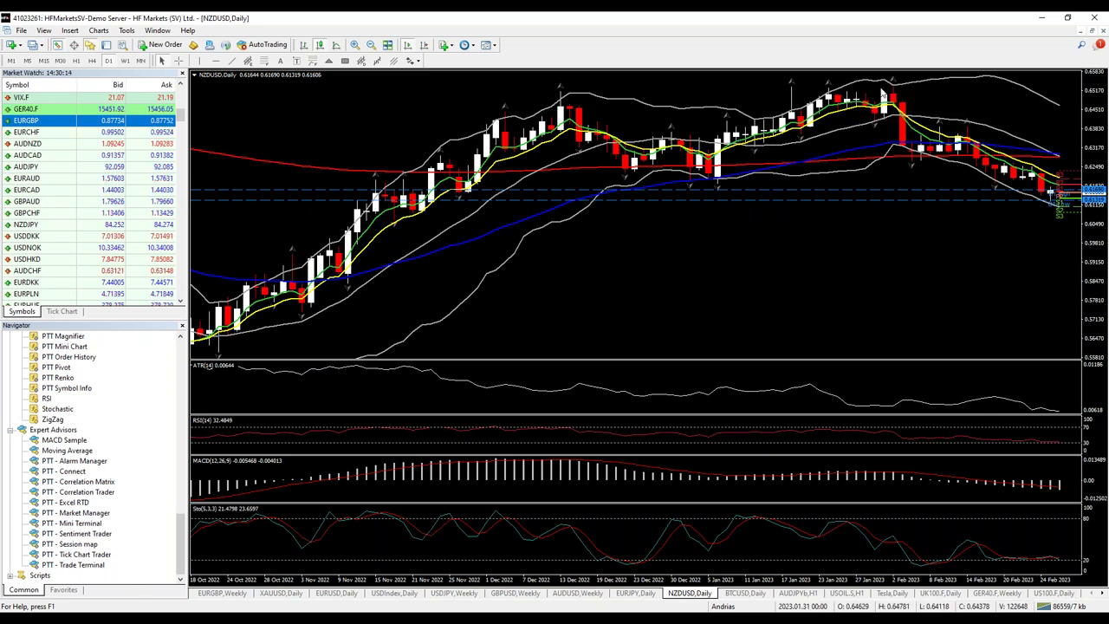
left_click(199, 61)
left_click_drag(918, 122, 894, 121)
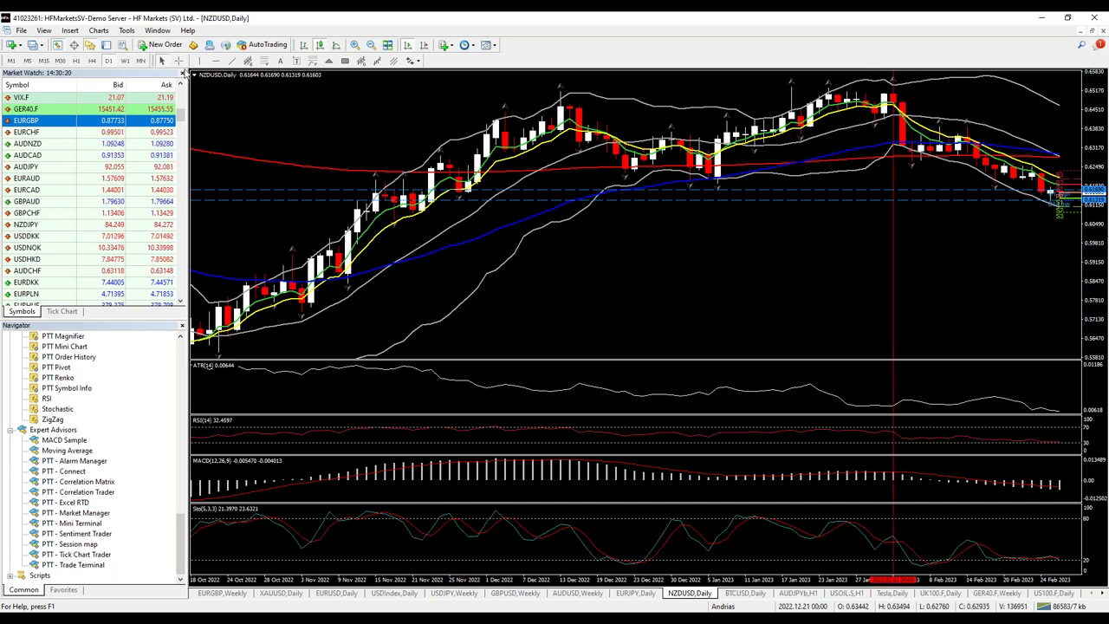
left_click(200, 60)
left_click_drag(709, 173, 717, 173)
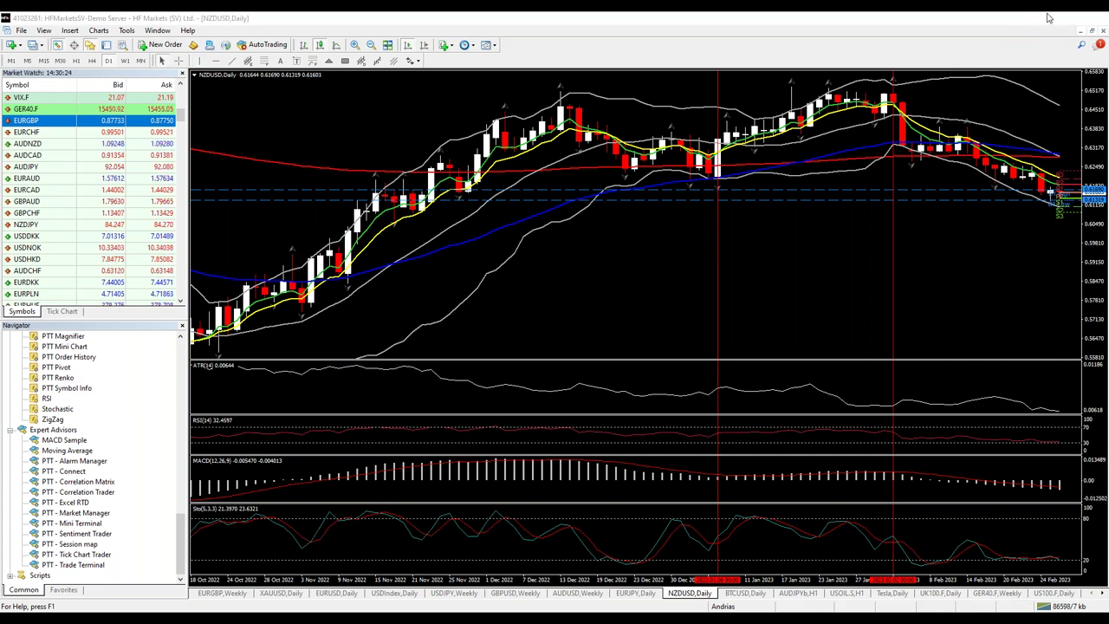
Return to the short-format report and highlight the NZ Dollar changes in total long and short positions and in non-commercial longs.
left_click(1048, 17)
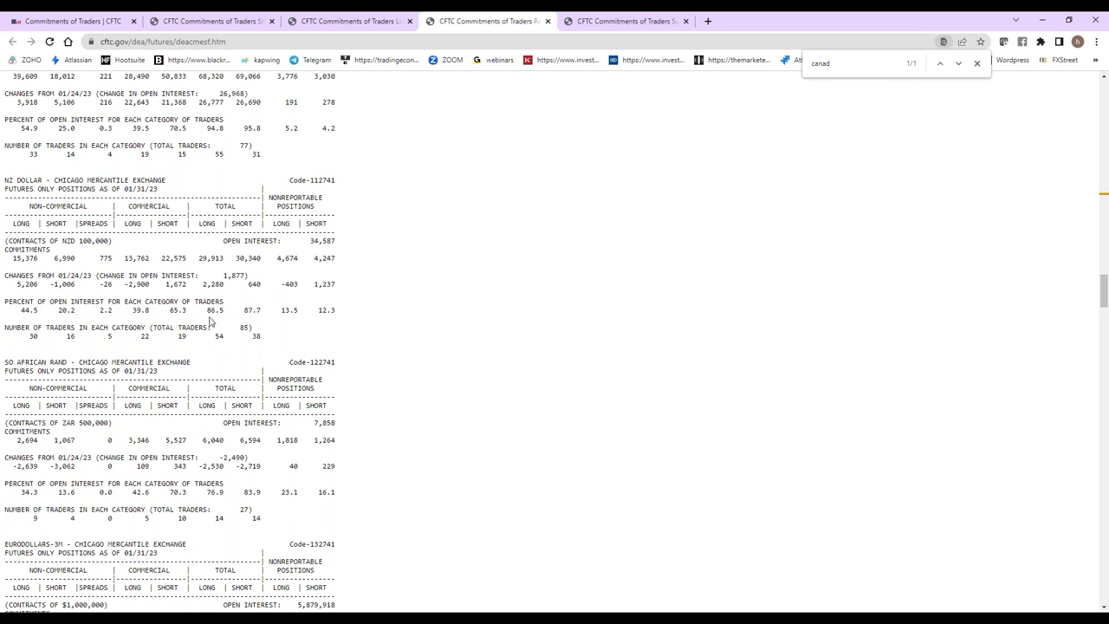
left_click_drag(202, 284, 263, 285)
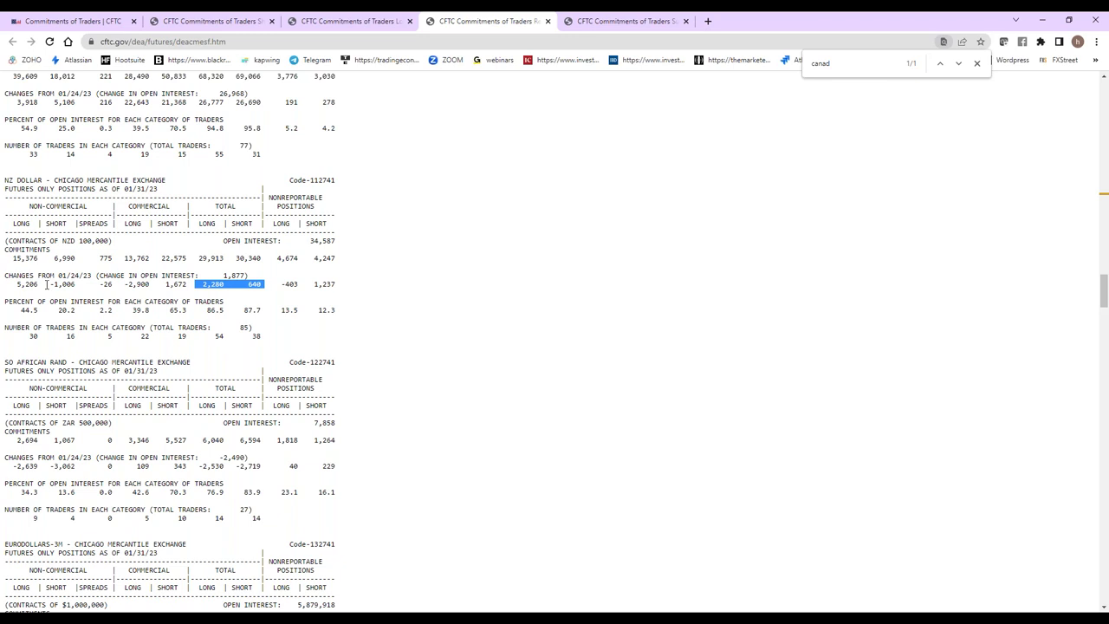
left_click_drag(39, 284, 16, 284)
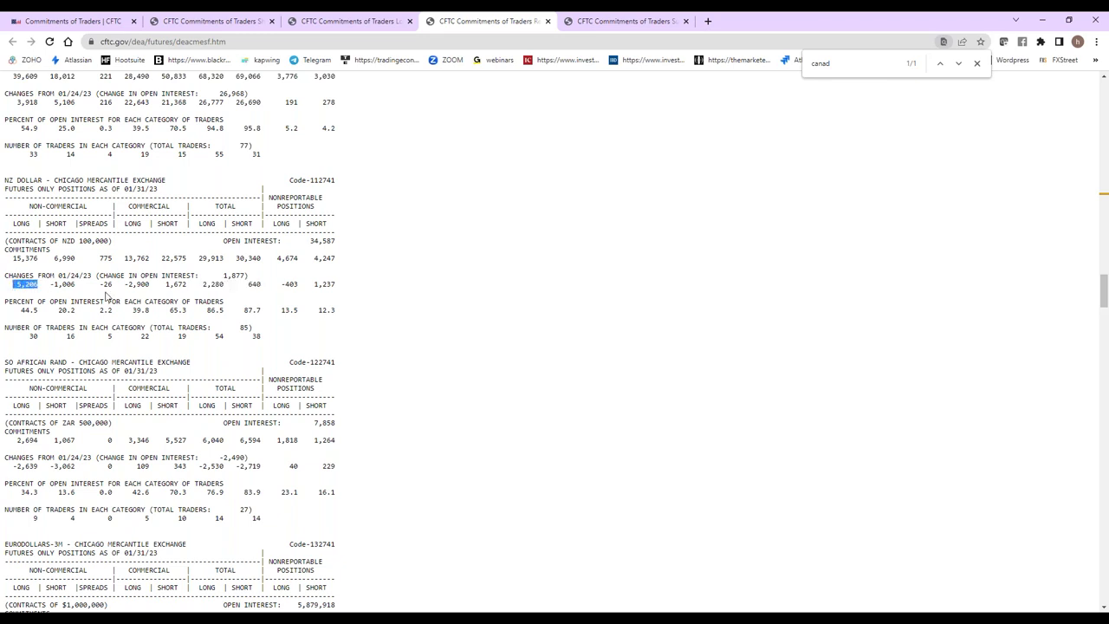
Highlight the NZ Dollar changes in commercial, non-commercial short and nonreportable short positions, and compare them with the daily NZDUSD chart in MetaTrader 4.
left_click_drag(154, 285, 124, 284)
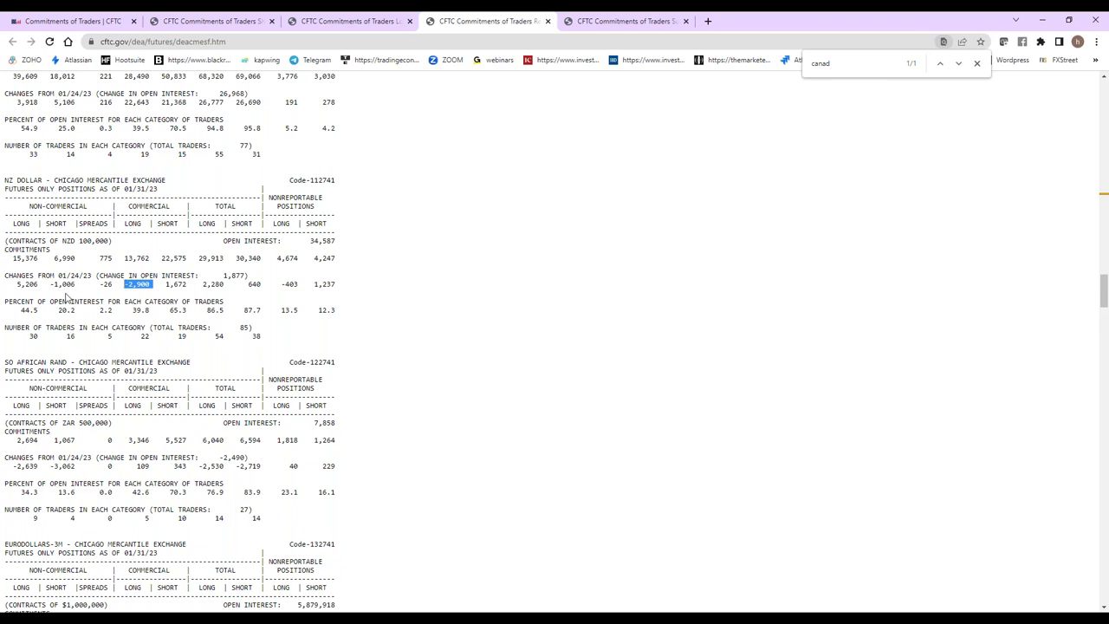
left_click_drag(78, 285, 64, 286)
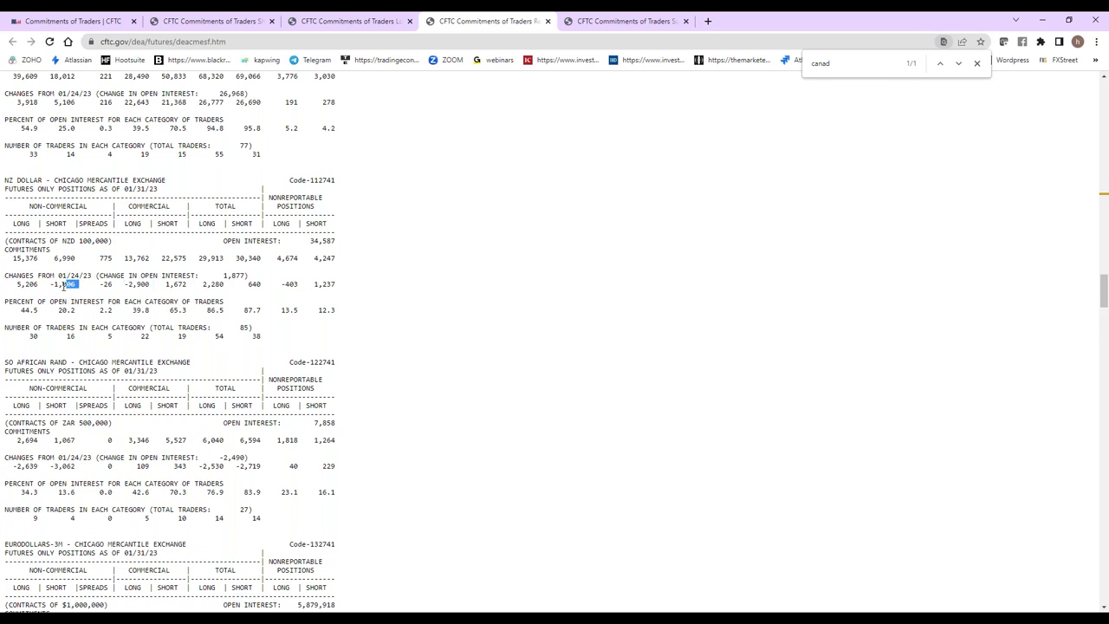
left_click(191, 283)
left_click_drag(190, 283, 149, 284)
double_click(336, 290)
mouse_move(212, 617)
left_click(212, 570)
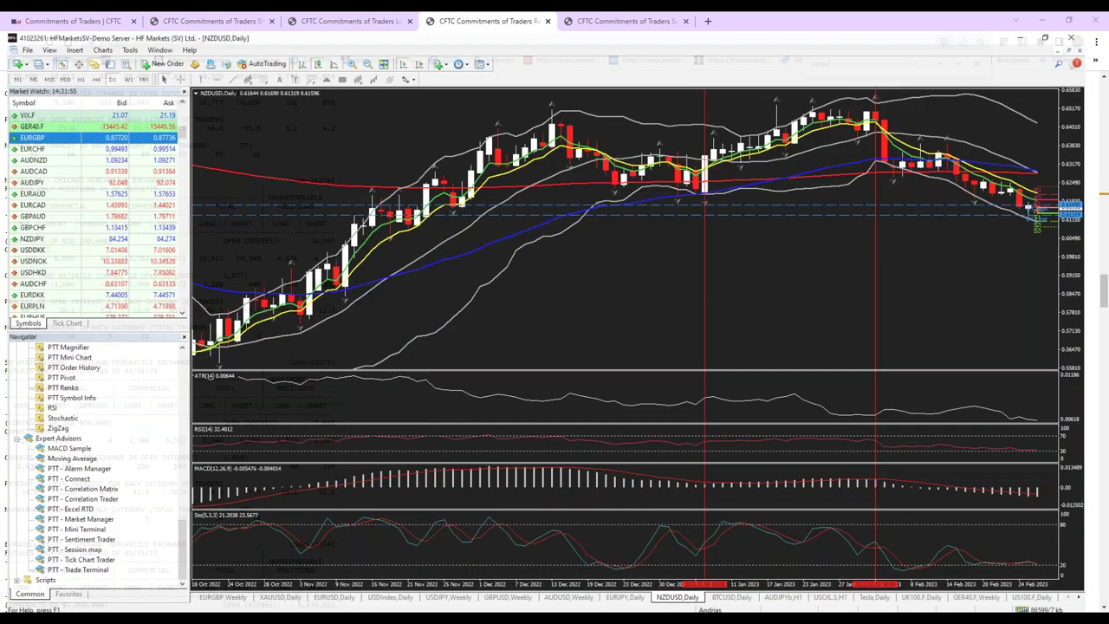
key("alt+Tab")
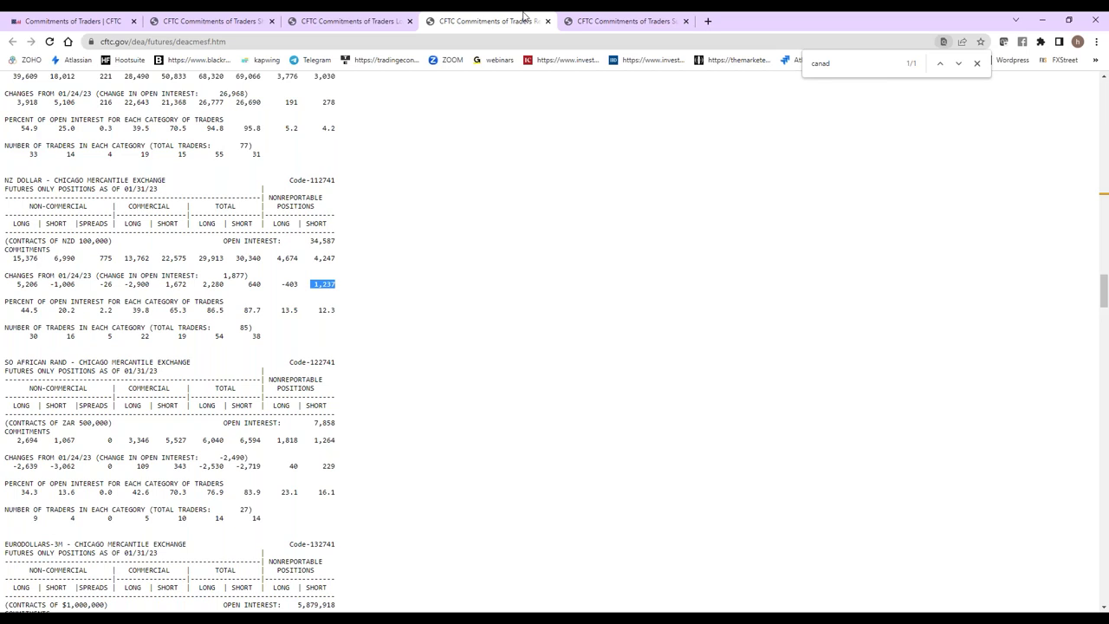
Find the NZ Dollar section in the long-format legacy Commitments of Traders report.
left_click(627, 21)
left_click(296, 18)
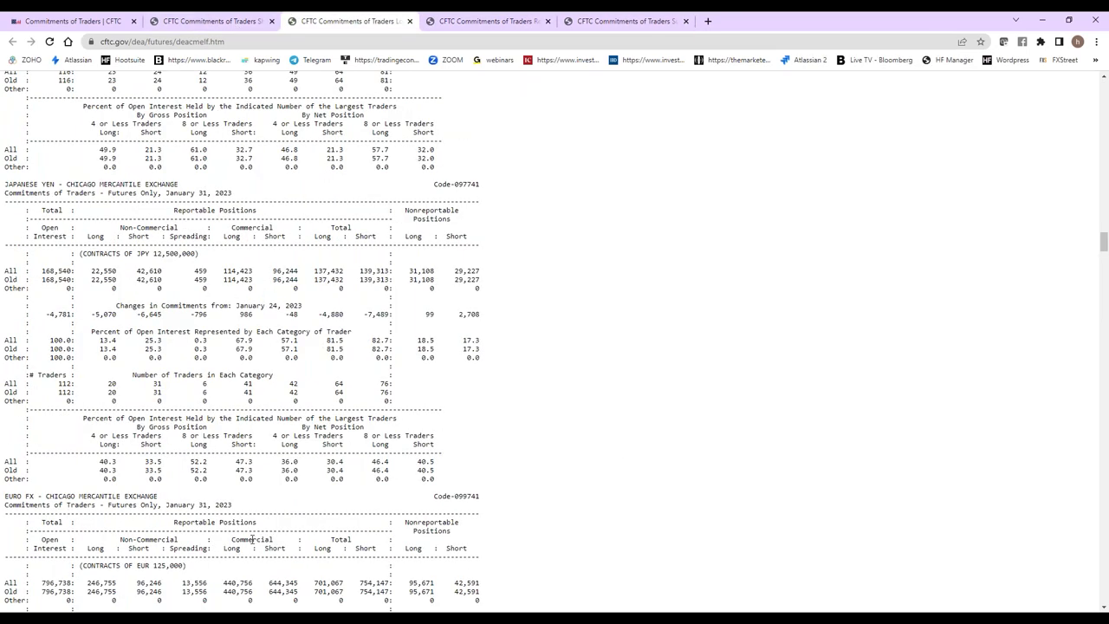
scroll(230, 511, "down", 10)
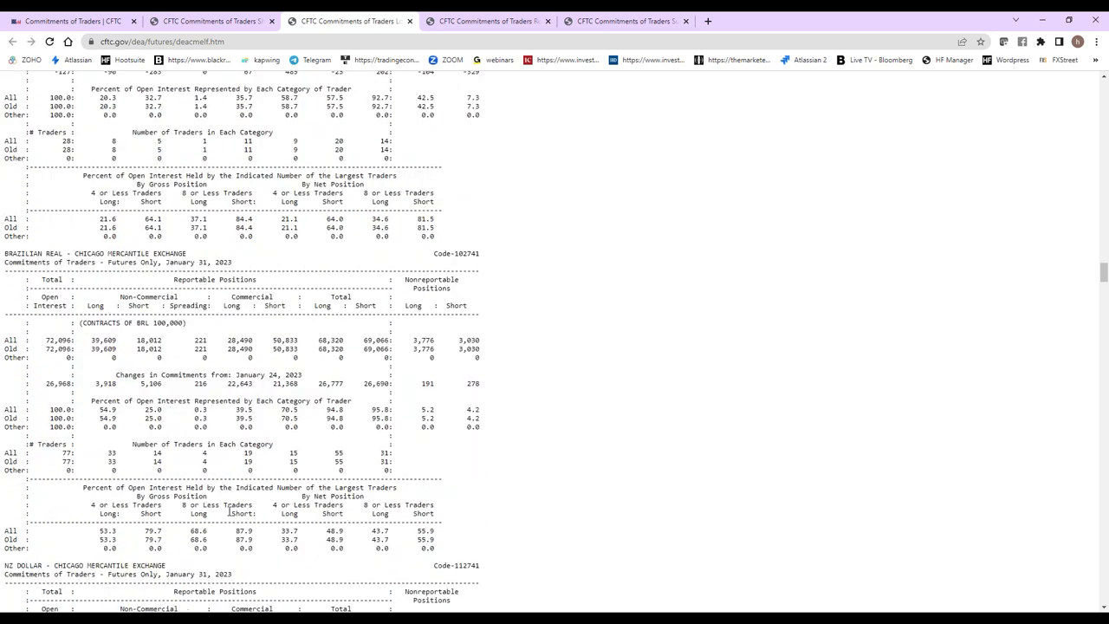
scroll(230, 511, "down", 5)
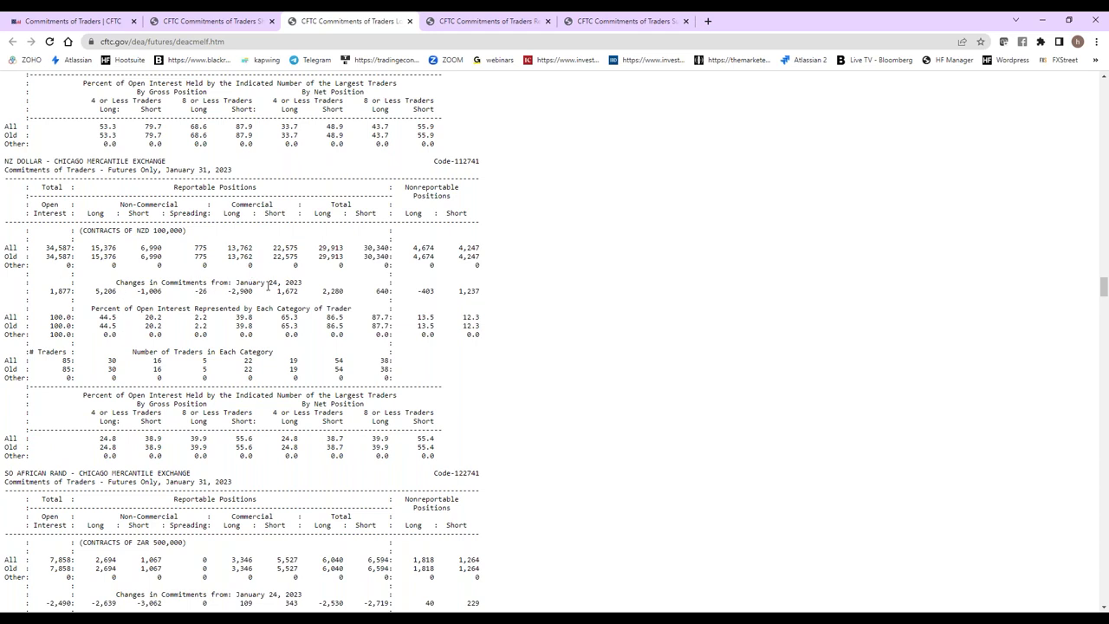
Find the NZ Dollar section in the Traders in Financial Futures report and highlight its total change in open interest.
left_click(223, 18)
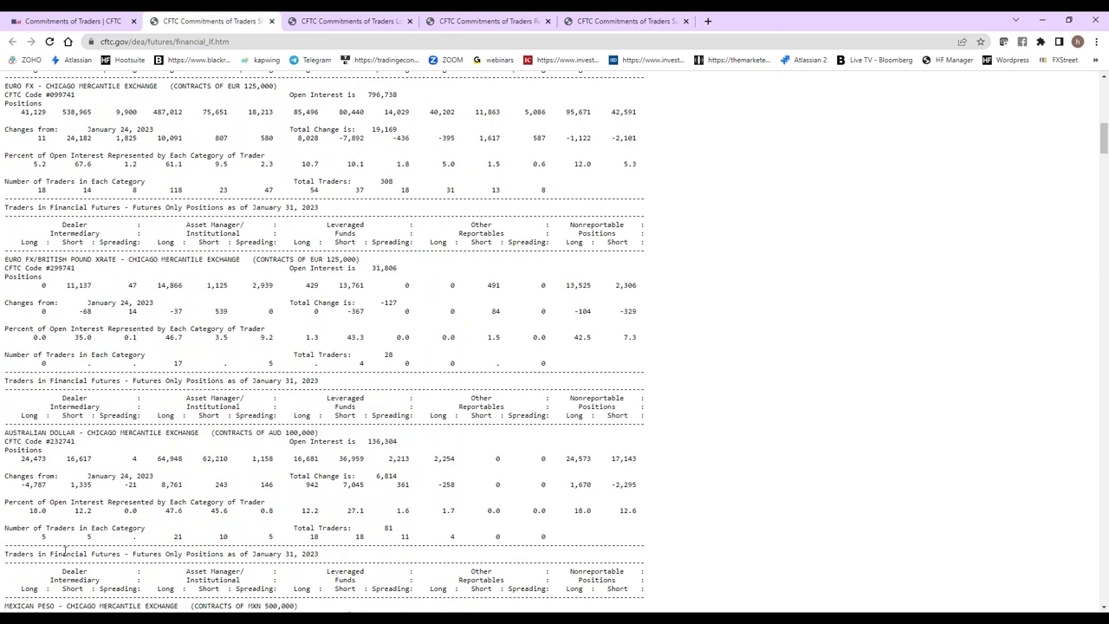
scroll(59, 532, "down", 3)
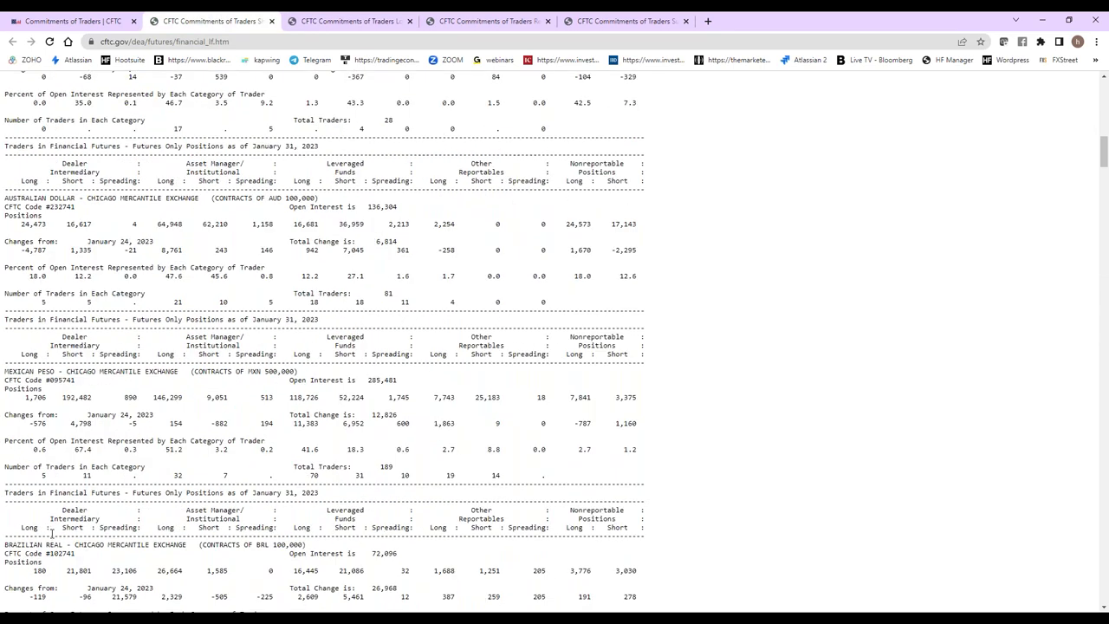
scroll(52, 532, "down", 3)
scroll(45, 364, "down", 4)
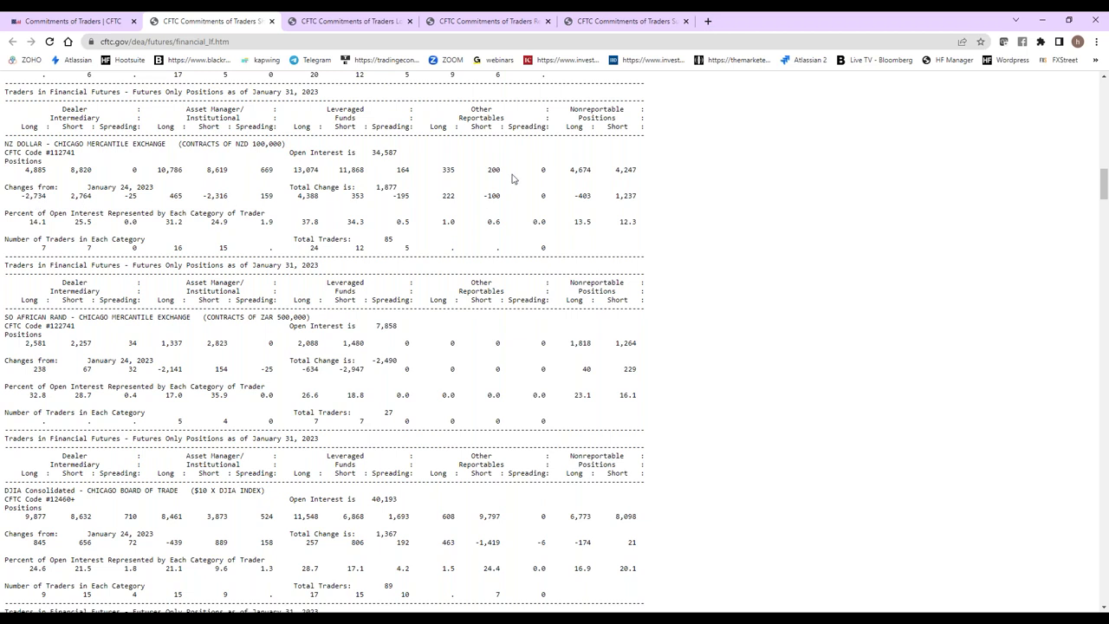
left_click_drag(400, 187, 373, 186)
scroll(320, 260, "up", 1)
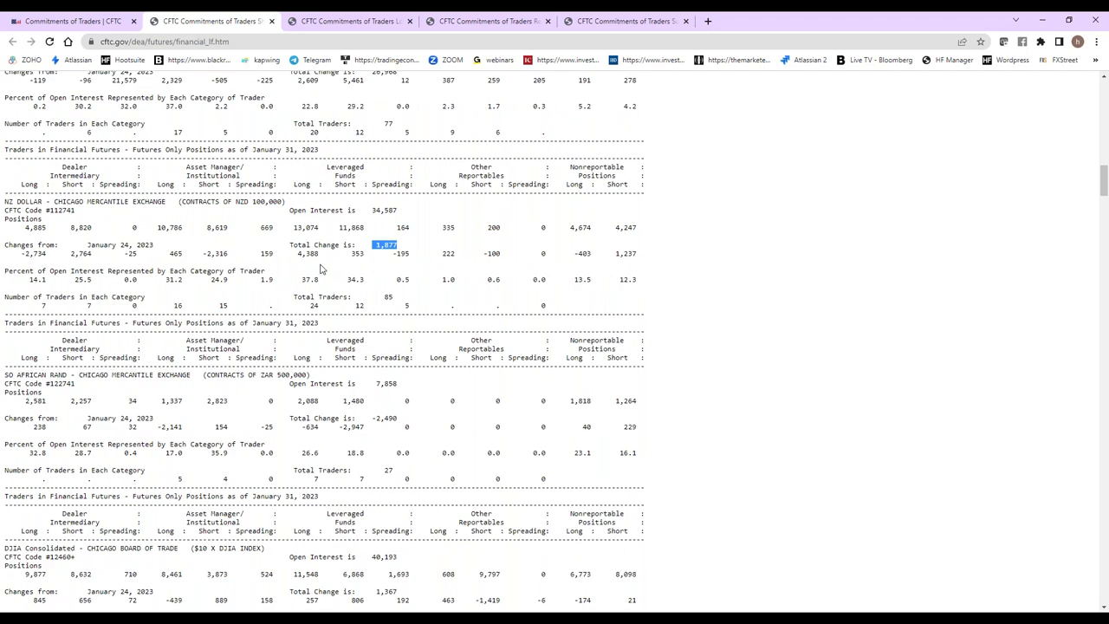
scroll(320, 269, "down", 1)
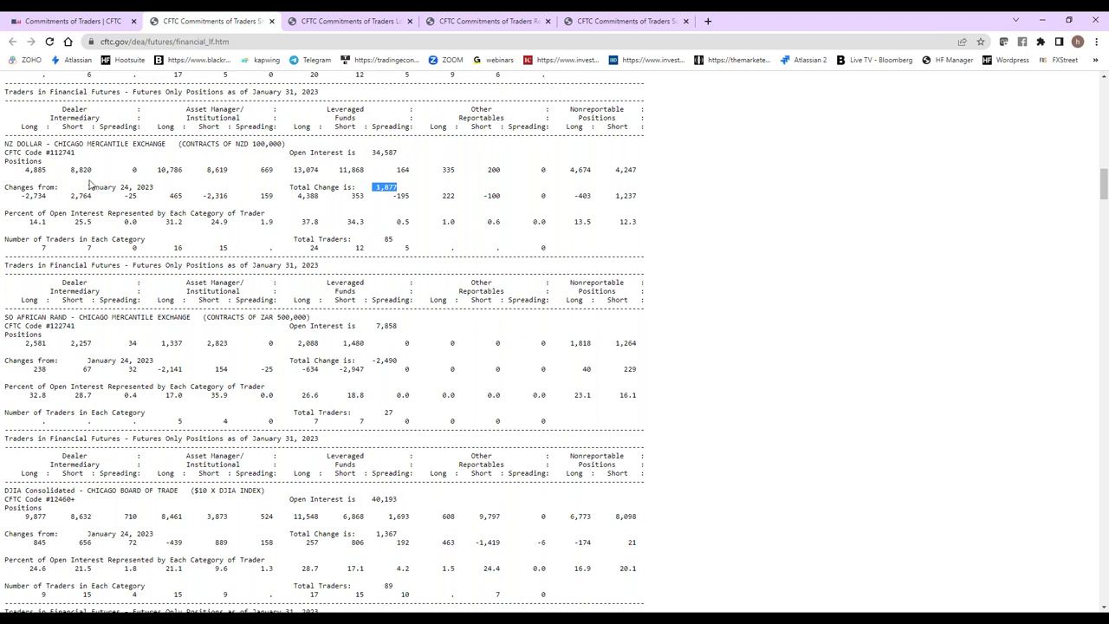
Highlight the NZ Dollar changes for dealers, asset managers and leveraged funds, and compare them with the daily NZDUSD chart in MetaTrader 4.
left_click_drag(50, 196, 21, 198)
triple_click(19, 198)
left_click(35, 196)
left_click_drag(189, 191, 229, 192)
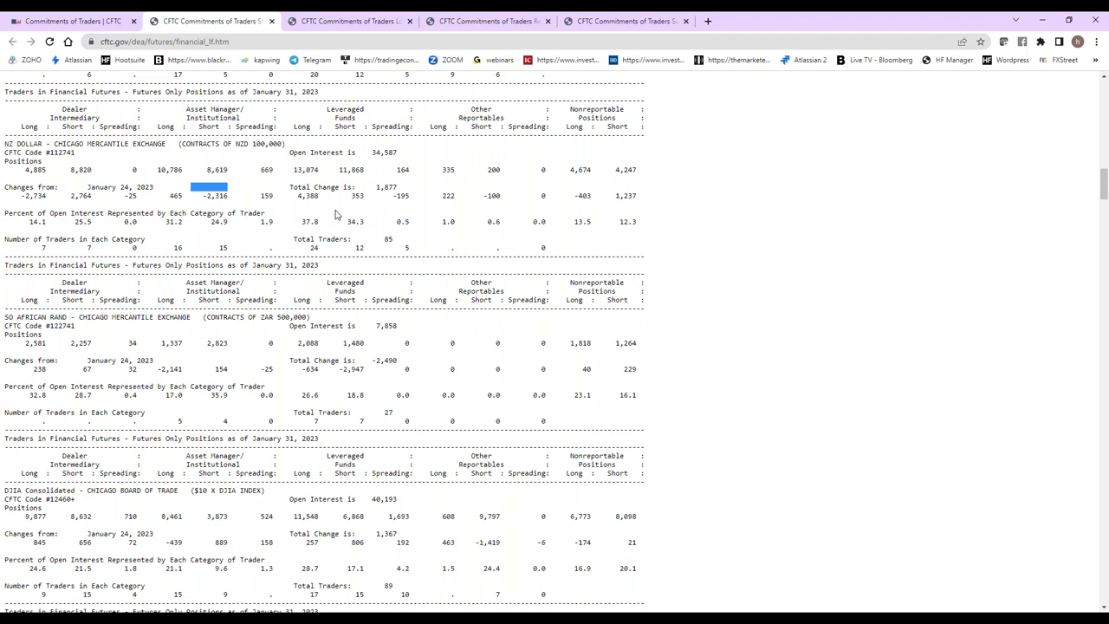
left_click_drag(295, 196, 321, 196)
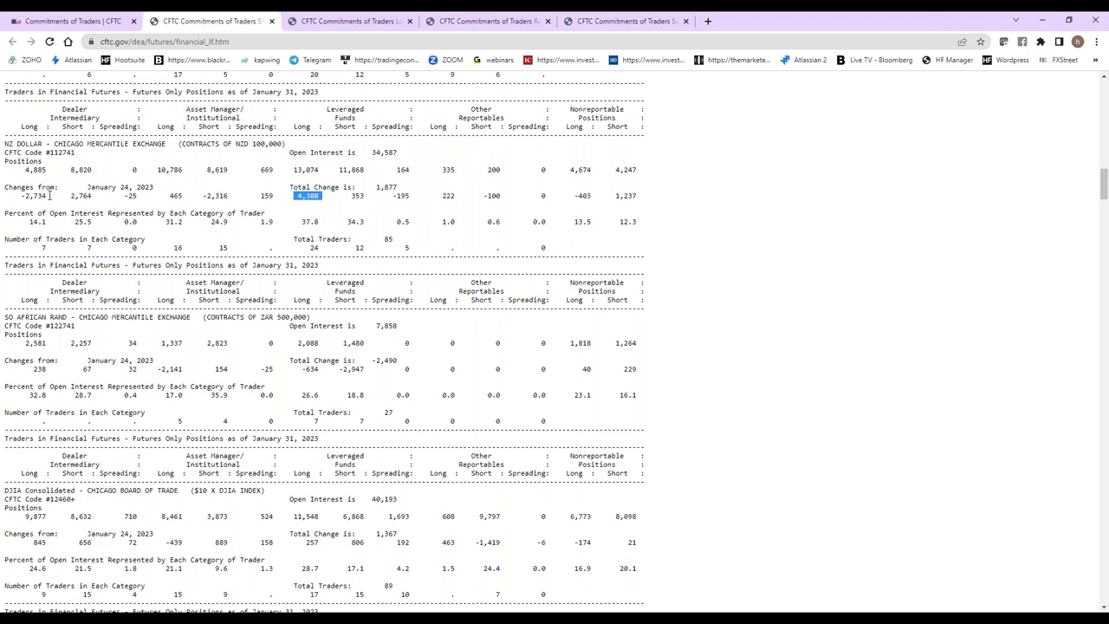
key("alt+Tab")
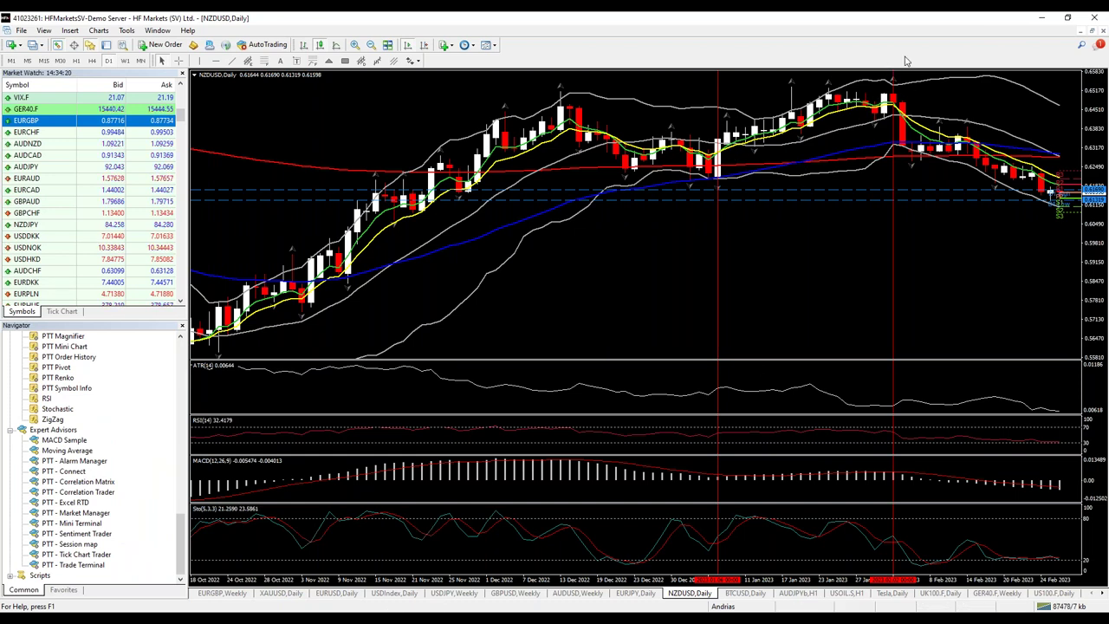
left_click(1041, 17)
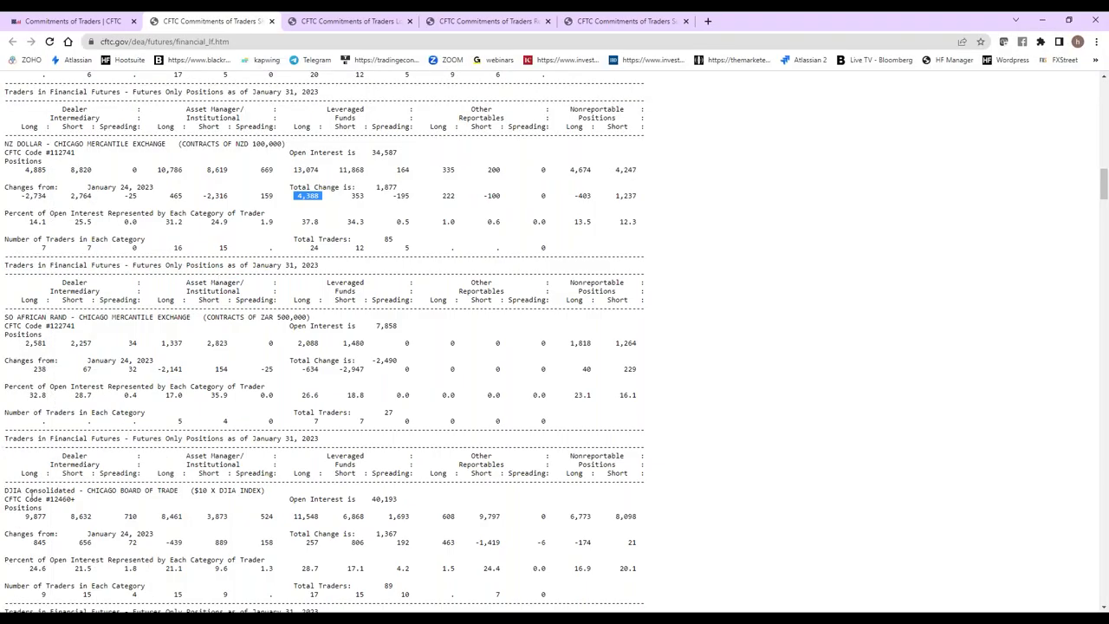
Look past the NZ Dollar section to the Dow Jones contracts, and switch to the PowerPoint slide show on getting started with the COT Report.
scroll(31, 496, "down", 3)
scroll(31, 496, "down", 3)
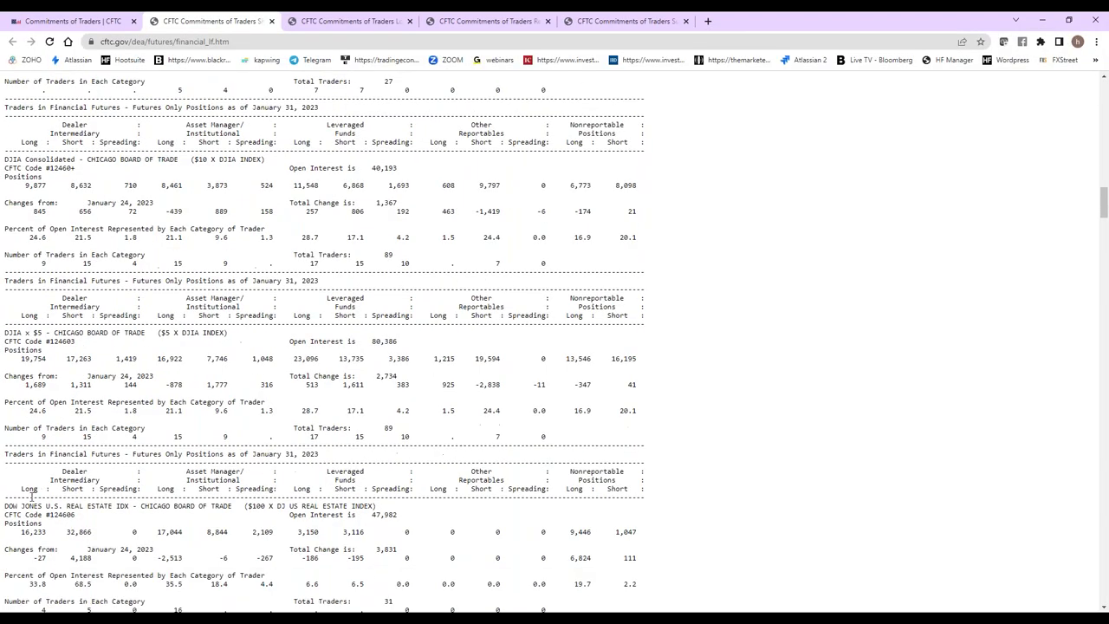
mouse_move(354, 619)
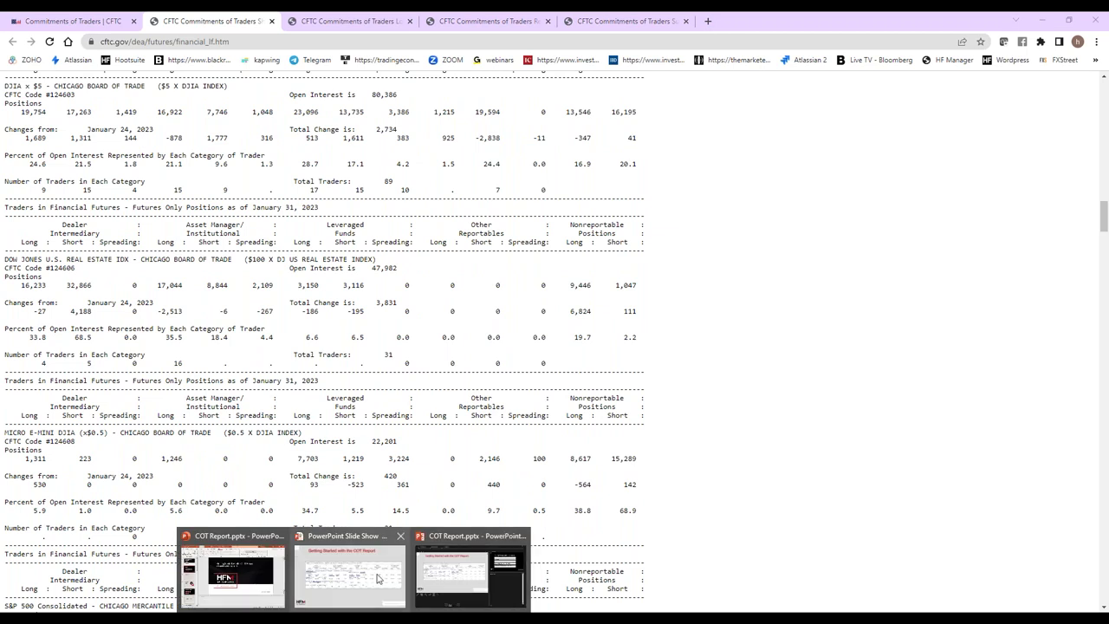
left_click(367, 573)
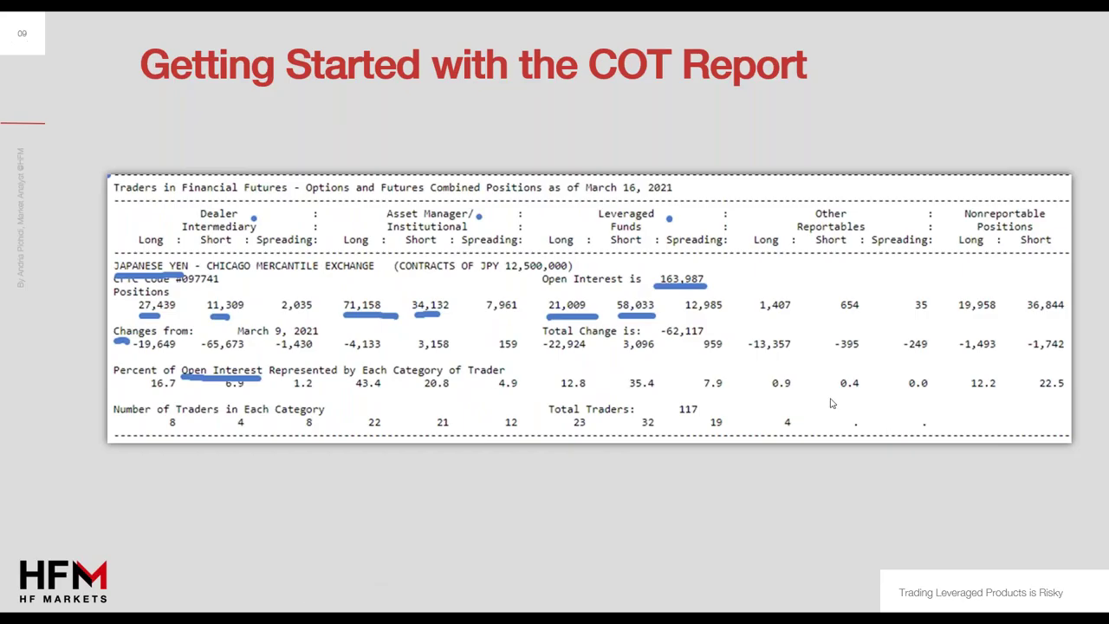